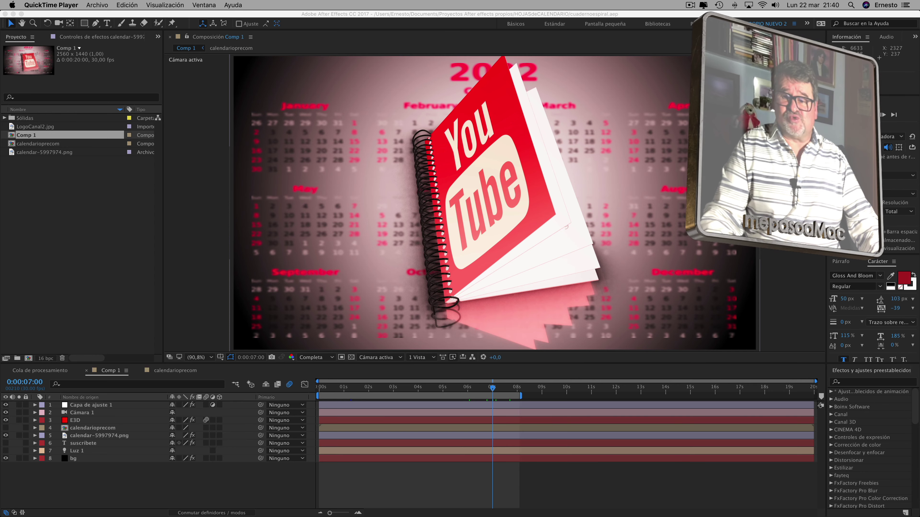
# - Play the finished spiral notebook video in the player as a reference
pyautogui.hotkey('ctrl', 'Up')
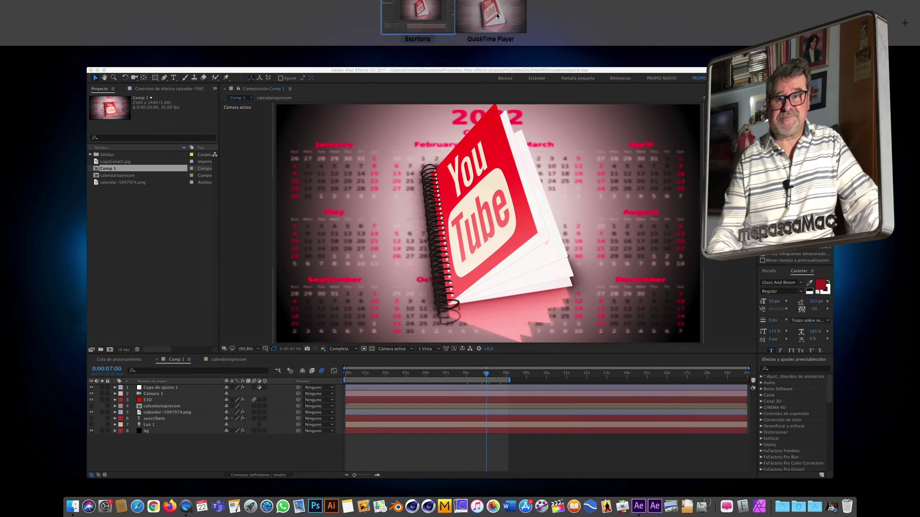
pyautogui.click(496, 12)
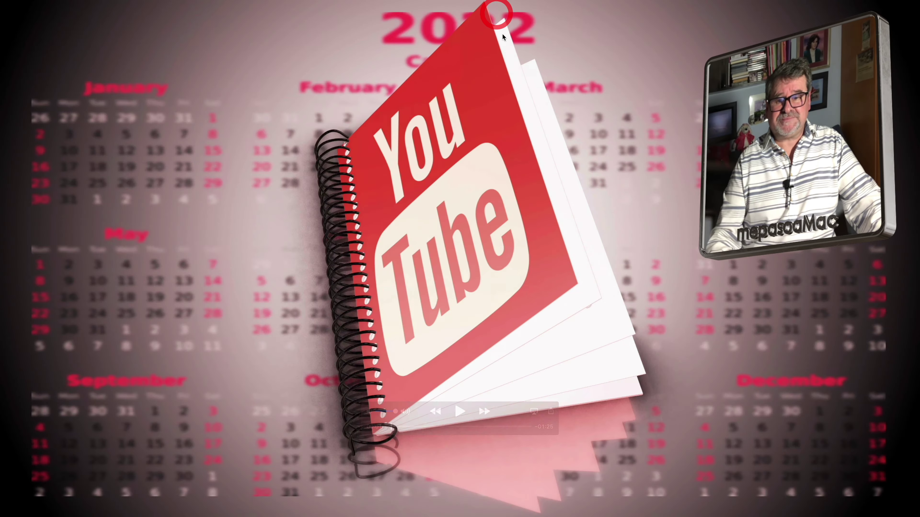
pyautogui.click(459, 411)
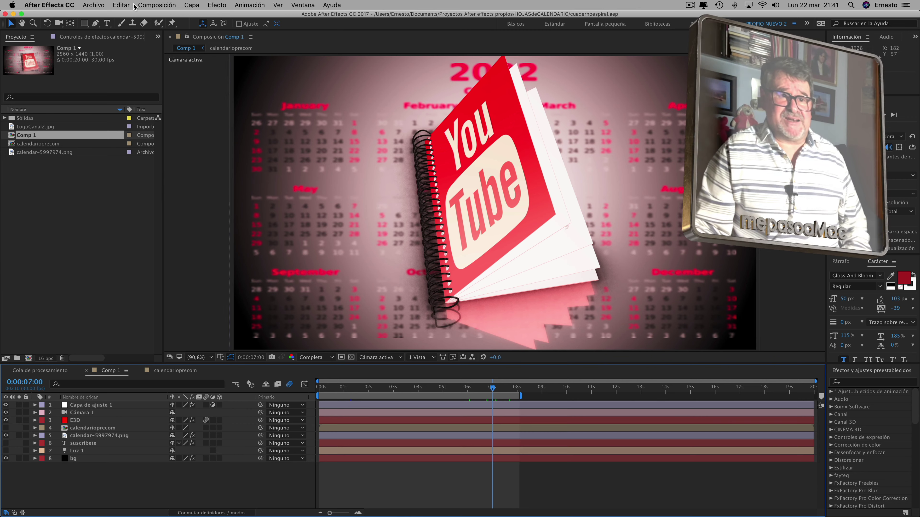
# - Start a new, empty After Effects project
pyautogui.click(93, 5)
pyautogui.moveTo(98, 20)
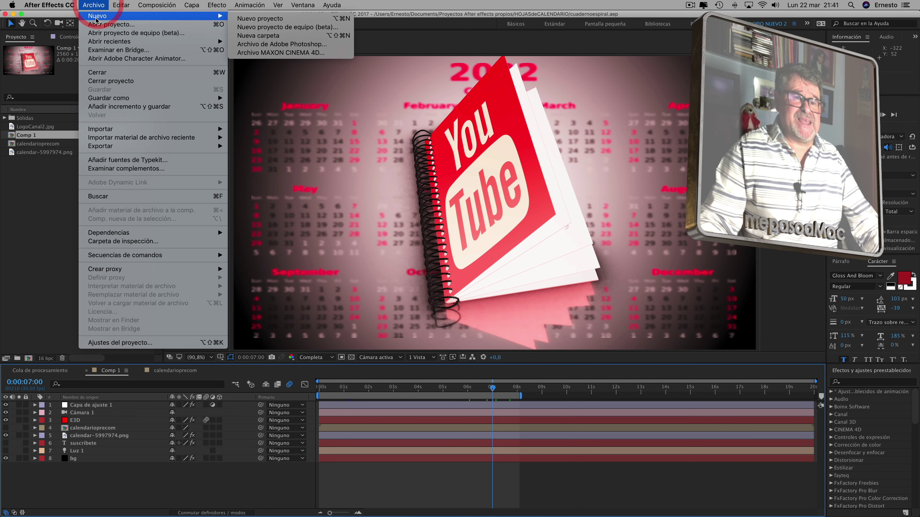
pyautogui.click(269, 19)
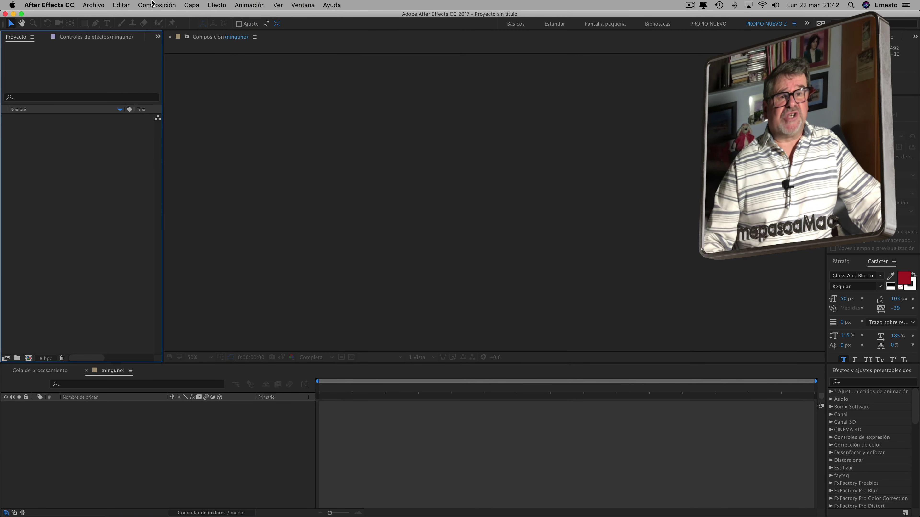
# - Create Comp 1 at 2560 × 1440 px
pyautogui.click(152, 3)
pyautogui.click(170, 15)
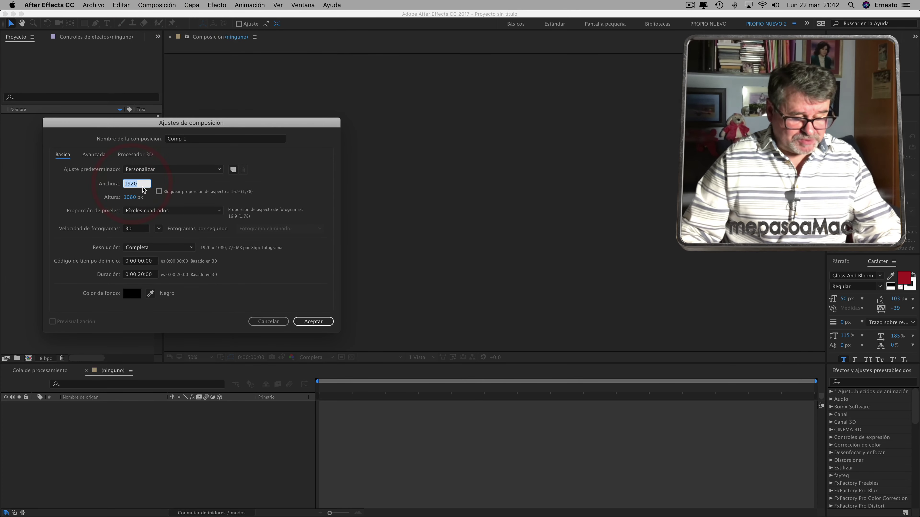
pyautogui.write('25')
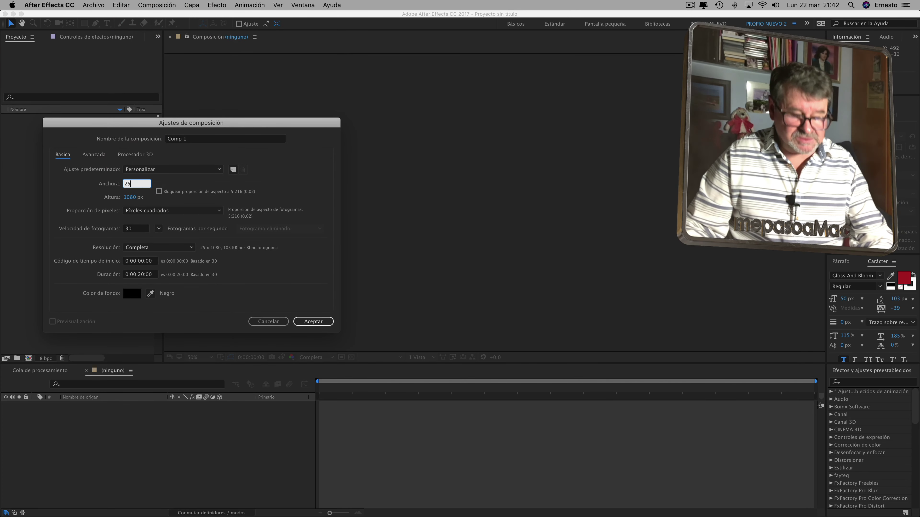
pyautogui.write('60')
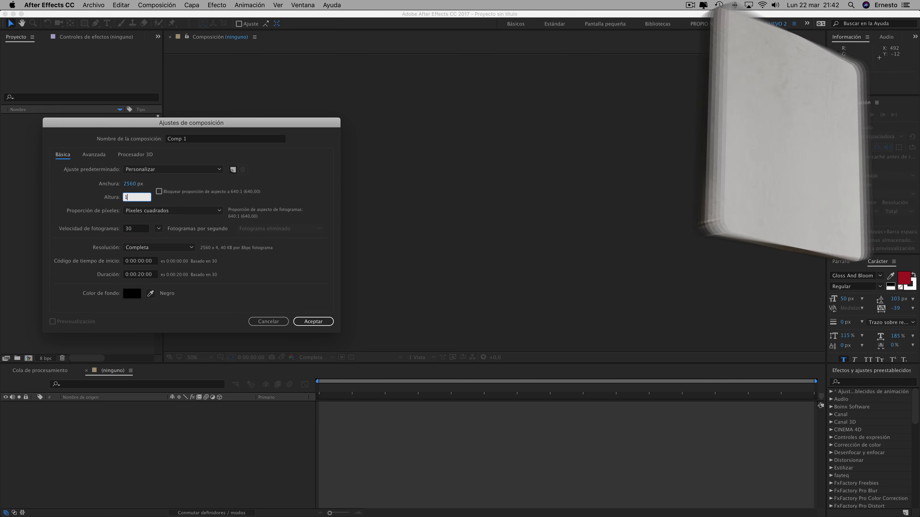
pyautogui.write('1440')
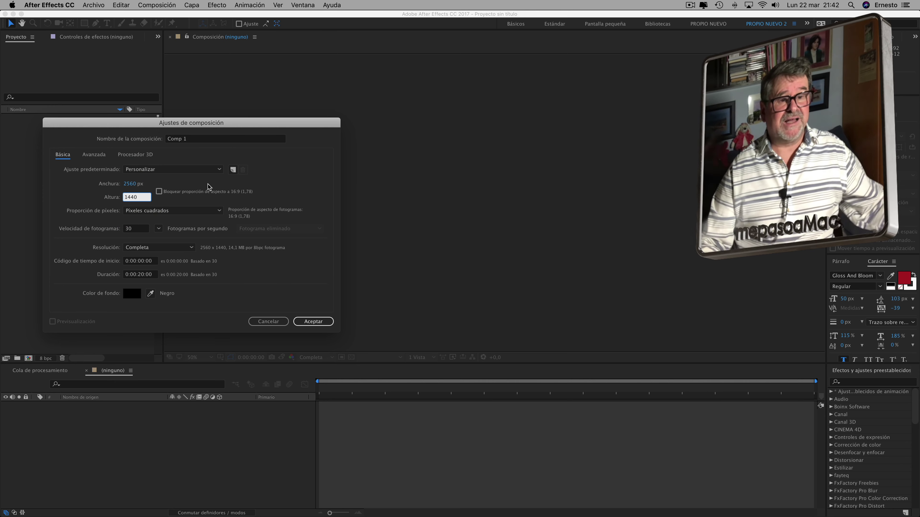
pyautogui.click(207, 185)
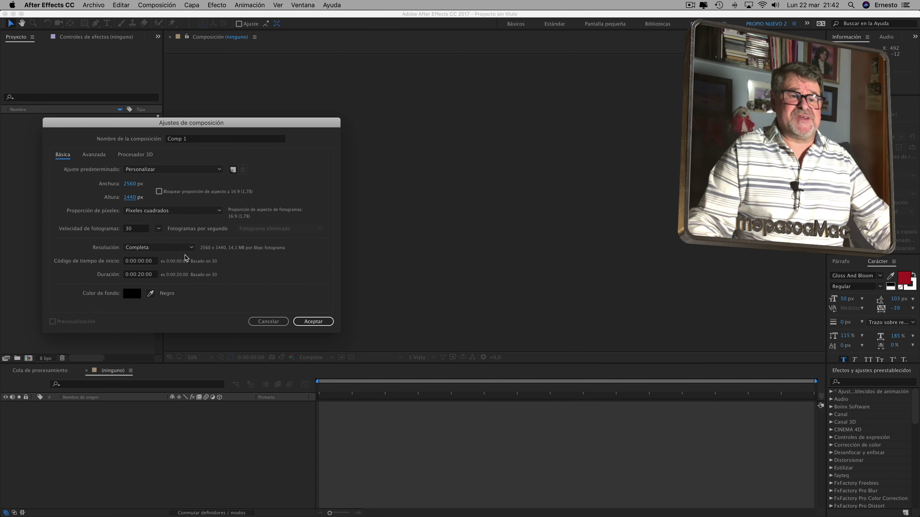
pyautogui.click(320, 321)
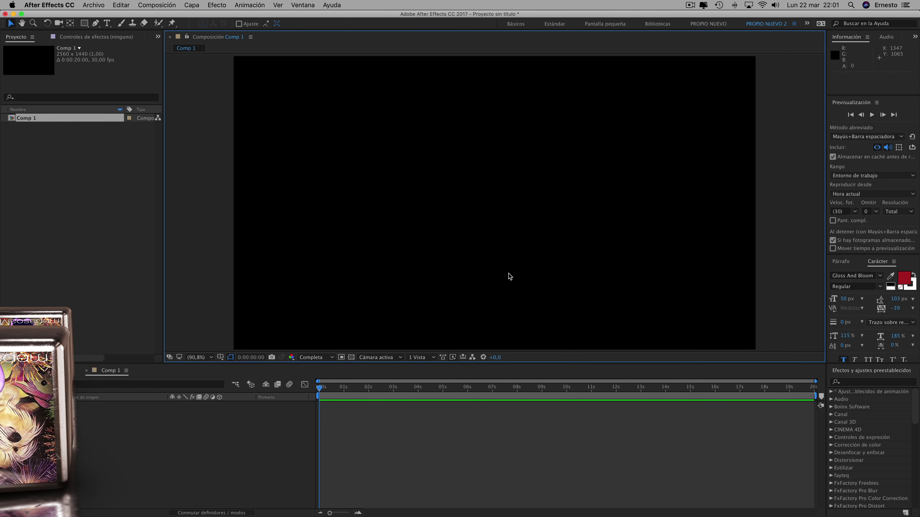
# - Add a red full-frame solid layer named E3D
pyautogui.click(192, 5)
pyautogui.moveTo(217, 17)
pyautogui.click(358, 26)
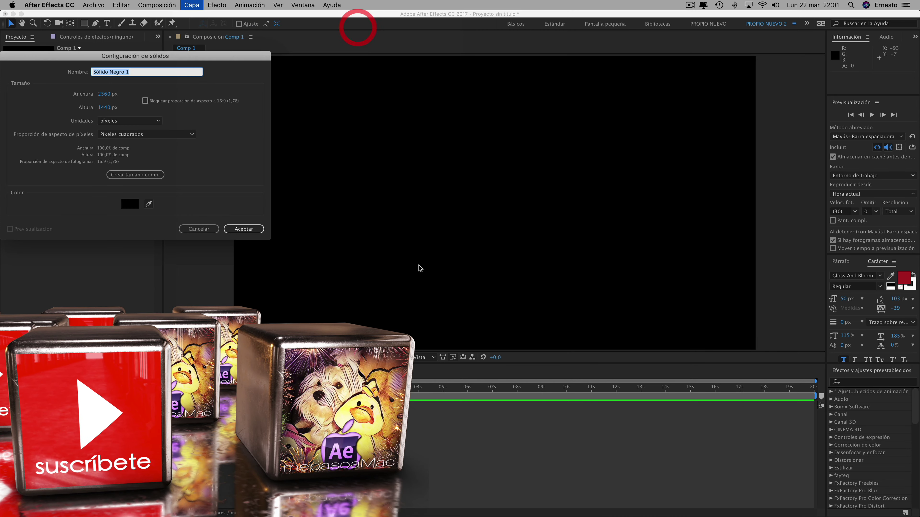
pyautogui.click(129, 204)
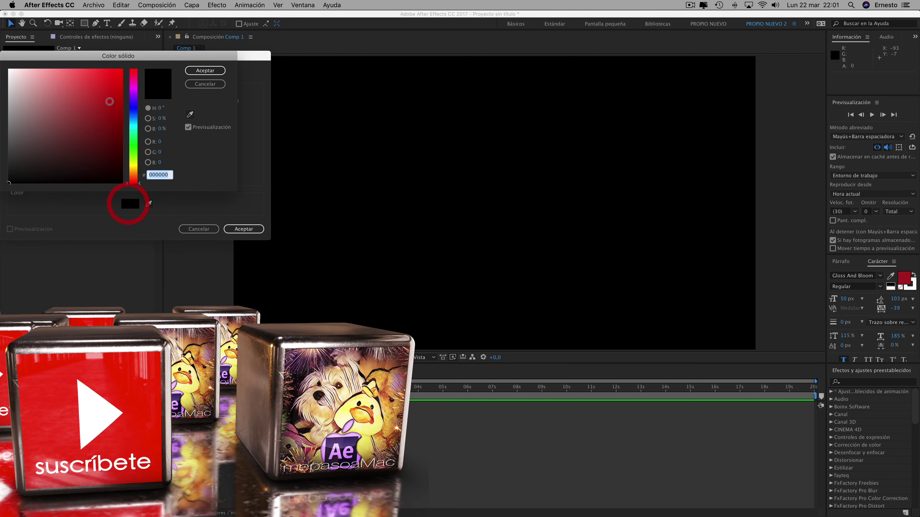
pyautogui.click(123, 65)
pyautogui.click(212, 69)
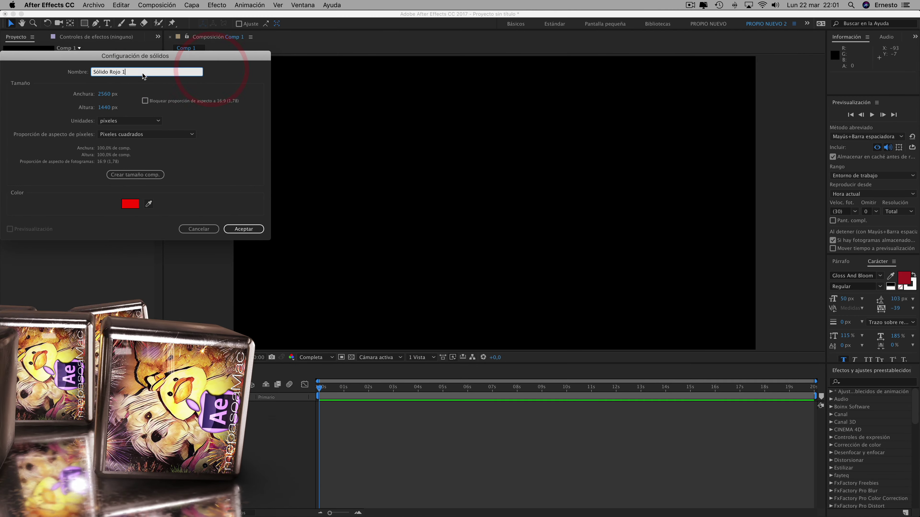
pyautogui.moveTo(150, 72); pyautogui.dragTo(53, 68)
pyautogui.write('E3D')
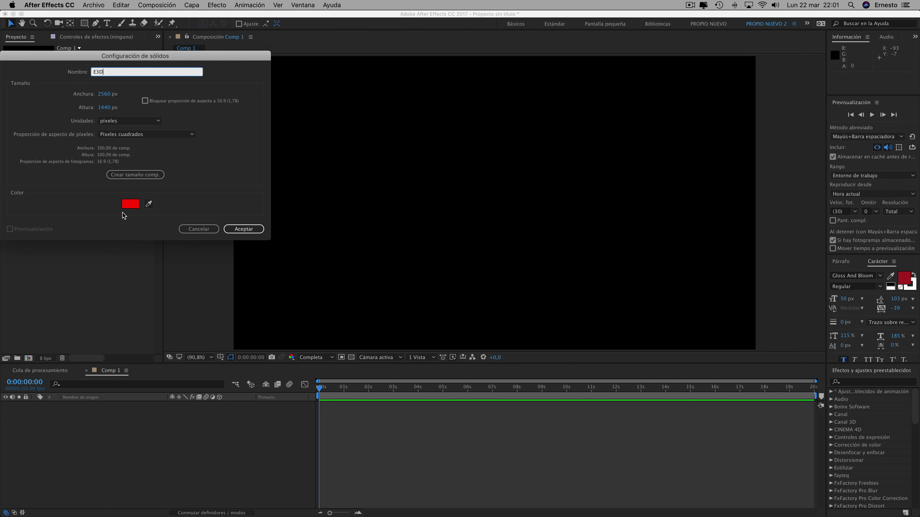
pyautogui.click(244, 229)
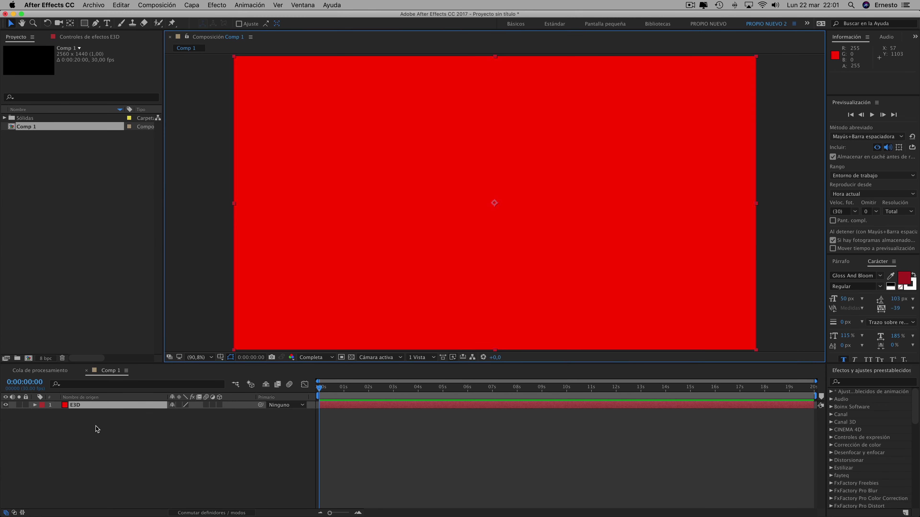
# - Apply Video Copilot's Element effect to the E3D solid
pyautogui.click(220, 5)
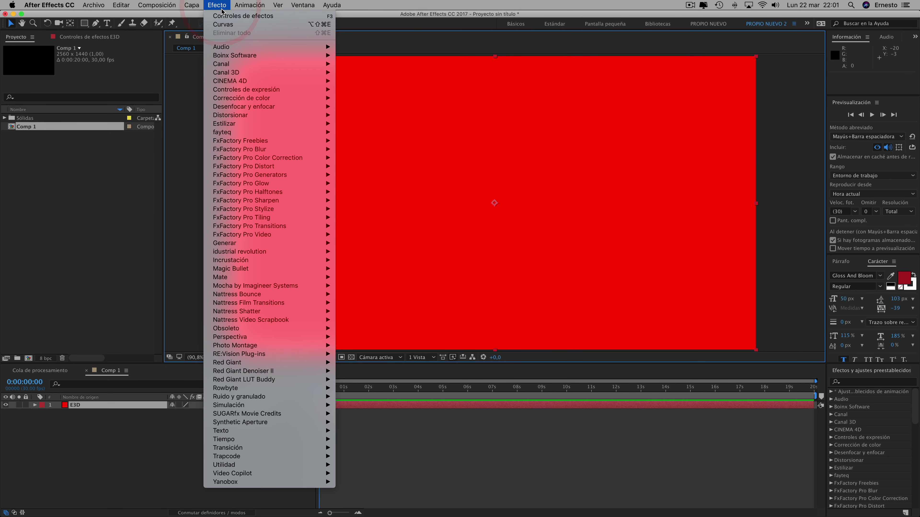
pyautogui.moveTo(233, 476)
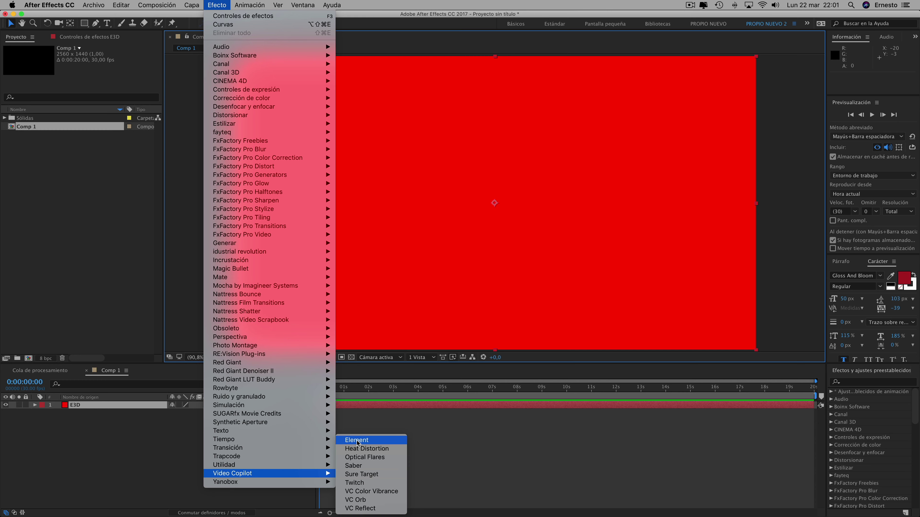
pyautogui.click(357, 441)
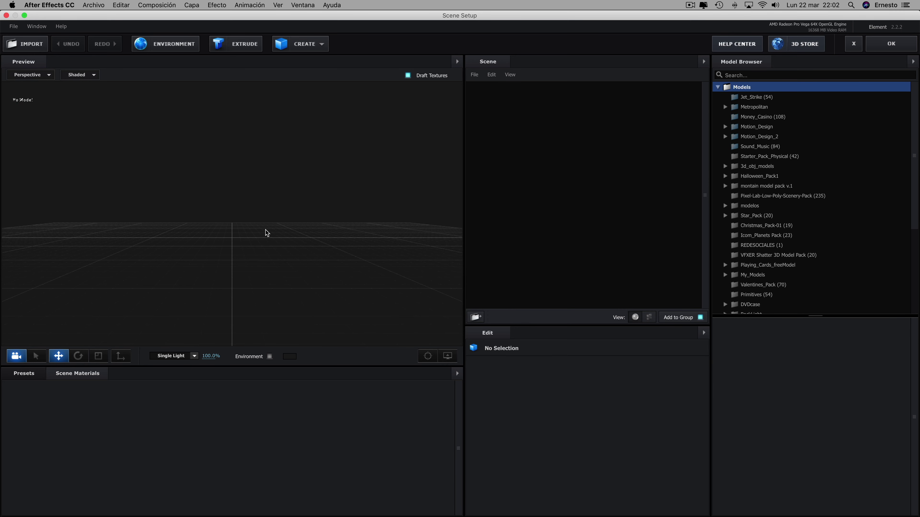
# - Import cuadernoESPIRALfinal_0000.obj from escenaCUADERNOfinalESPIRAL as a 121-frame 3D sequence
pyautogui.click(15, 27)
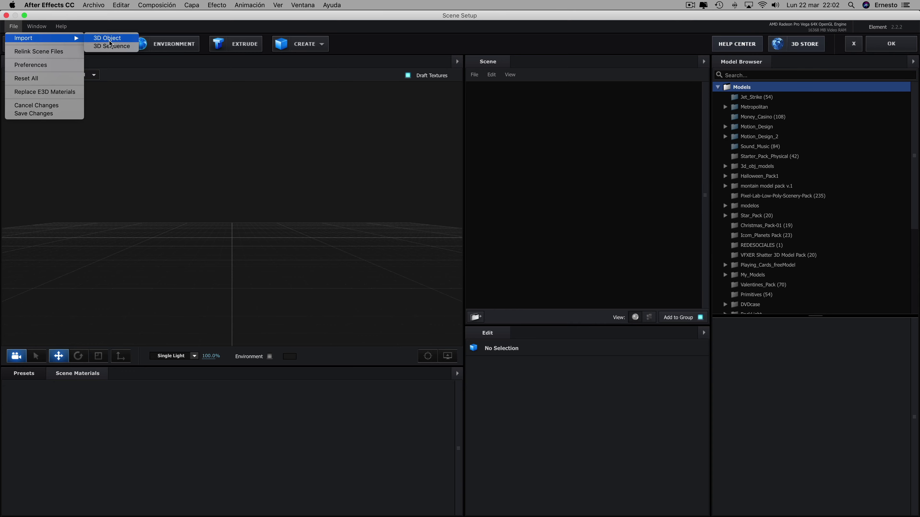
pyautogui.click(103, 48)
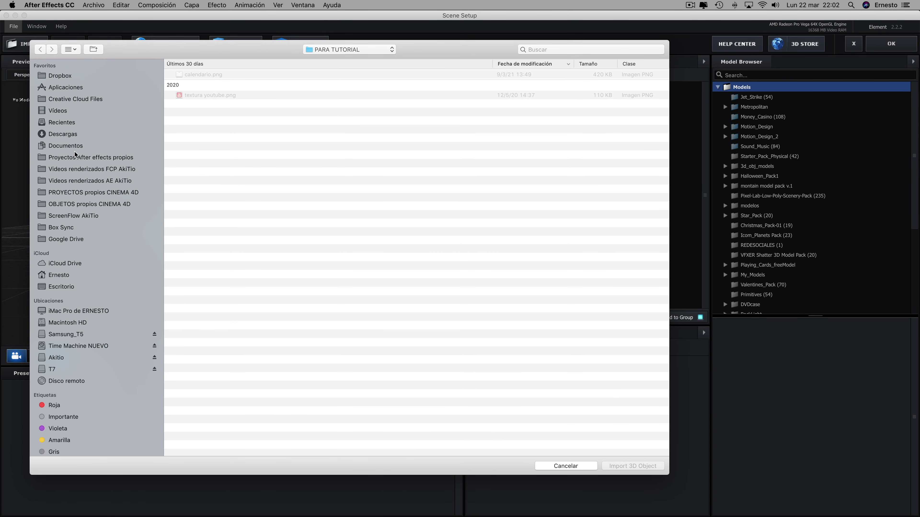
pyautogui.click(57, 358)
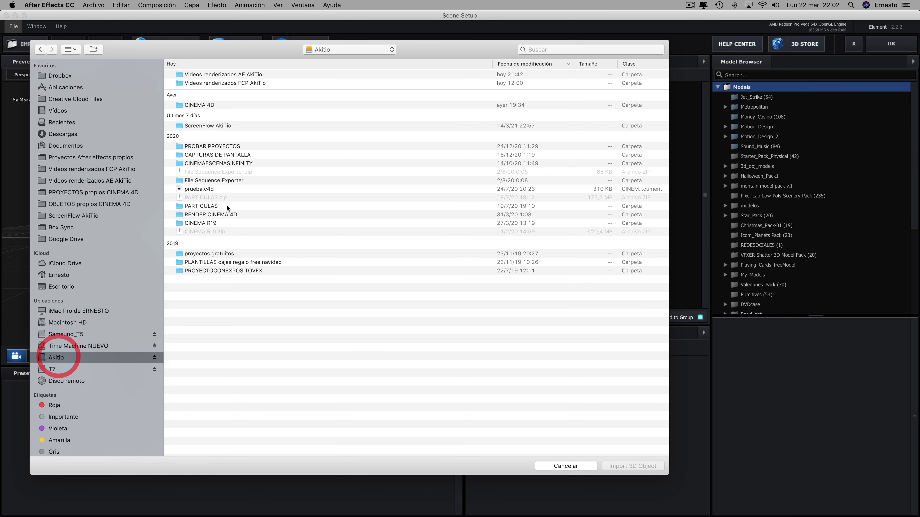
pyautogui.doubleClick(206, 104)
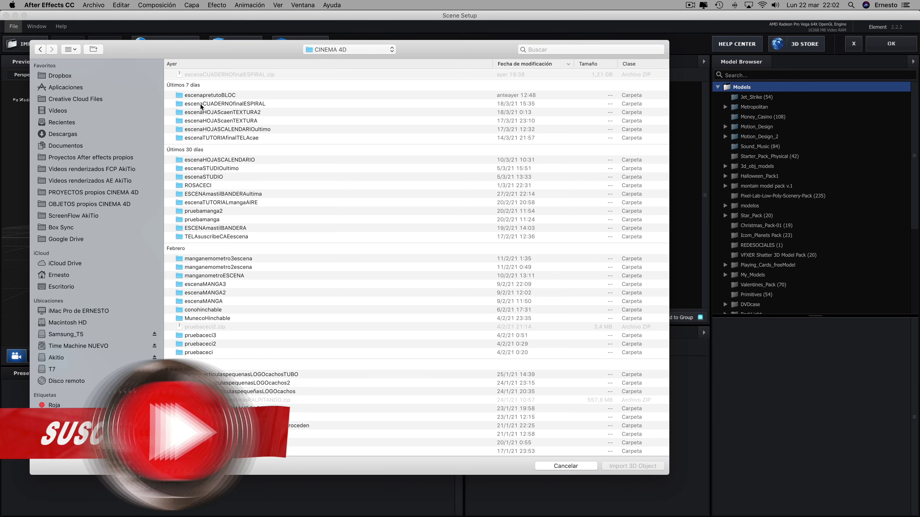
pyautogui.doubleClick(201, 105)
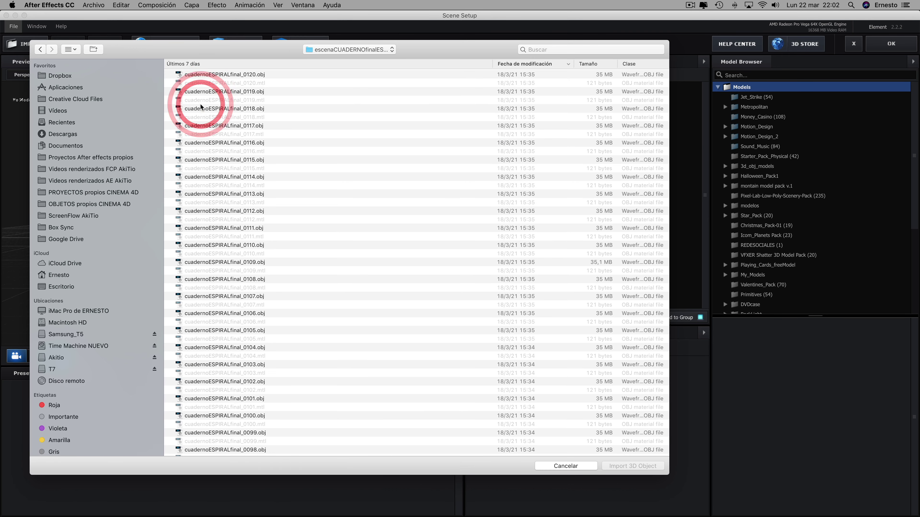
pyautogui.scroll(-10, 220, 235)
pyautogui.scroll(-10, 220, 235)
pyautogui.scroll(-10, 220, 384)
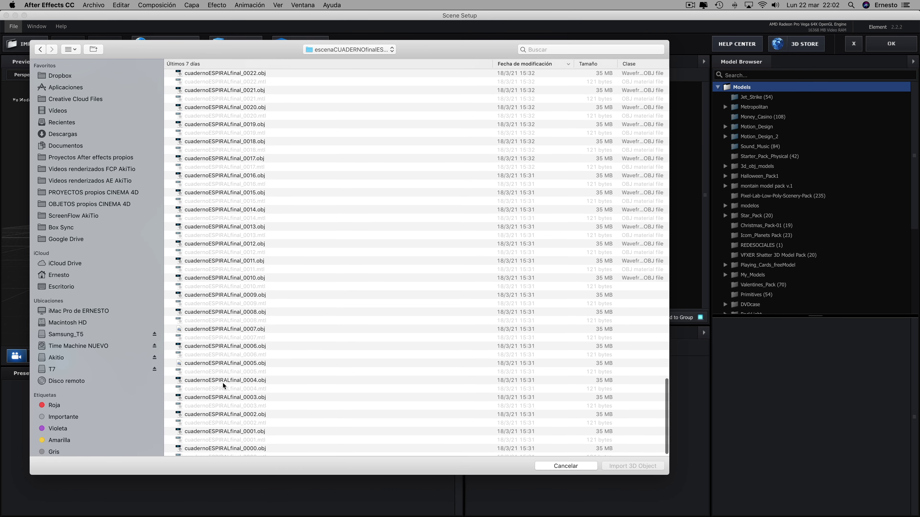
pyautogui.click(223, 444)
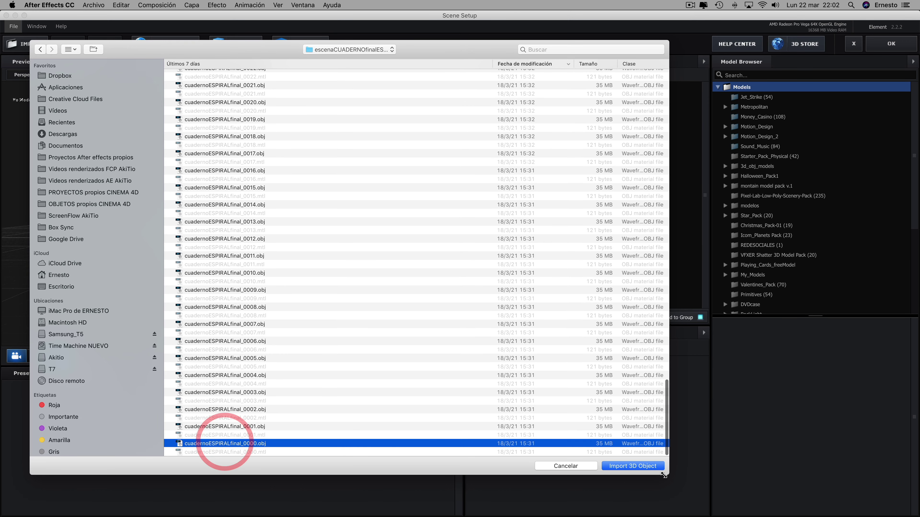
pyautogui.click(635, 464)
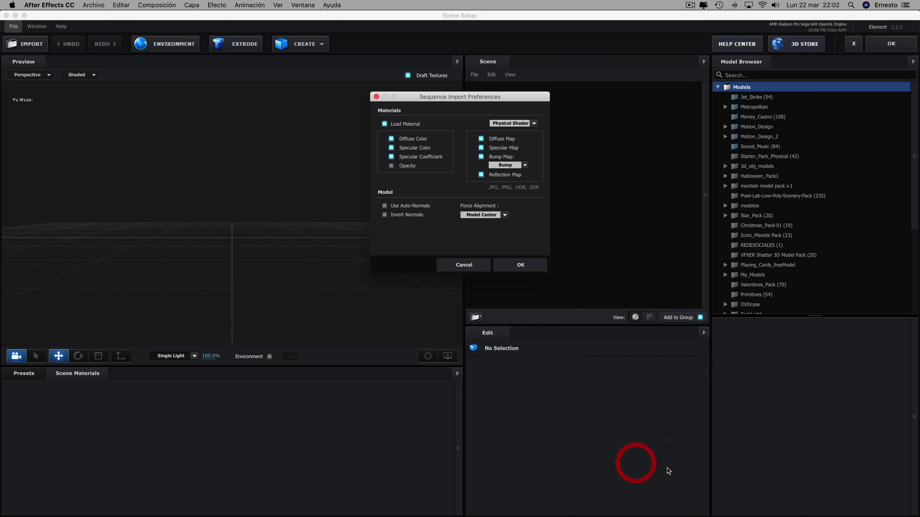
pyautogui.click(521, 266)
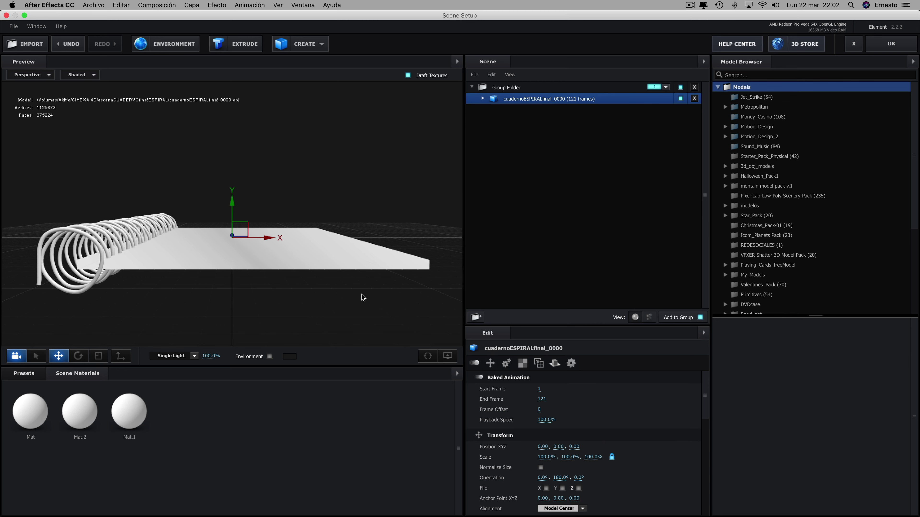
# - Preview the page flip by scrubbing Start Frame, then enable Optimize Mesh
pyautogui.moveTo(363, 297); pyautogui.dragTo(391, 260)
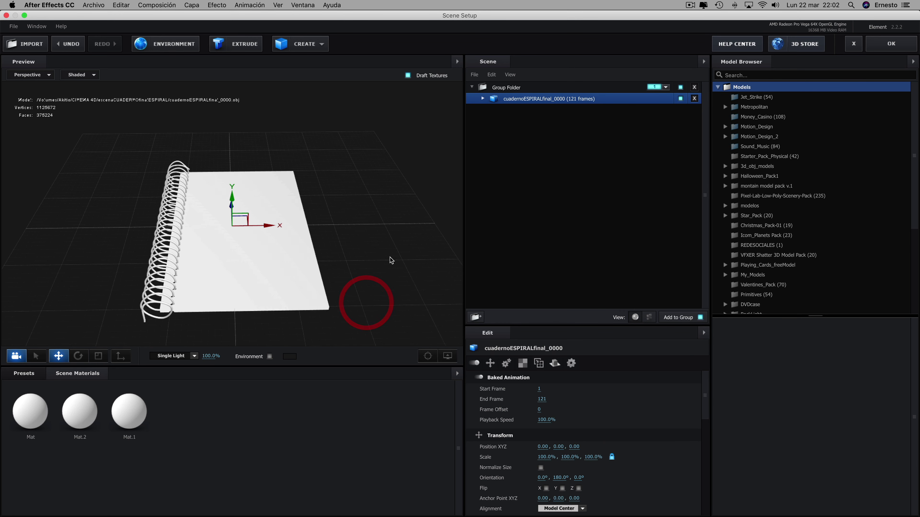
pyautogui.moveTo(539, 389); pyautogui.dragTo(713, 390)
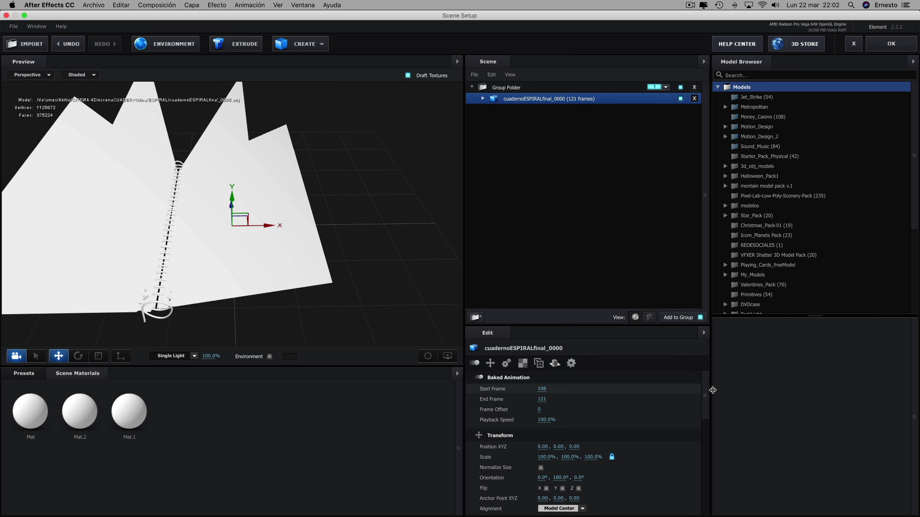
pyautogui.moveTo(584, 388); pyautogui.dragTo(502, 389)
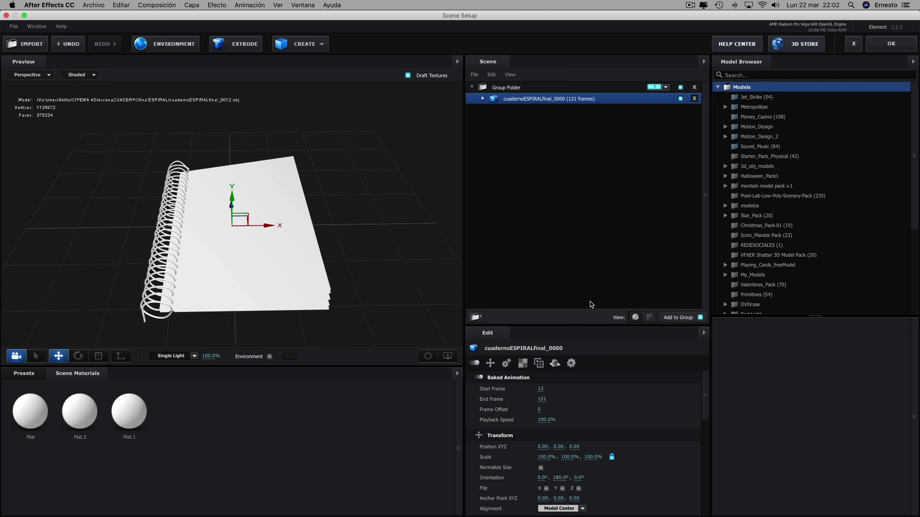
pyautogui.click(540, 364)
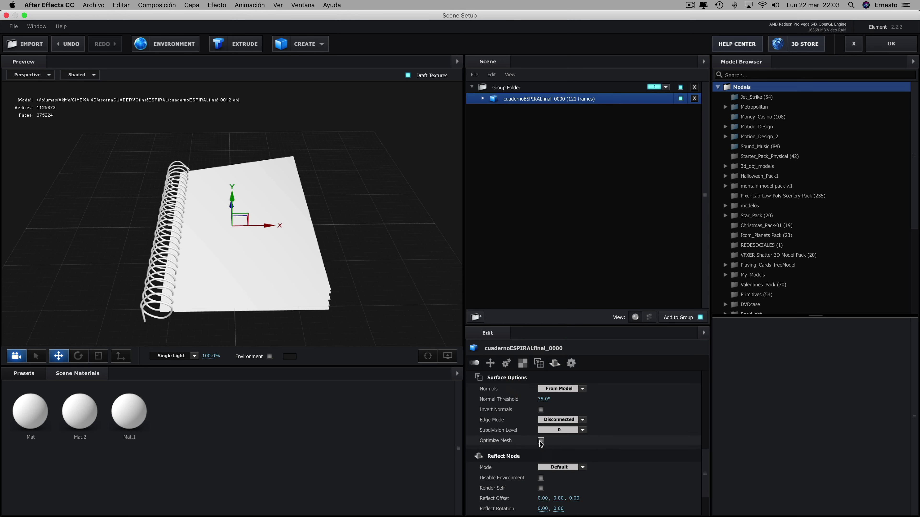
pyautogui.click(541, 440)
# - Preview later page-flip frames, then reset the animation Start Frame to 1
pyautogui.click(517, 103)
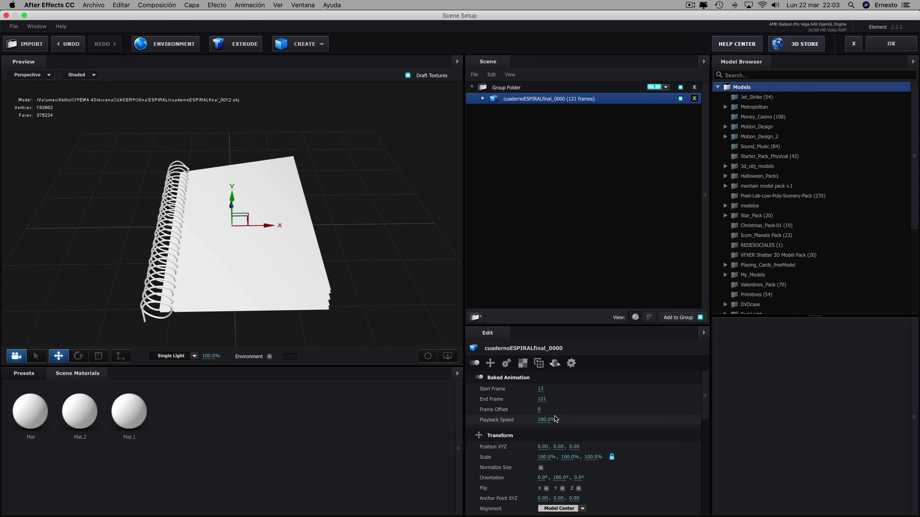
pyautogui.moveTo(579, 394); pyautogui.dragTo(619, 389)
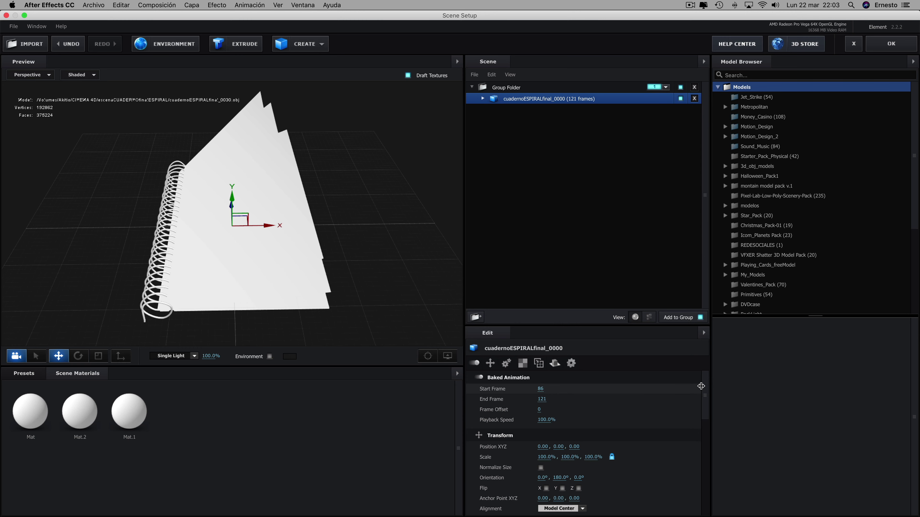
pyautogui.moveTo(701, 387)
pyautogui.mouseDown()
pyautogui.moveTo(756, 386)
pyautogui.moveTo(655, 388)
pyautogui.mouseUp()
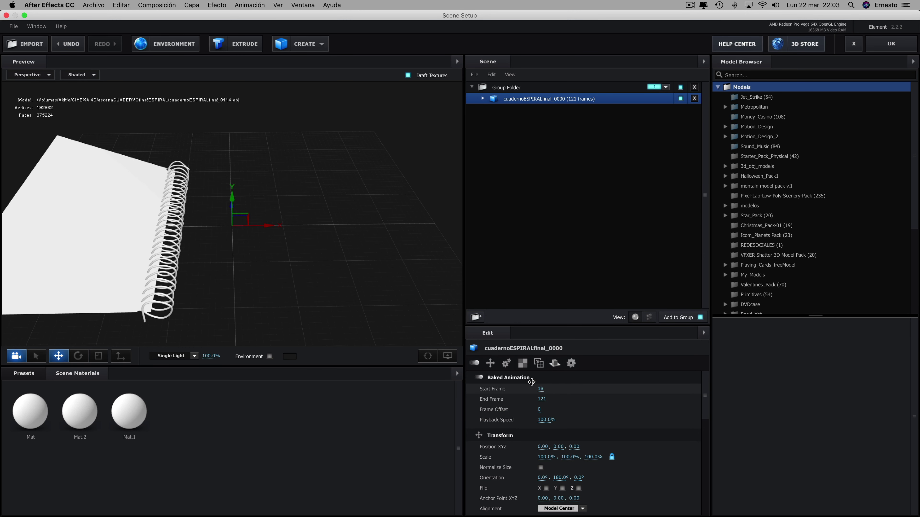
pyautogui.moveTo(531, 382); pyautogui.dragTo(499, 381)
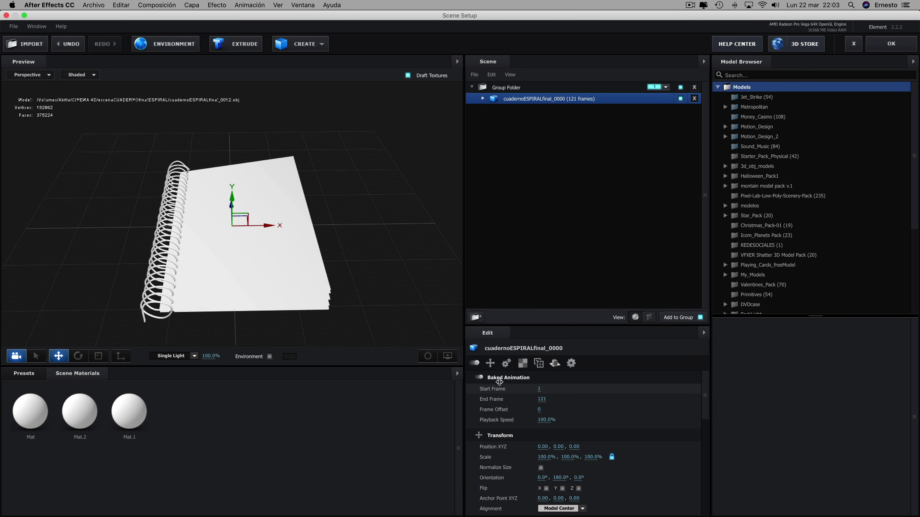
# - Apply the Pro_Shaders_2 Metal preset clean_metal_brushed to the notebook spiral and inspect it
pyautogui.click(483, 99)
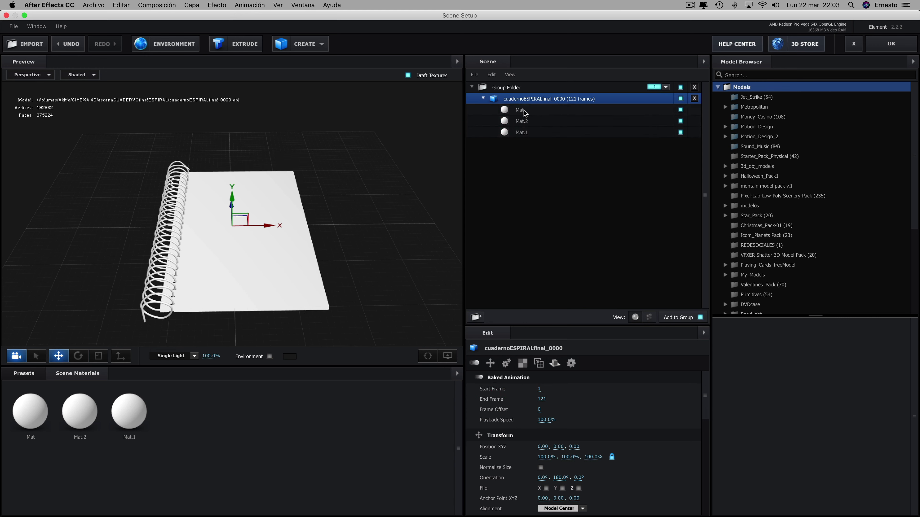
pyautogui.click(24, 373)
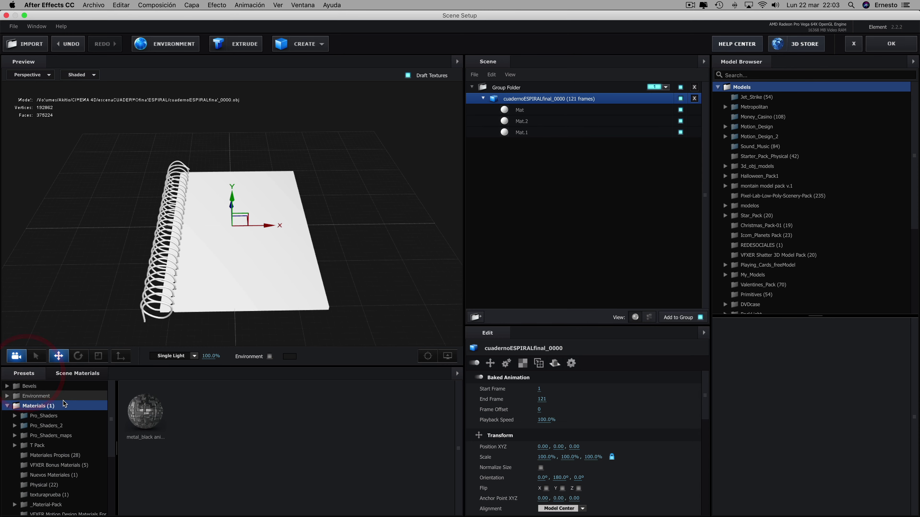
pyautogui.doubleClick(43, 426)
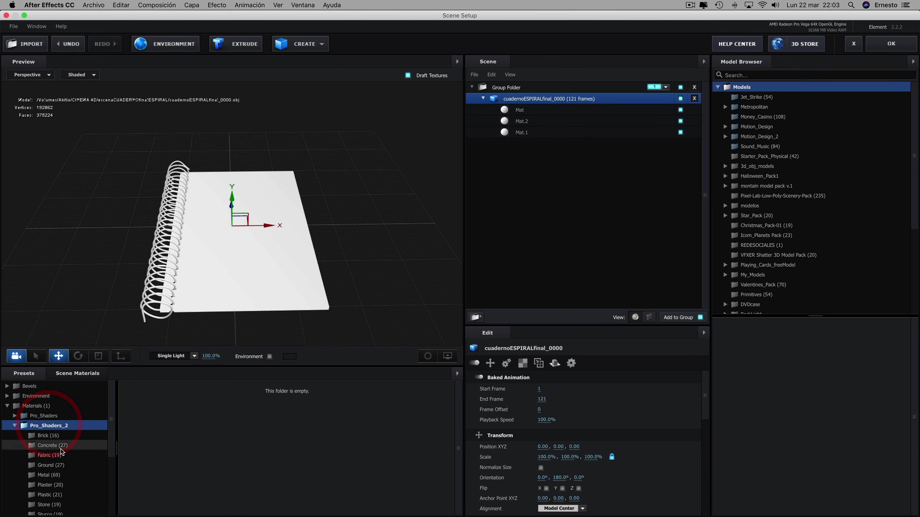
pyautogui.click(43, 475)
pyautogui.moveTo(239, 412)
pyautogui.mouseDown()
pyautogui.moveTo(435, 209)
pyautogui.moveTo(143, 312)
pyautogui.mouseUp()
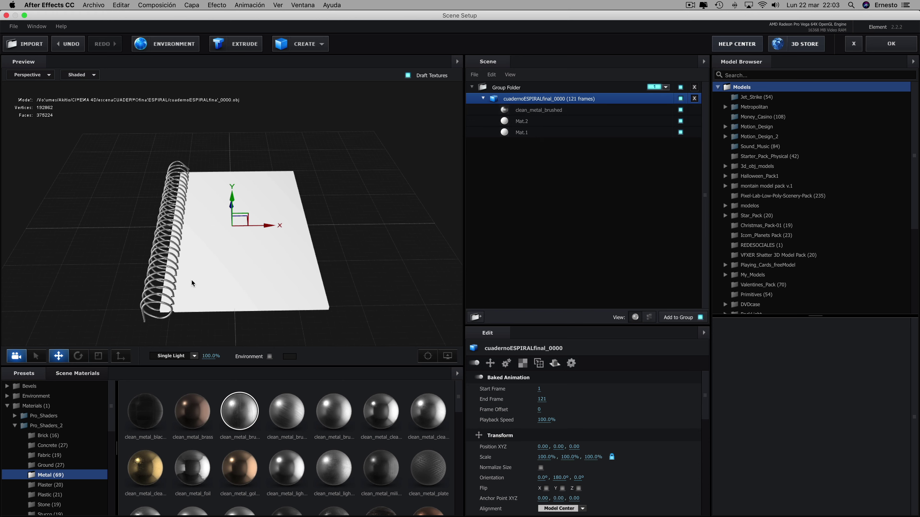
pyautogui.moveTo(195, 277)
pyautogui.mouseDown()
pyautogui.moveTo(221, 266)
pyautogui.moveTo(227, 281)
pyautogui.moveTo(260, 274)
pyautogui.moveTo(258, 304)
pyautogui.moveTo(324, 268)
pyautogui.mouseUp()
pyautogui.scroll(5, 211, 313)
pyautogui.scroll(-5, 212, 312)
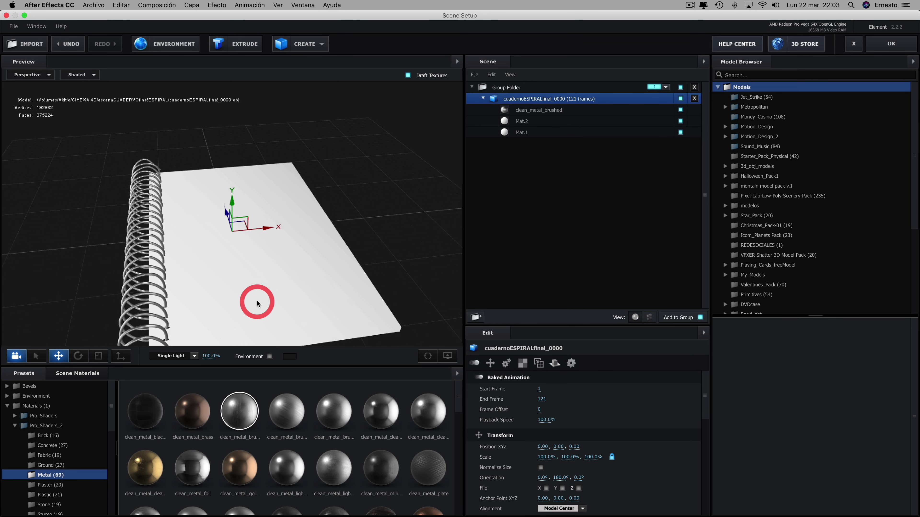
pyautogui.click(324, 268)
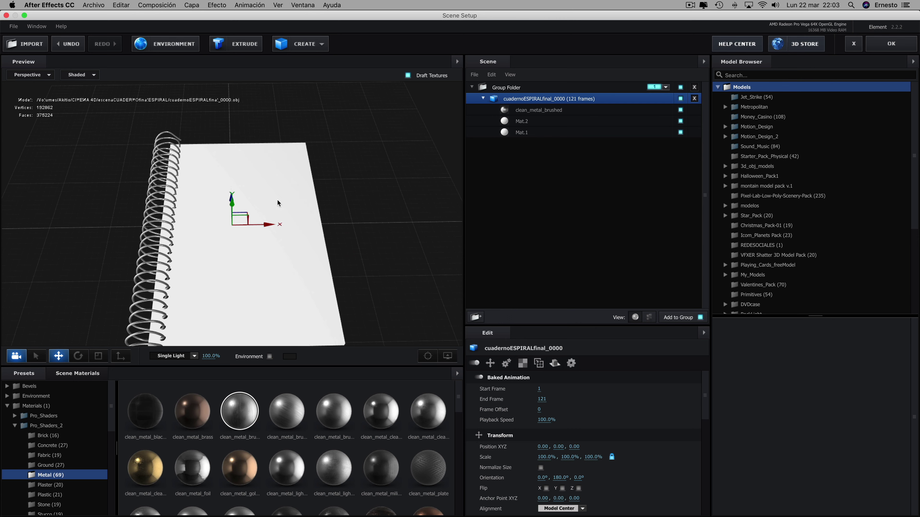
# - Load textura youtube.png from HOJASdeCALENDARIO/PARA TUTORIAL as Mat.1's diffuse texture
pyautogui.click(681, 133)
pyautogui.click(520, 133)
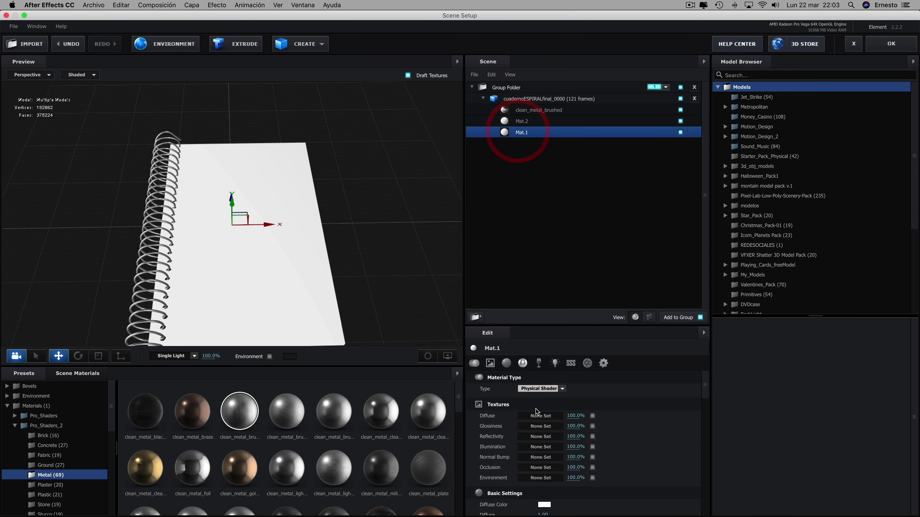
pyautogui.click(541, 416)
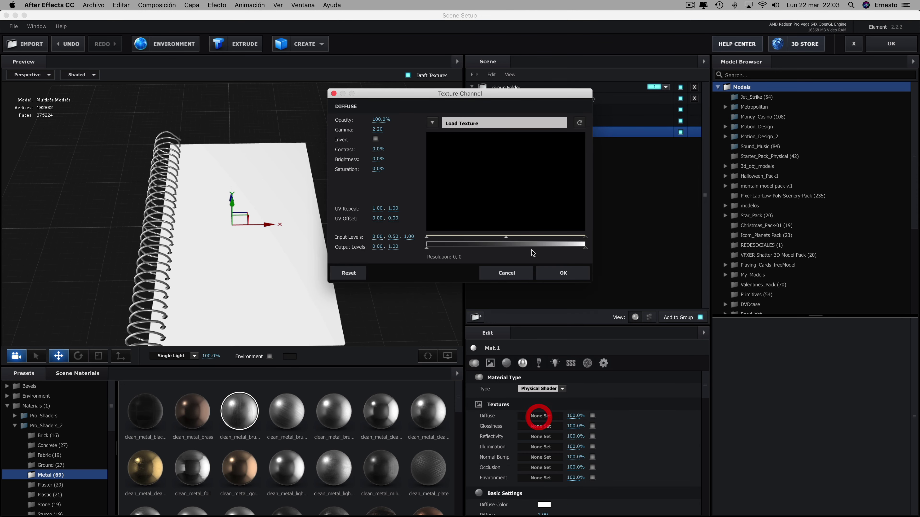
pyautogui.click(463, 123)
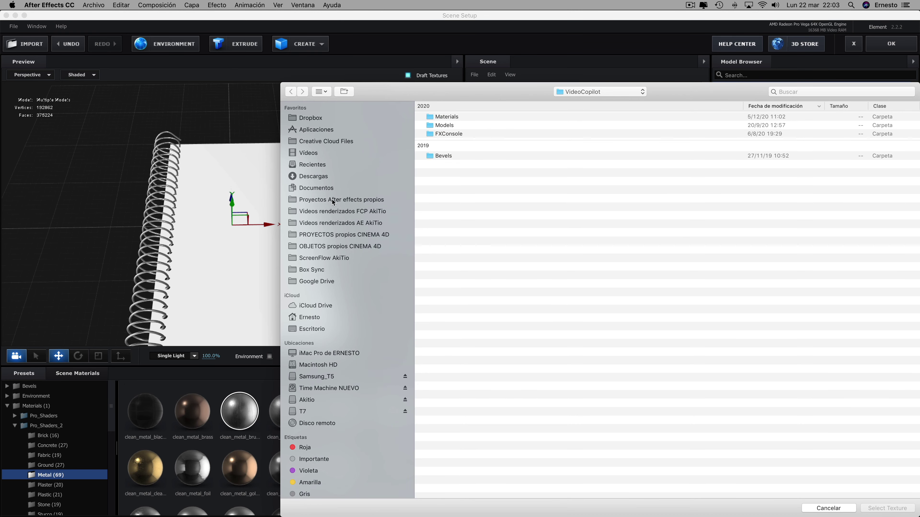
pyautogui.click(333, 200)
pyautogui.click(462, 116)
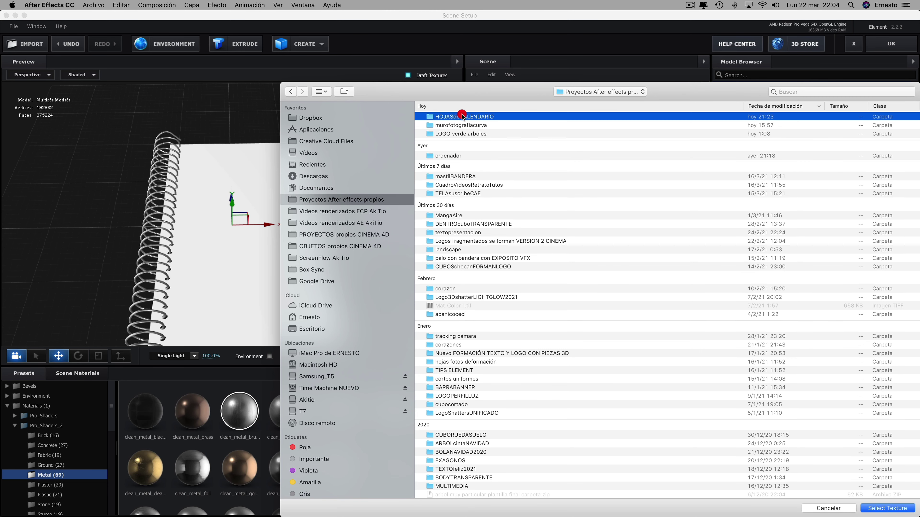
pyautogui.doubleClick(462, 116)
pyautogui.doubleClick(462, 116)
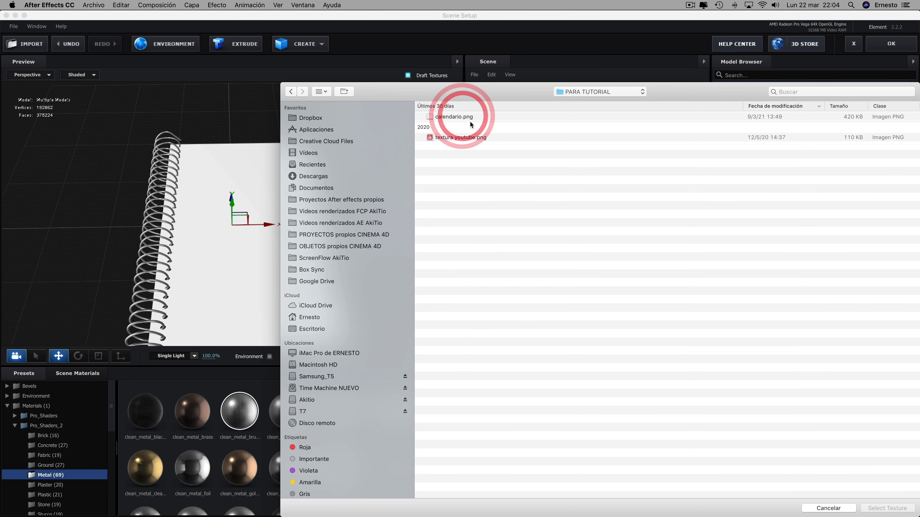
pyautogui.click(452, 137)
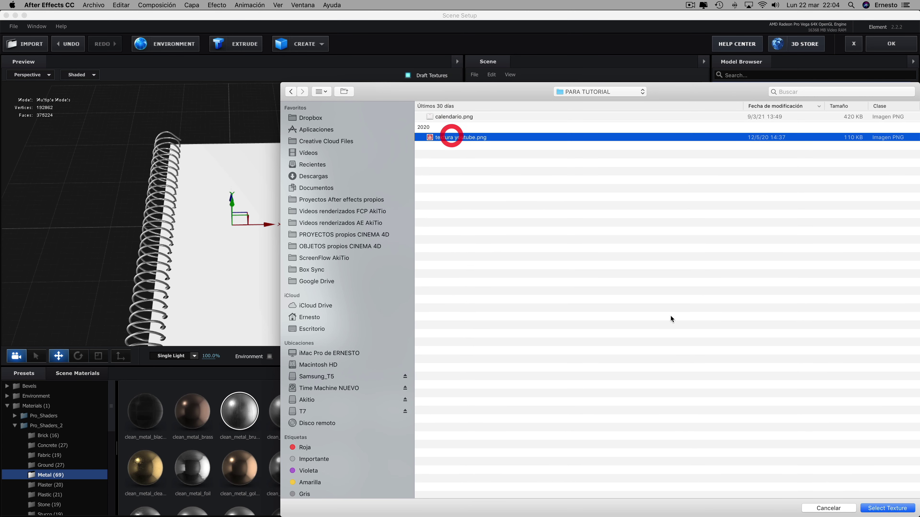
pyautogui.click(900, 509)
pyautogui.click(561, 273)
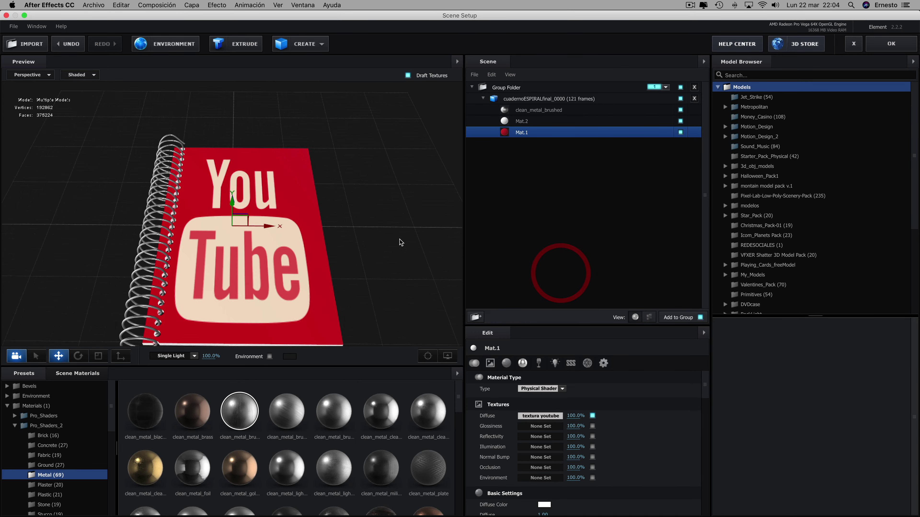
pyautogui.moveTo(400, 240); pyautogui.dragTo(408, 243)
pyautogui.click(526, 101)
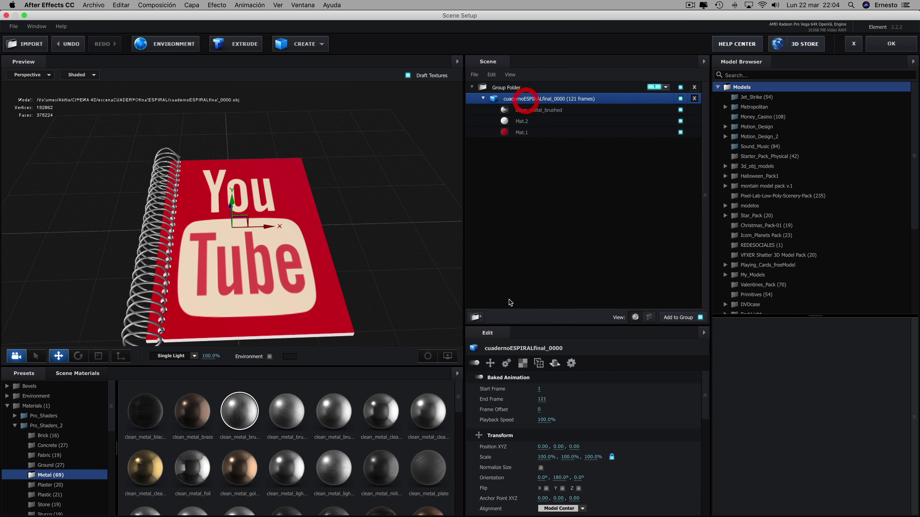
pyautogui.moveTo(538, 389); pyautogui.dragTo(632, 393)
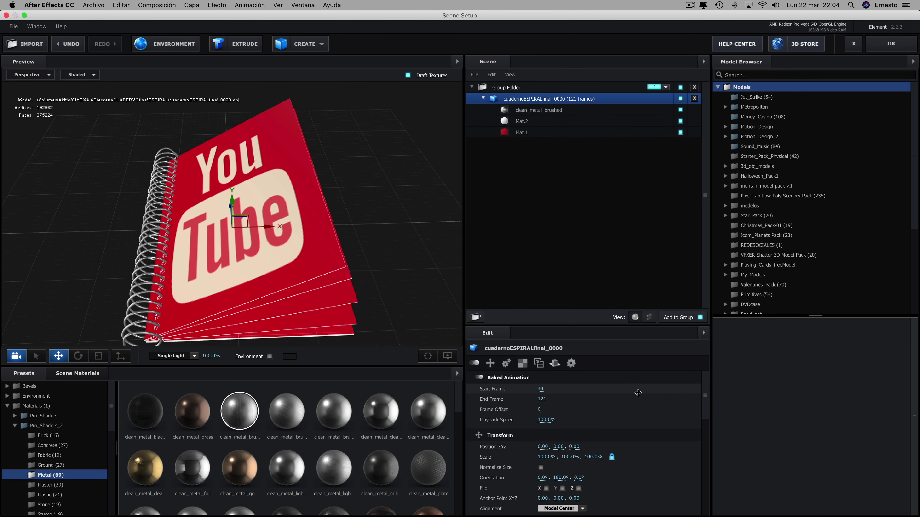
pyautogui.moveTo(674, 393); pyautogui.dragTo(705, 395)
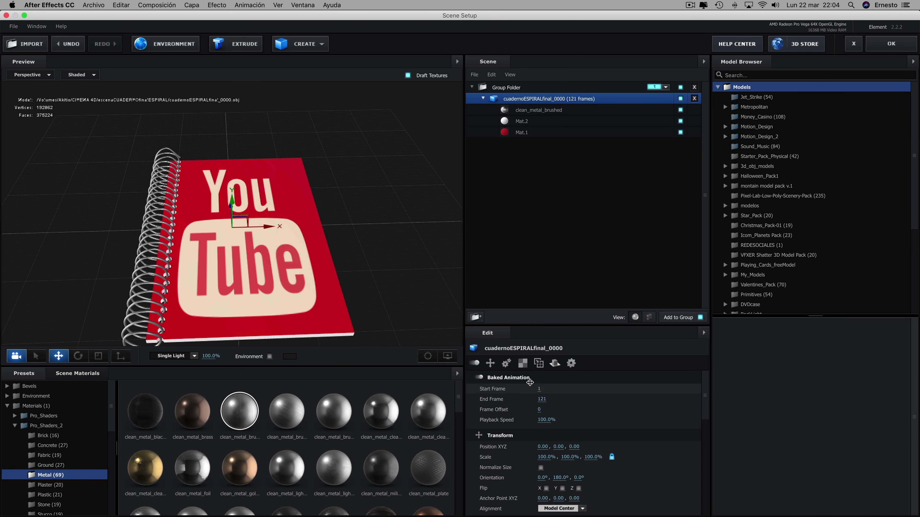
pyautogui.moveTo(343, 253)
pyautogui.mouseDown()
pyautogui.moveTo(364, 262)
pyautogui.moveTo(217, 264)
pyautogui.mouseUp()
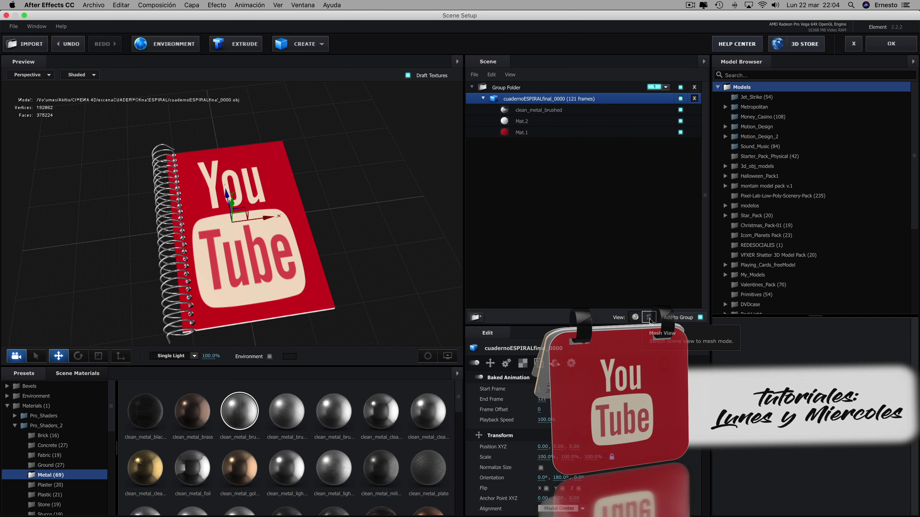
# - List the model's mesh parts and hide all ten, _0000_0 through _0000_9
pyautogui.click(650, 318)
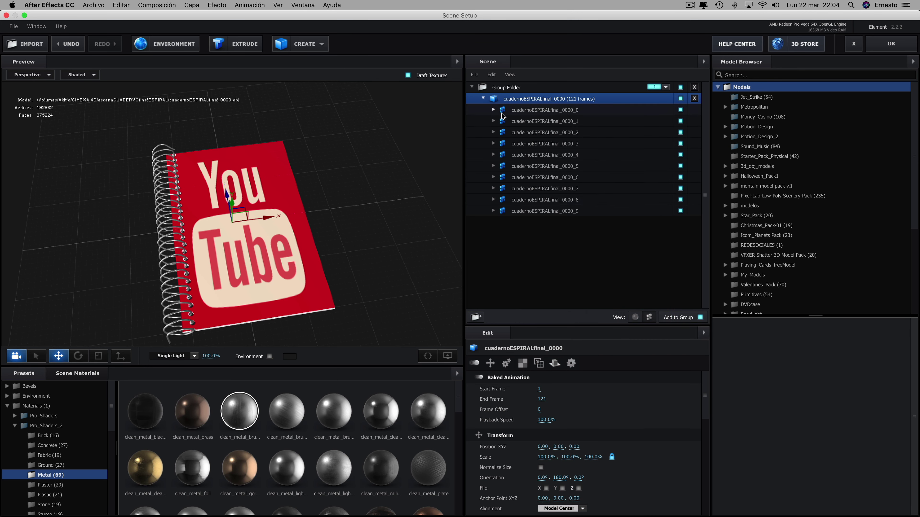
pyautogui.click(681, 110)
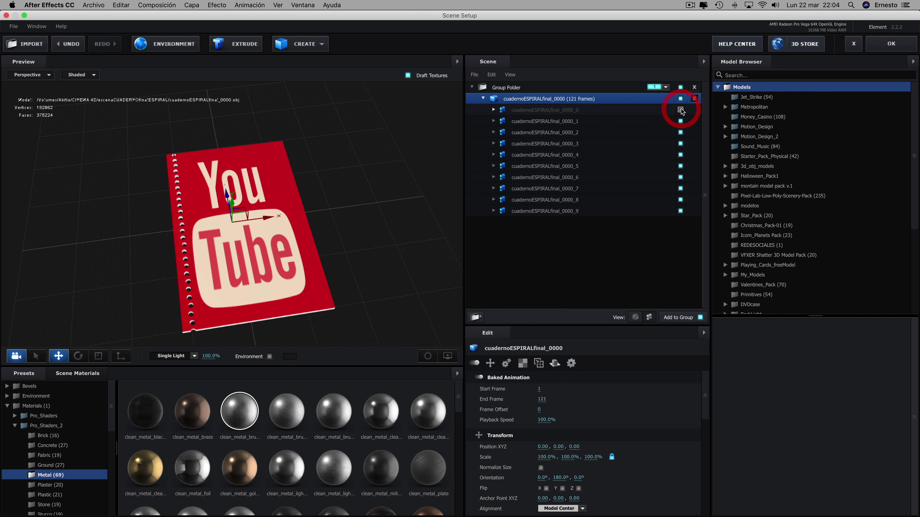
pyautogui.click(680, 121)
pyautogui.click(680, 132)
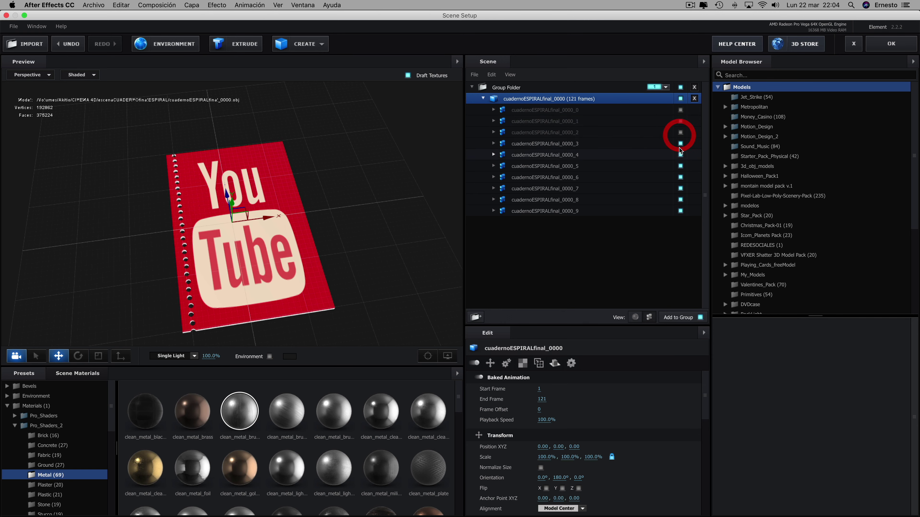
pyautogui.click(681, 144)
pyautogui.click(680, 155)
pyautogui.click(681, 166)
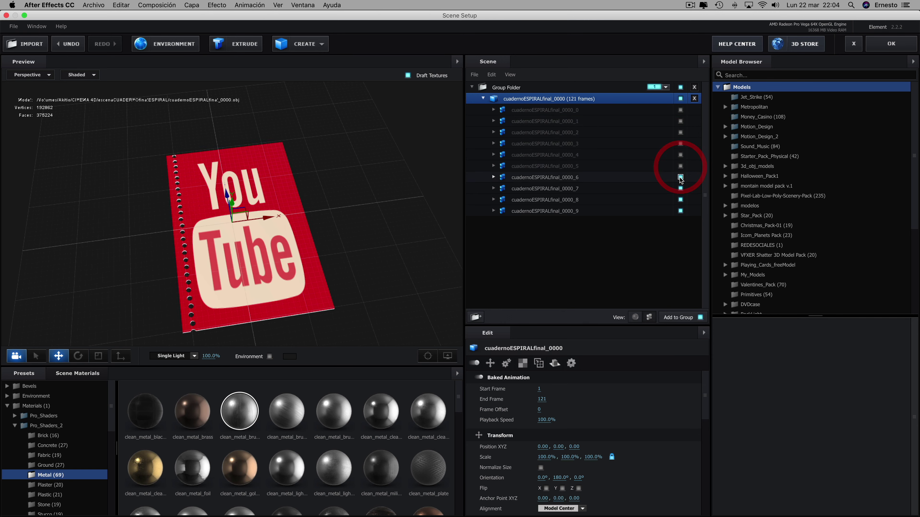
pyautogui.click(681, 177)
pyautogui.click(681, 189)
pyautogui.click(680, 200)
pyautogui.click(680, 210)
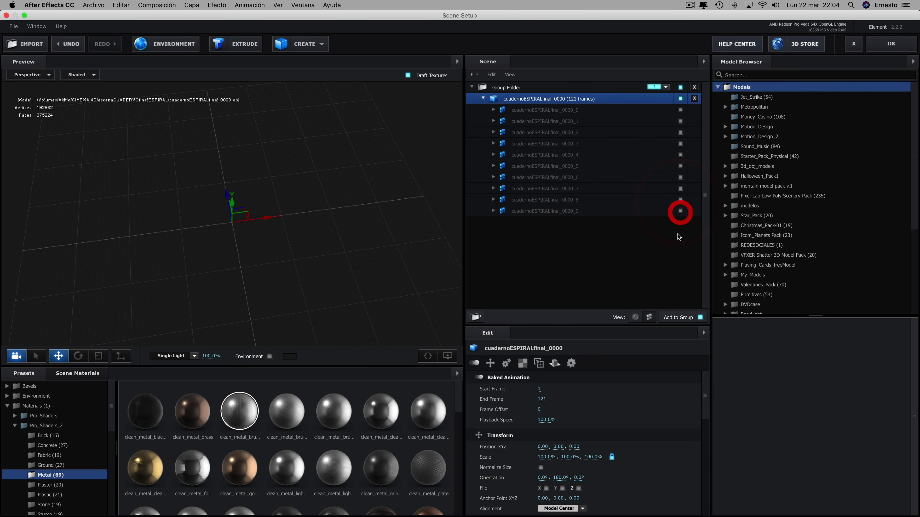
# - Make parts _0000_9 back through _0000_0 visible again
pyautogui.click(680, 211)
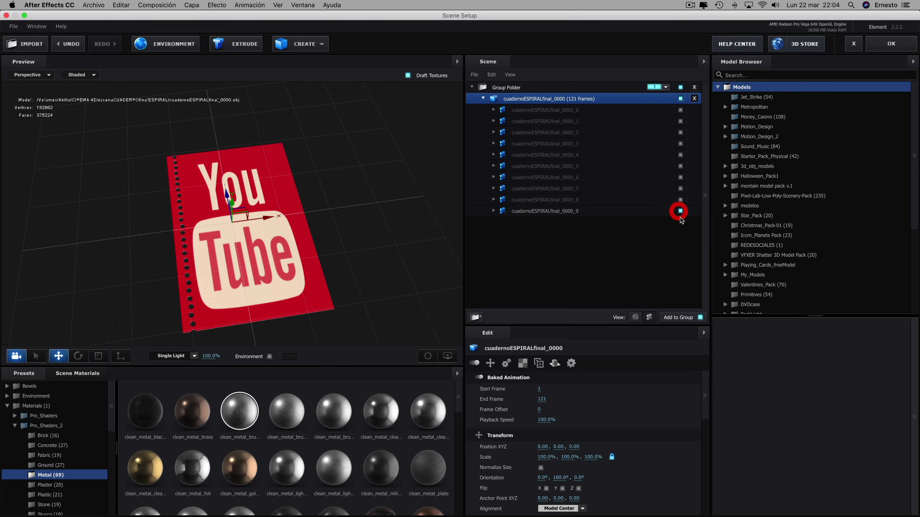
pyautogui.click(680, 200)
pyautogui.click(681, 188)
pyautogui.click(681, 177)
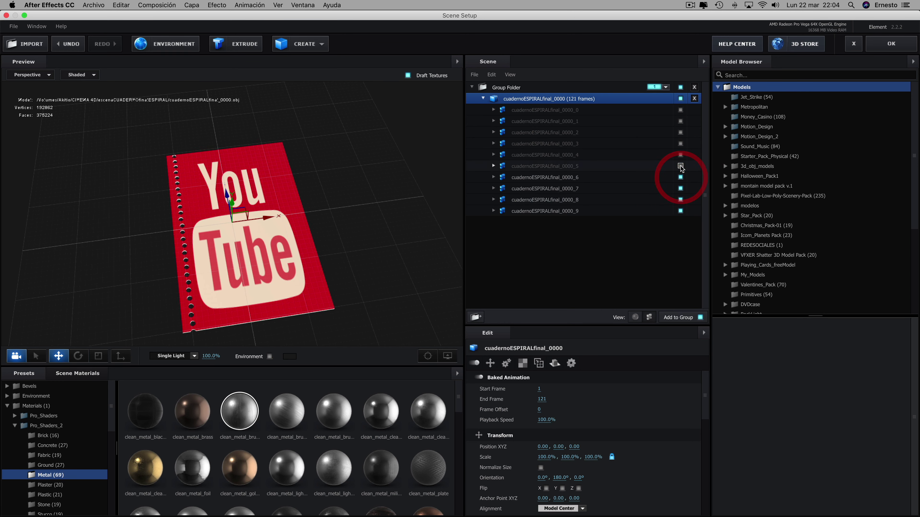
pyautogui.click(681, 166)
pyautogui.click(681, 155)
pyautogui.click(681, 144)
pyautogui.click(681, 132)
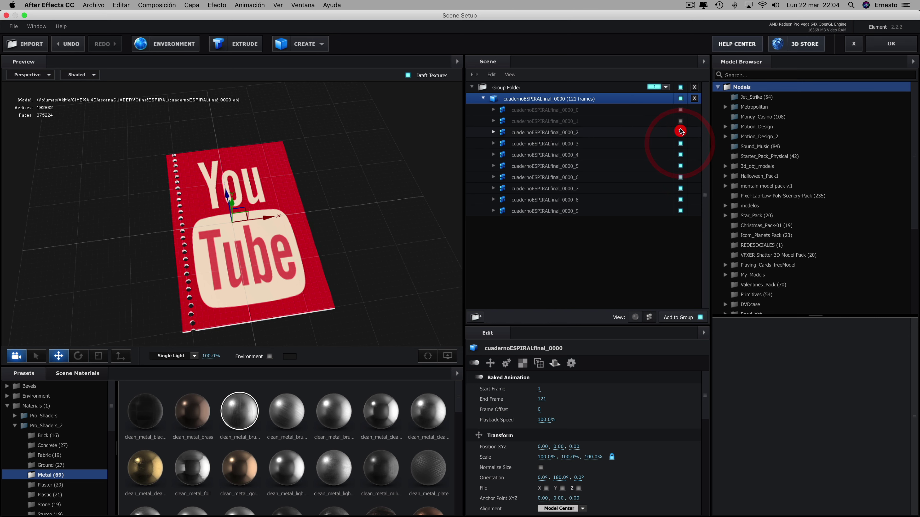
pyautogui.click(680, 121)
pyautogui.click(681, 109)
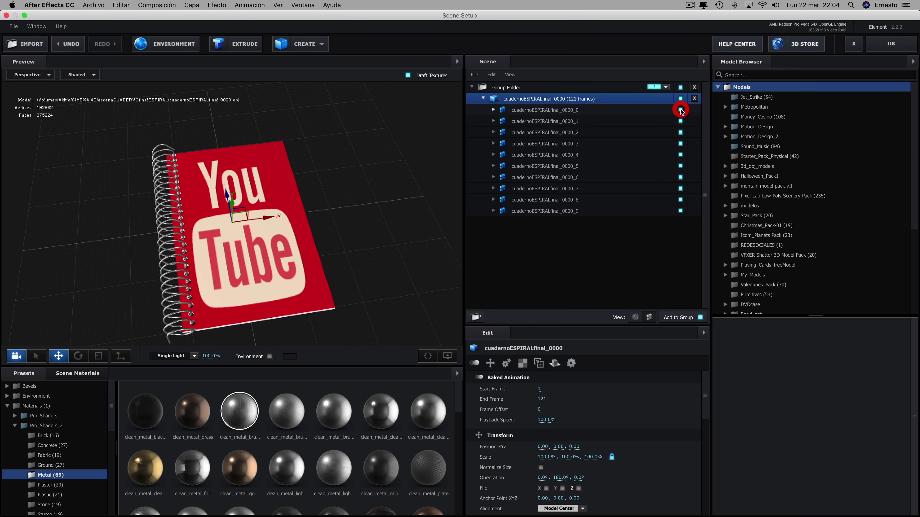
# - Expand the parts' material lists and replace Mat.1 with the clean_metal_plate preset
pyautogui.click(494, 143)
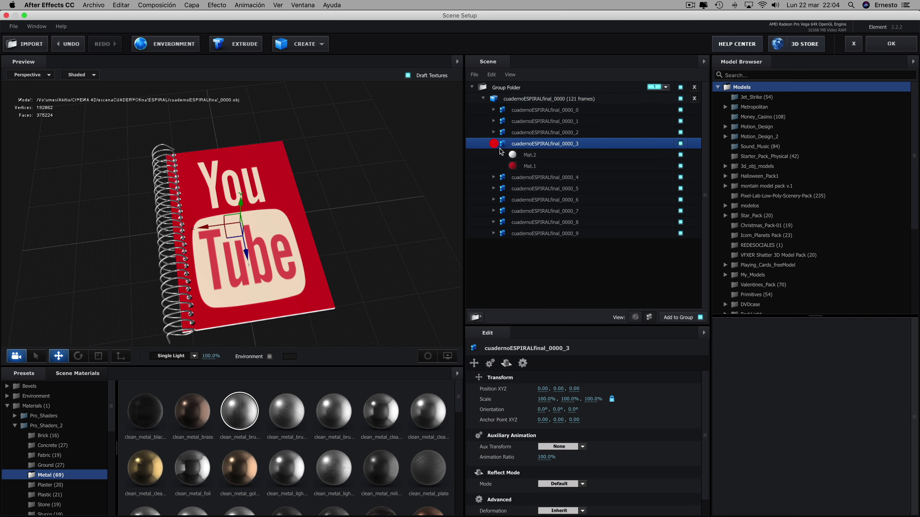
pyautogui.click(494, 176)
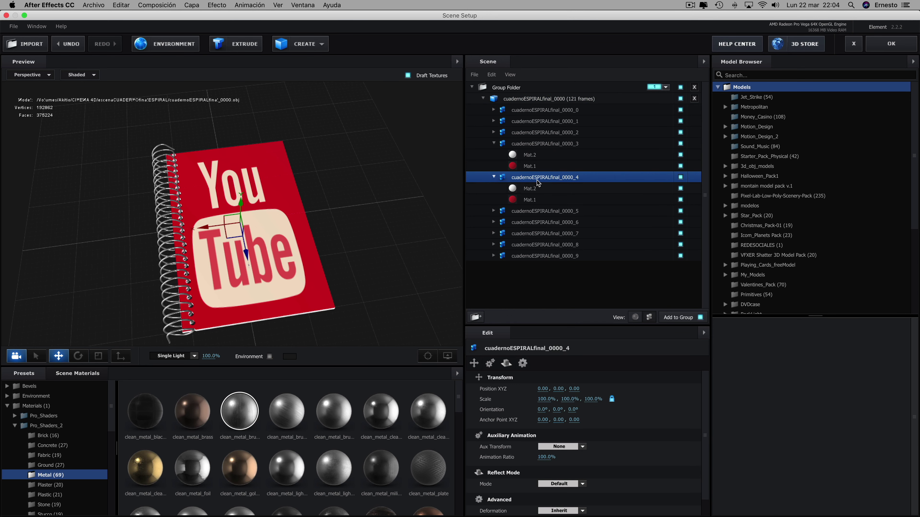
pyautogui.click(493, 110)
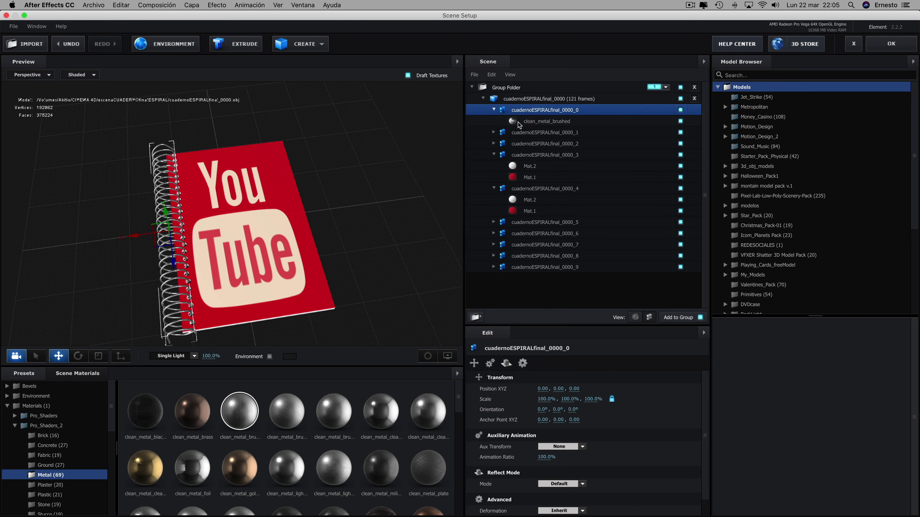
pyautogui.click(493, 133)
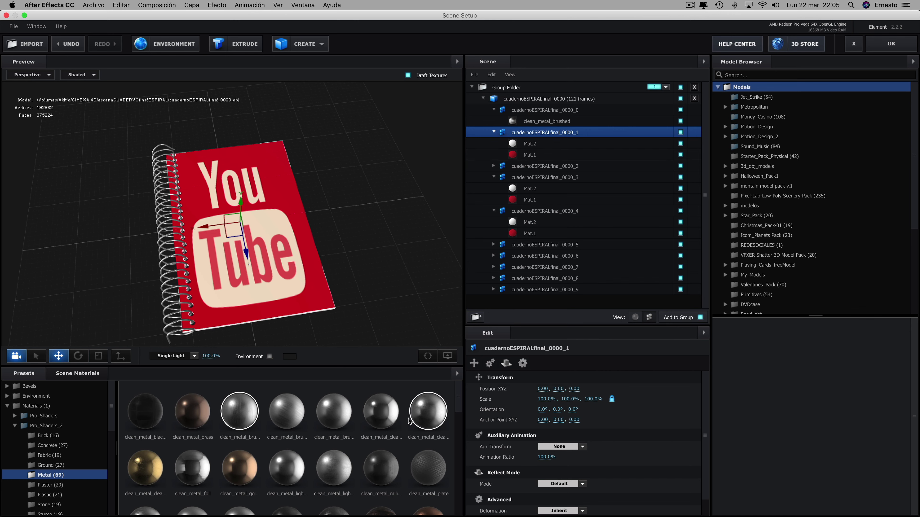
pyautogui.moveTo(386, 412); pyautogui.dragTo(424, 322)
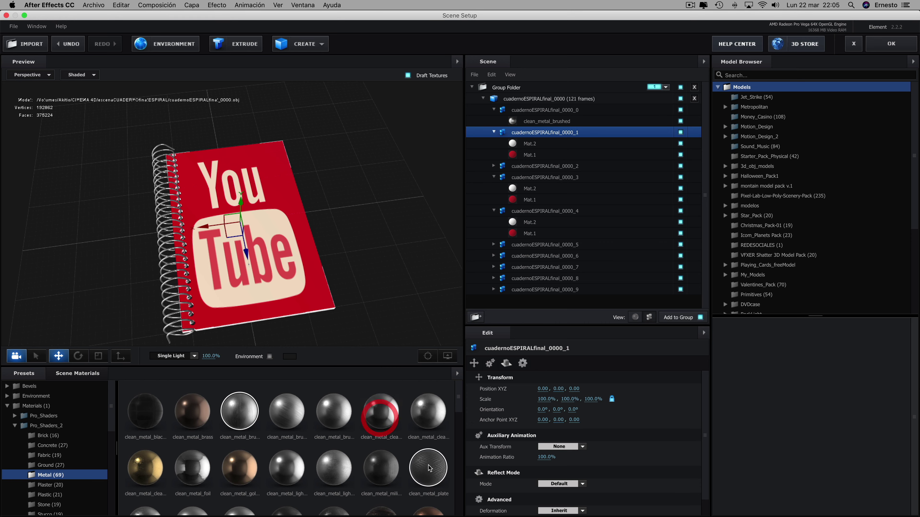
pyautogui.moveTo(429, 465)
pyautogui.mouseDown()
pyautogui.moveTo(501, 194)
pyautogui.moveTo(527, 155)
pyautogui.mouseUp()
pyautogui.moveTo(400, 255)
pyautogui.mouseDown()
pyautogui.moveTo(376, 243)
pyautogui.moveTo(393, 210)
pyautogui.mouseUp()
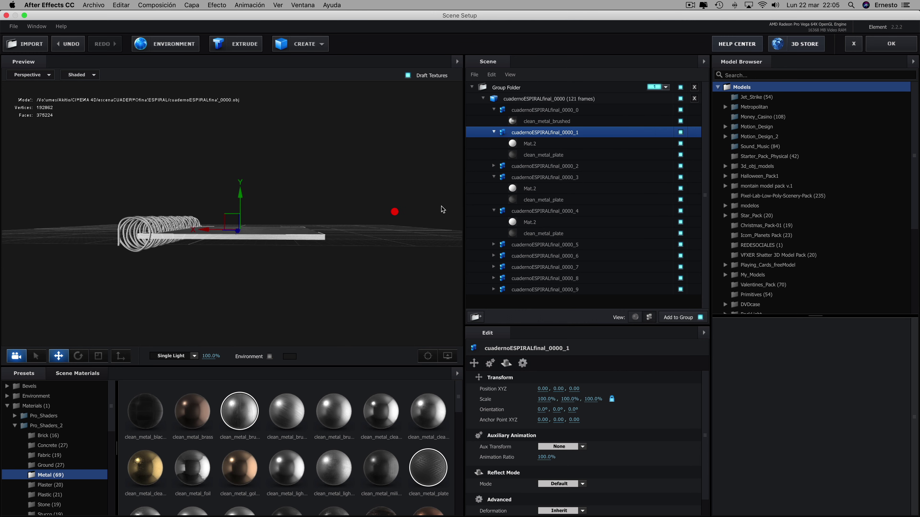
pyautogui.click(494, 245)
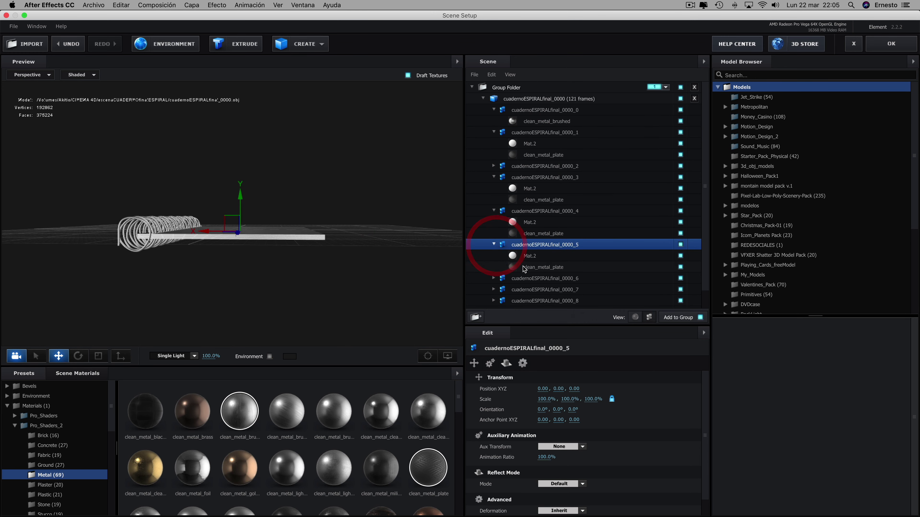
pyautogui.moveTo(388, 265)
pyautogui.mouseDown()
pyautogui.moveTo(392, 296)
pyautogui.moveTo(406, 277)
pyautogui.mouseUp()
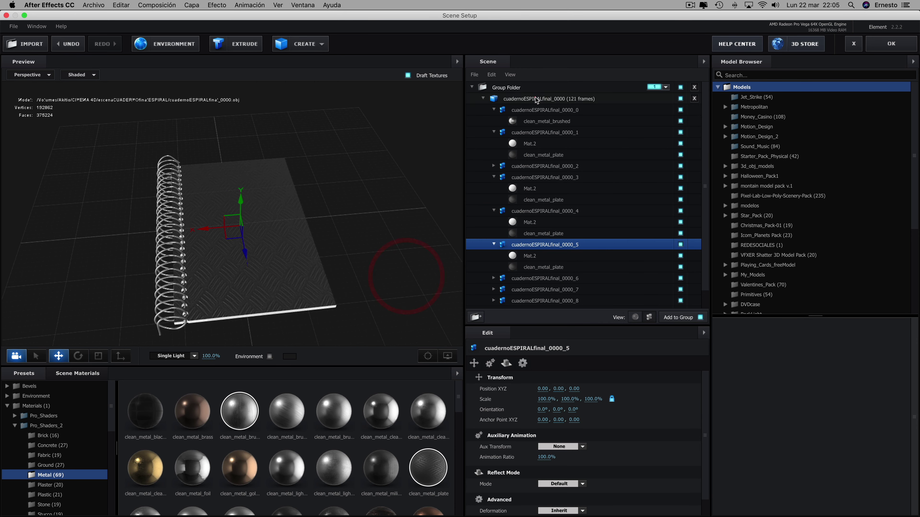
# - Test the model's animation Start Frame at 24, then set it back to 1
pyautogui.click(536, 97)
pyautogui.moveTo(560, 388); pyautogui.dragTo(785, 386)
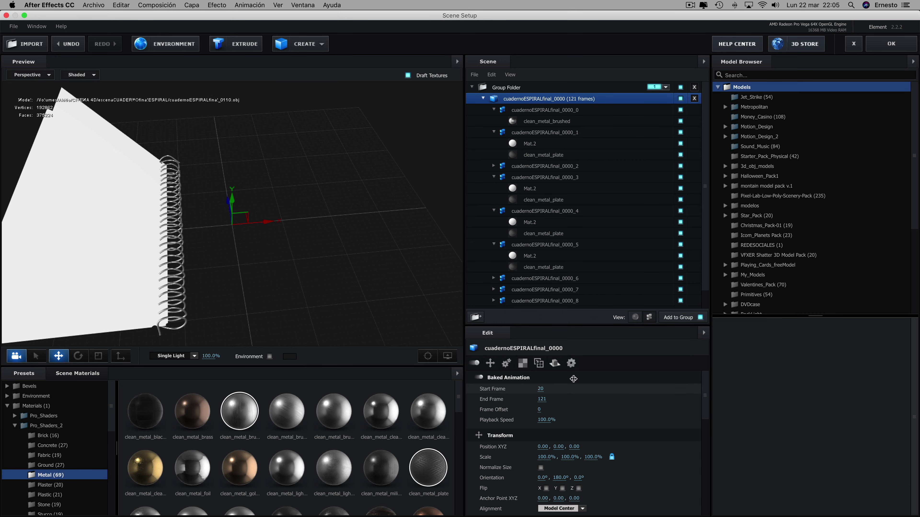
pyautogui.moveTo(520, 392); pyautogui.dragTo(509, 394)
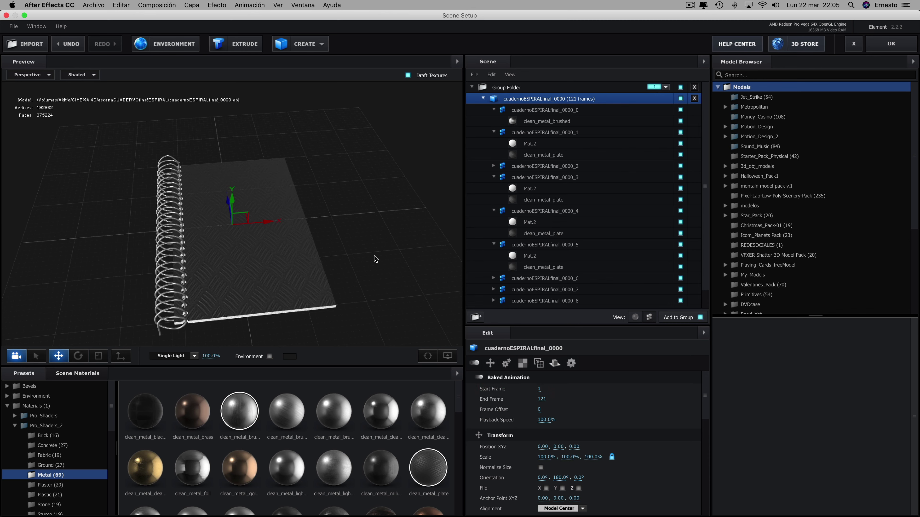
pyautogui.moveTo(372, 258); pyautogui.dragTo(370, 282)
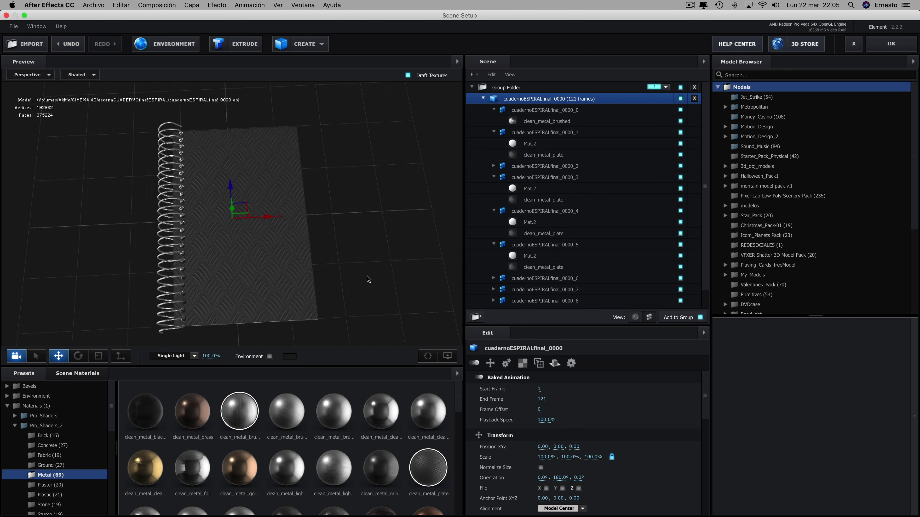
# - Swap clean_metal_plate back to Mat.1 so the red YouTube cover returns
pyautogui.click(83, 375)
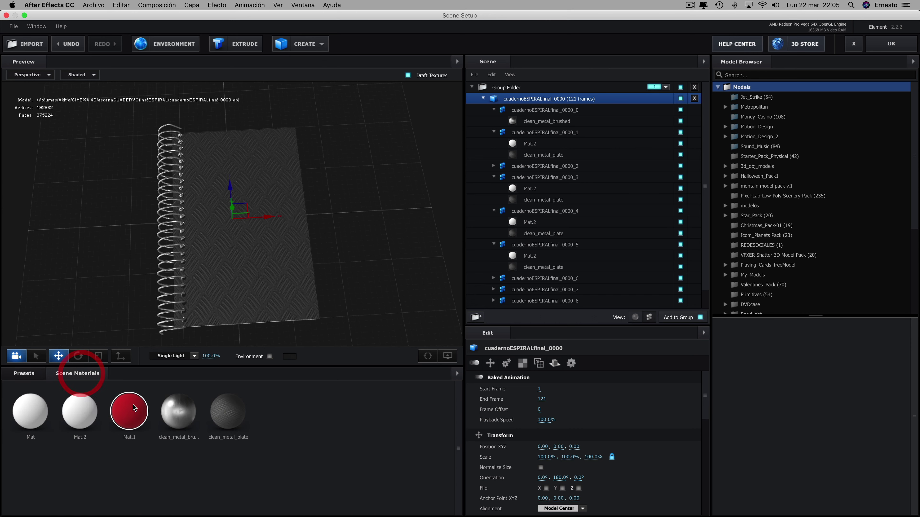
pyautogui.moveTo(129, 411); pyautogui.dragTo(547, 154)
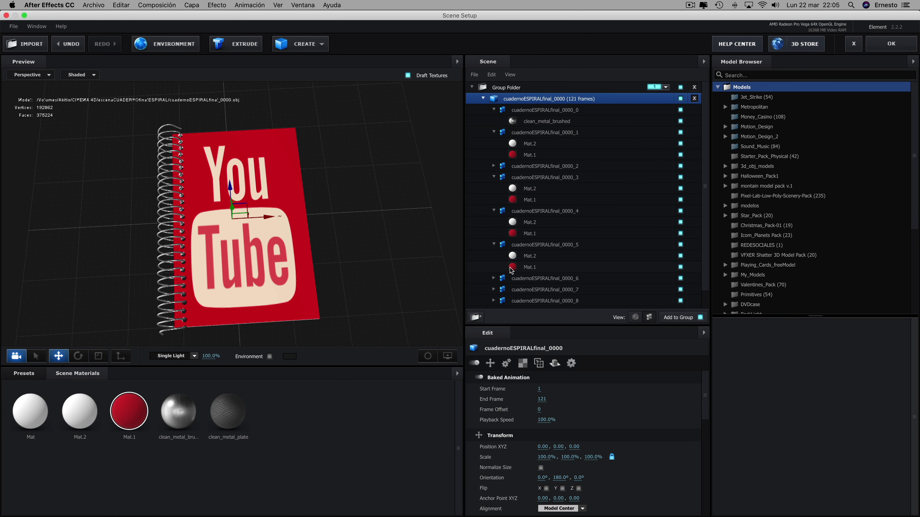
pyautogui.moveTo(228, 413); pyautogui.dragTo(529, 200)
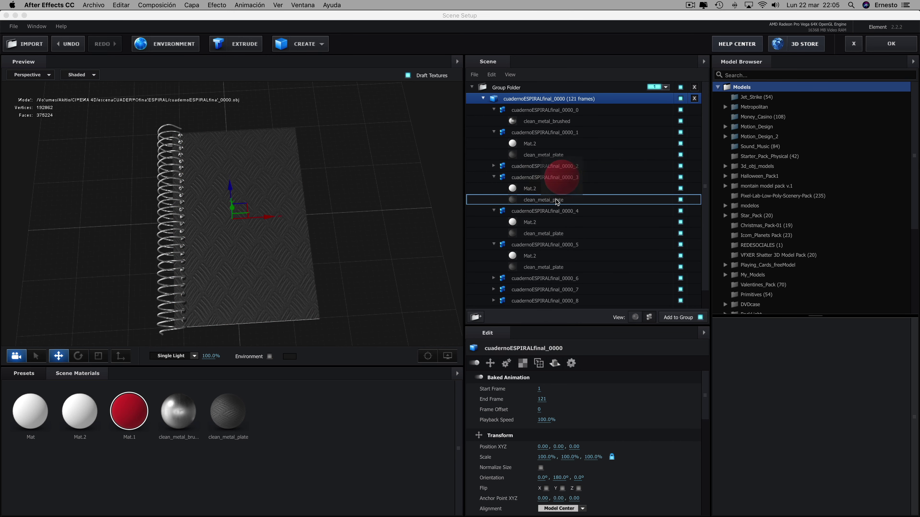
pyautogui.moveTo(129, 411); pyautogui.dragTo(543, 200)
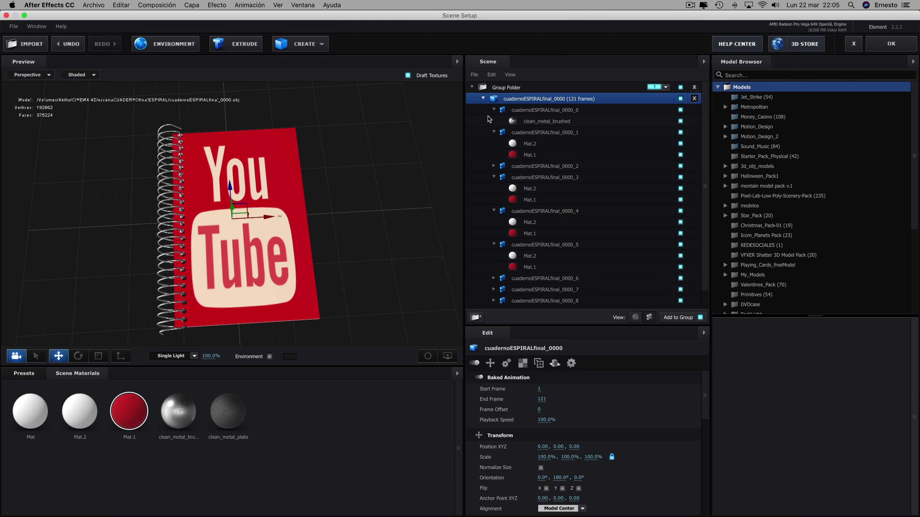
# - Collapse the material lists of parts _0000_0, _0000_1, _0000_3, _0000_4 and _0000_5
pyautogui.click(493, 109)
pyautogui.click(493, 121)
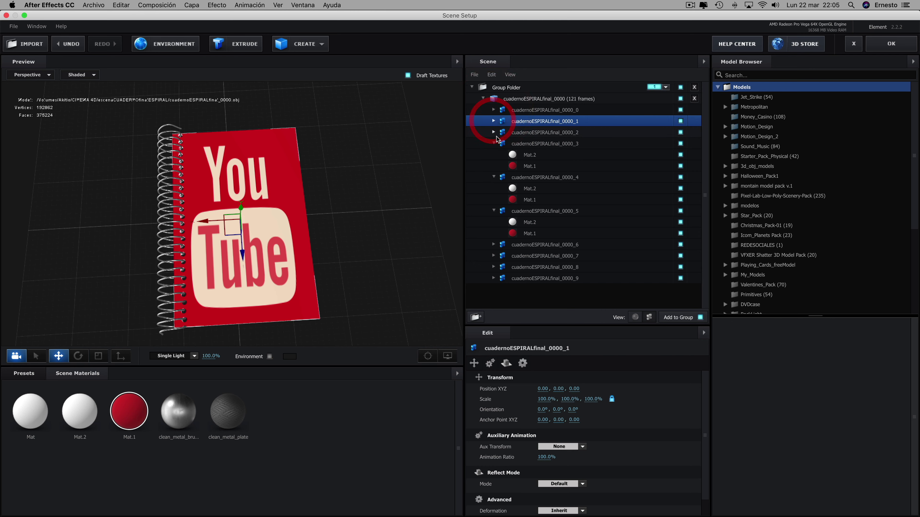
pyautogui.click(494, 143)
pyautogui.click(494, 155)
pyautogui.click(494, 166)
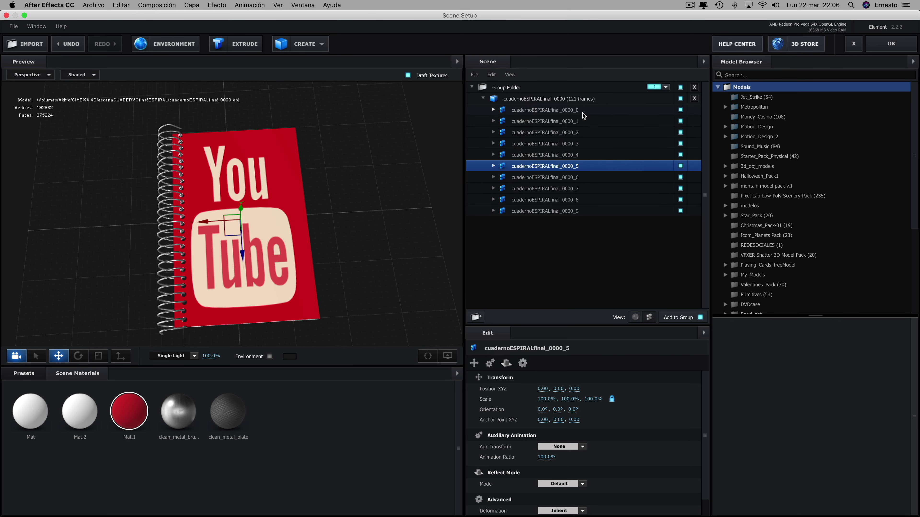
# - Hide parts _0000_2 through _0000_9, leaving only the spiral and cover visible
pyautogui.click(681, 111)
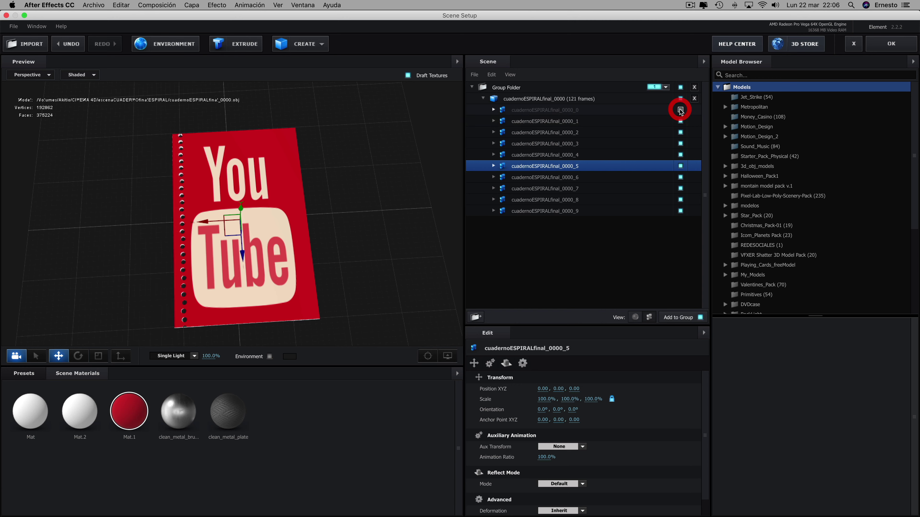
pyautogui.click(681, 132)
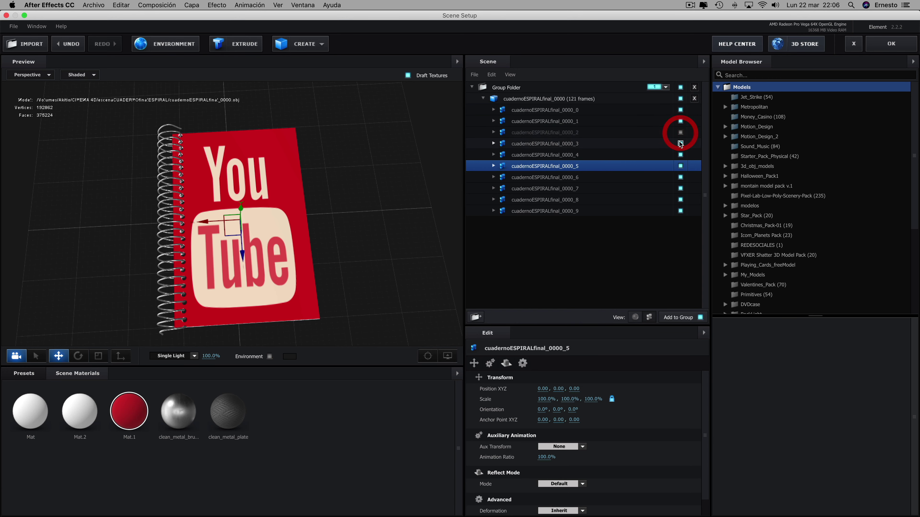
pyautogui.click(681, 144)
pyautogui.click(681, 155)
pyautogui.click(681, 166)
pyautogui.click(680, 177)
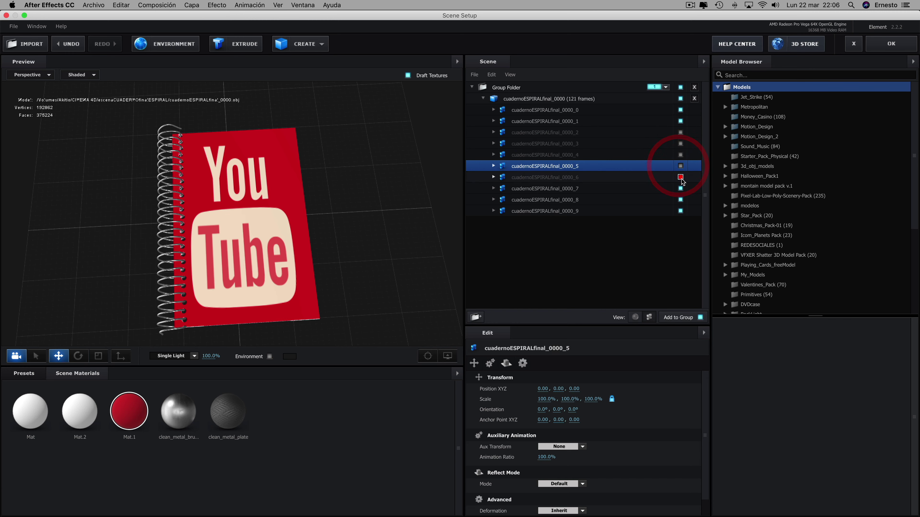
pyautogui.click(681, 189)
pyautogui.click(680, 200)
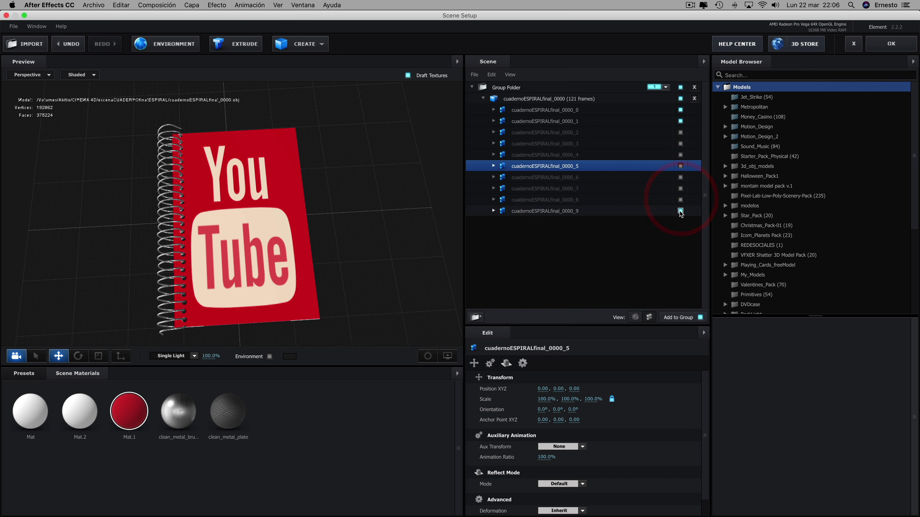
pyautogui.click(680, 211)
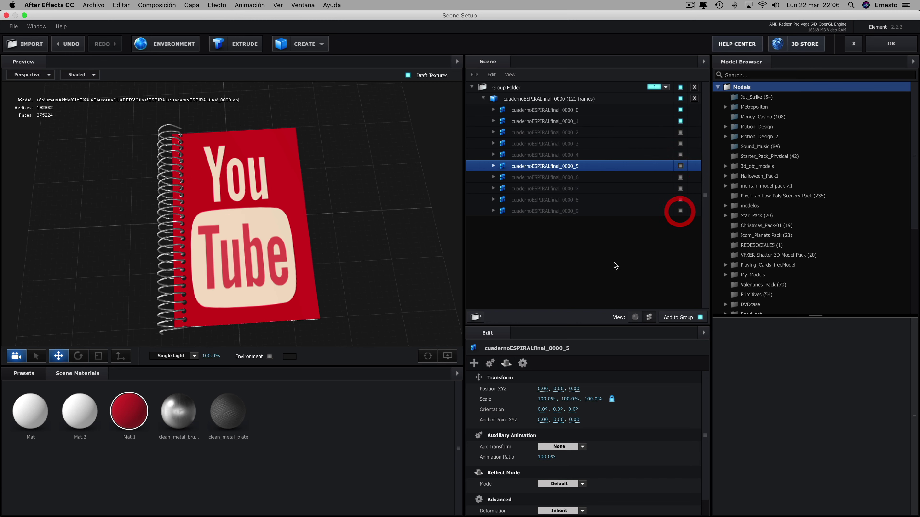
pyautogui.click(483, 99)
pyautogui.moveTo(414, 195); pyautogui.dragTo(151, 272)
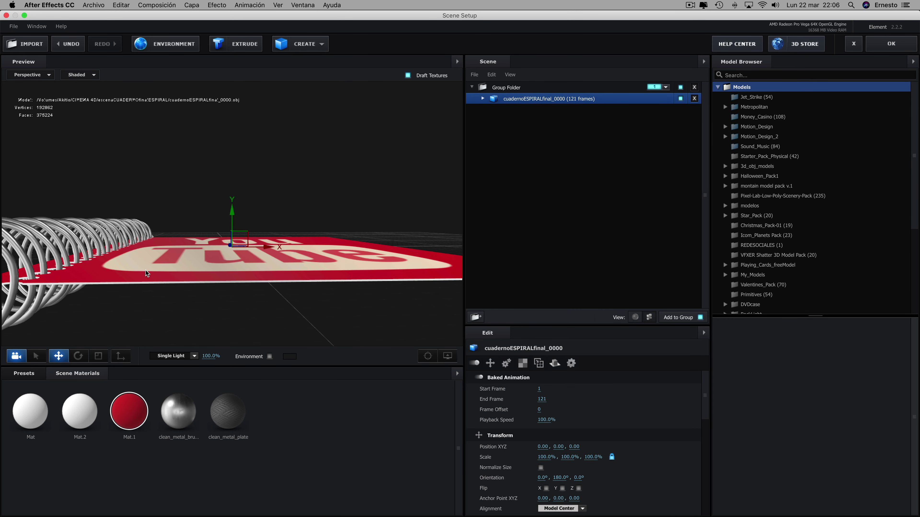
pyautogui.click(483, 99)
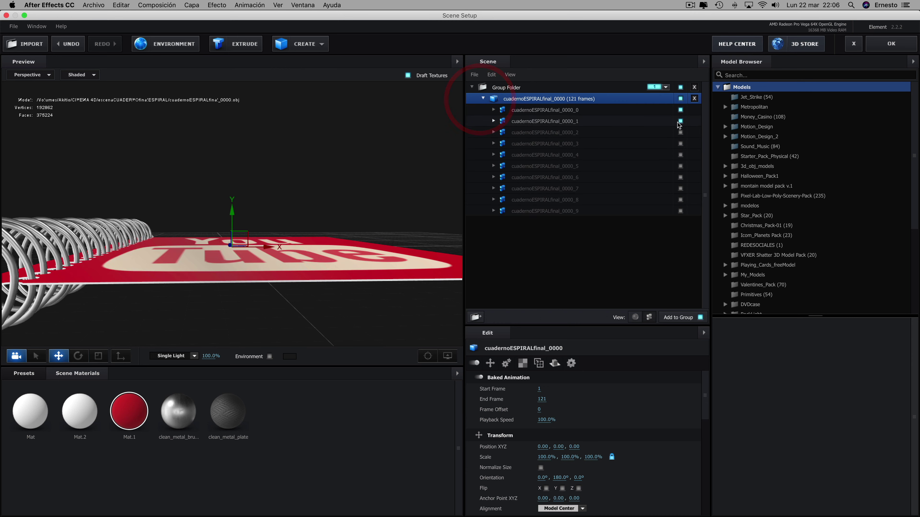
pyautogui.click(680, 132)
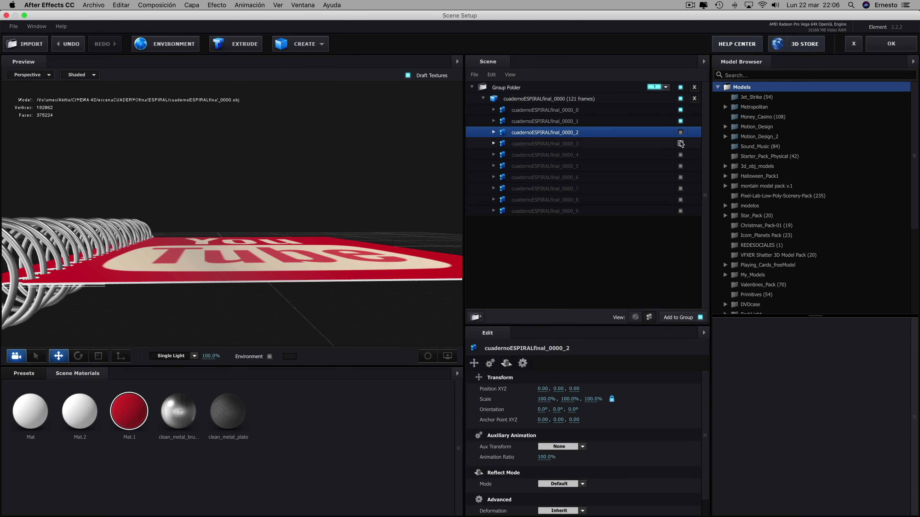
pyautogui.click(681, 133)
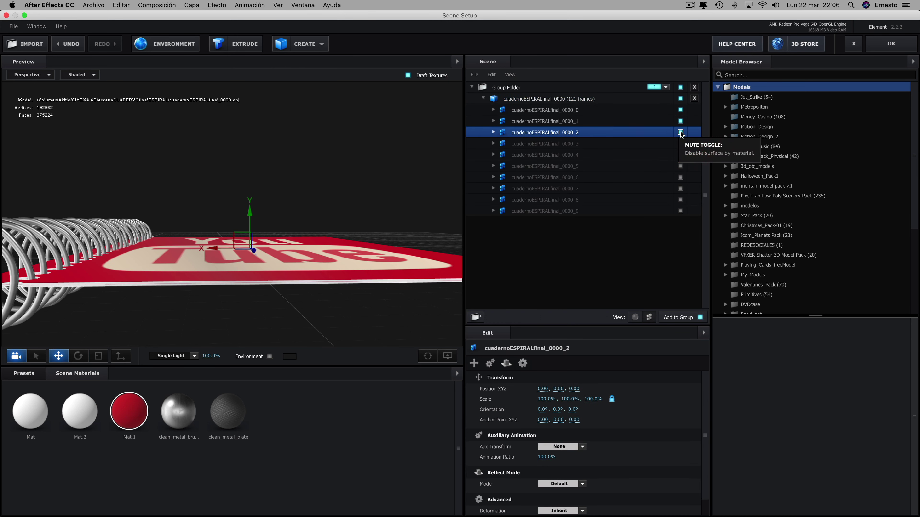
pyautogui.click(681, 143)
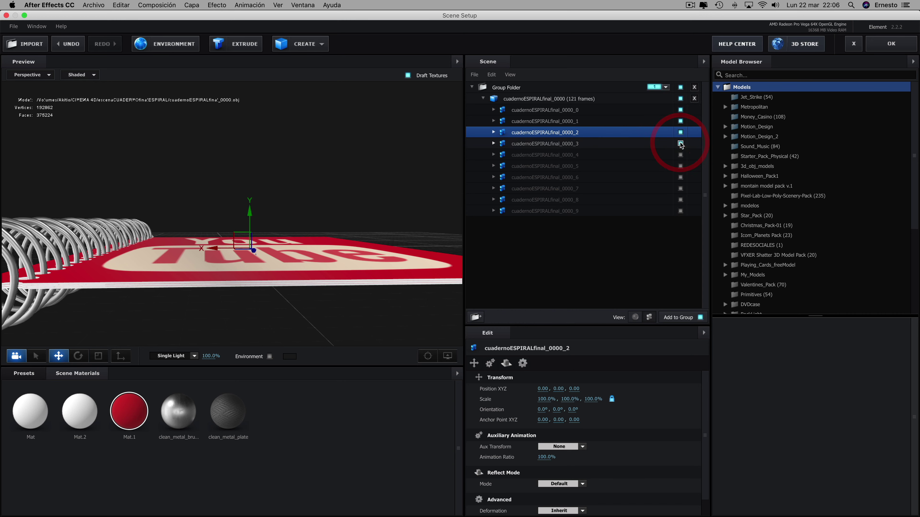
pyautogui.click(680, 144)
pyautogui.click(681, 132)
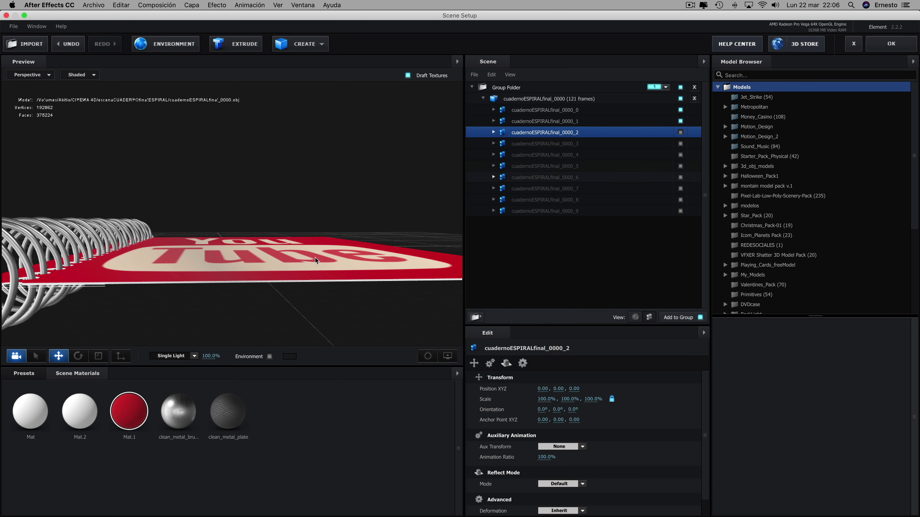
pyautogui.moveTo(182, 294)
pyautogui.mouseDown()
pyautogui.moveTo(302, 247)
pyautogui.moveTo(298, 293)
pyautogui.mouseUp()
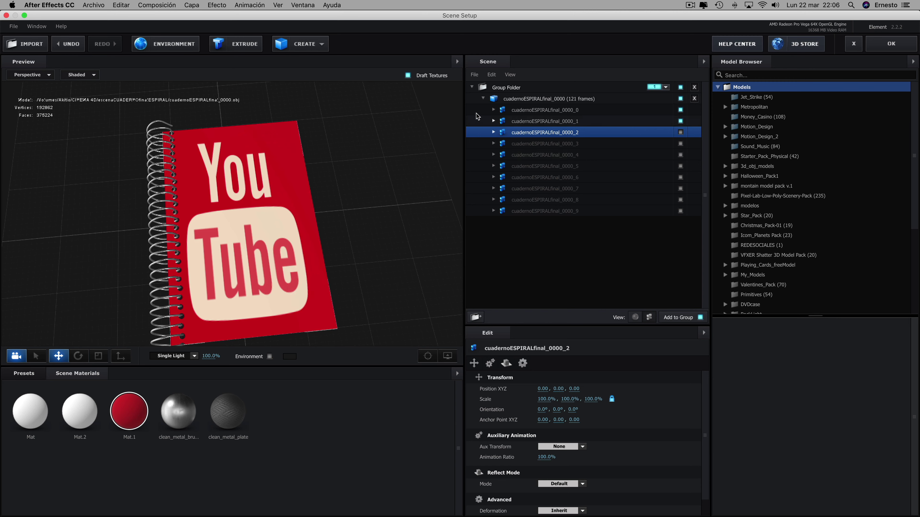
pyautogui.click(484, 98)
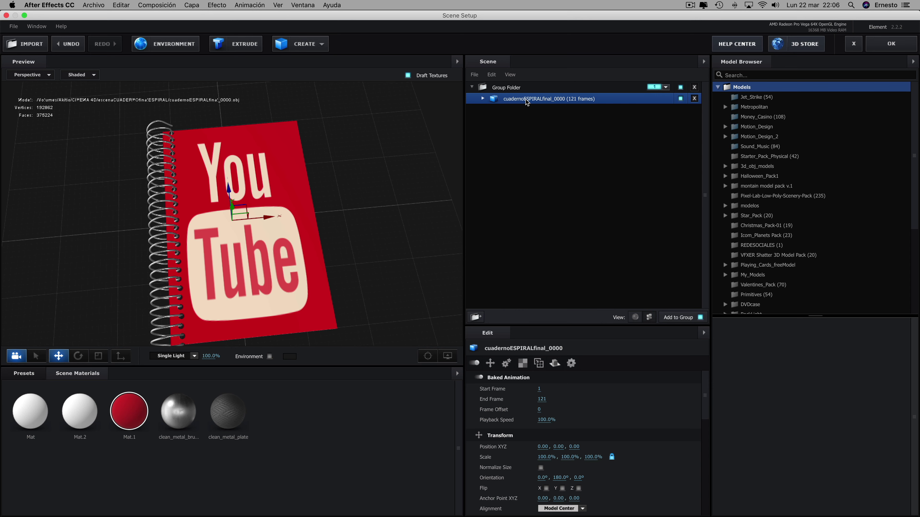
# - Duplicate the notebook, hide the original, and on the copy show only the _0000_2 cover
pyautogui.press('super+d')
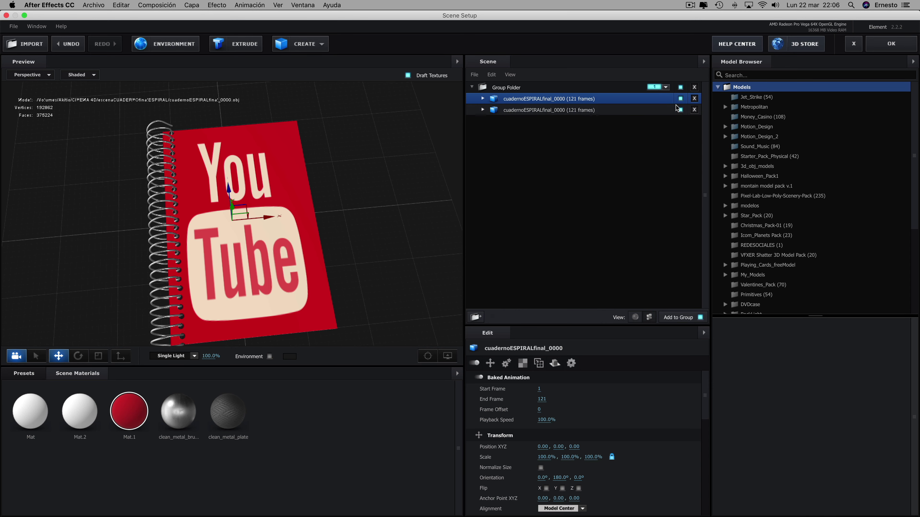
pyautogui.click(680, 99)
pyautogui.click(482, 109)
pyautogui.click(493, 110)
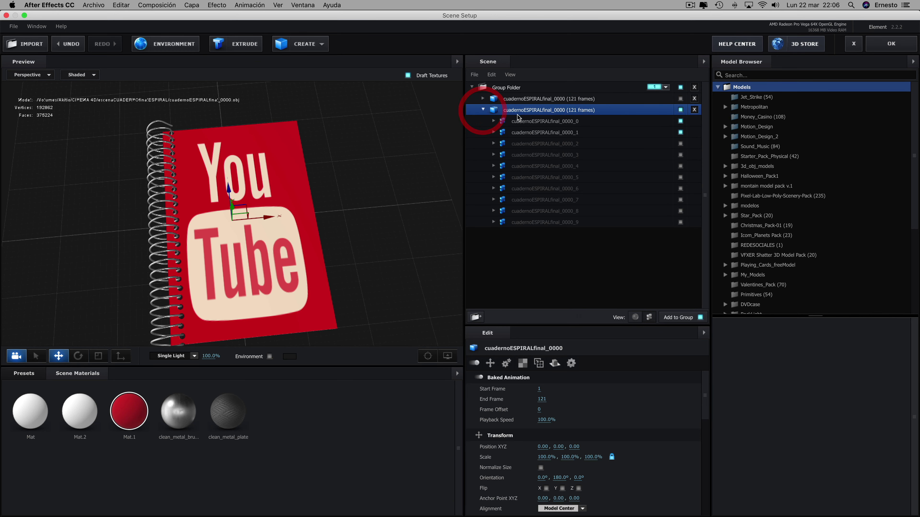
pyautogui.click(680, 121)
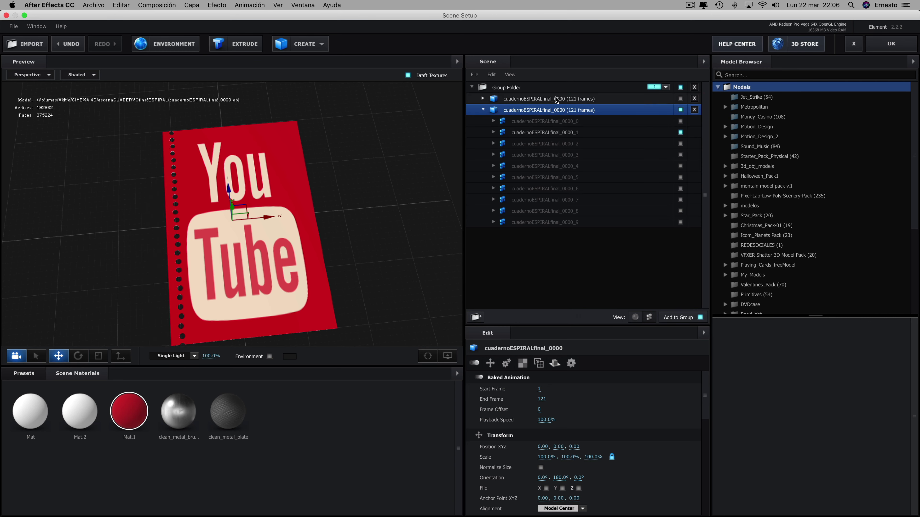
pyautogui.click(681, 132)
pyautogui.click(681, 144)
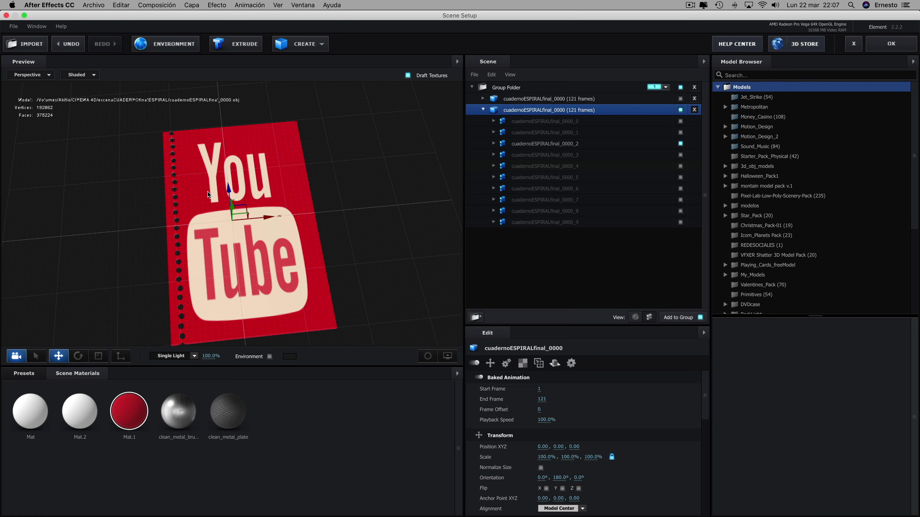
pyautogui.click(482, 110)
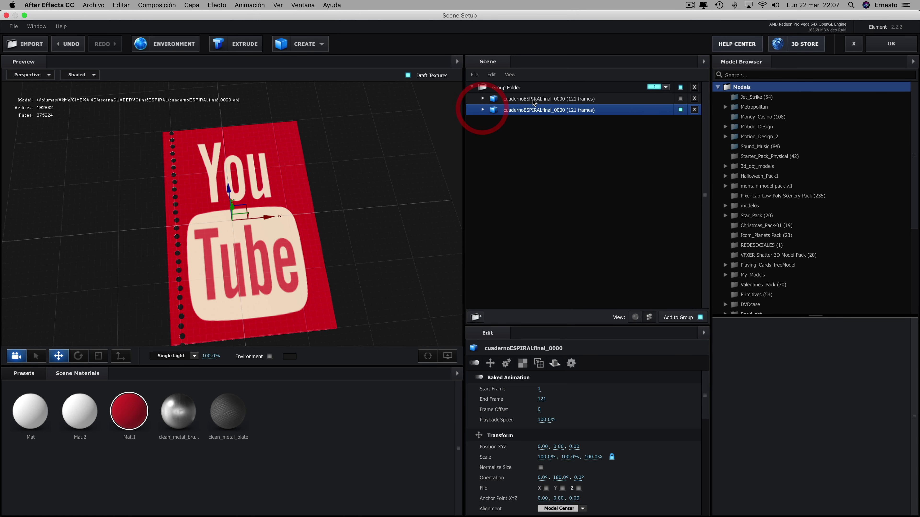
# - Reveal the Mat.2 and Mat.1 materials of the copy's _0000_2 part, then accept Scene Setup
pyautogui.click(483, 99)
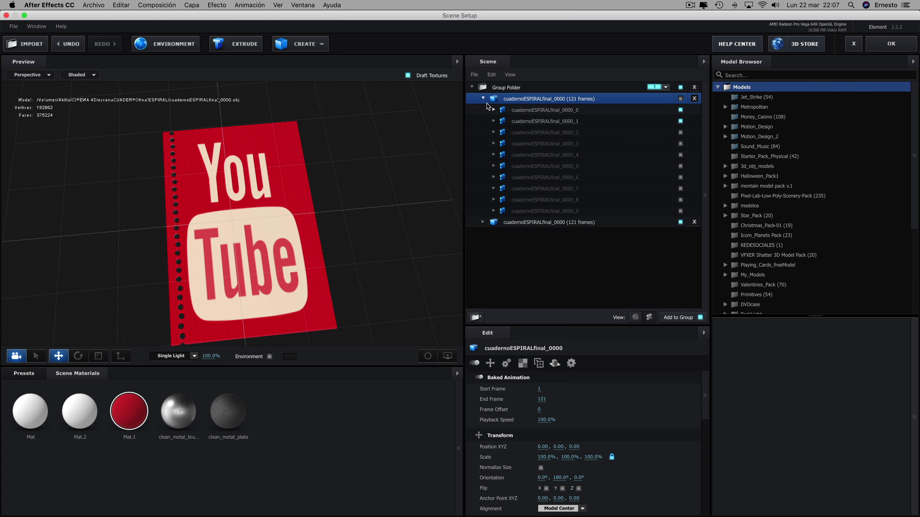
pyautogui.click(483, 98)
pyautogui.click(483, 110)
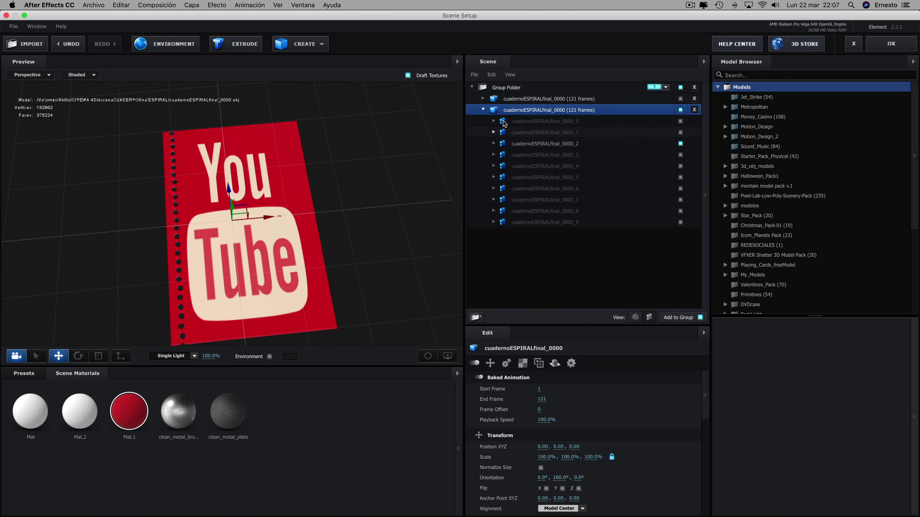
pyautogui.click(483, 109)
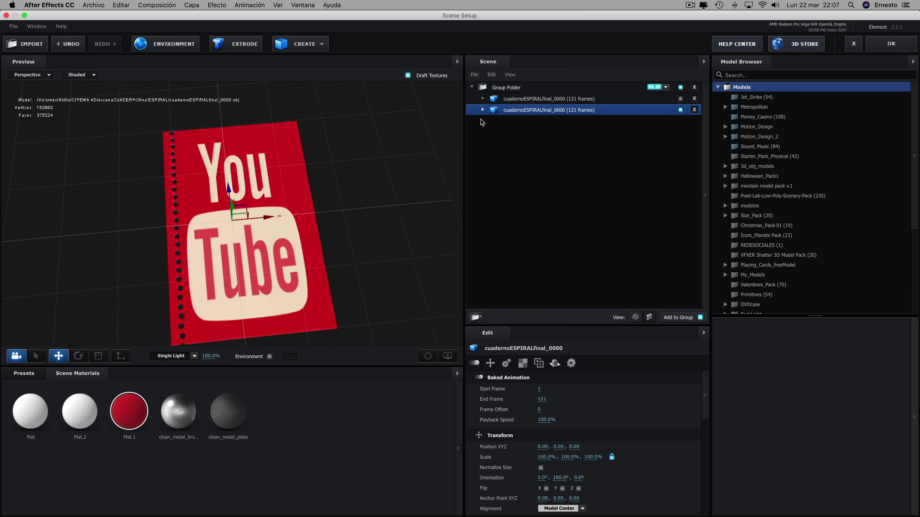
pyautogui.click(482, 109)
pyautogui.click(494, 143)
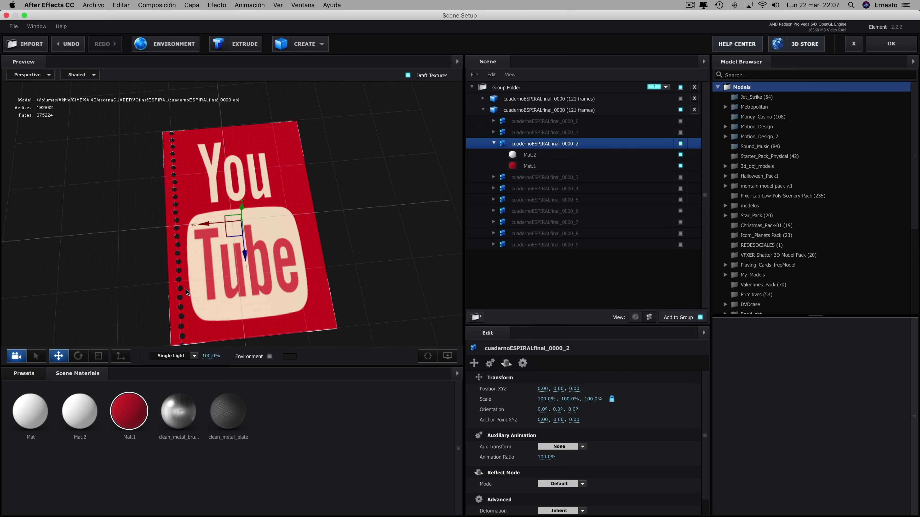
pyautogui.click(891, 45)
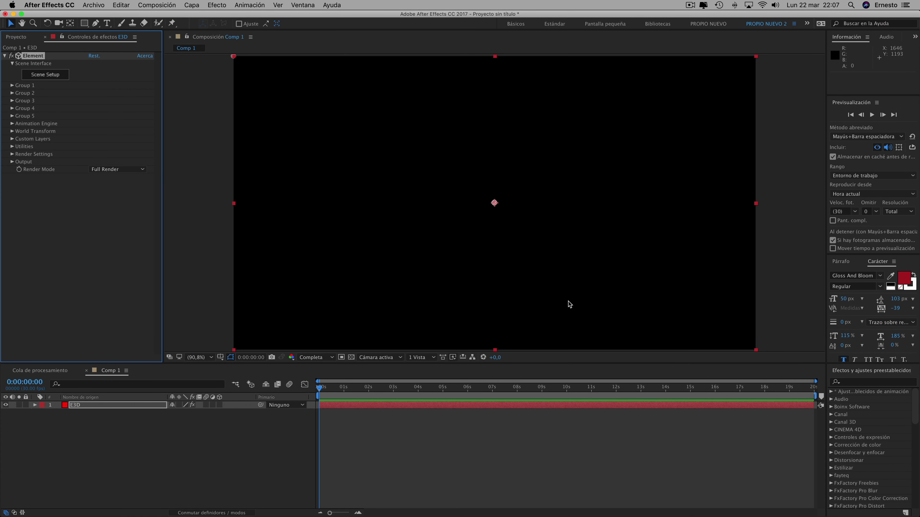
# - Add a new camera layer, Cámara 1, with default settings
pyautogui.click(192, 5)
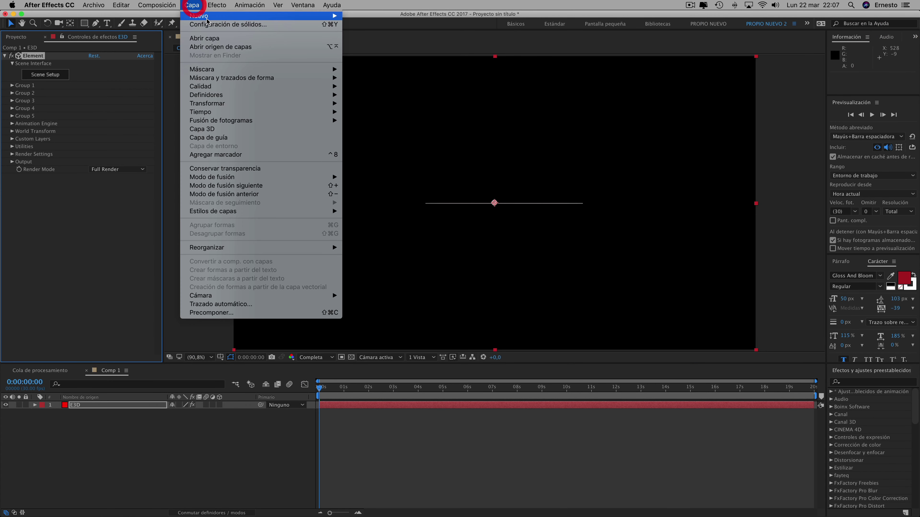
pyautogui.moveTo(218, 16)
pyautogui.click(372, 44)
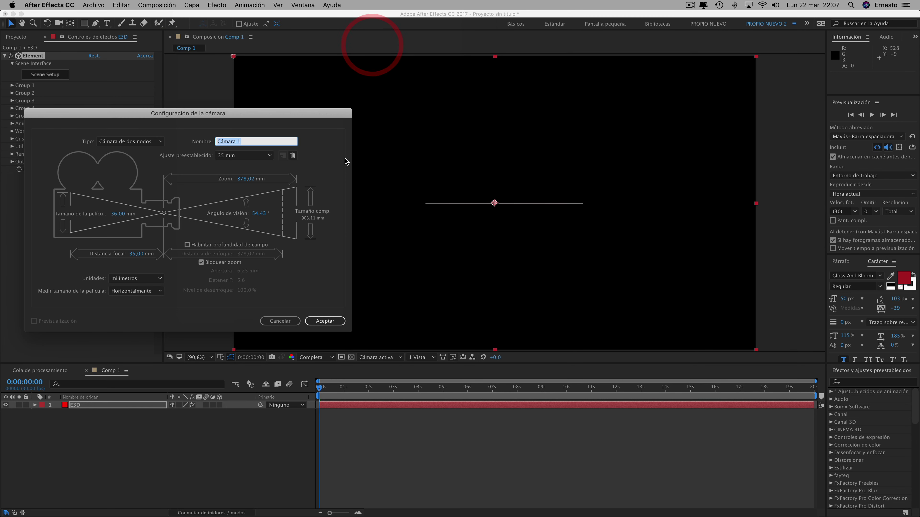
pyautogui.click(336, 322)
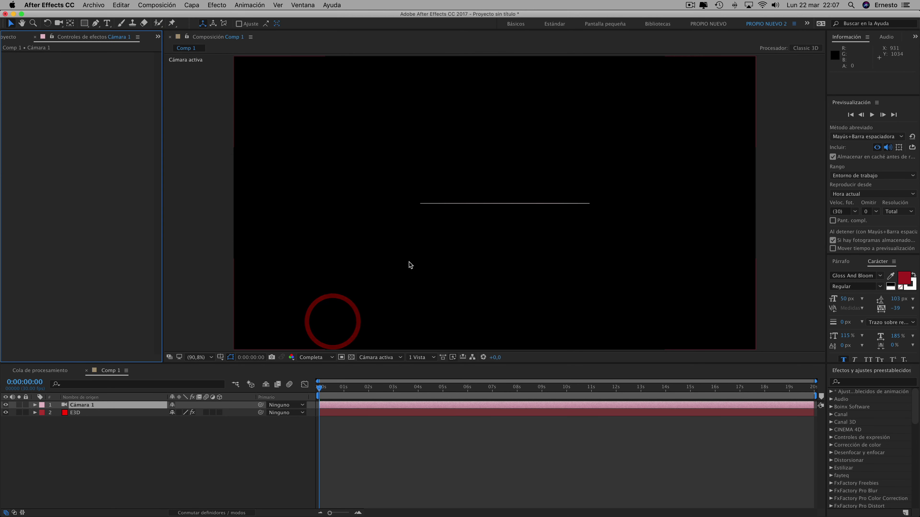
# - Orbit Cámara 1 to view the notebook at a tilt, then reopen Scene Setup on E3D
pyautogui.click(59, 24)
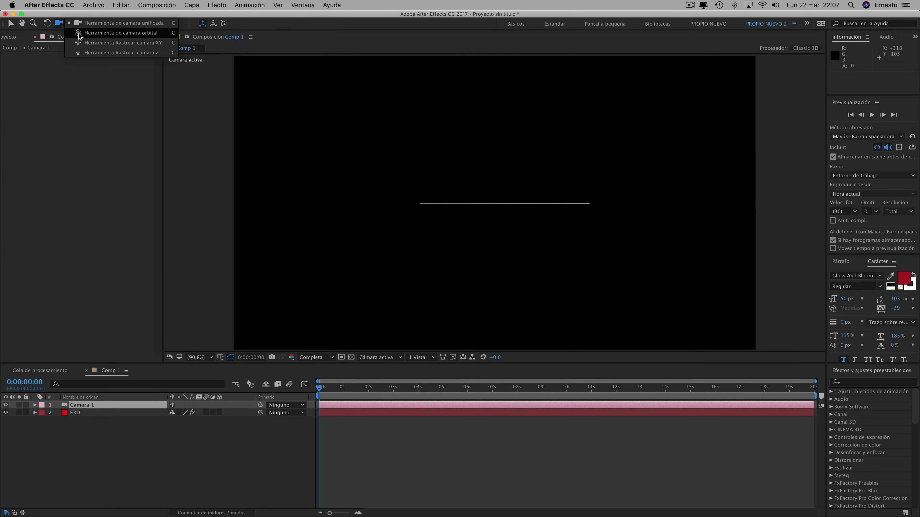
pyautogui.click(98, 38)
pyautogui.moveTo(511, 200); pyautogui.dragTo(517, 223)
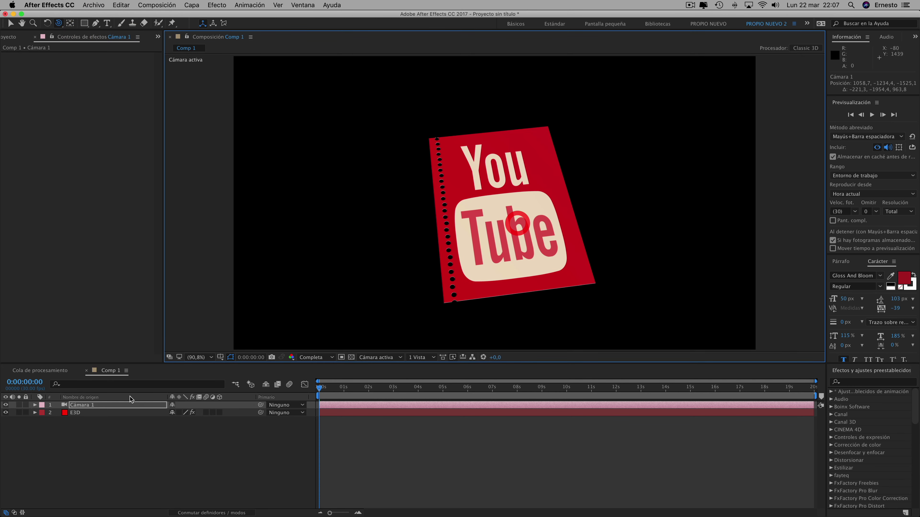
pyautogui.click(78, 412)
pyautogui.click(45, 74)
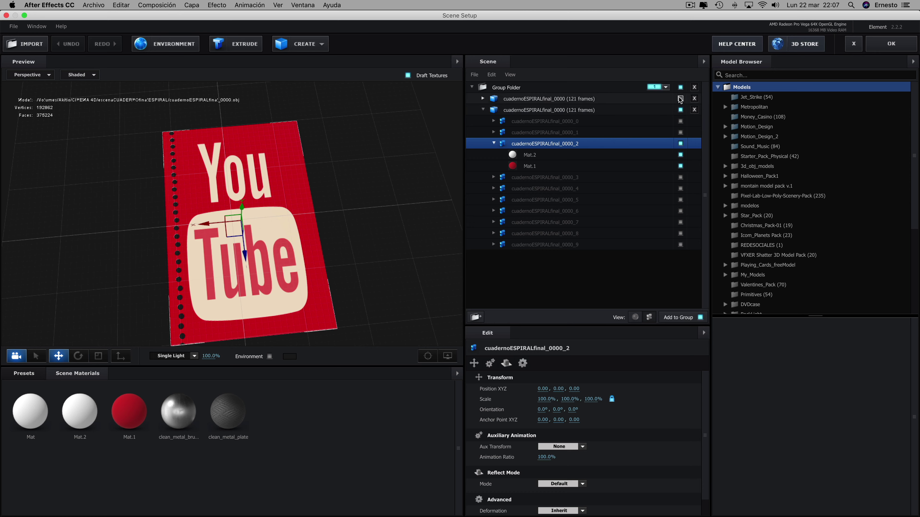
# - Make the first cuadernoESPIRALfinal_0000 model visible again and accept the scene
pyautogui.click(681, 98)
pyautogui.click(891, 45)
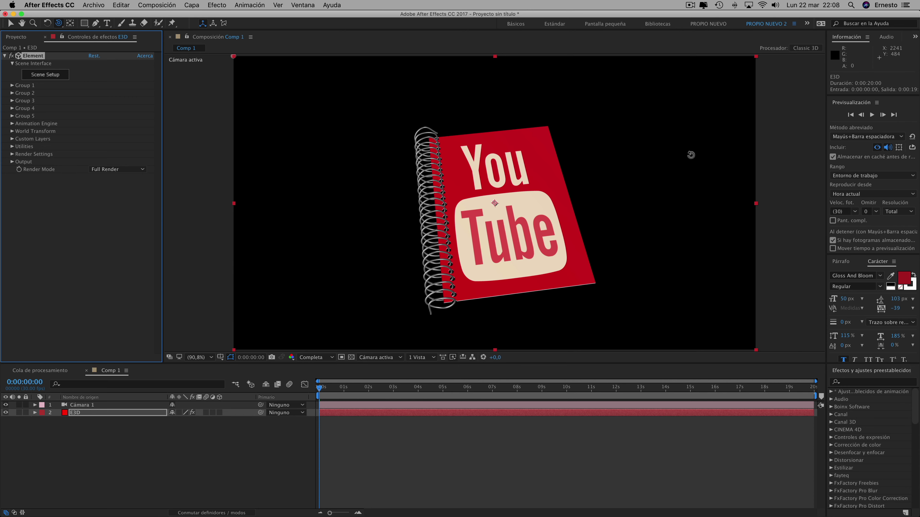
# - Import calendario.png from HOJASdeCALENDARIO > PARA TUTORIAL into the project
pyautogui.click(93, 5)
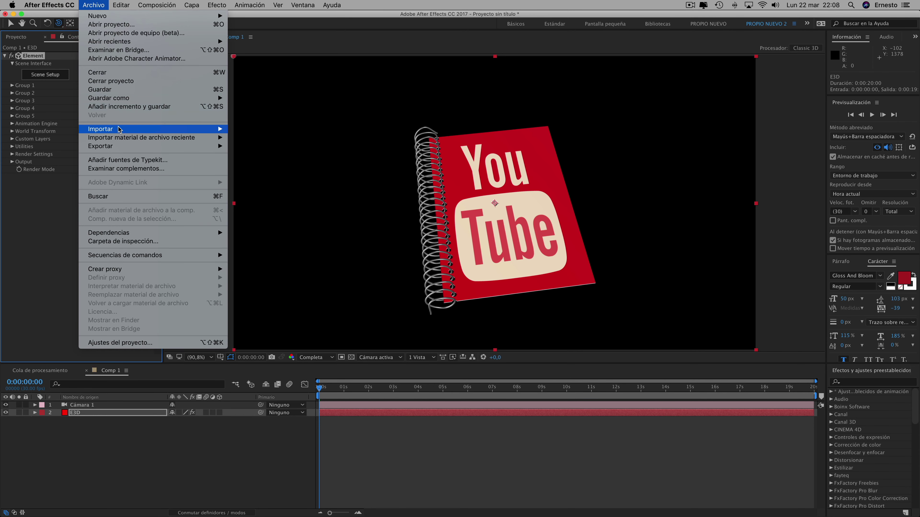
pyautogui.moveTo(115, 130)
pyautogui.click(256, 130)
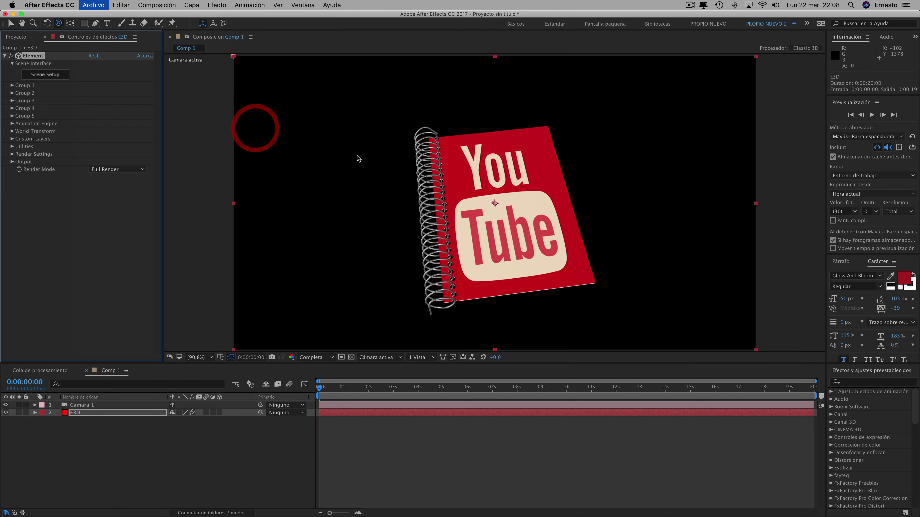
pyautogui.click(199, 146)
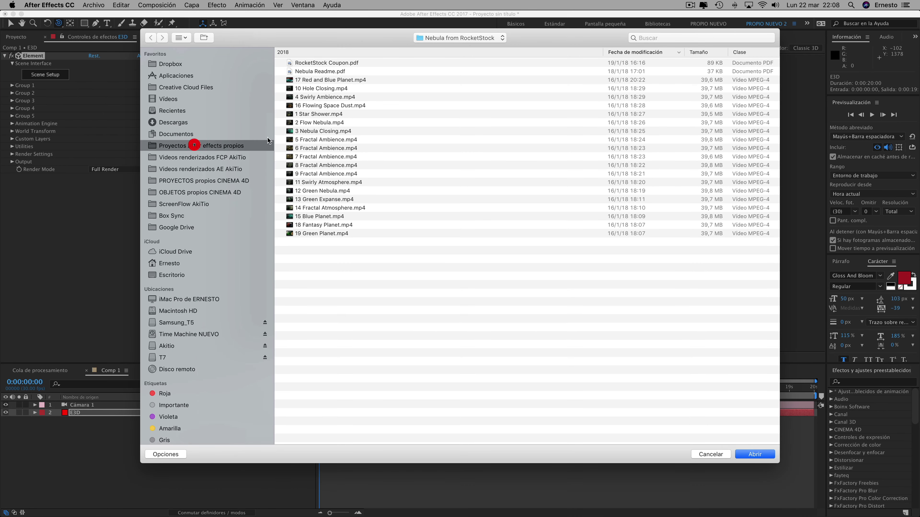
pyautogui.click(318, 62)
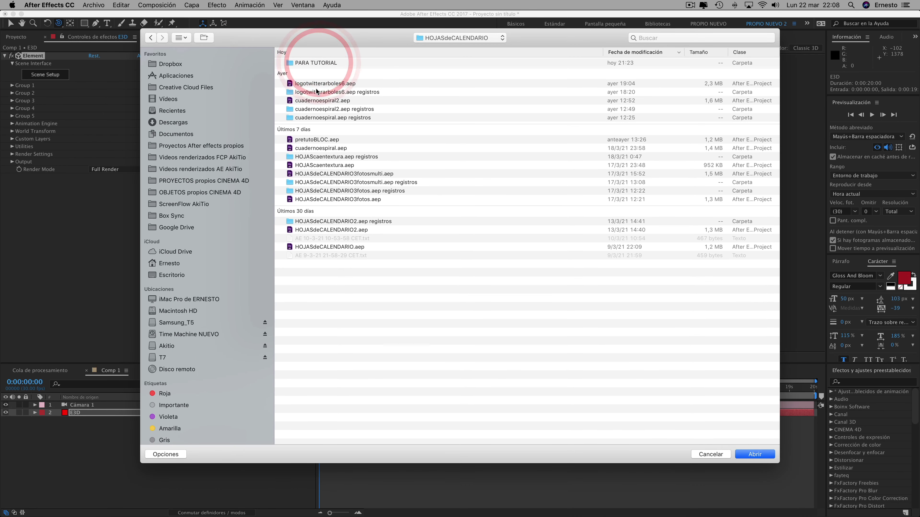
pyautogui.doubleClick(312, 63)
pyautogui.click(314, 63)
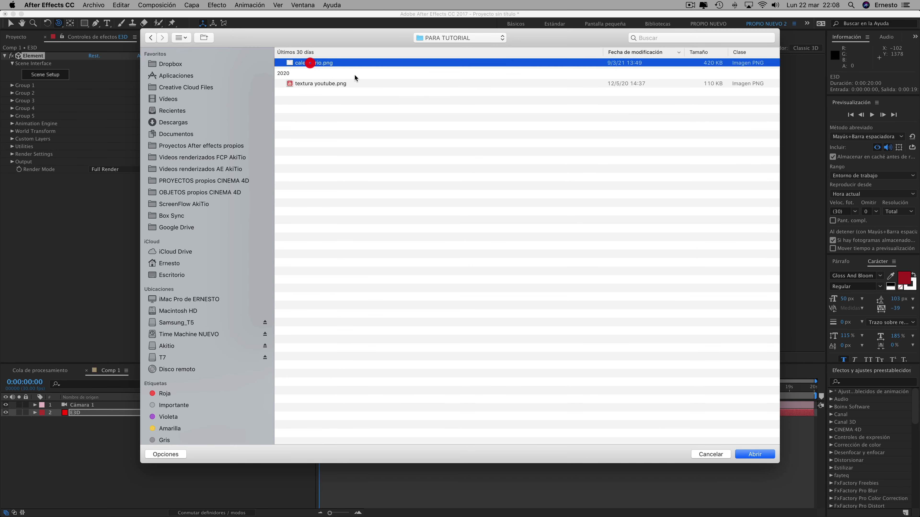
pyautogui.click(754, 455)
pyautogui.click(97, 246)
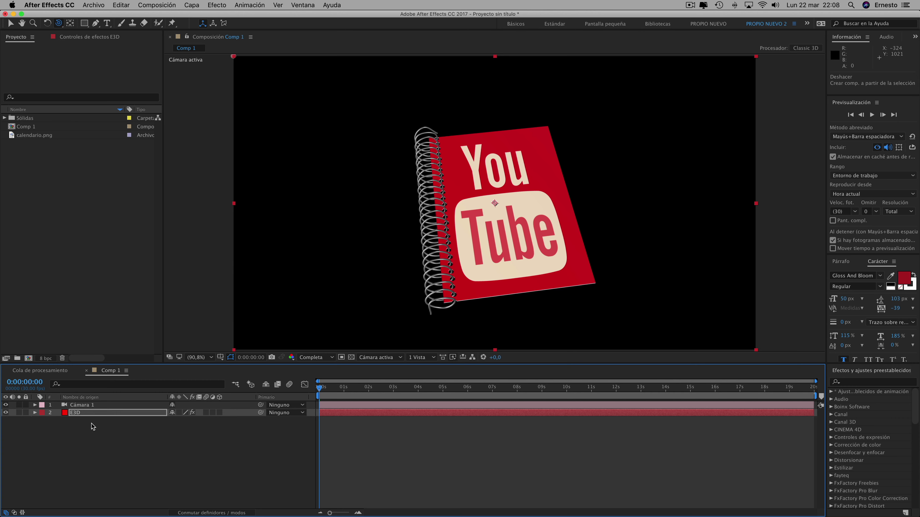
# - Create a new 2560×1440 composition named plantillacalendario
pyautogui.click(148, 5)
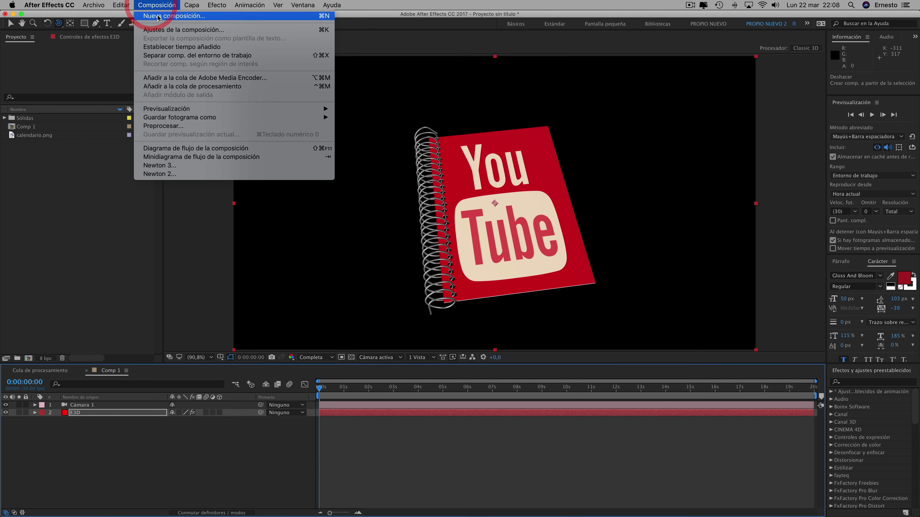
pyautogui.click(165, 16)
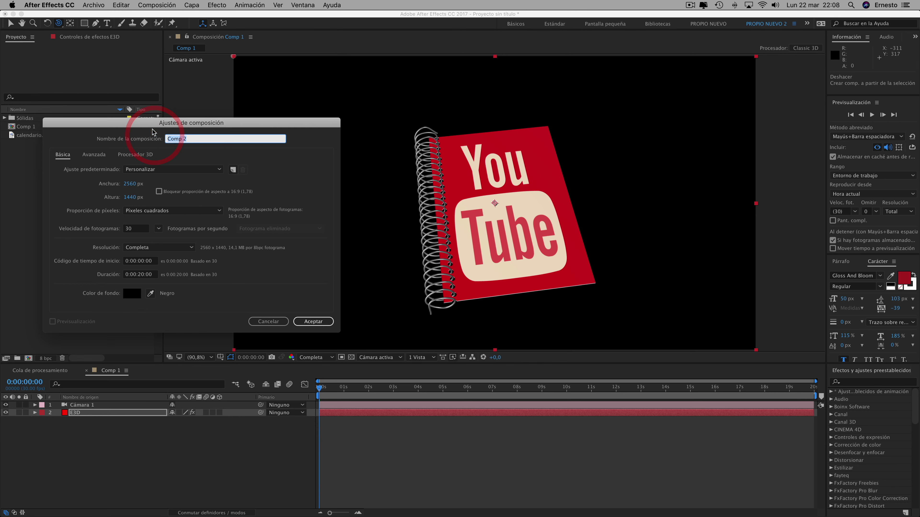
pyautogui.write('plantillacalendario')
pyautogui.click(312, 322)
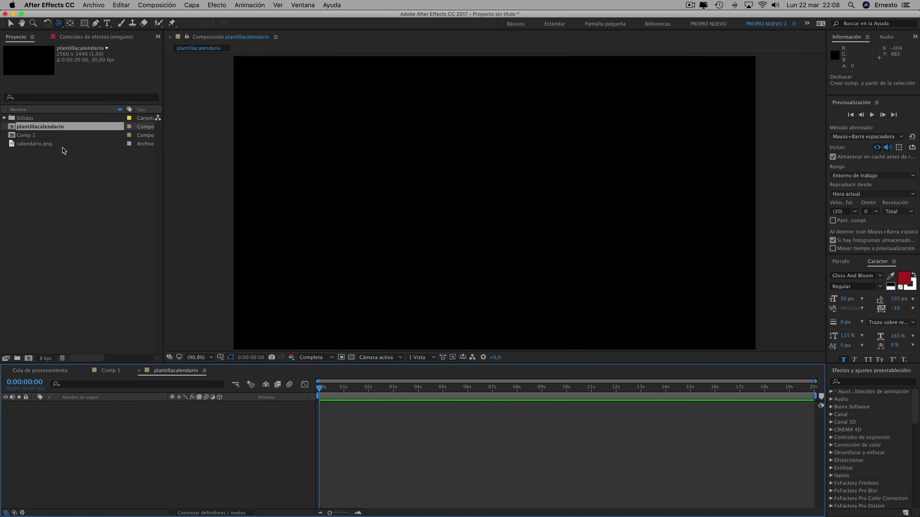
pyautogui.moveTo(63, 148); pyautogui.dragTo(254, 370)
# - Place calendario.png in the plantillacalendario comp and scale it down to about 78%
pyautogui.hscroll(2, 30, 134)
pyautogui.moveTo(35, 143); pyautogui.dragTo(99, 422)
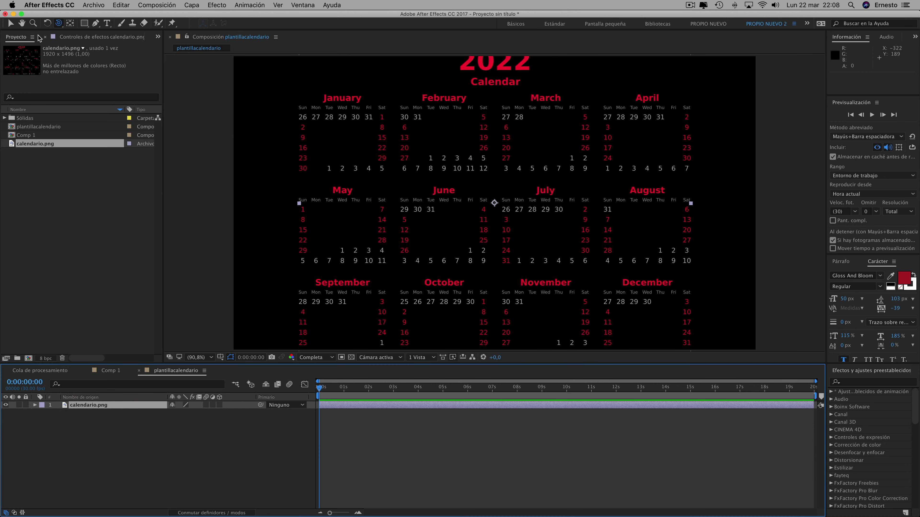
pyautogui.click(11, 24)
pyautogui.scroll(-2, 580, 198)
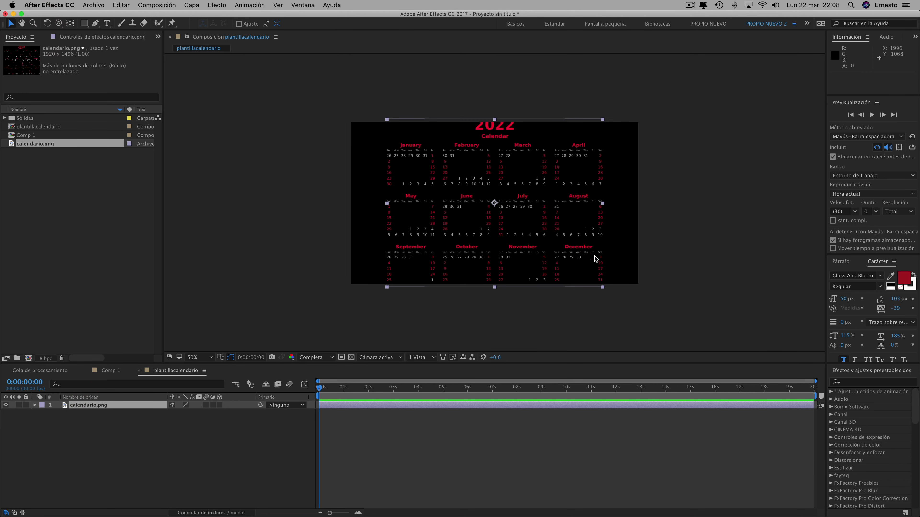
pyautogui.moveTo(603, 290); pyautogui.dragTo(579, 275)
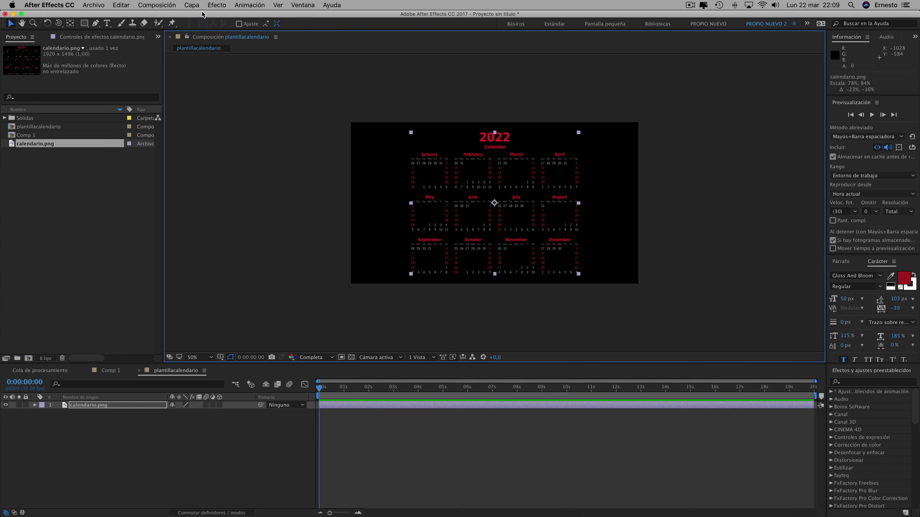
pyautogui.click(193, 5)
# - Create a new white solid layer, Sólido Blanco 1
pyautogui.moveTo(197, 15)
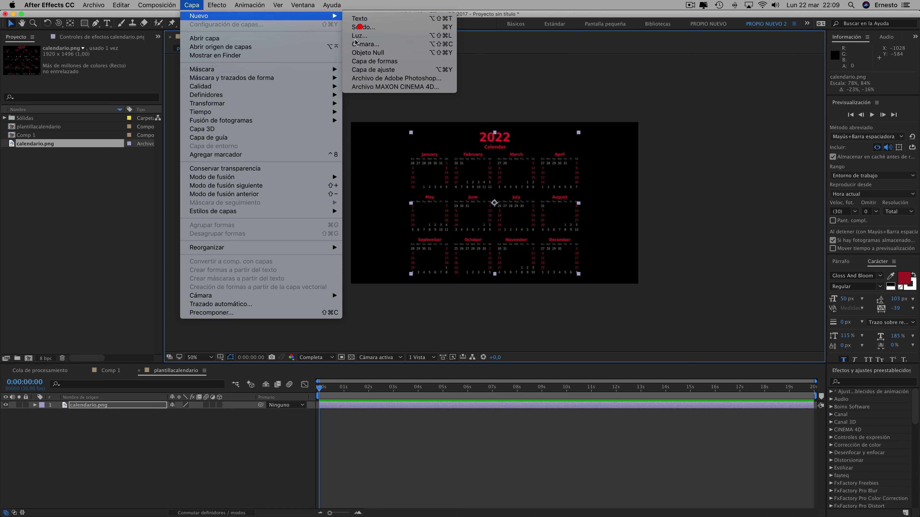
pyautogui.click(360, 26)
pyautogui.click(130, 204)
pyautogui.moveTo(112, 178); pyautogui.dragTo(8, 50)
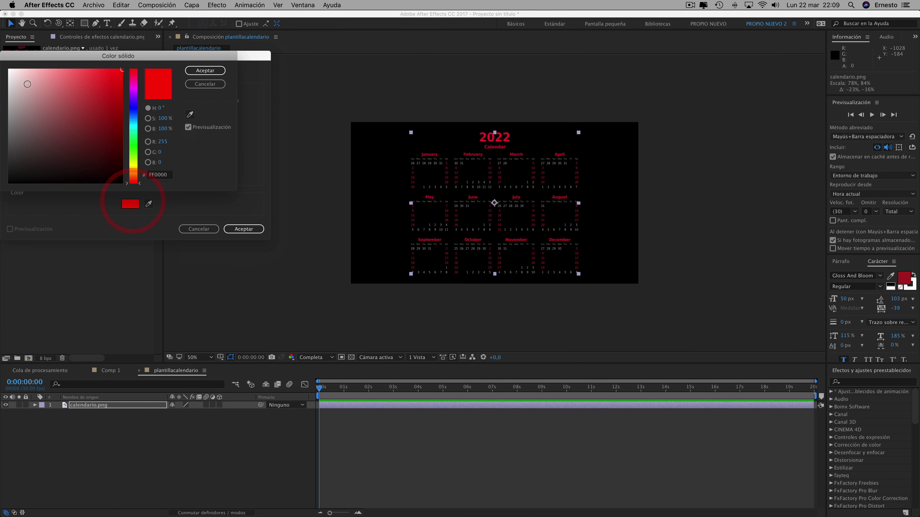
pyautogui.click(205, 71)
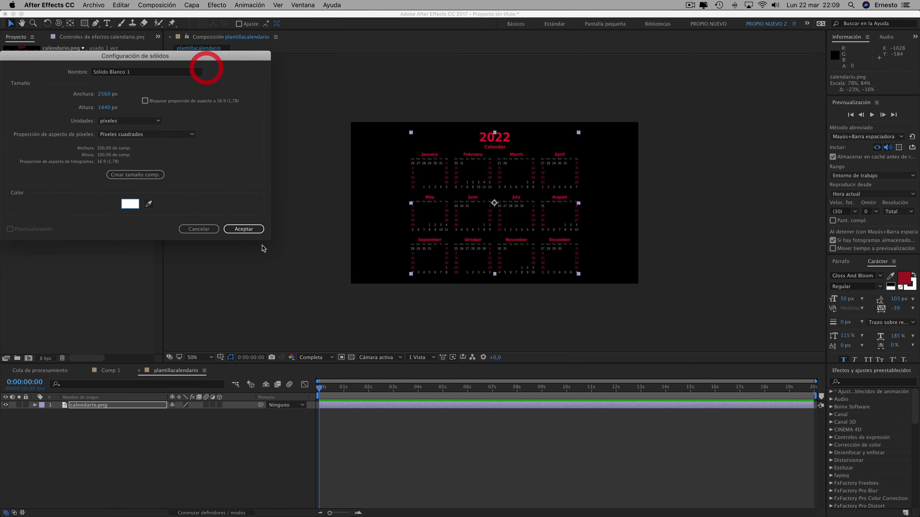
pyautogui.click(249, 230)
# - Move the white solid below calendario.png and view the comp at 100%
pyautogui.moveTo(89, 405); pyautogui.dragTo(88, 420)
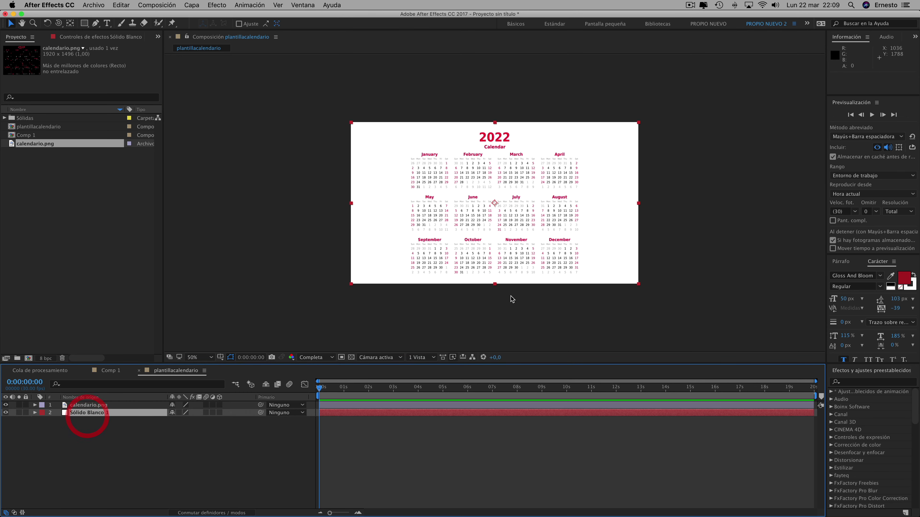
pyautogui.press('/')
pyautogui.press('.')
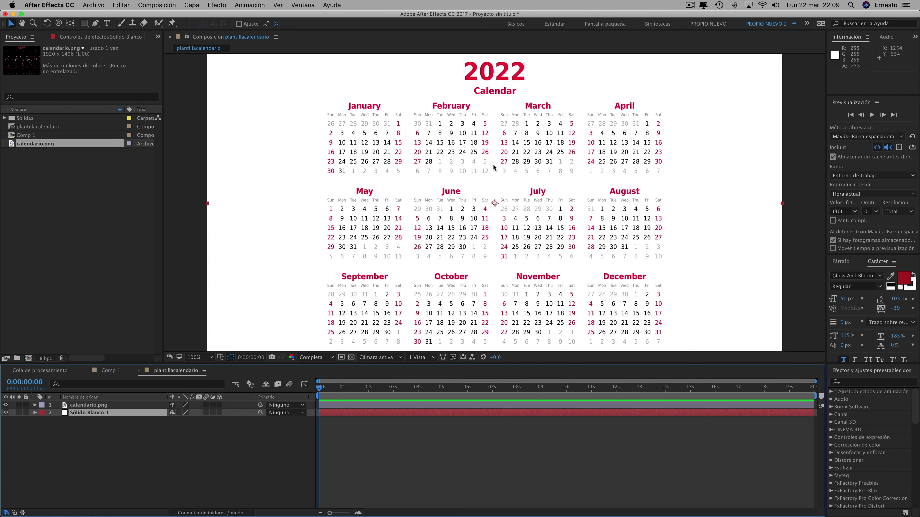
pyautogui.click(93, 406)
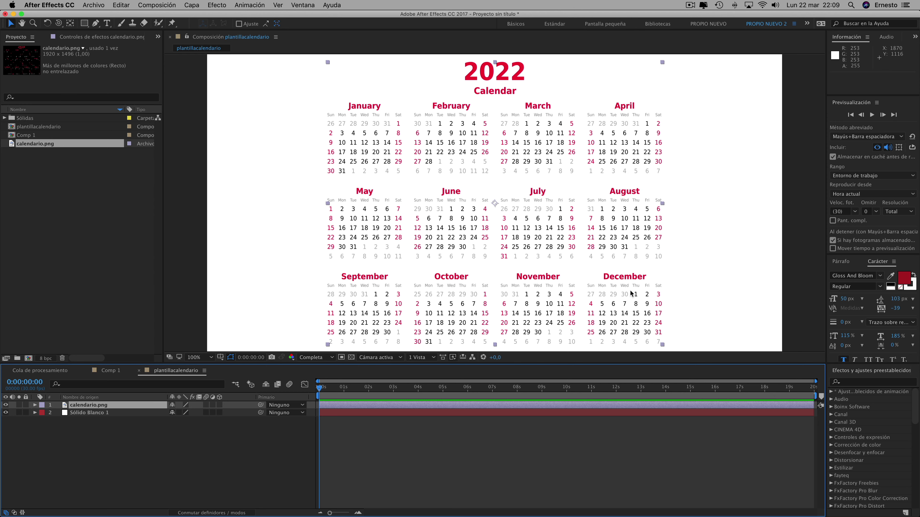
# - Draw rectangle masks over the 2022 header and the September–December row
pyautogui.click(84, 24)
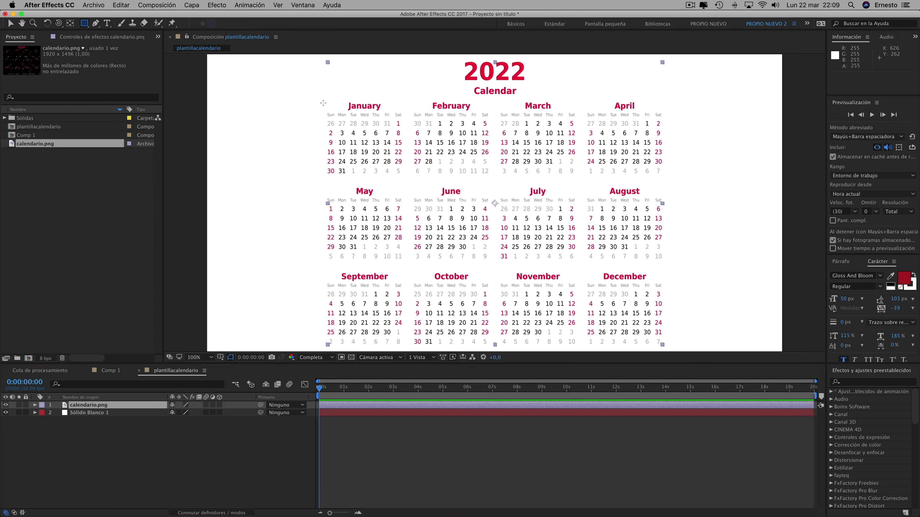
pyautogui.moveTo(195, 98); pyautogui.dragTo(803, 45)
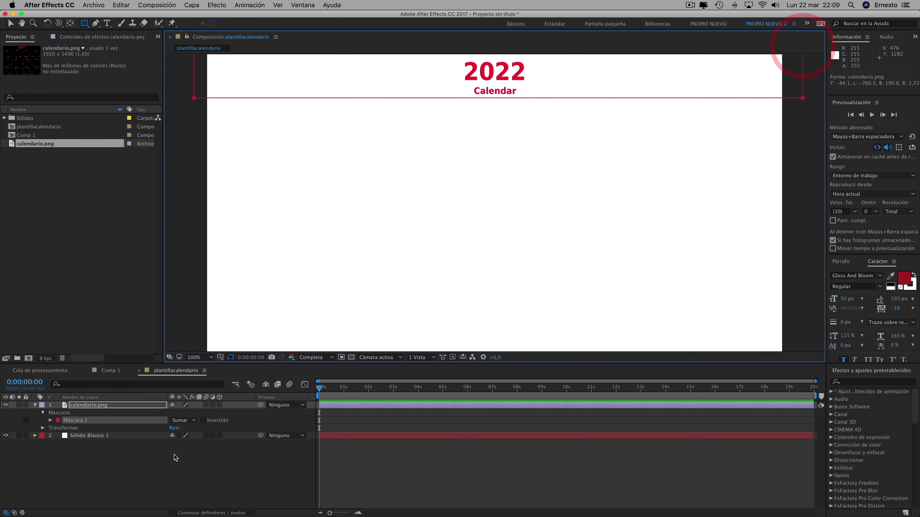
pyautogui.click(204, 421)
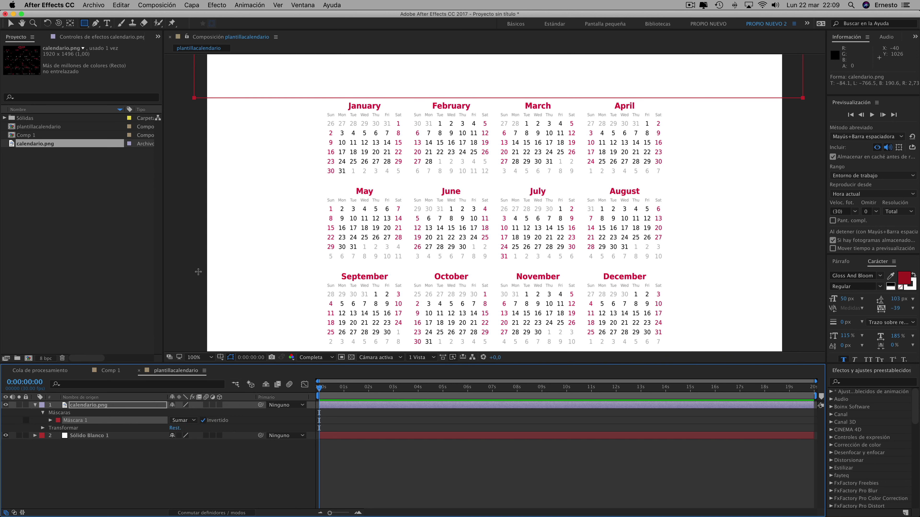
pyautogui.moveTo(198, 272); pyautogui.dragTo(788, 357)
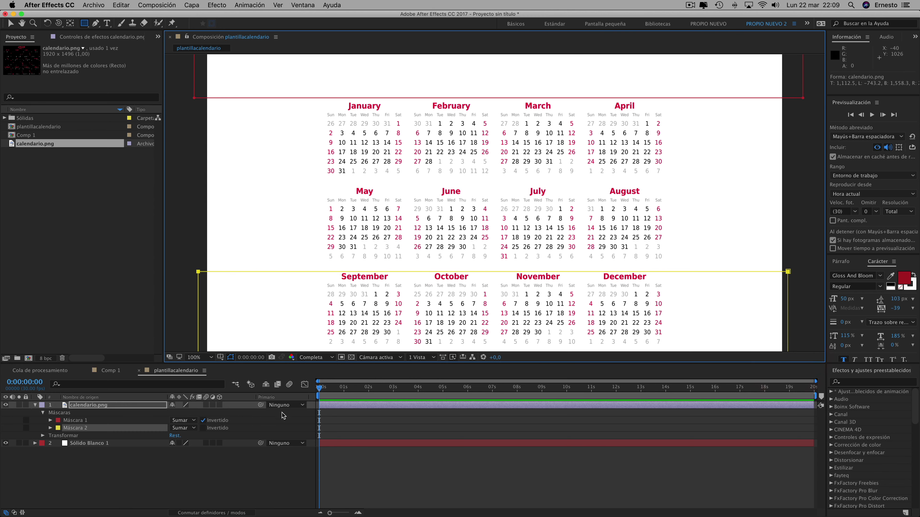
# - Set both masks to Restar with inversion turned off
pyautogui.click(188, 430)
pyautogui.click(180, 430)
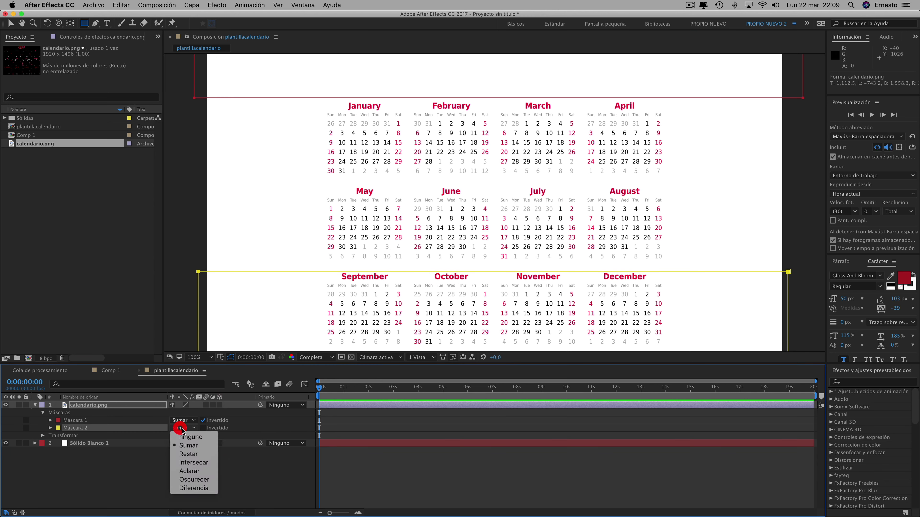
pyautogui.click(187, 452)
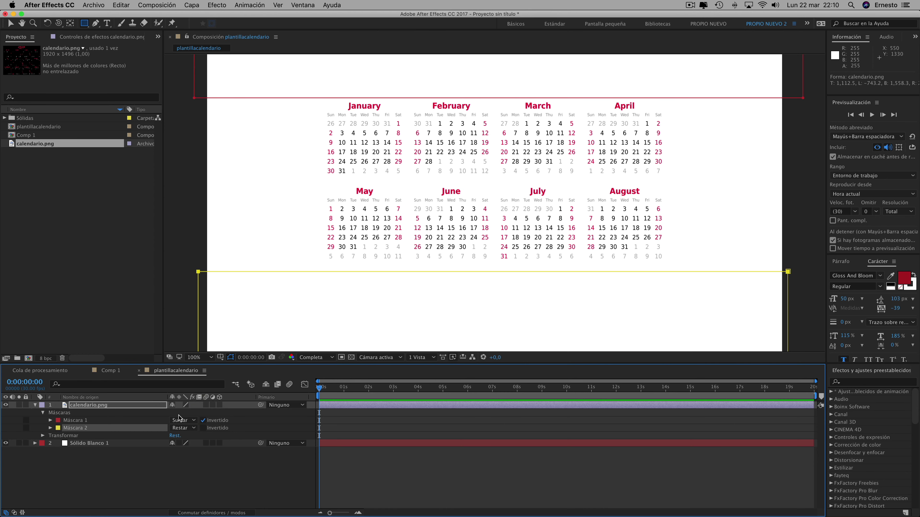
pyautogui.click(208, 420)
pyautogui.click(182, 420)
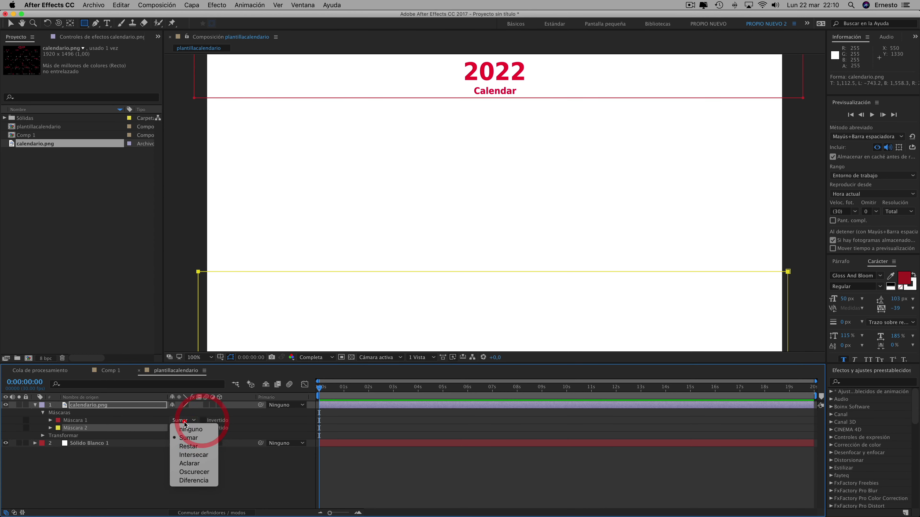
pyautogui.click(191, 447)
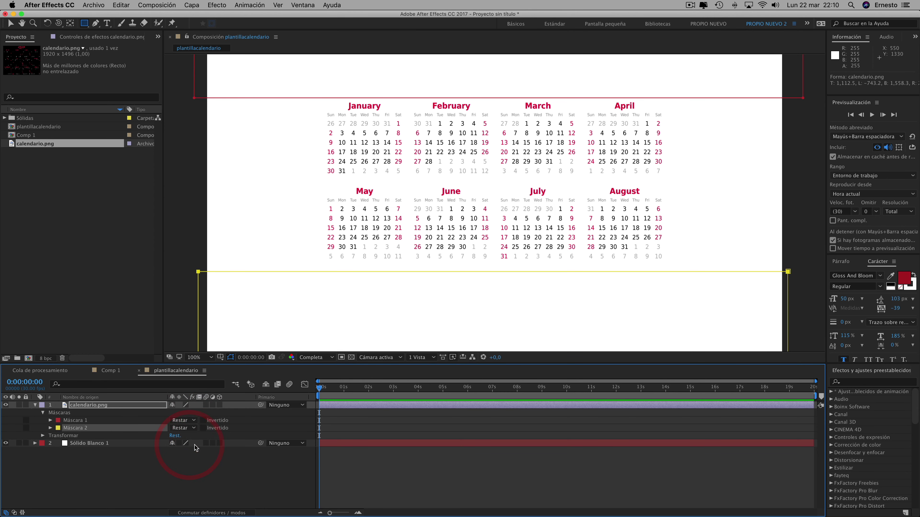
pyautogui.click(102, 468)
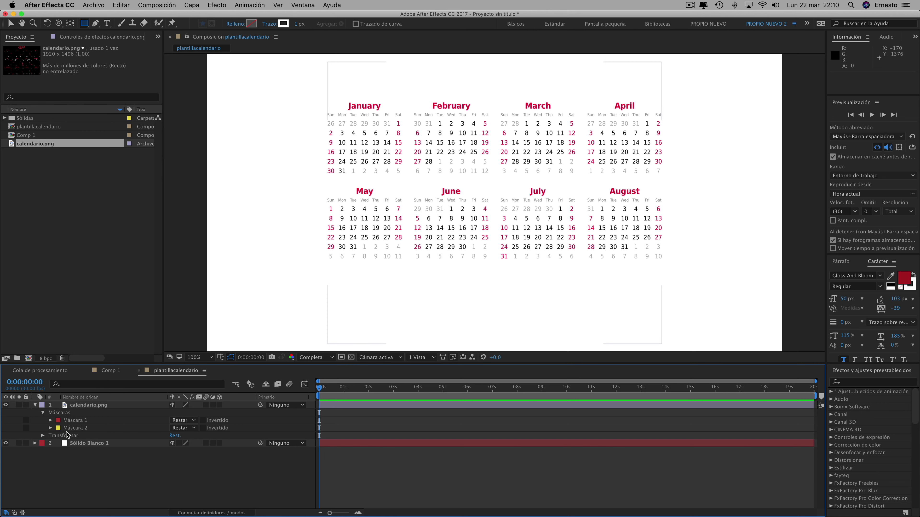
# - Move Máscara 2 up and stretch it to cover everything below April
pyautogui.click(75, 428)
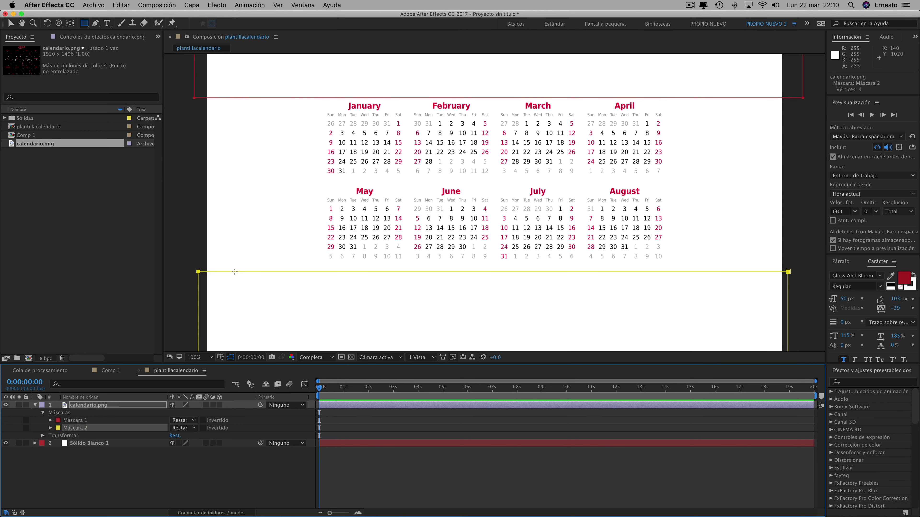
pyautogui.click(10, 24)
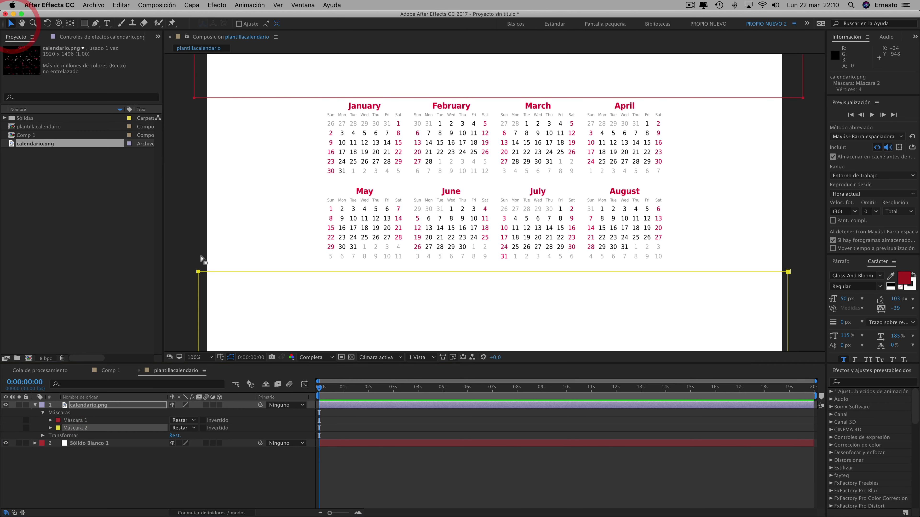
pyautogui.moveTo(198, 271); pyautogui.dragTo(193, 185)
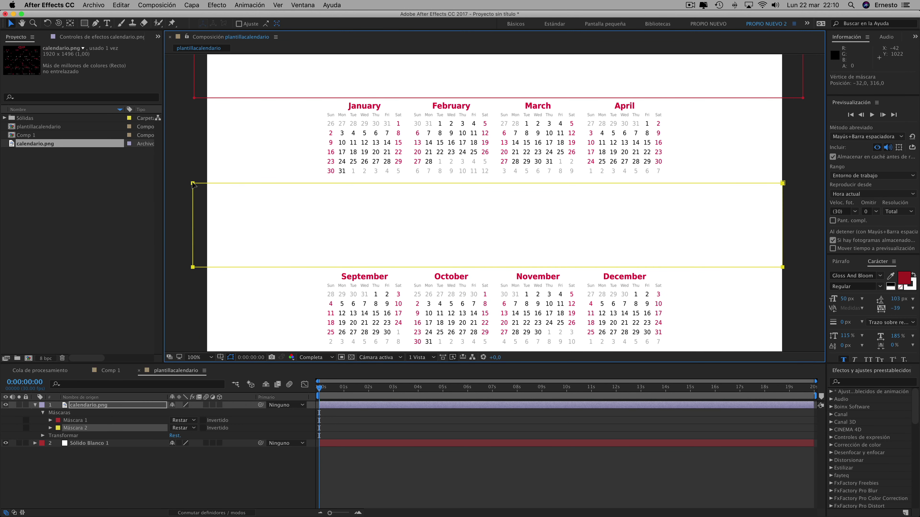
pyautogui.click(190, 239)
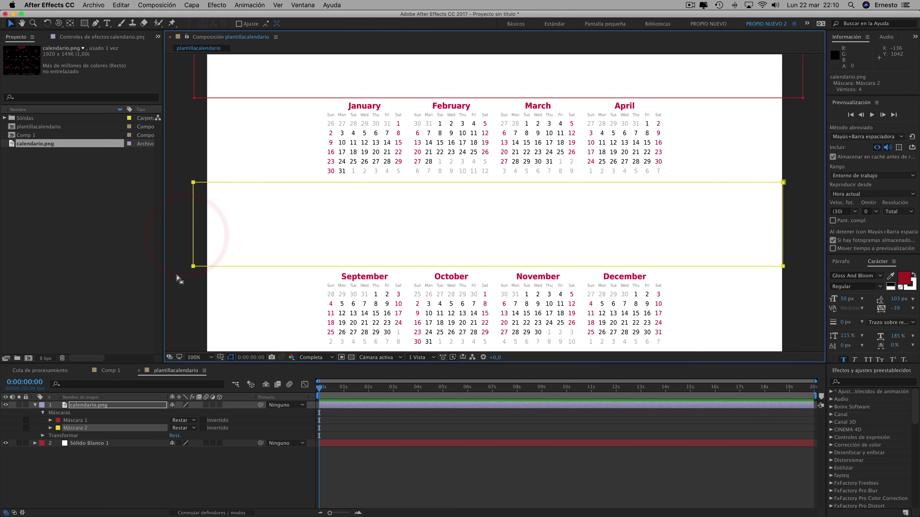
pyautogui.moveTo(428, 255)
pyautogui.mouseDown()
pyautogui.moveTo(805, 246)
pyautogui.moveTo(783, 354)
pyautogui.mouseUp()
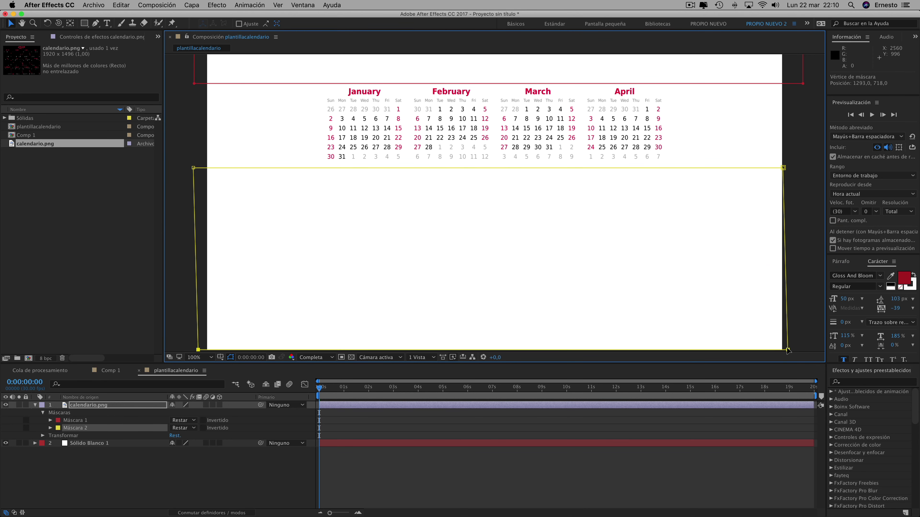
pyautogui.click(783, 353)
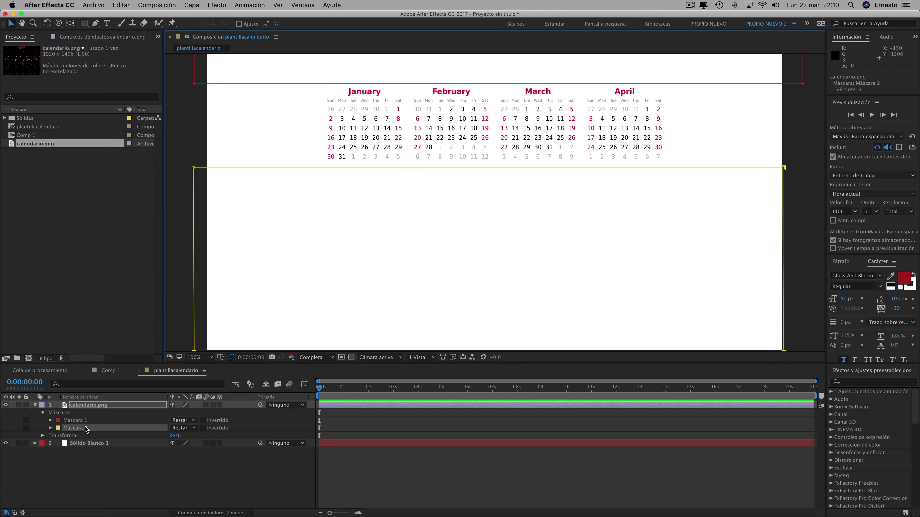
# - Duplicate the masked calendario.png layer with Cmd+D
pyautogui.click(89, 470)
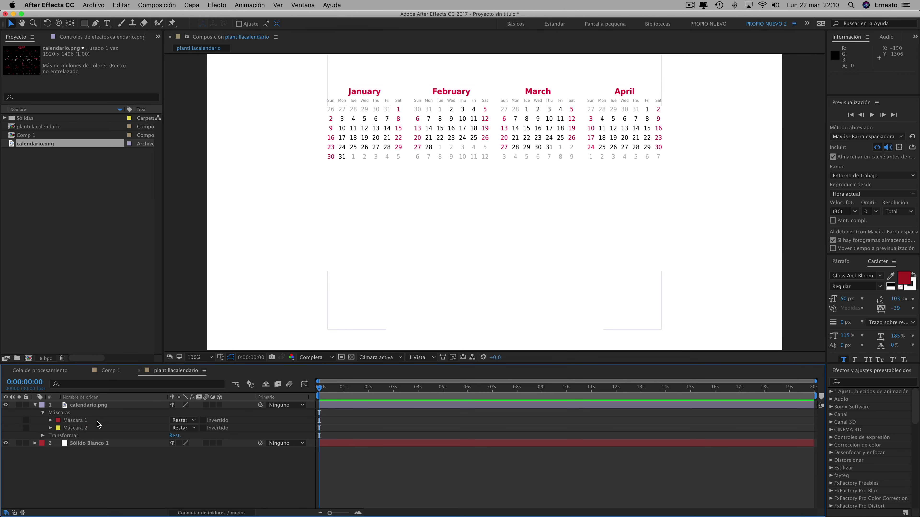
pyautogui.click(83, 406)
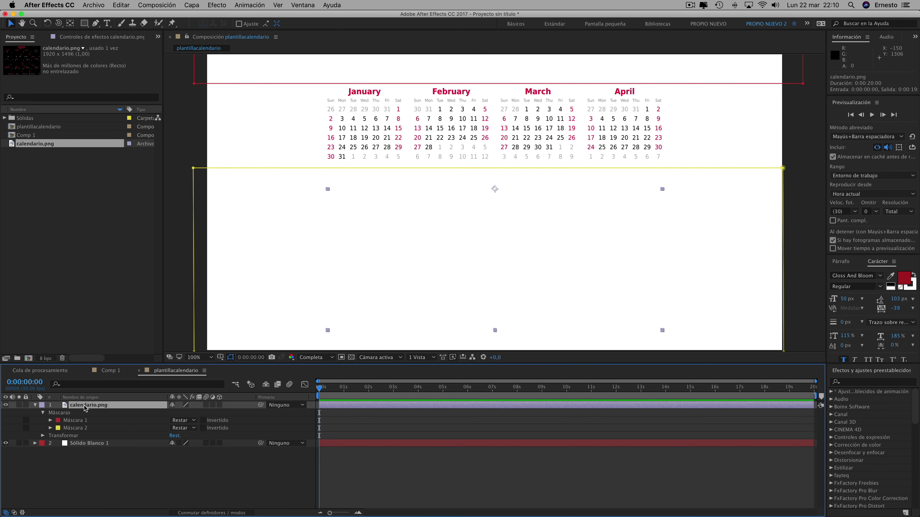
pyautogui.press('super+d')
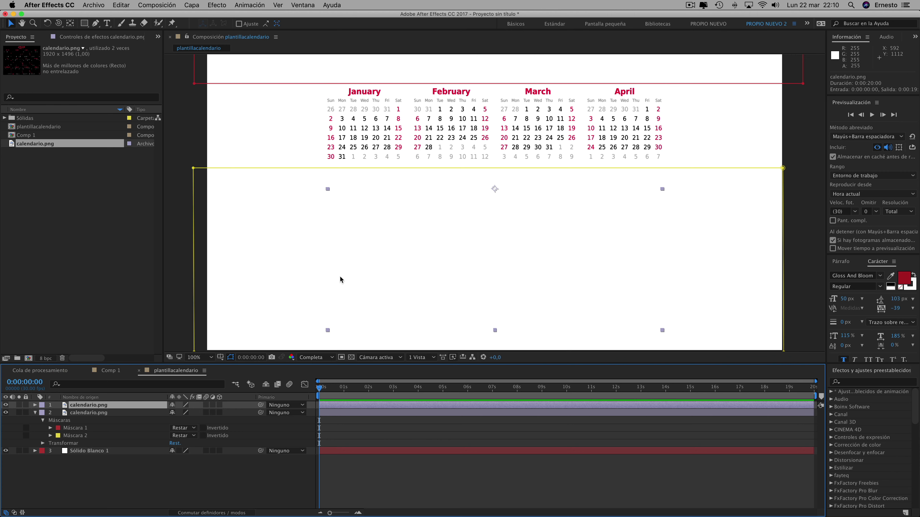
# - Delete both masks from the top calendario.png copy
pyautogui.click(36, 405)
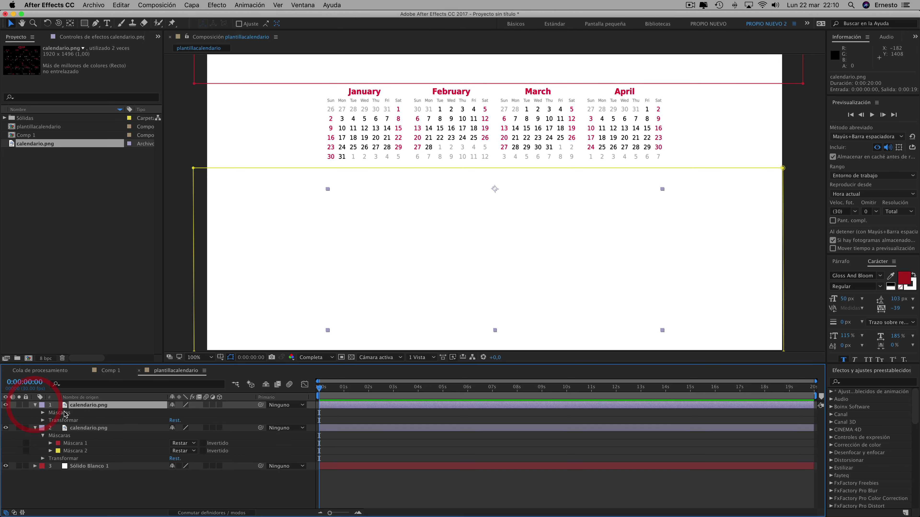
pyautogui.click(42, 413)
pyautogui.click(74, 421)
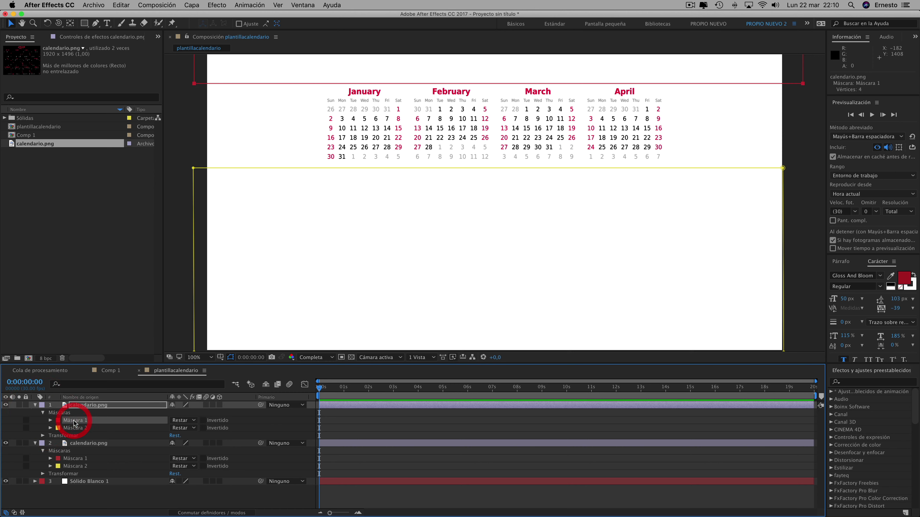
pyautogui.press('Delete')
pyautogui.click(74, 421)
pyautogui.press('Delete')
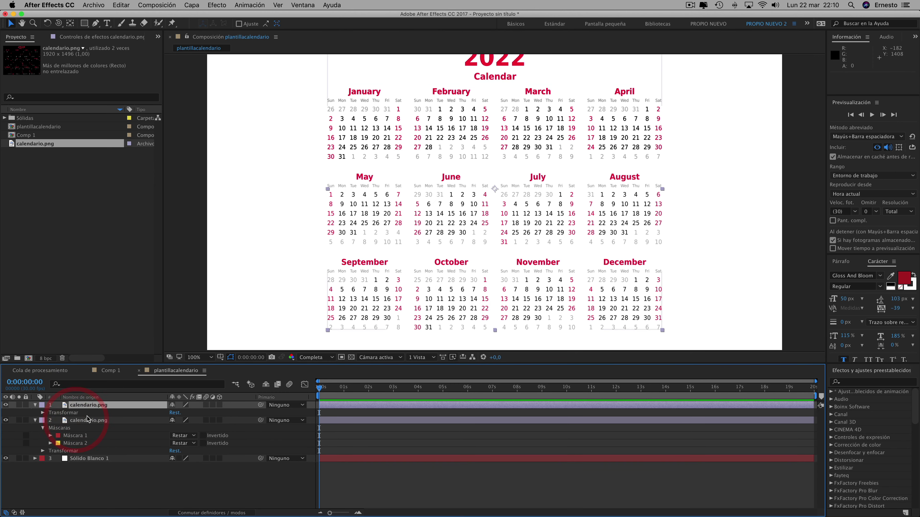
# - Hide the masked calendario.png copy and select the top copy
pyautogui.click(6, 421)
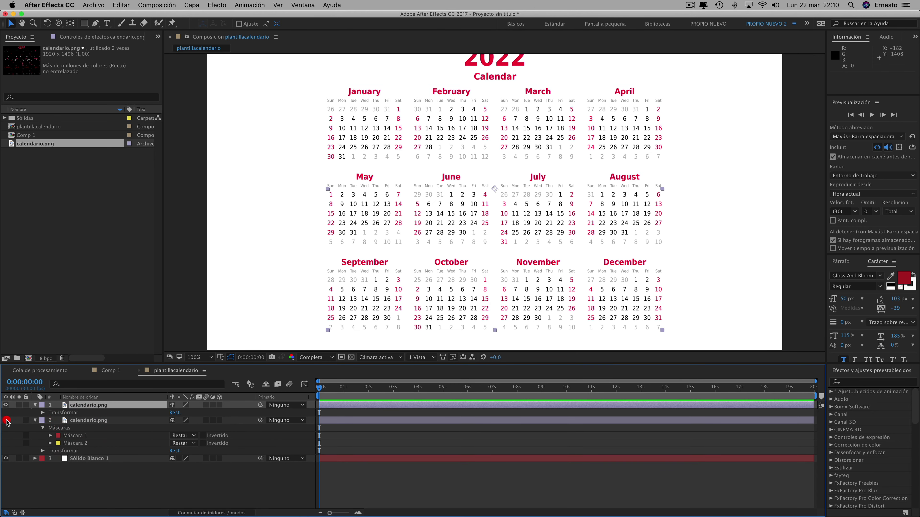
pyautogui.click(77, 405)
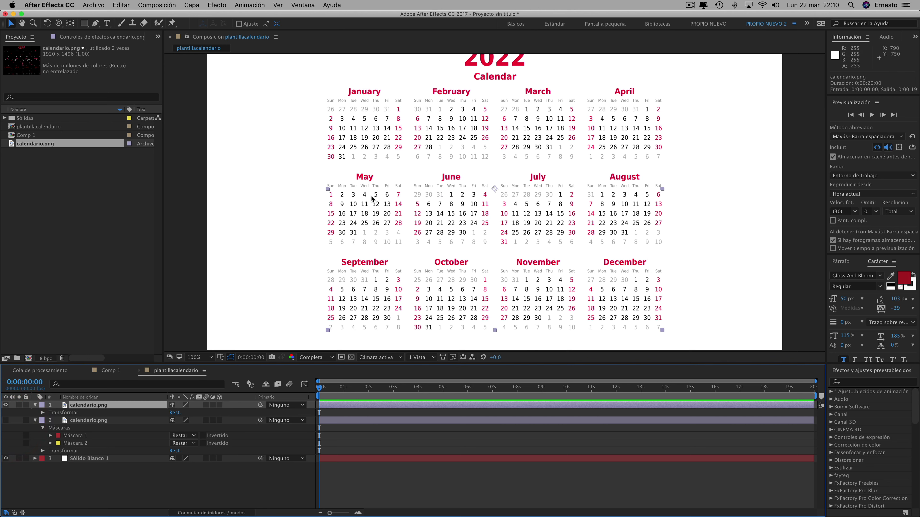
pyautogui.click(87, 405)
pyautogui.click(86, 24)
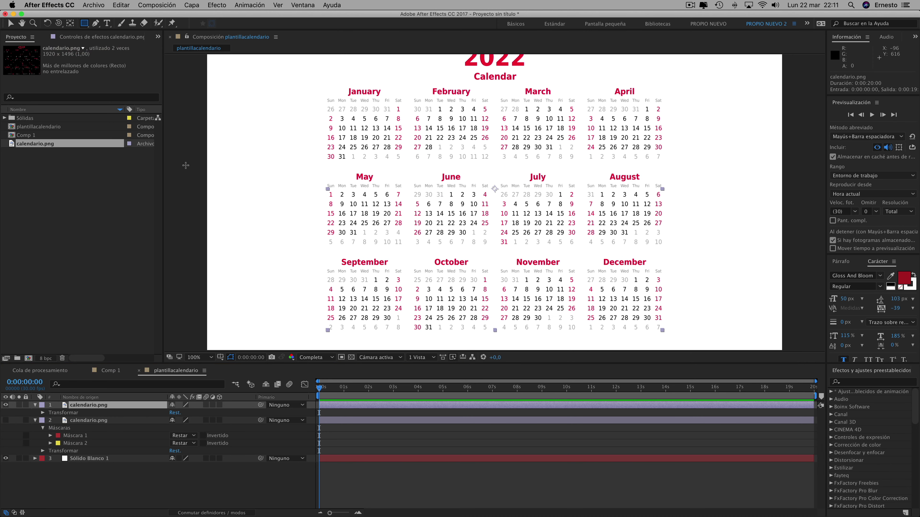
# - Mask out the top copy's upper part and lower months with two Restar masks
pyautogui.moveTo(185, 166); pyautogui.dragTo(791, 51)
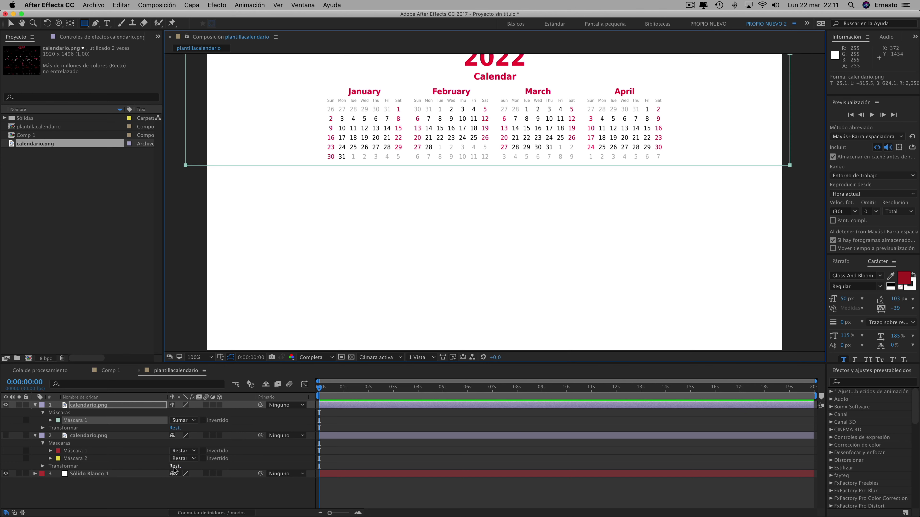
pyautogui.click(192, 421)
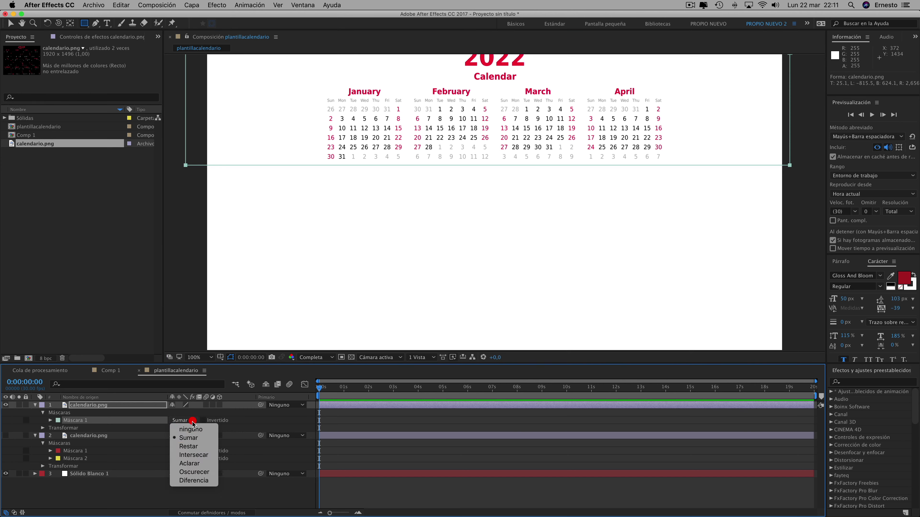
pyautogui.click(188, 445)
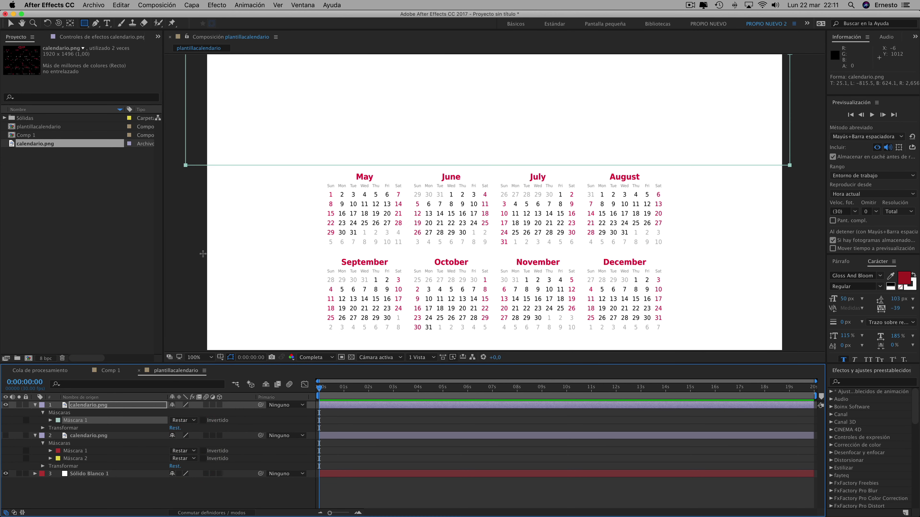
pyautogui.moveTo(196, 252); pyautogui.dragTo(792, 355)
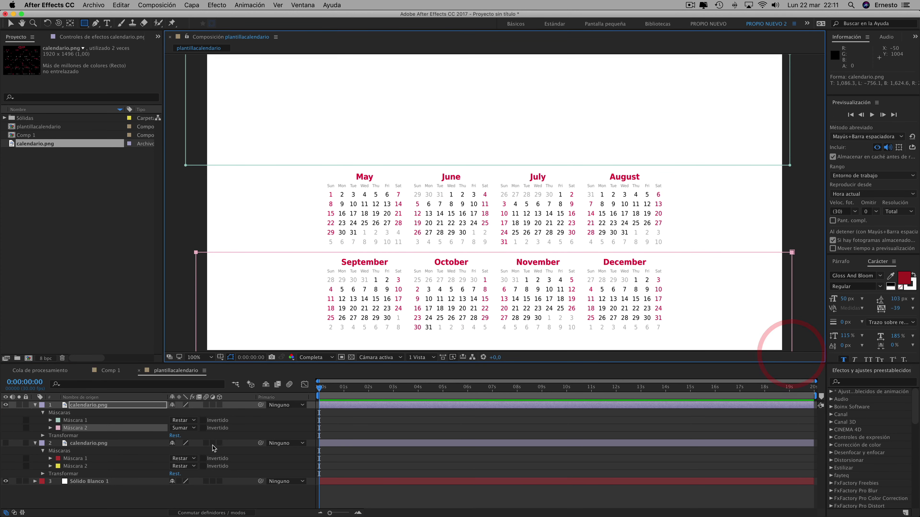
pyautogui.click(184, 428)
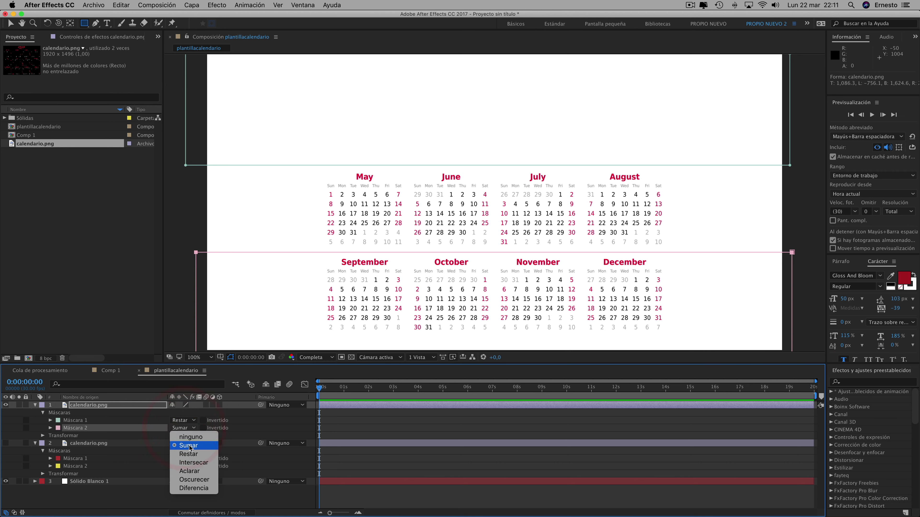
pyautogui.click(189, 454)
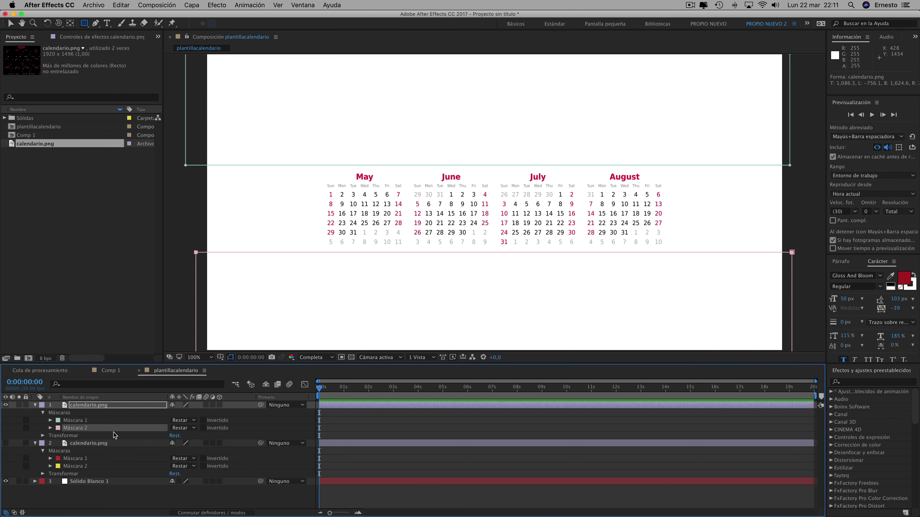
# - Toggle both calendar layers' visibility to compare them, leaving both shown
pyautogui.click(6, 405)
pyautogui.click(6, 444)
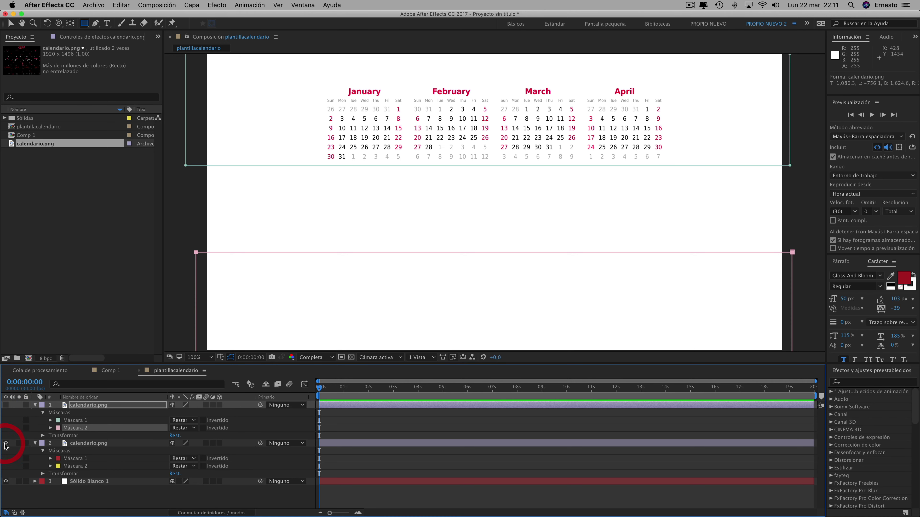
pyautogui.click(5, 444)
pyautogui.click(6, 443)
pyautogui.click(5, 406)
# - Nudge the top May–August layer down to position 1280, 1000
pyautogui.click(88, 407)
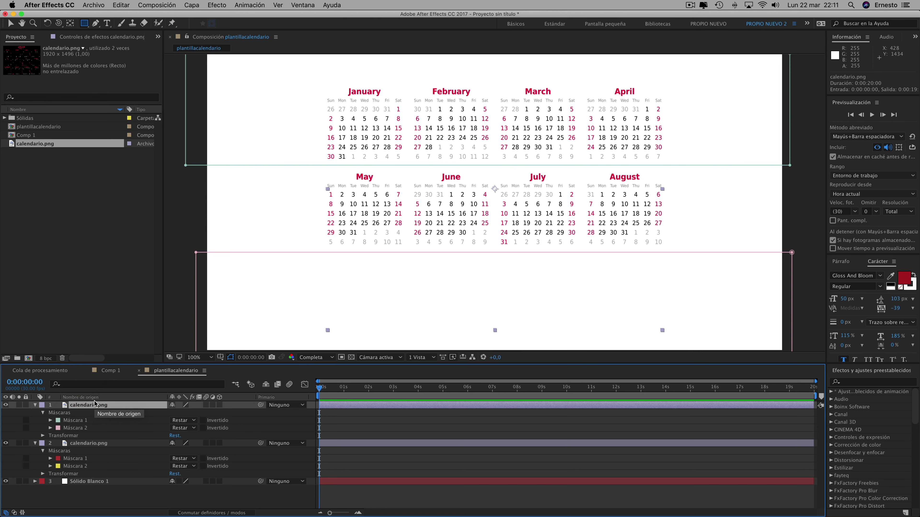
pyautogui.hotkey('shift', 'Down')
pyautogui.hotkey('shift', 'Down')
pyautogui.hotkey('shift', 'Down')
pyautogui.hotkey('shift', 'Down')
pyautogui.hotkey('shift', 'Down')
pyautogui.hotkey('shift', 'Down')
pyautogui.hotkey('shift', 'Down')
pyautogui.hotkey('shift', 'Down')
pyautogui.hotkey('shift', 'Down')
pyautogui.hotkey('shift', 'Down')
pyautogui.hotkey('shift', 'Down')
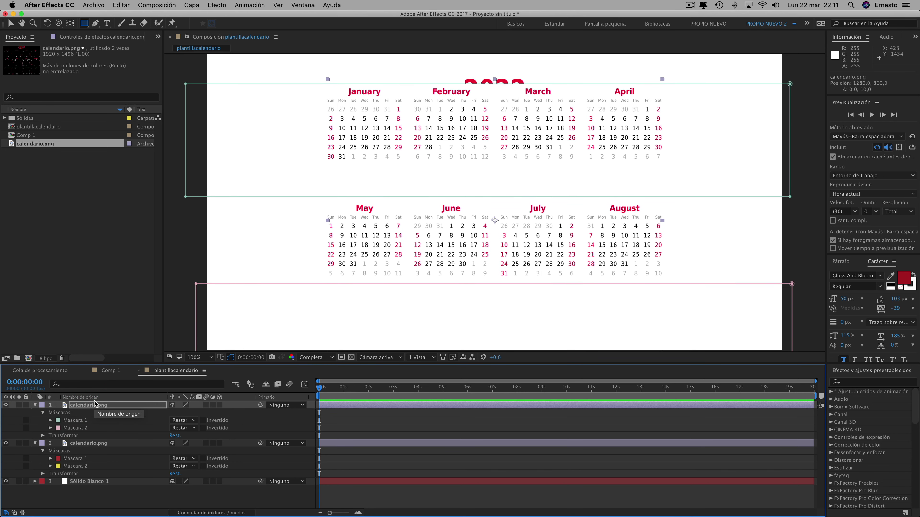
pyautogui.hotkey('shift', 'Down')
pyautogui.hotkey('shift', 'Down')
pyautogui.hotkey('shift', 'Down')
pyautogui.hotkey('shift', 'Down')
pyautogui.hotkey('shift', 'Down')
pyautogui.hotkey('shift', 'Down')
pyautogui.hotkey('shift', 'Down')
pyautogui.hotkey('shift', 'Down')
pyautogui.hotkey('shift', 'Down')
pyautogui.hotkey('shift', 'Down')
pyautogui.hotkey('shift', 'Down')
pyautogui.hotkey('shift', 'Down')
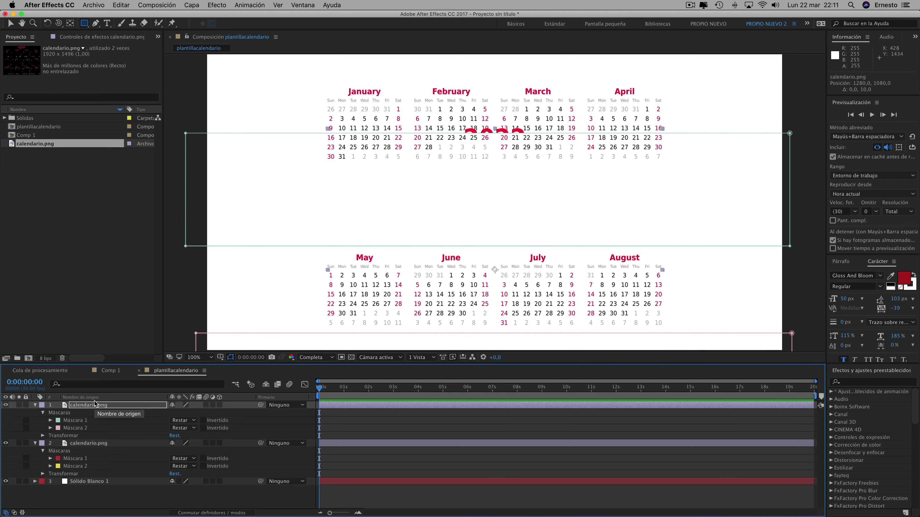
pyautogui.hotkey('shift', 'Down')
pyautogui.hotkey('shift', 'Up')
pyautogui.hotkey('shift', 'Up')
pyautogui.hotkey('shift', 'Up')
pyautogui.hotkey('shift', 'Up')
pyautogui.hotkey('shift', 'Up')
pyautogui.hotkey('shift', 'Up')
pyautogui.hotkey('shift', 'Up')
pyautogui.hotkey('shift', 'Up')
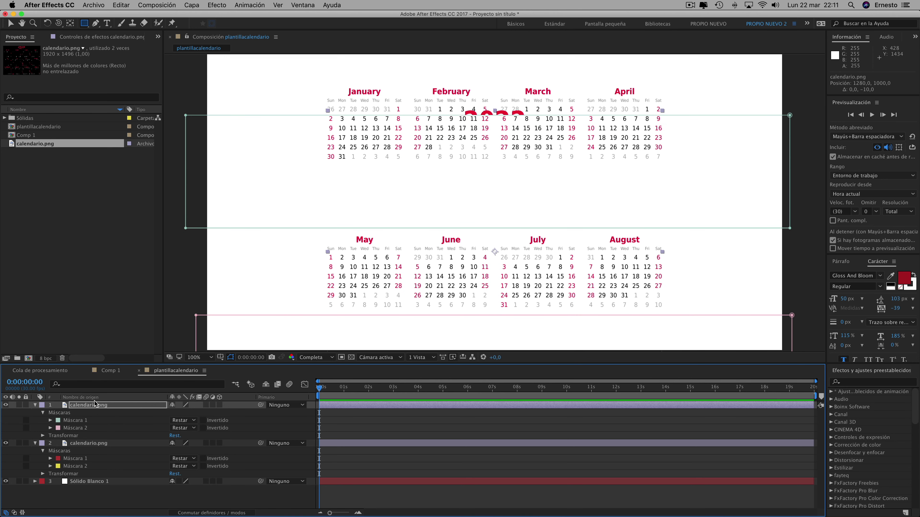
pyautogui.hotkey('shift', 'Left')
pyautogui.hotkey('shift', 'Left')
pyautogui.hotkey('shift', 'Right')
pyautogui.hotkey('shift', 'Right')
# - Adjust the top vertices of layer 1's Máscara 1 to remove the red fragments over February and March
pyautogui.click(71, 421)
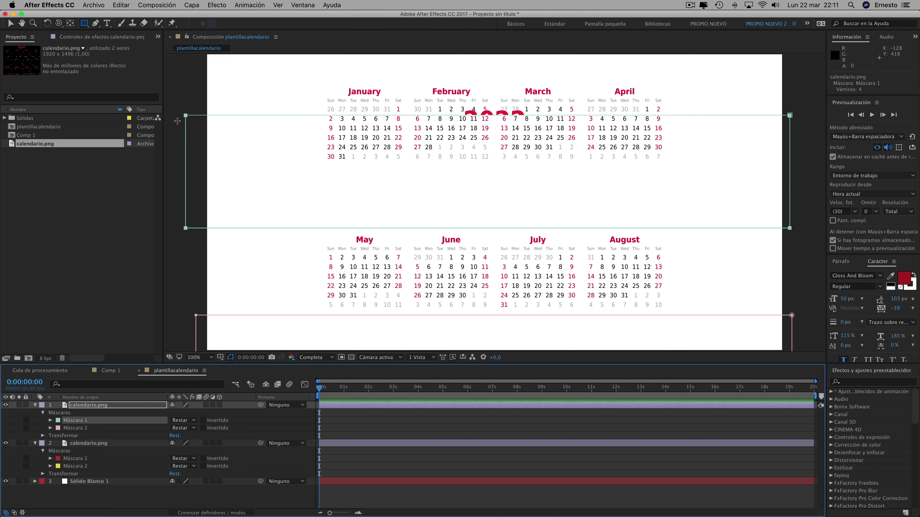
pyautogui.click(11, 25)
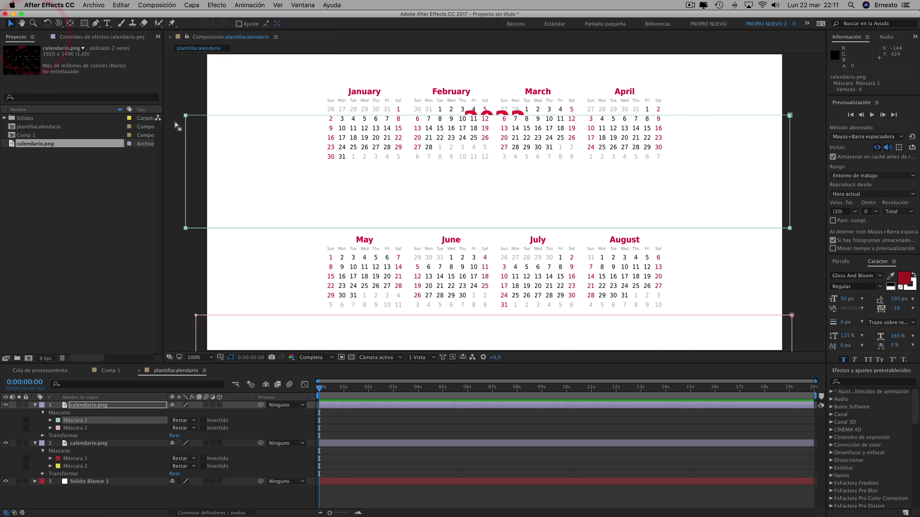
pyautogui.moveTo(174, 122)
pyautogui.mouseDown()
pyautogui.moveTo(806, 109)
pyautogui.moveTo(790, 107)
pyautogui.mouseUp()
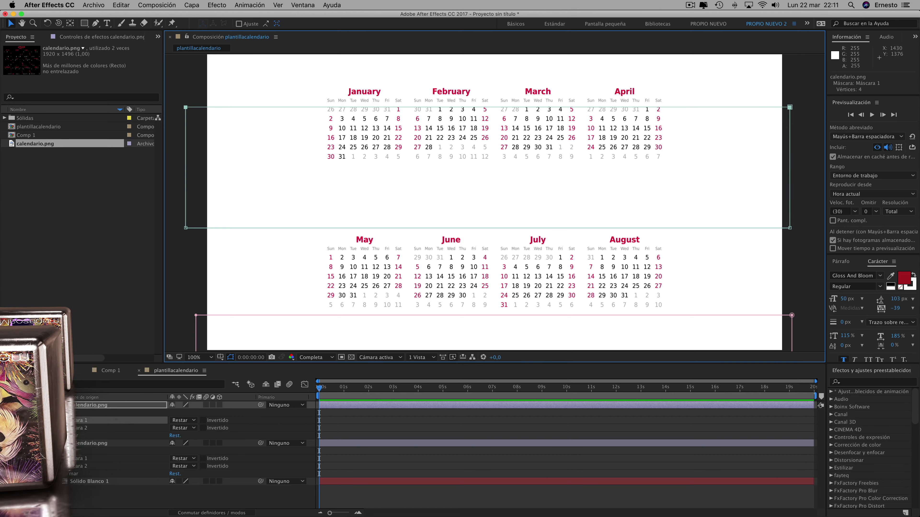
pyautogui.click(188, 291)
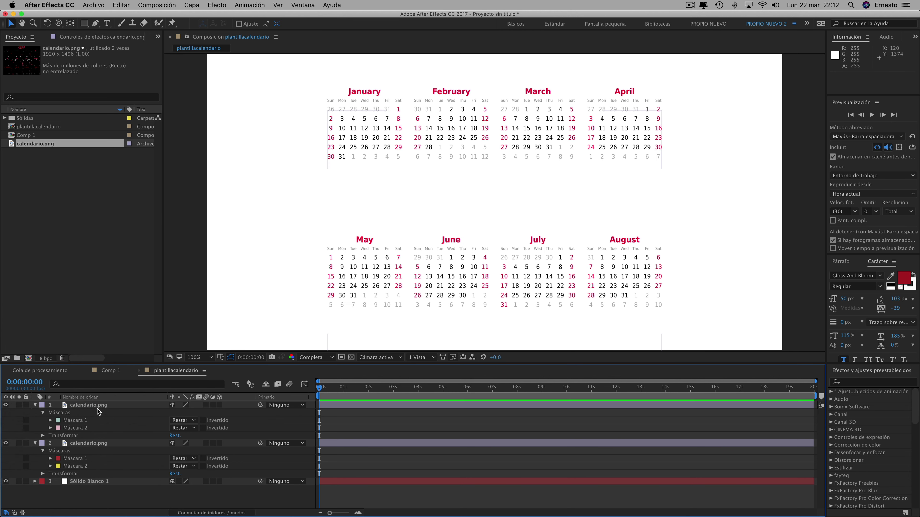
# - Nudge the January–April calendar layer down with the arrow keys to position 1280, 798
pyautogui.click(93, 407)
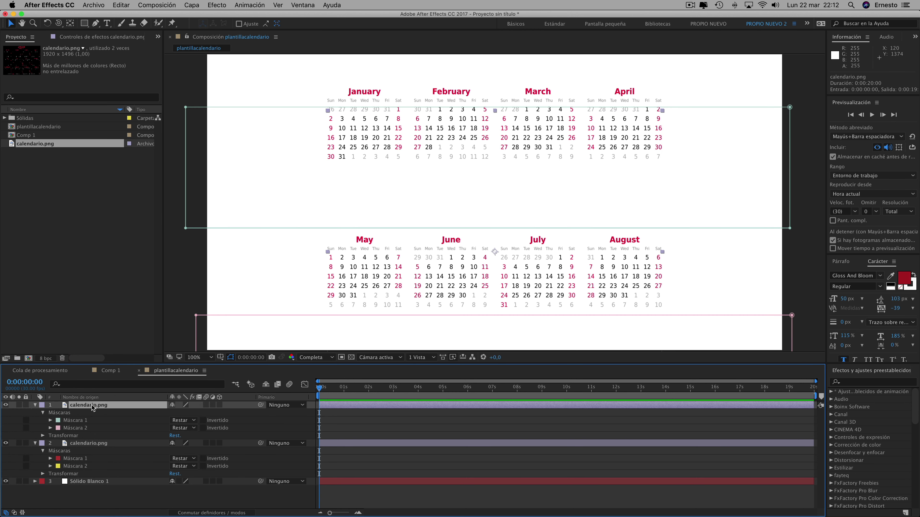
pyautogui.click(84, 444)
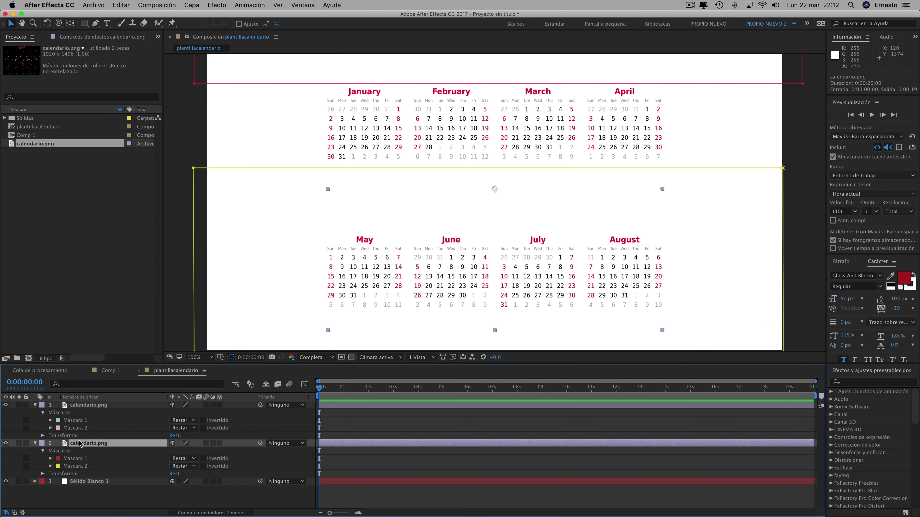
pyautogui.press('Down')
pyautogui.press('Down')
pyautogui.press('Down')
pyautogui.press('Down')
pyautogui.press('Down')
pyautogui.press('Down')
pyautogui.press('Down')
pyautogui.press('Down')
pyautogui.press('Down')
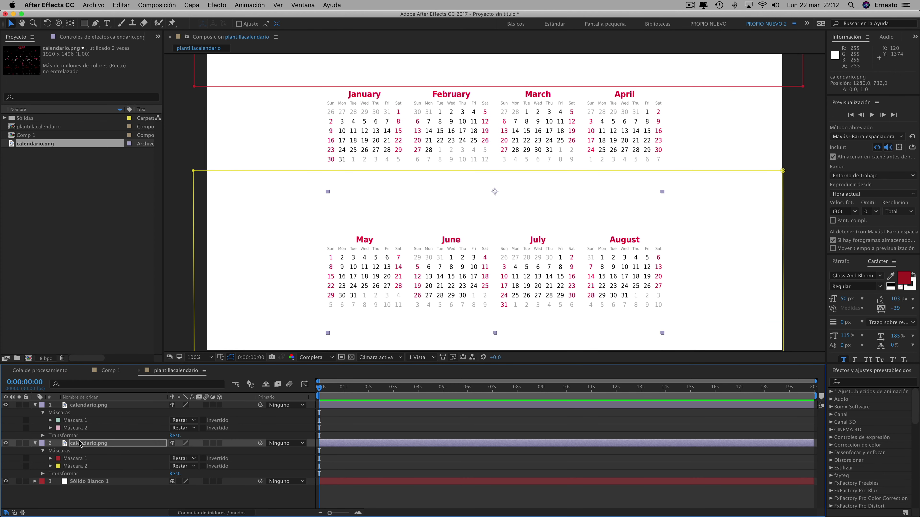
pyautogui.press('Down')
pyautogui.press('Down')
pyautogui.press('Down')
pyautogui.hotkey('shift', 'Down')
pyautogui.hotkey('shift', 'Down')
pyautogui.hotkey('shift', 'Down')
pyautogui.hotkey('shift', 'Down')
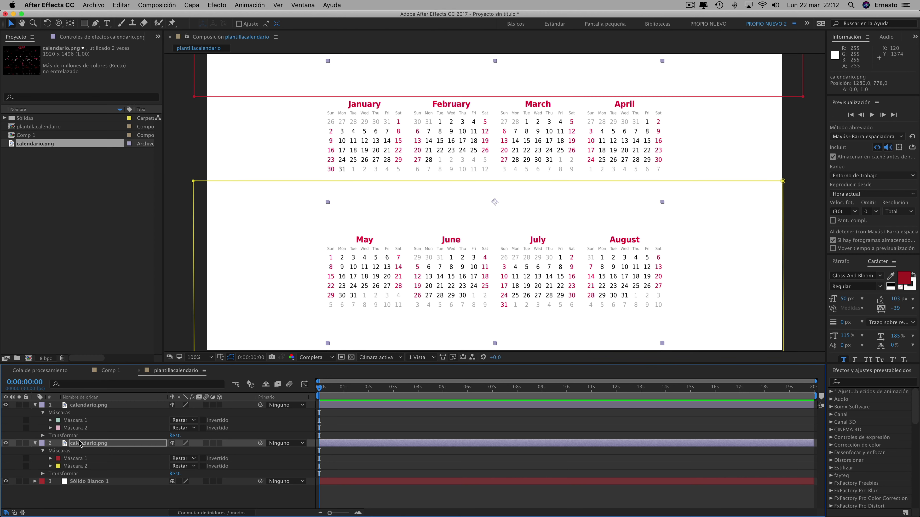
pyautogui.press('Down')
pyautogui.press('Down')
pyautogui.hotkey('shift', 'Down')
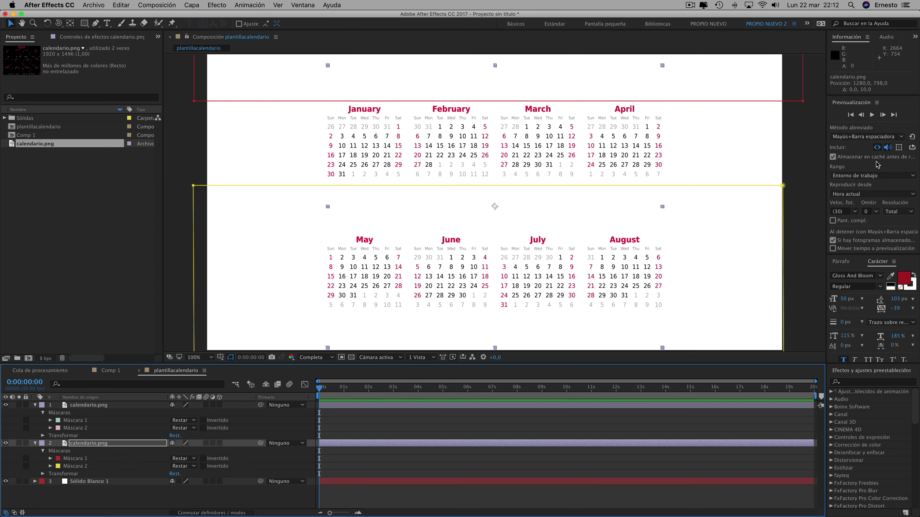
pyautogui.click(807, 164)
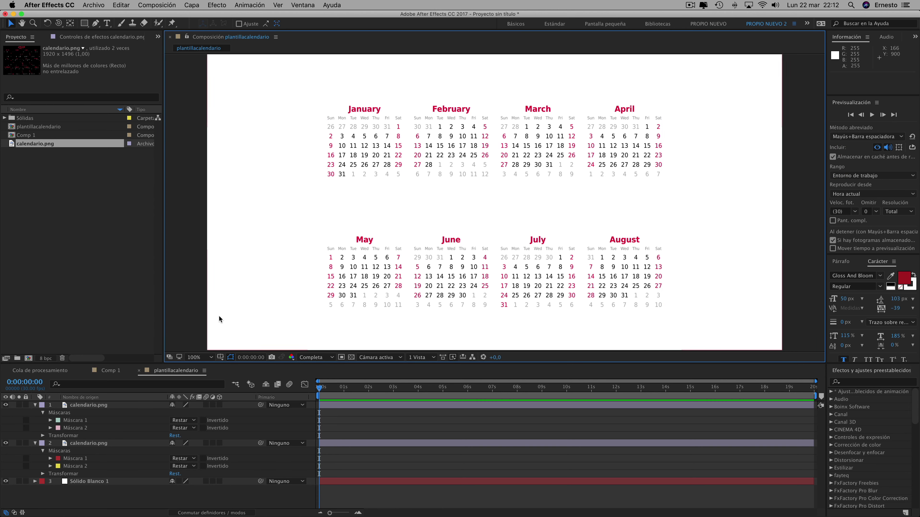
# - Import LogoCanalsintexto.png from Documentos, found by searching 'logocanal'
pyautogui.click(94, 4)
pyautogui.moveTo(103, 131)
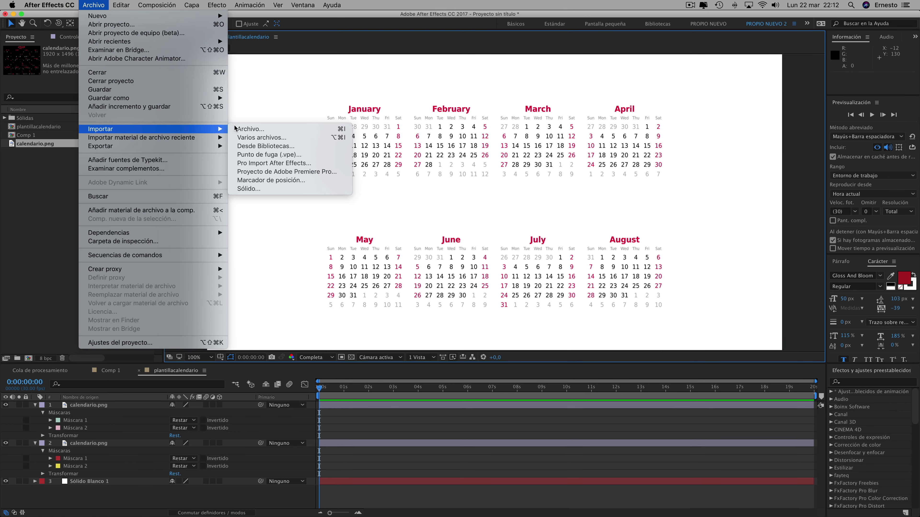
pyautogui.click(247, 127)
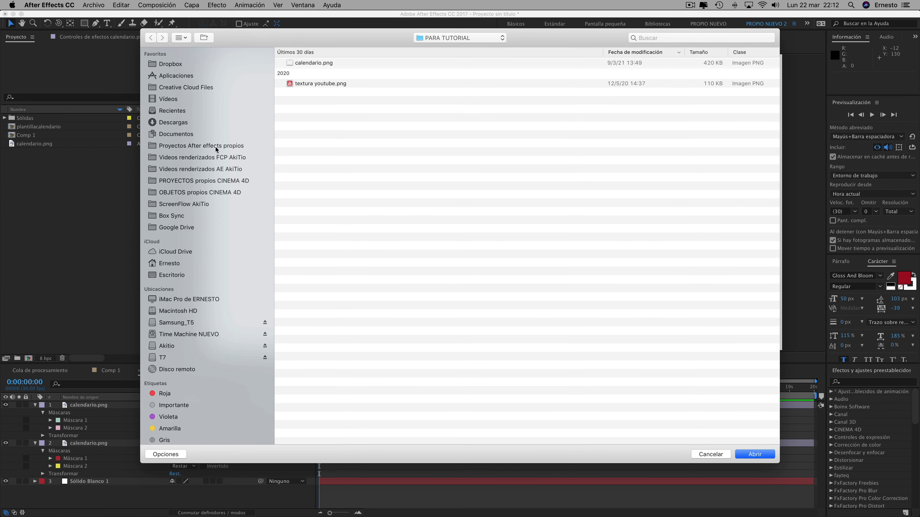
pyautogui.click(169, 134)
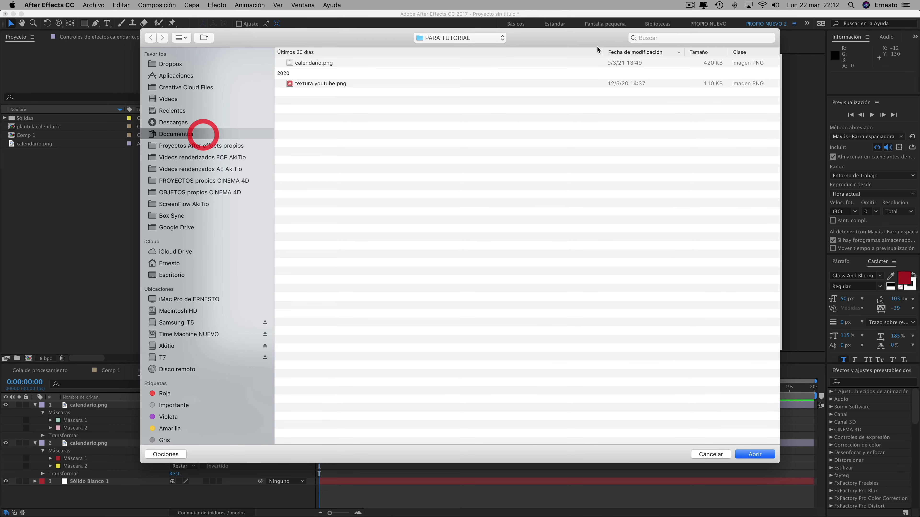
pyautogui.click(647, 36)
pyautogui.write('logocanal')
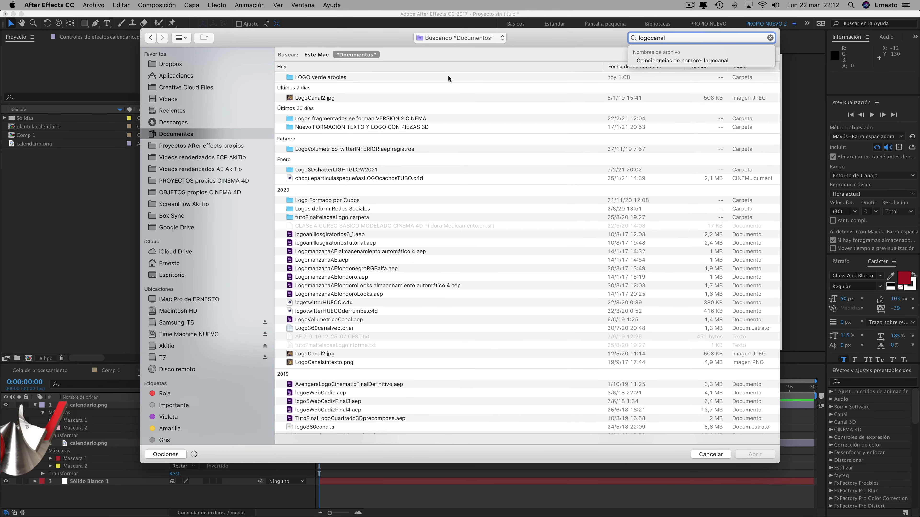
pyautogui.click(320, 107)
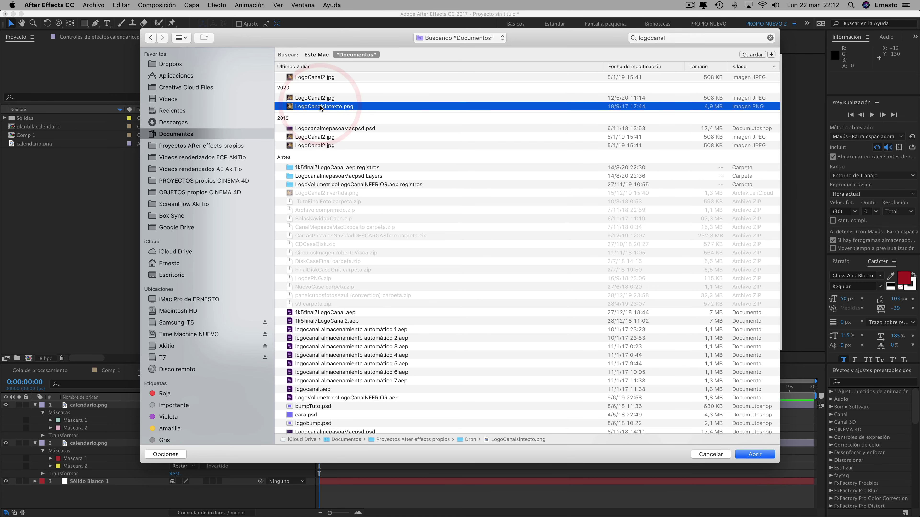
pyautogui.press('space')
pyautogui.press('space')
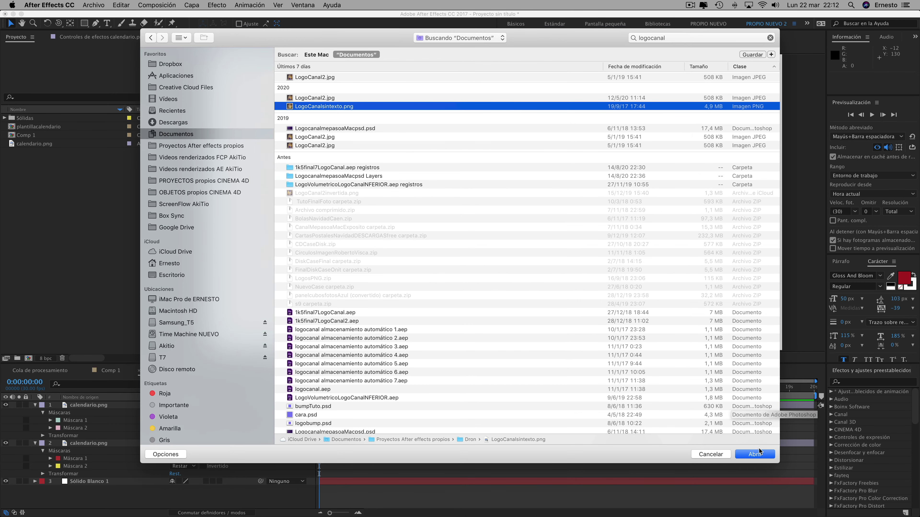
pyautogui.click(749, 454)
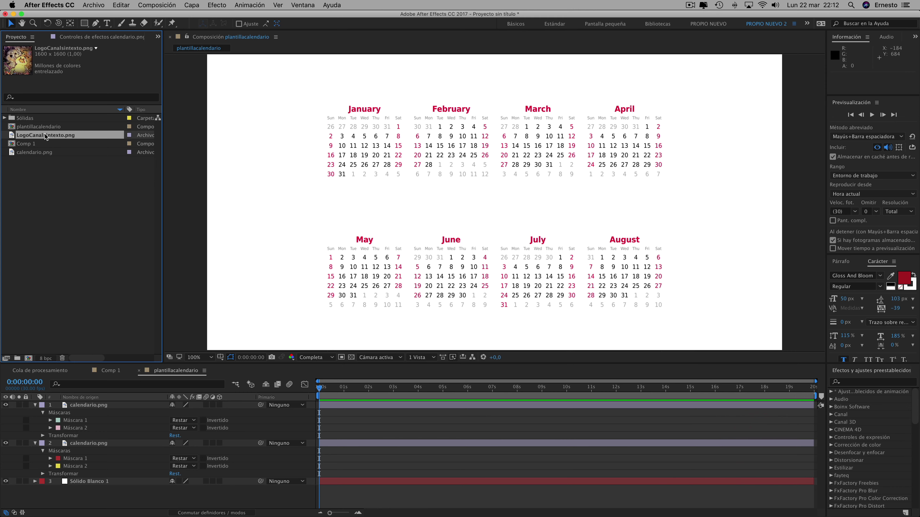
# - Add LogoCanalsintexto.png to plantillacalendario and scale it to about 47% at the page centre
pyautogui.moveTo(46, 135); pyautogui.dragTo(82, 405)
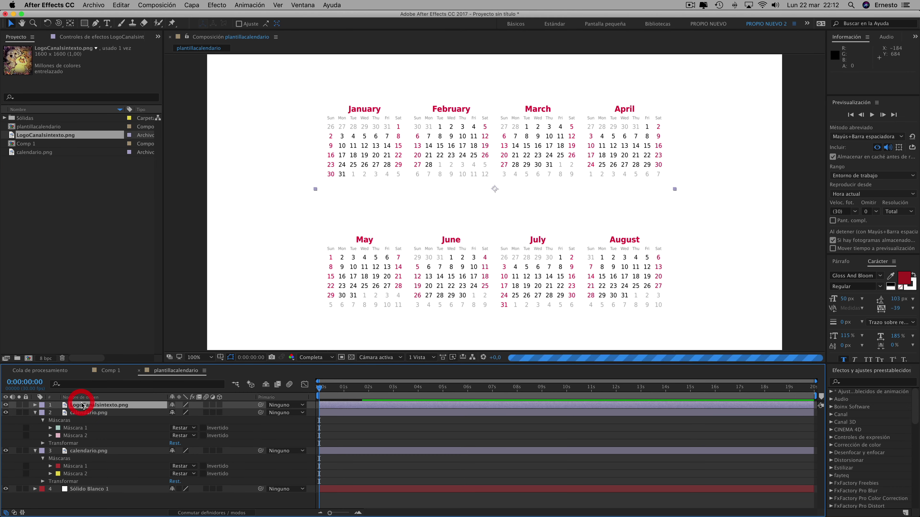
pyautogui.press(',')
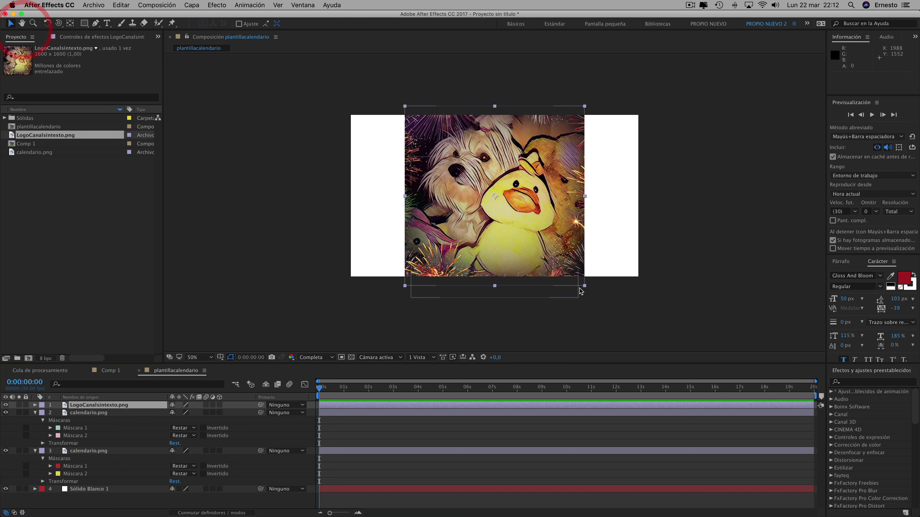
pyautogui.moveTo(584, 286)
pyautogui.mouseDown()
pyautogui.moveTo(532, 227)
pyautogui.moveTo(536, 239)
pyautogui.mouseUp()
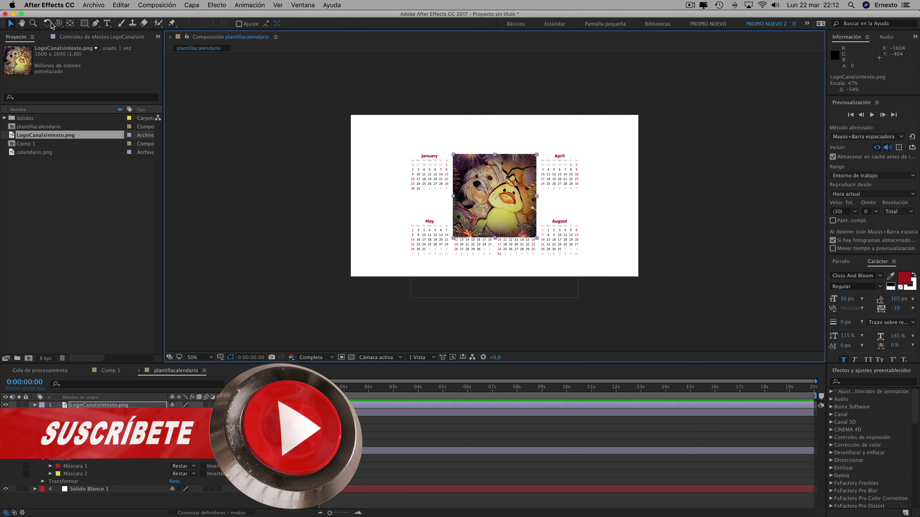
# - Draw a circular Ellipse-tool mask over the logo layer to crop it round
pyautogui.moveTo(84, 24); pyautogui.dragTo(125, 43)
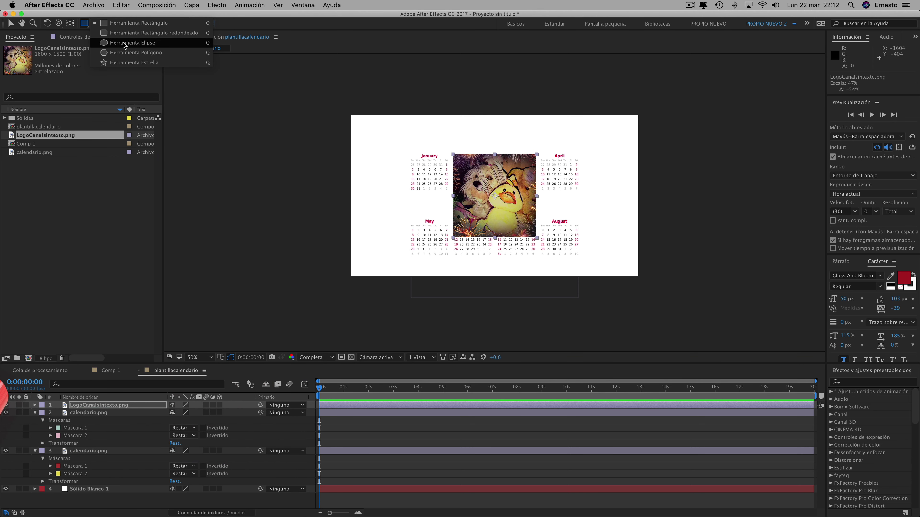
pyautogui.click(468, 165)
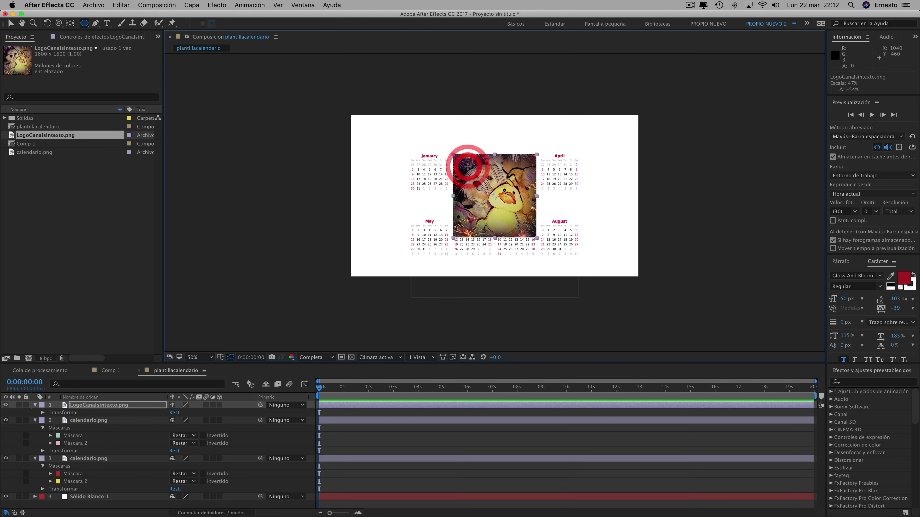
pyautogui.moveTo(457, 156)
pyautogui.mouseDown()
pyautogui.moveTo(538, 236)
pyautogui.moveTo(534, 229)
pyautogui.mouseUp()
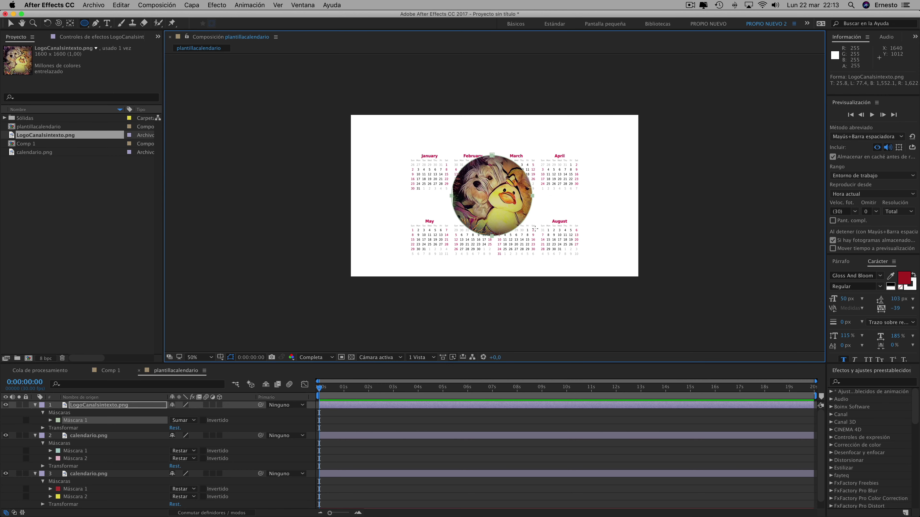
# - Give Máscara 1 an 82 px feather and -76 px expansion, and scale the logo down
pyautogui.click(50, 421)
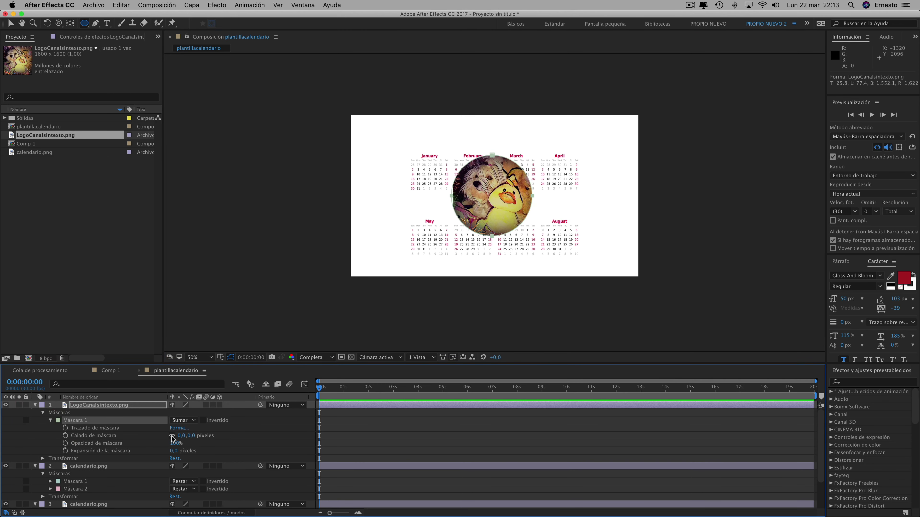
pyautogui.moveTo(189, 437); pyautogui.dragTo(213, 436)
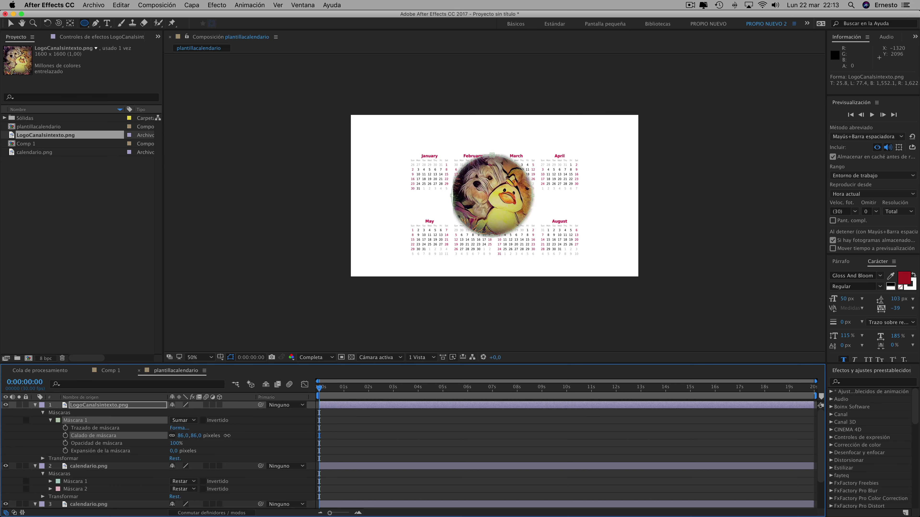
pyautogui.click(225, 438)
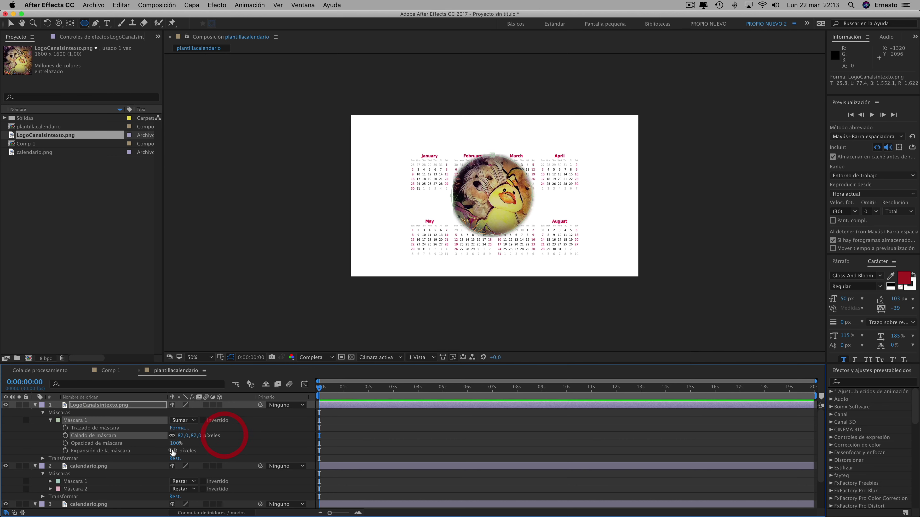
pyautogui.moveTo(176, 453); pyautogui.dragTo(138, 449)
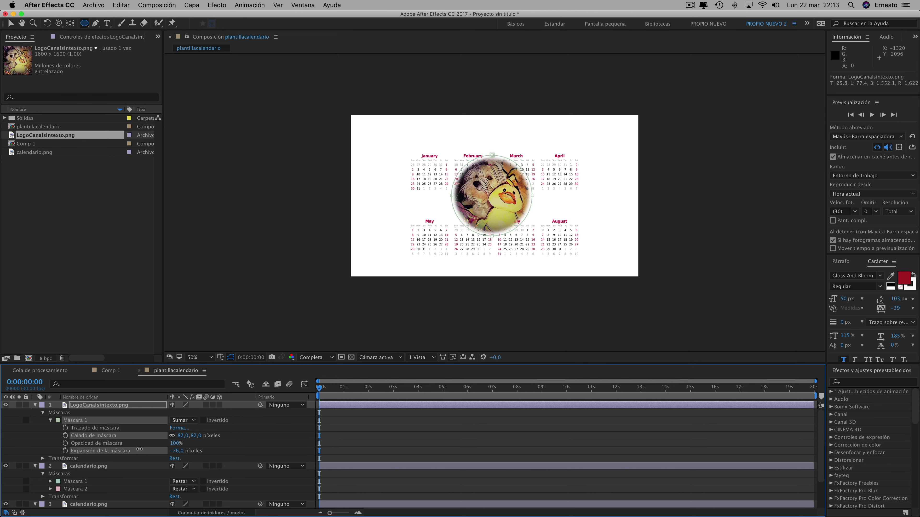
pyautogui.click(140, 450)
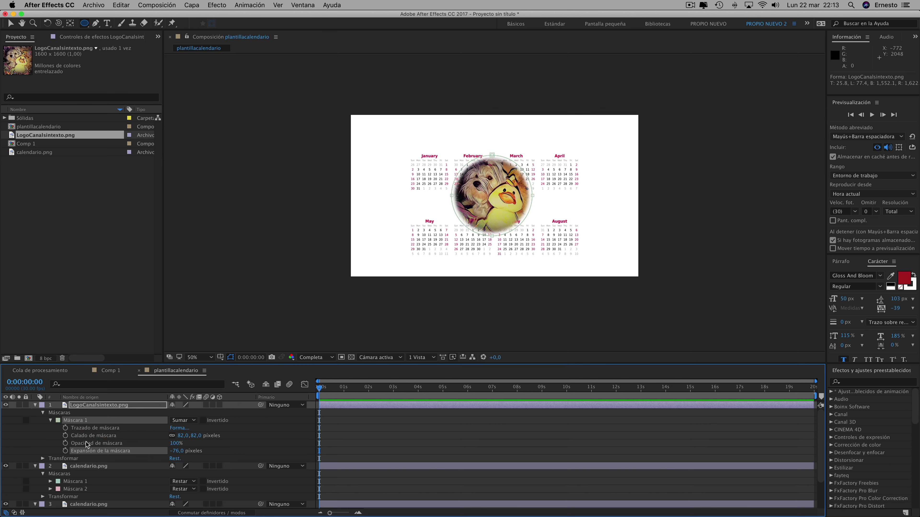
pyautogui.click(43, 459)
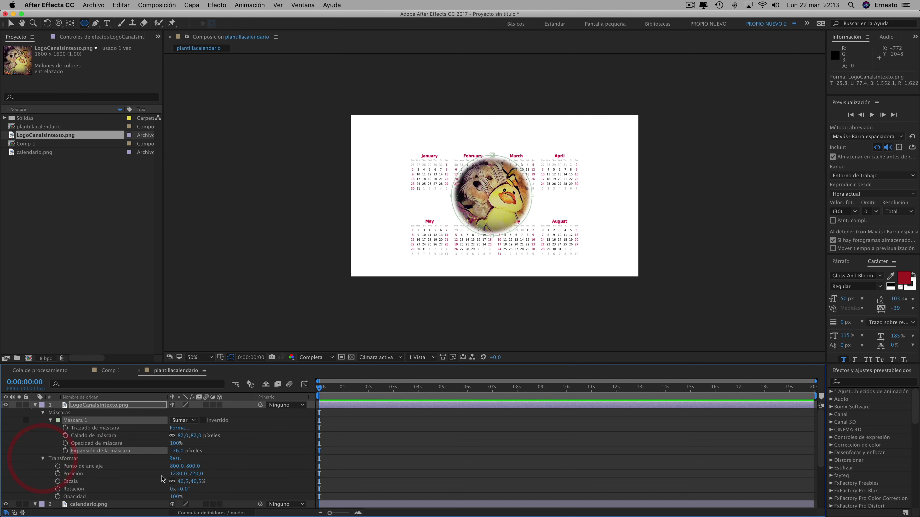
pyautogui.moveTo(181, 482); pyautogui.dragTo(166, 480)
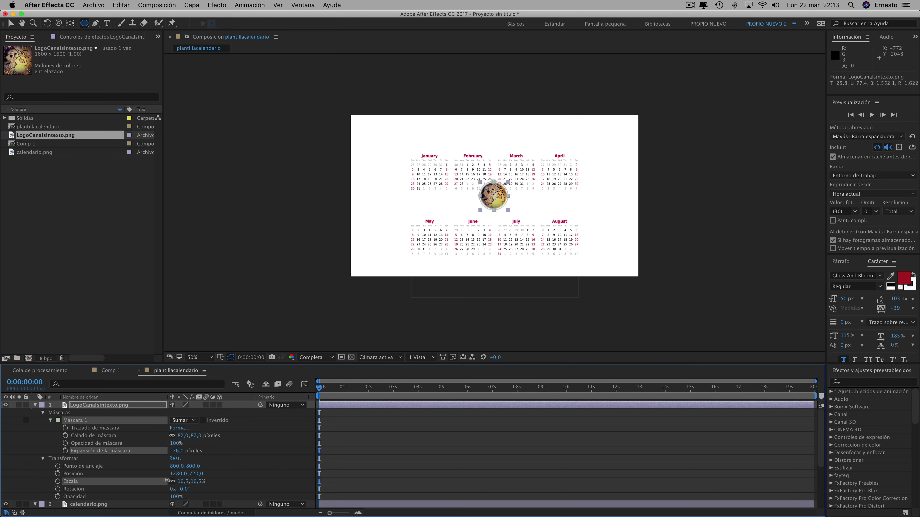
# - Place the logo above May at position 704, 812 and scale it to 12,5%
pyautogui.click(166, 480)
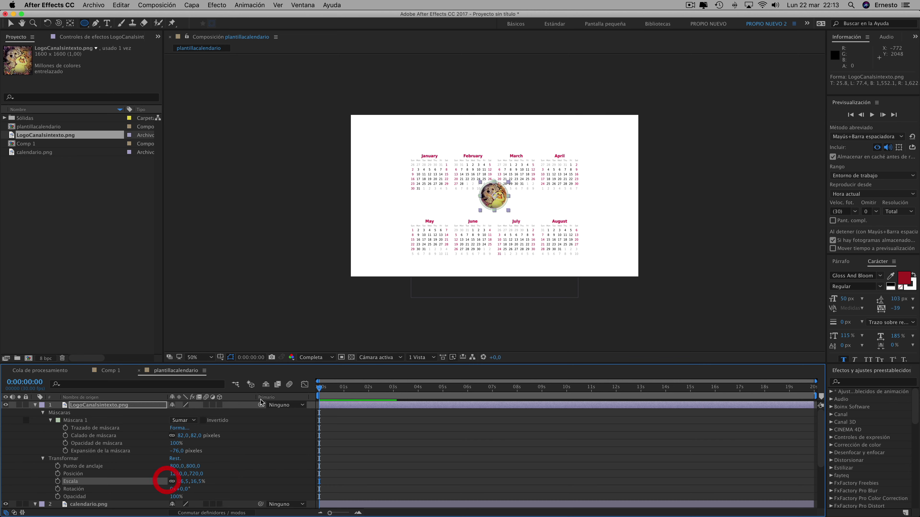
pyautogui.click(11, 24)
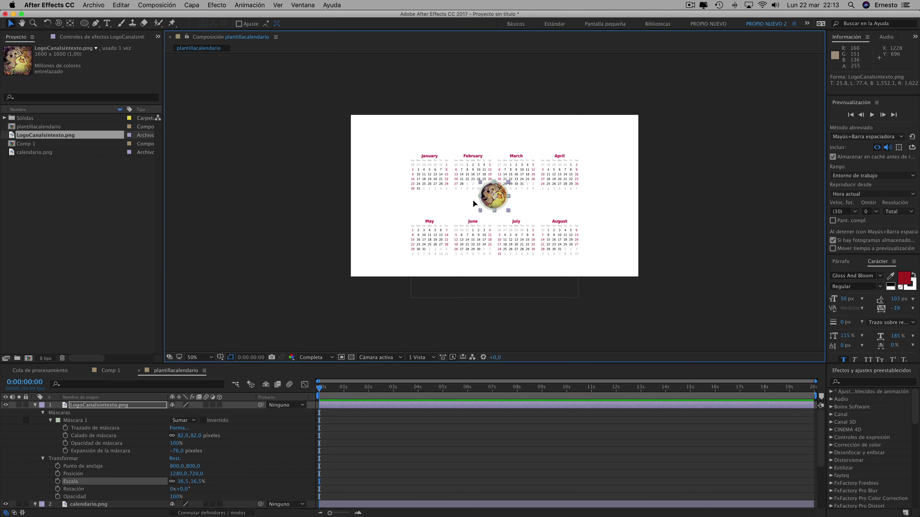
pyautogui.moveTo(489, 195); pyautogui.dragTo(424, 203)
pyautogui.click(245, 402)
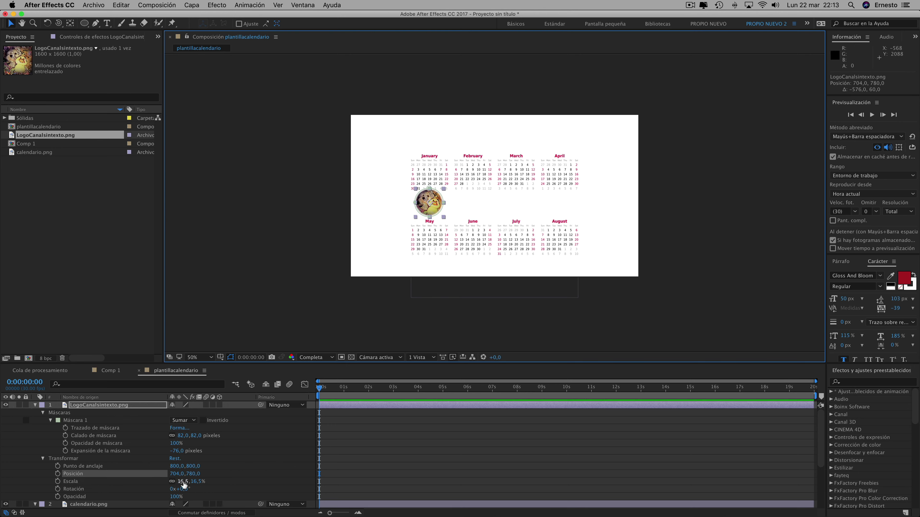
pyautogui.moveTo(184, 485); pyautogui.dragTo(180, 484)
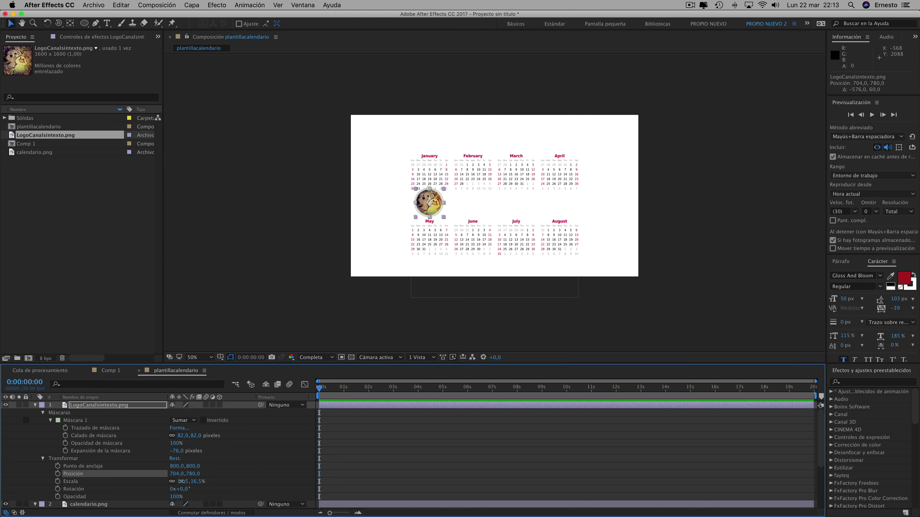
pyautogui.moveTo(425, 202); pyautogui.dragTo(424, 206)
pyautogui.click(425, 207)
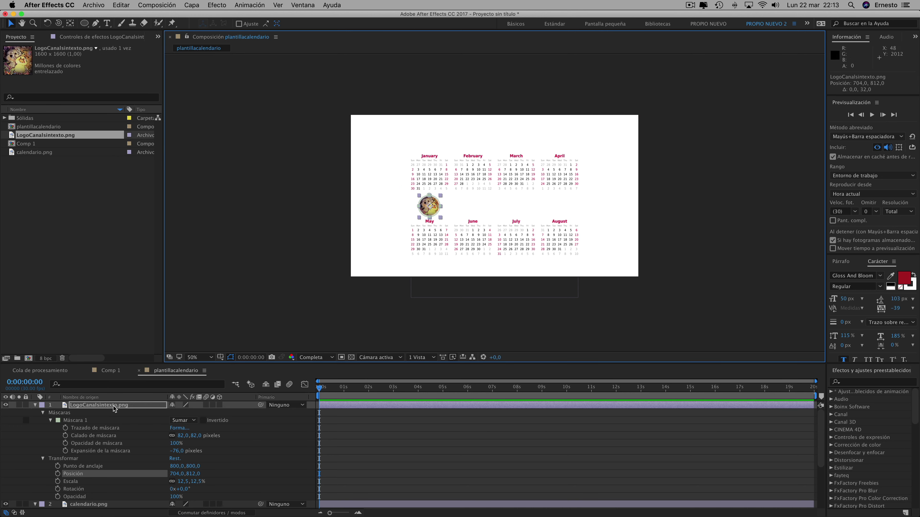
# - Duplicate the logo three times, placing the copies above June, July and August
pyautogui.press('super+d')
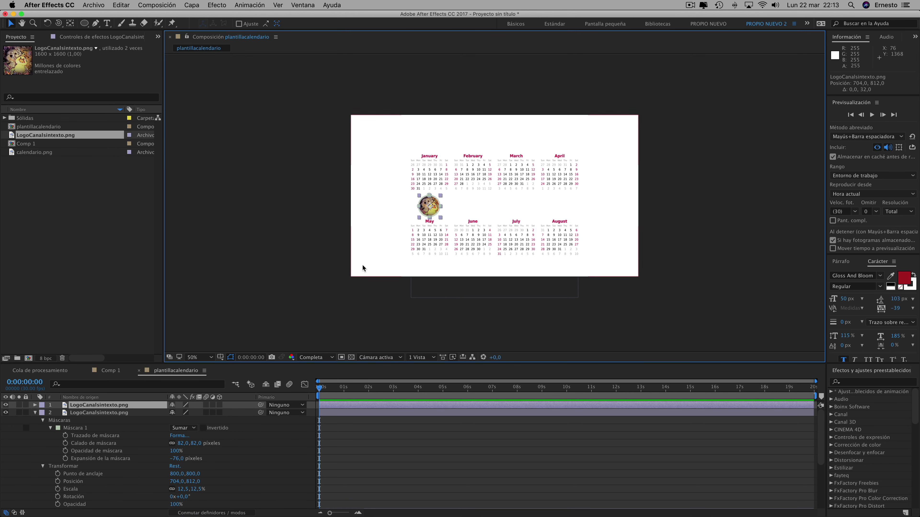
pyautogui.moveTo(426, 213); pyautogui.dragTo(469, 211)
pyautogui.press('super+d')
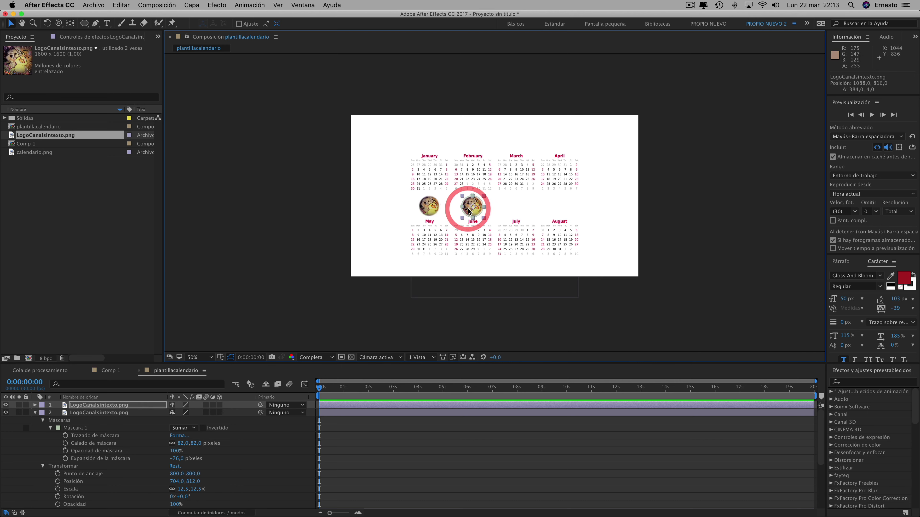
pyautogui.moveTo(469, 211); pyautogui.dragTo(514, 212)
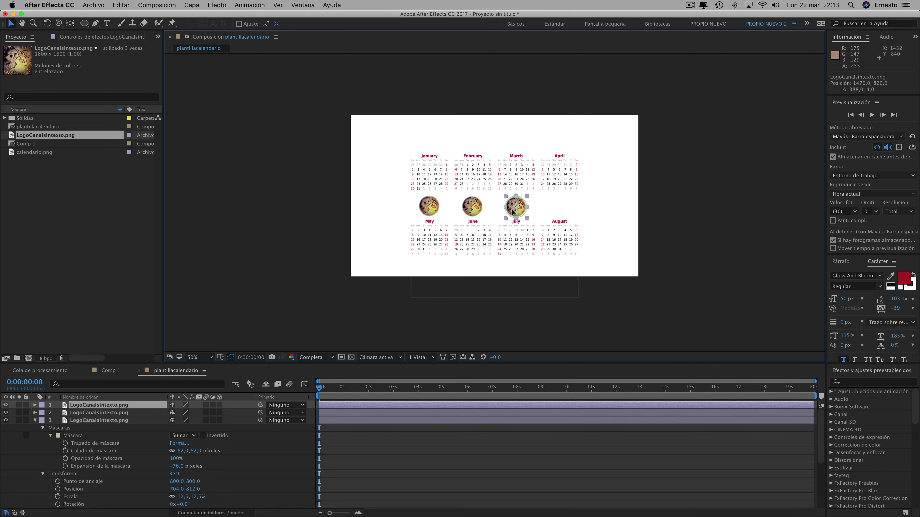
pyautogui.press('super+d')
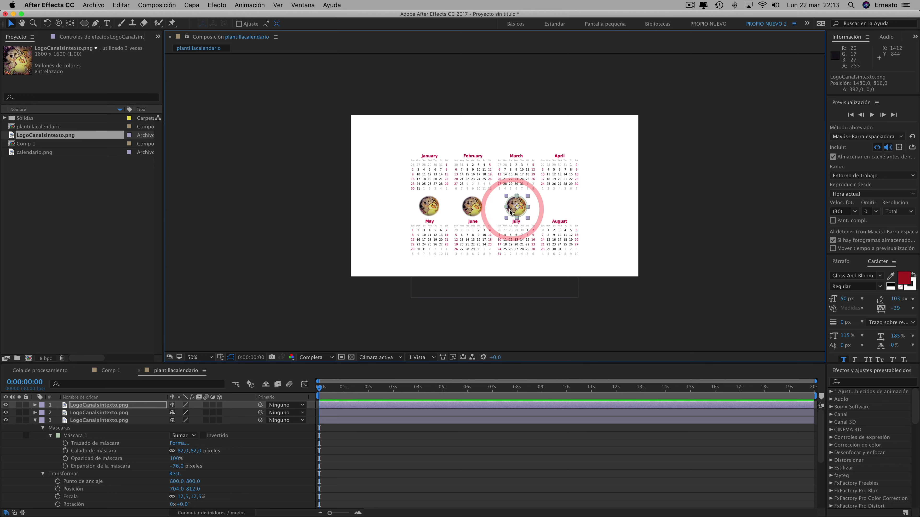
pyautogui.moveTo(511, 212); pyautogui.dragTo(554, 213)
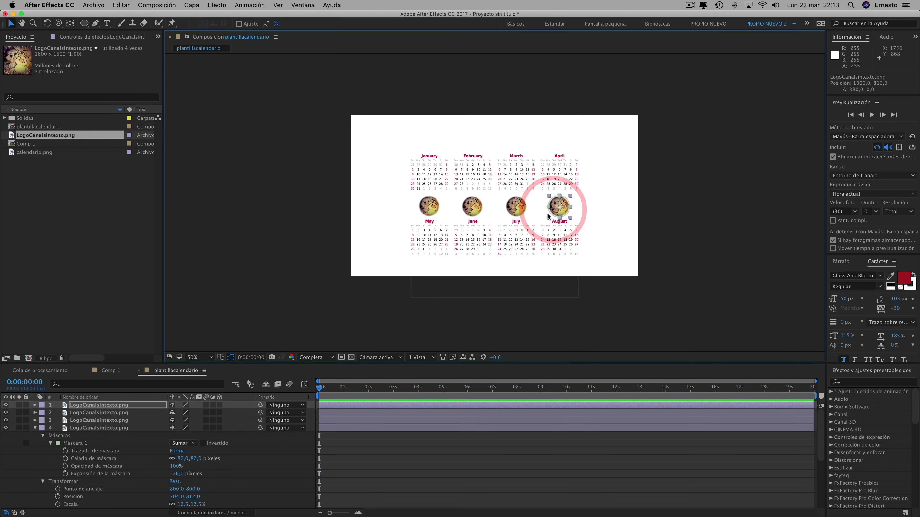
# - Duplicate more logo copies and place them above April, March, February and January
pyautogui.press('super+d')
pyautogui.moveTo(555, 205)
pyautogui.mouseDown()
pyautogui.moveTo(556, 144)
pyautogui.moveTo(511, 148)
pyautogui.mouseUp()
pyautogui.press('super+d')
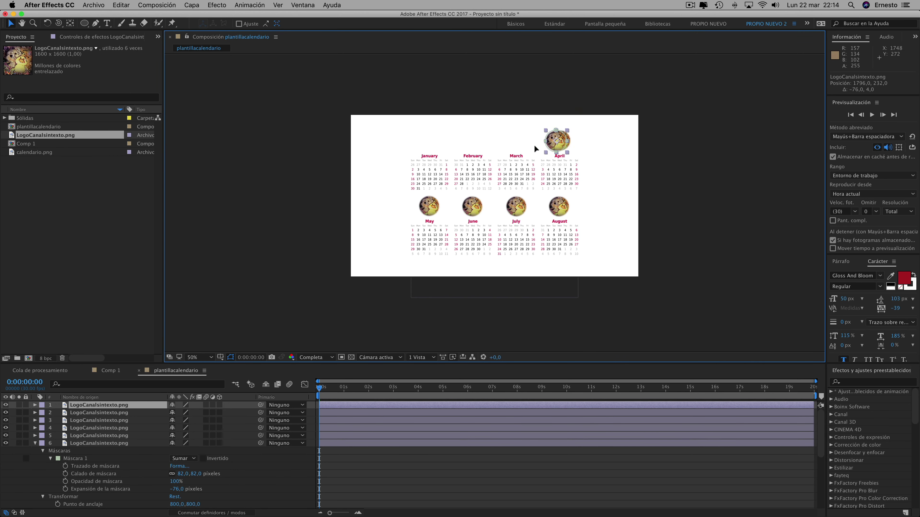
pyautogui.click(511, 149)
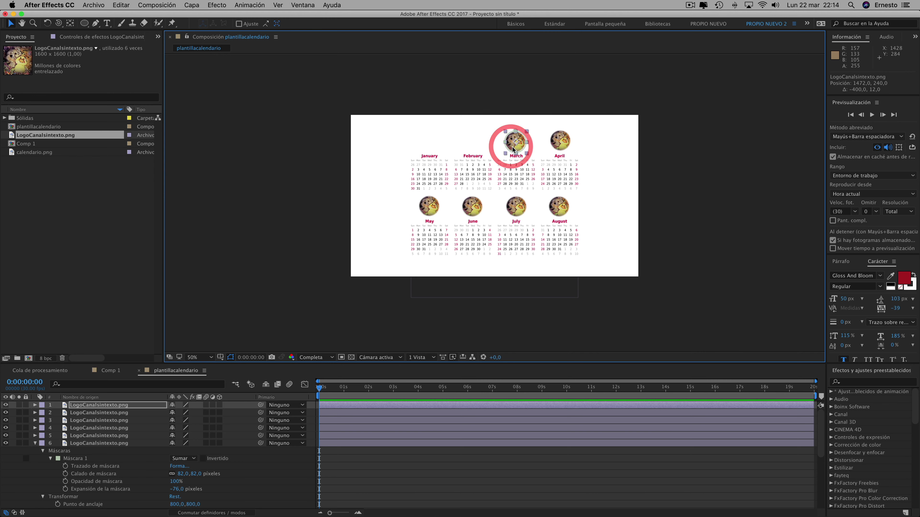
pyautogui.press('super+d')
pyautogui.moveTo(513, 149); pyautogui.dragTo(427, 147)
pyautogui.click(470, 150)
pyautogui.press('super+d')
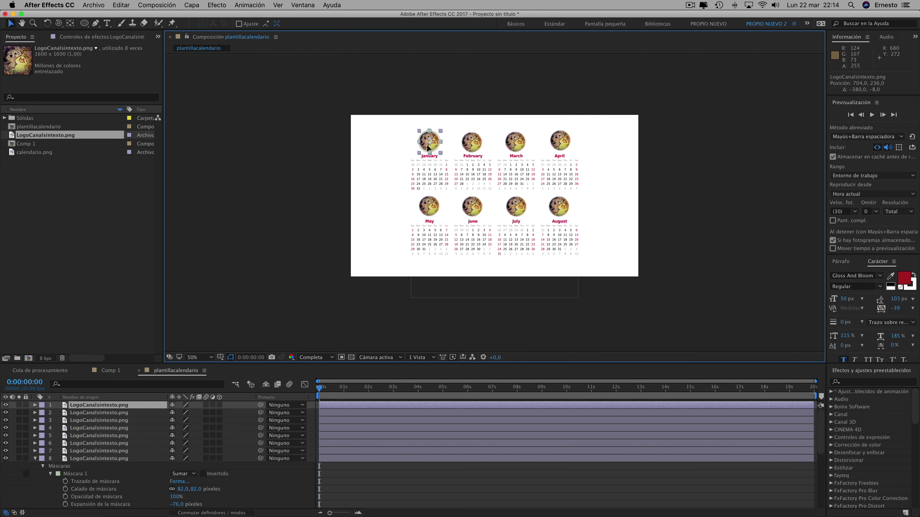
pyautogui.click(431, 183)
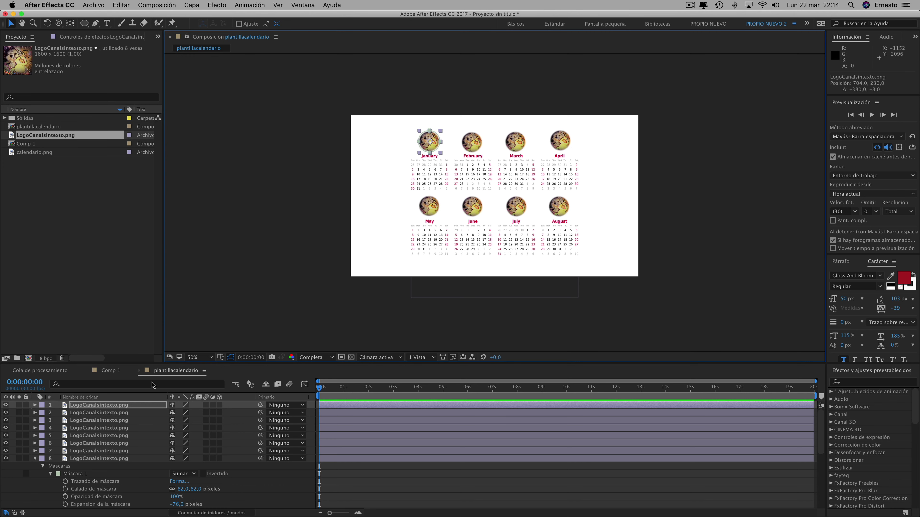
# - In Comp 1, add plantillacalendario as a hidden layer beneath the E3D layer
pyautogui.click(103, 372)
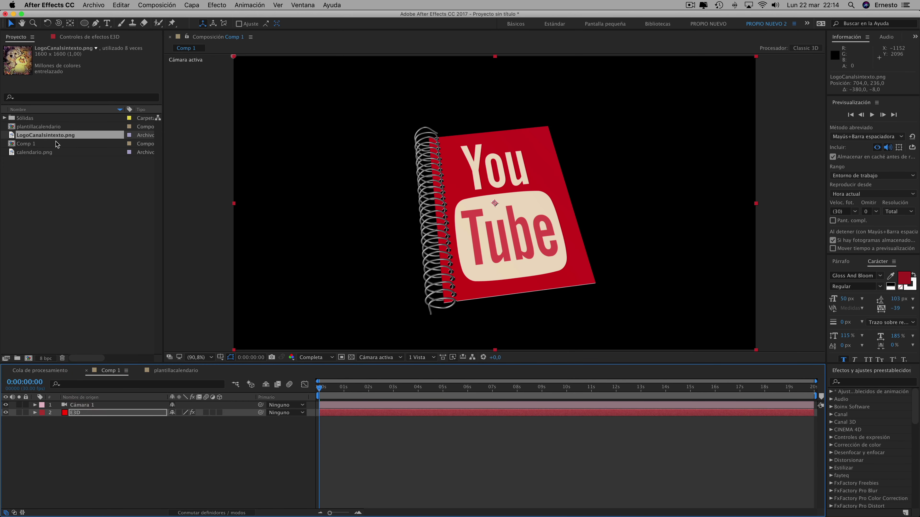
pyautogui.moveTo(40, 126); pyautogui.dragTo(66, 428)
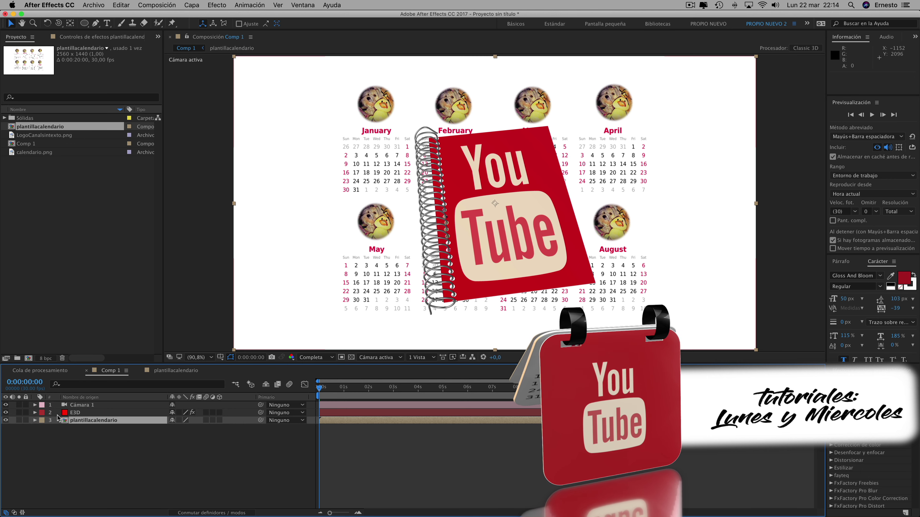
pyautogui.click(6, 420)
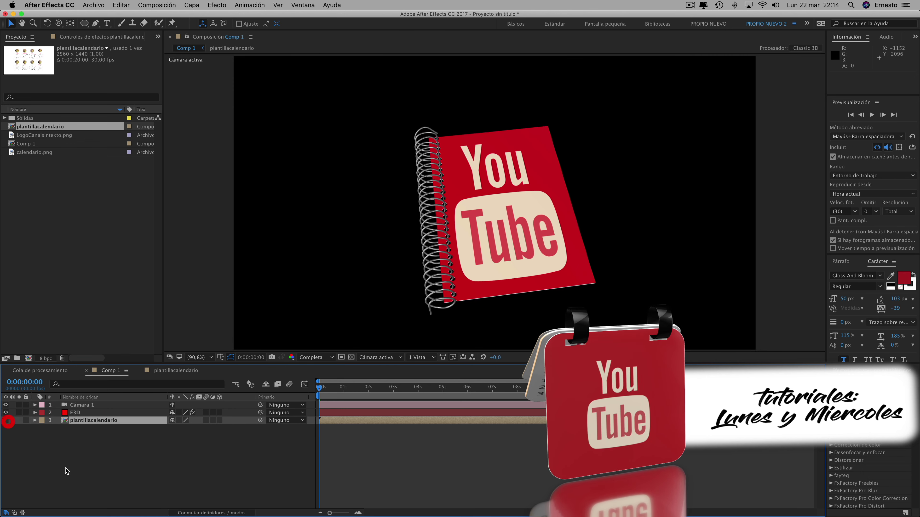
pyautogui.click(75, 413)
# - Set Element's Custom Texture Map Layer 1 to plantillacalendario and open Scene Setup
pyautogui.click(77, 37)
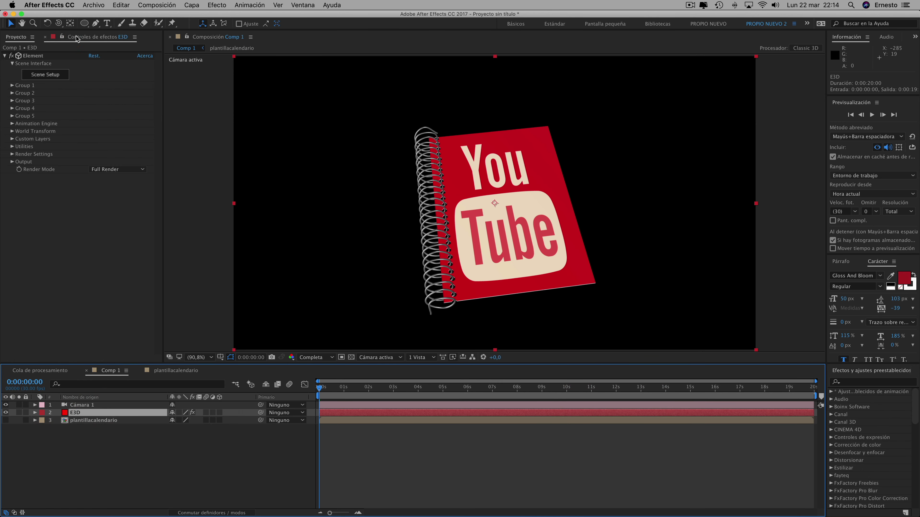
pyautogui.click(77, 37)
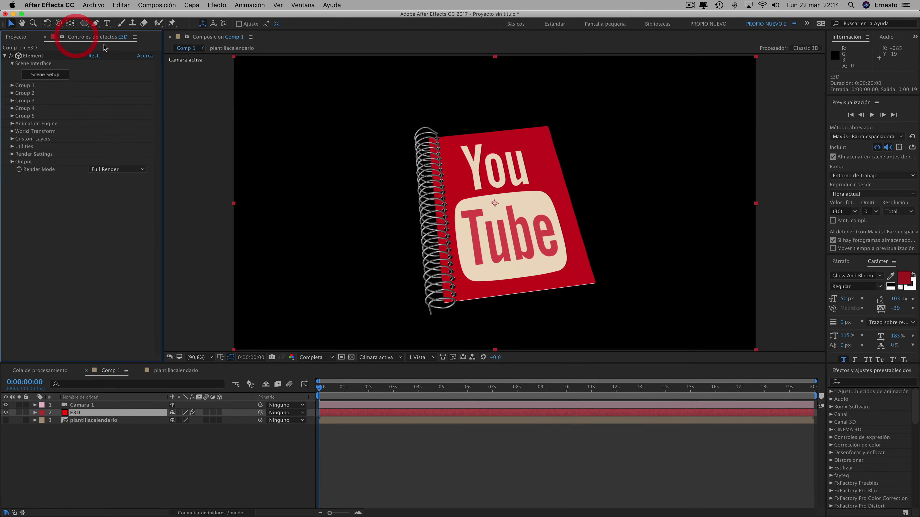
pyautogui.click(12, 139)
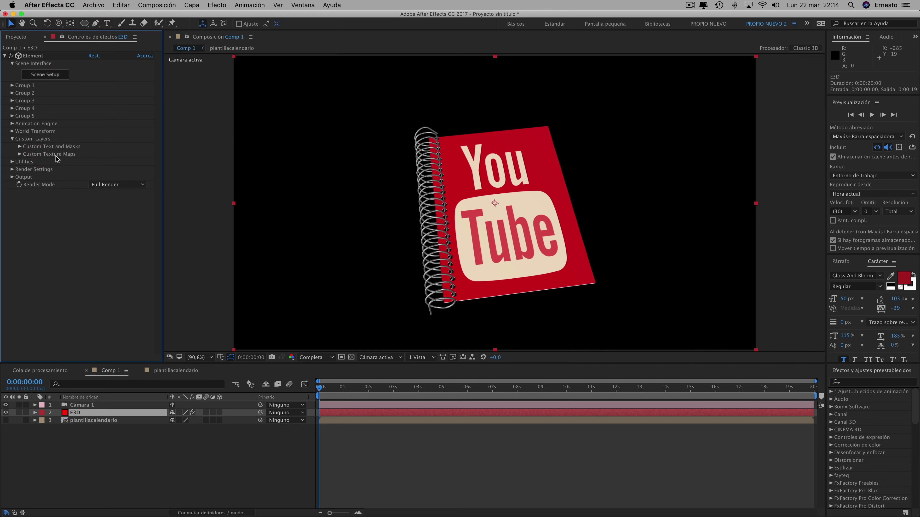
pyautogui.click(20, 155)
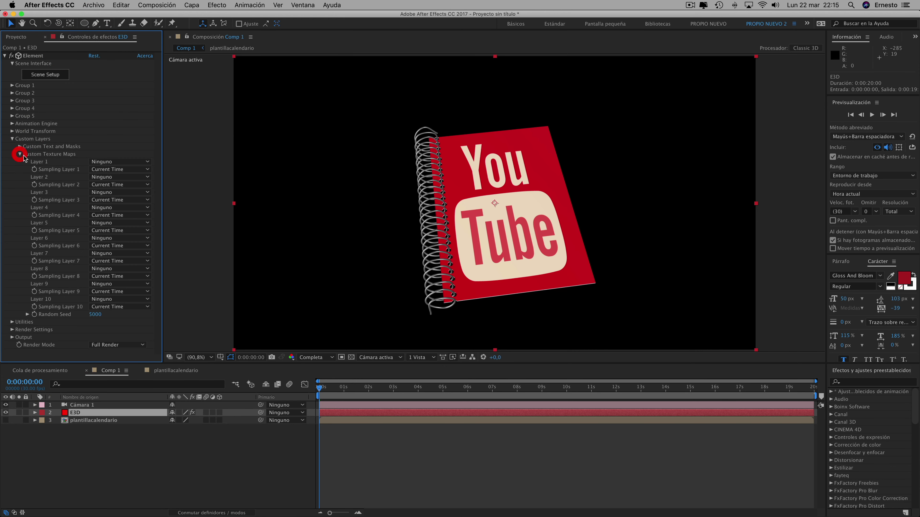
pyautogui.click(102, 163)
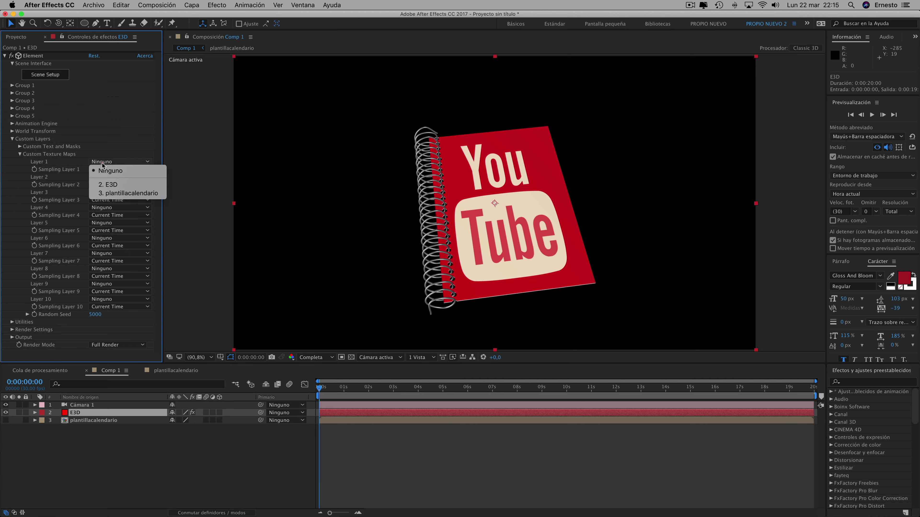
pyautogui.click(117, 193)
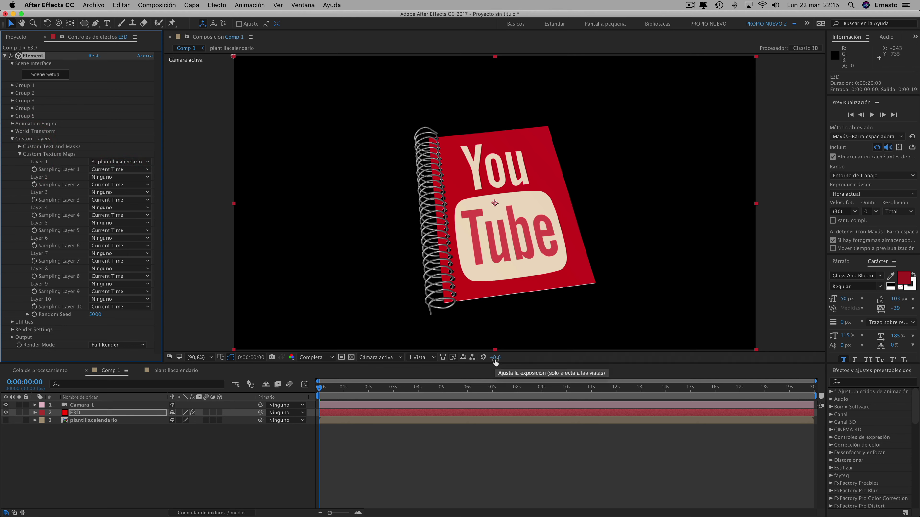
pyautogui.click(49, 75)
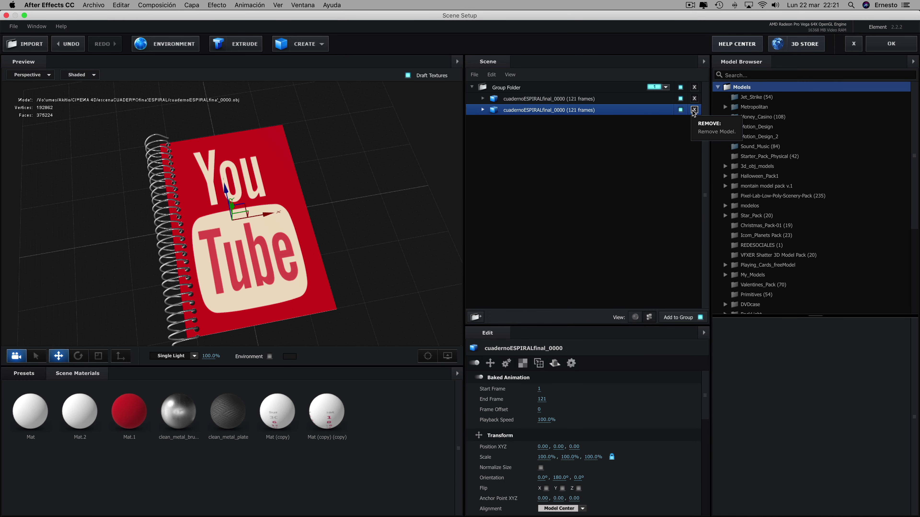
# - Remove the extra duplicate notebook model from the Element 3D scene
pyautogui.click(694, 109)
pyautogui.click(483, 98)
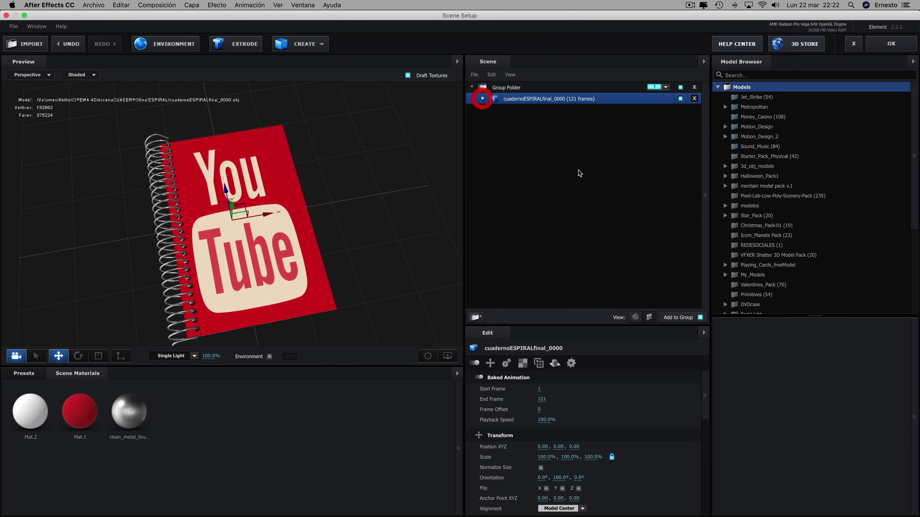
pyautogui.click(634, 318)
# - List the notebook model's sub-objects and toggle parts _0 and _1 to identify the spiral and cover
pyautogui.click(483, 98)
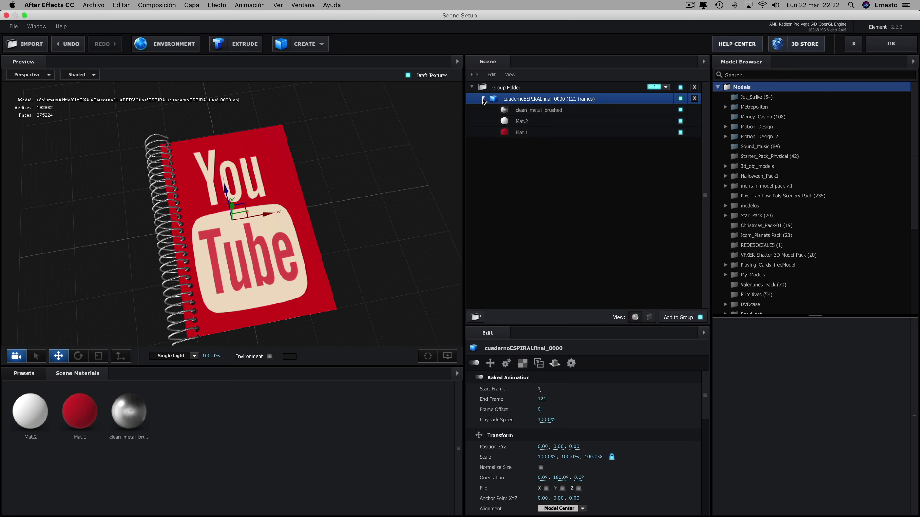
pyautogui.click(649, 317)
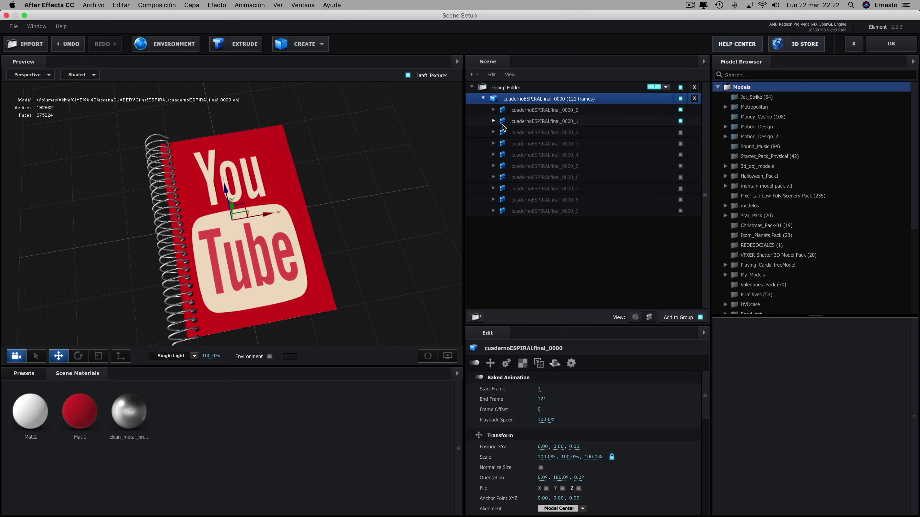
pyautogui.click(681, 109)
pyautogui.click(681, 110)
pyautogui.click(681, 121)
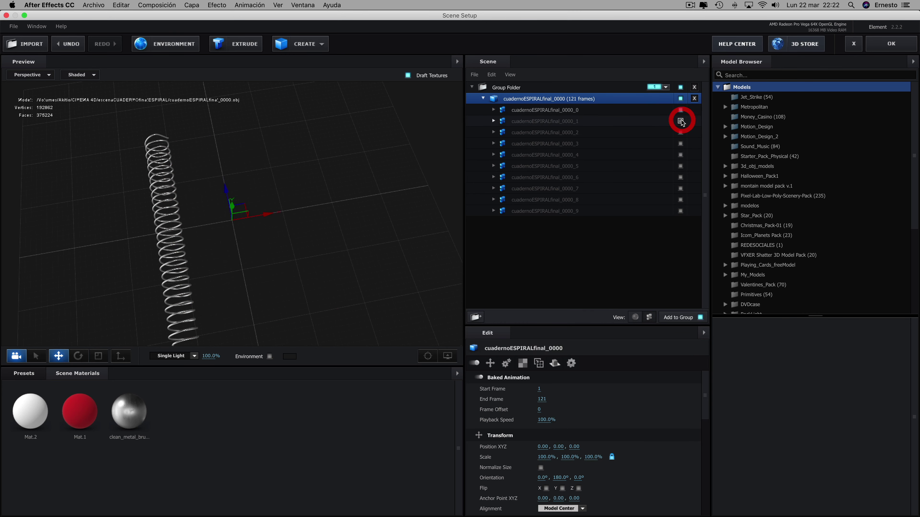
pyautogui.click(680, 121)
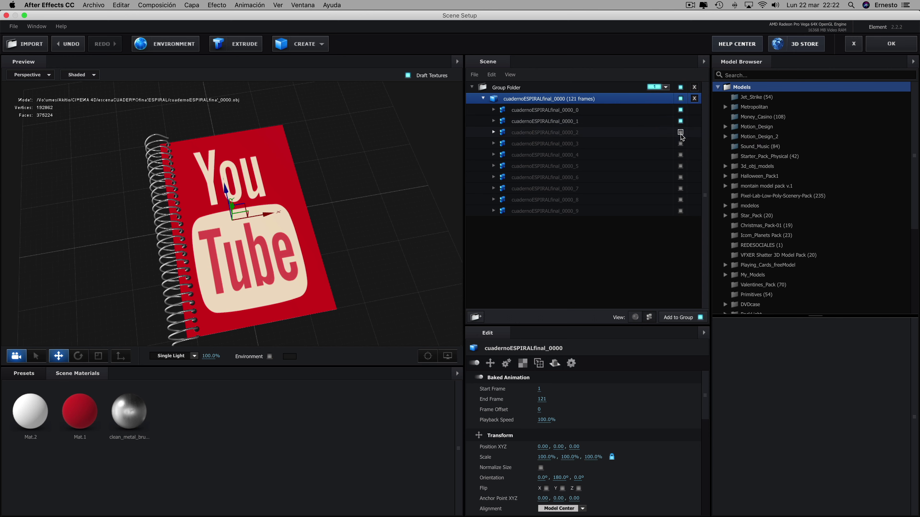
pyautogui.click(483, 99)
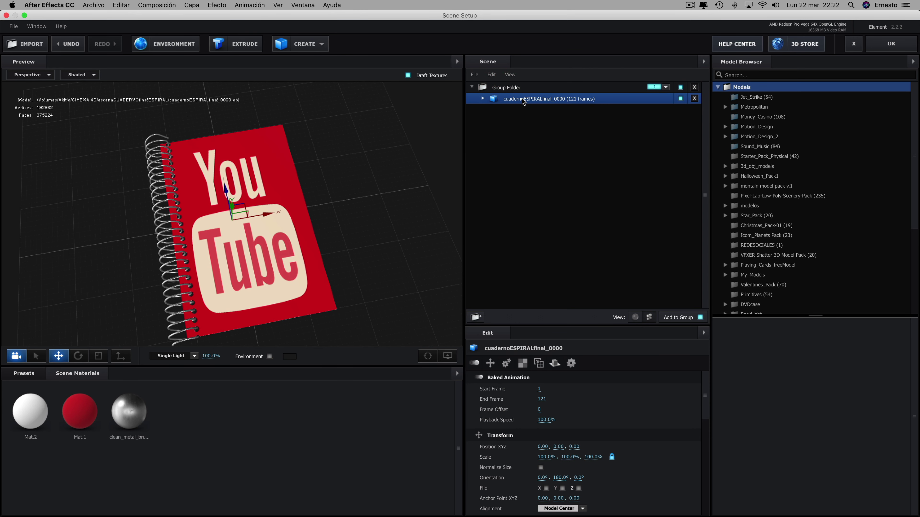
# - Duplicate the notebook model, hide the original, and keep only the copy's page part _2 visible
pyautogui.press('super+d')
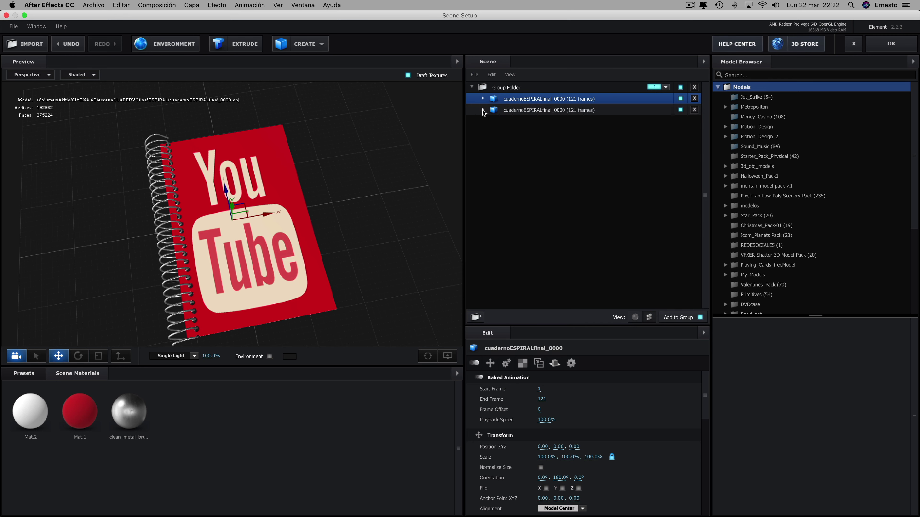
pyautogui.click(483, 109)
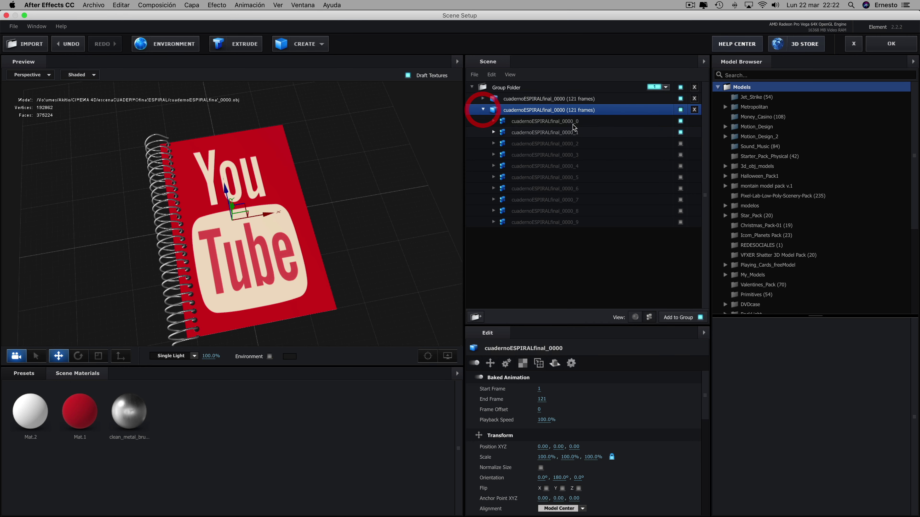
pyautogui.click(681, 121)
pyautogui.click(681, 98)
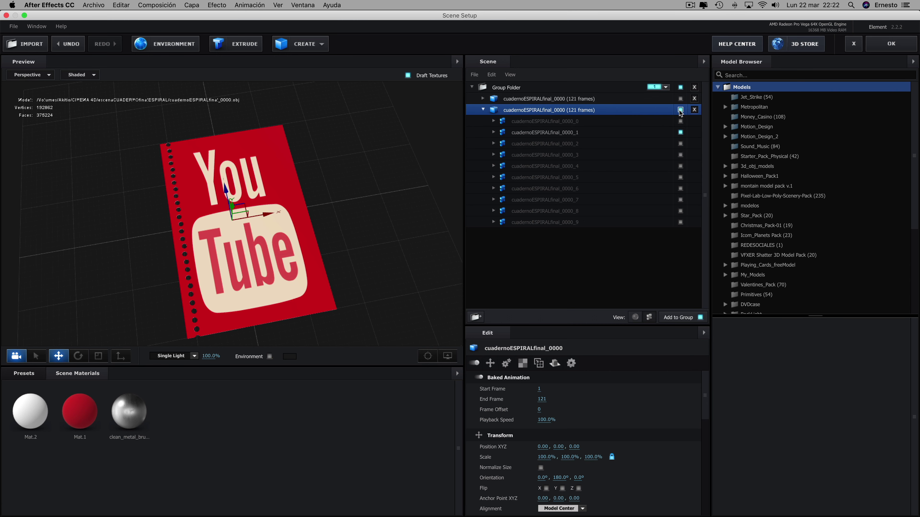
pyautogui.click(680, 133)
pyautogui.click(680, 132)
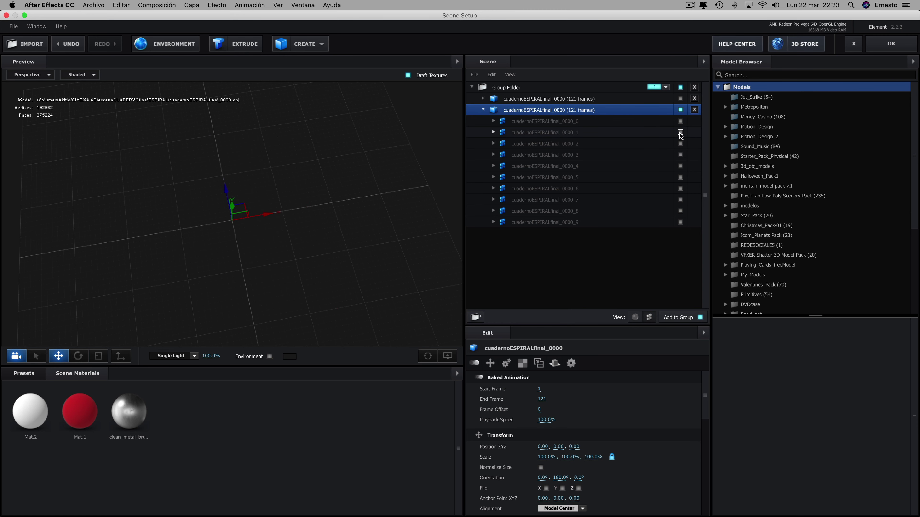
pyautogui.click(680, 144)
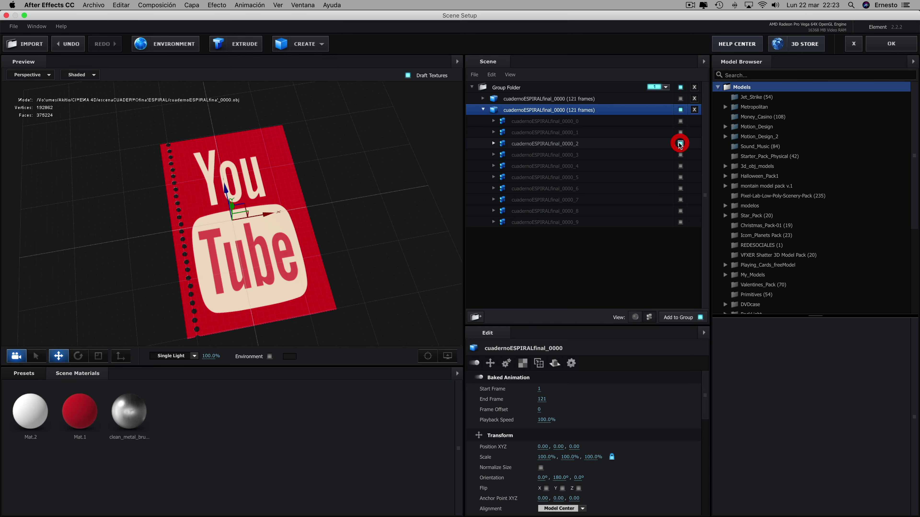
# - Duplicate Mat.2 and assign Mat.2 (copy) to part _2 in place of Mat.1, then select it
pyautogui.click(493, 144)
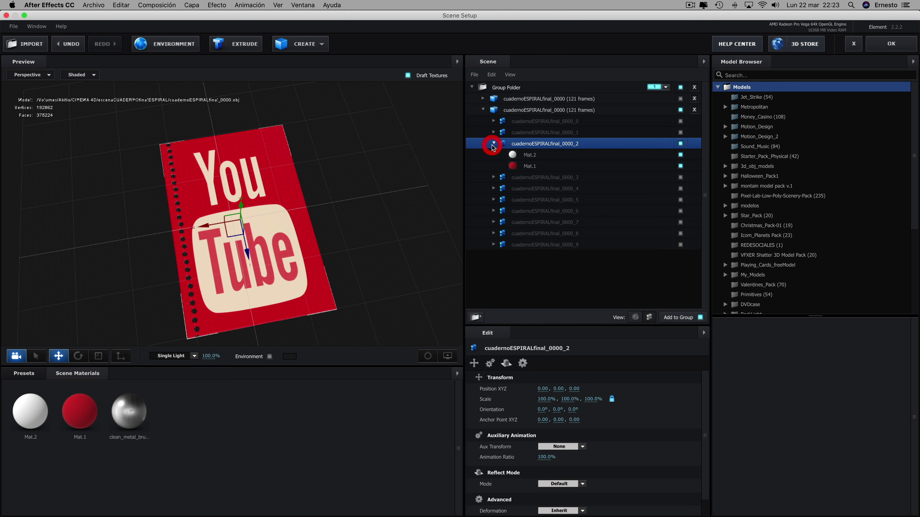
pyautogui.rightClick(31, 416)
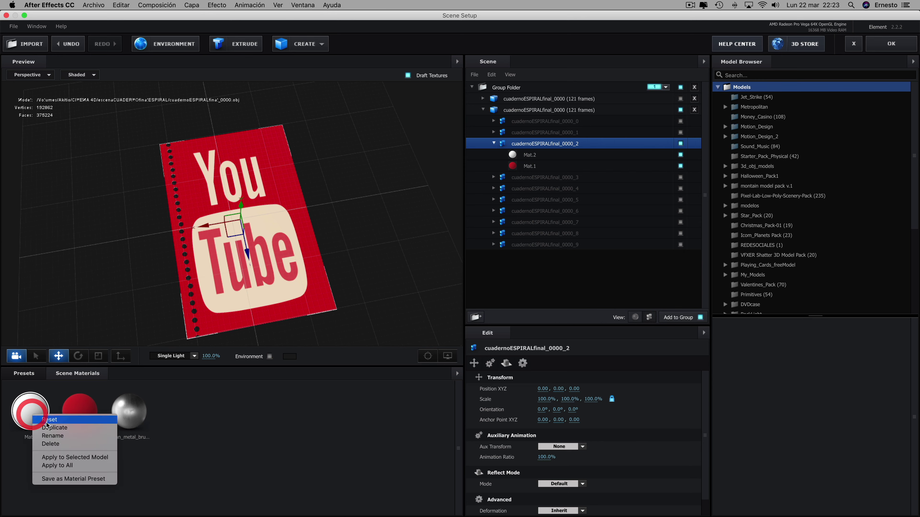
pyautogui.click(47, 431)
pyautogui.moveTo(183, 422); pyautogui.dragTo(532, 173)
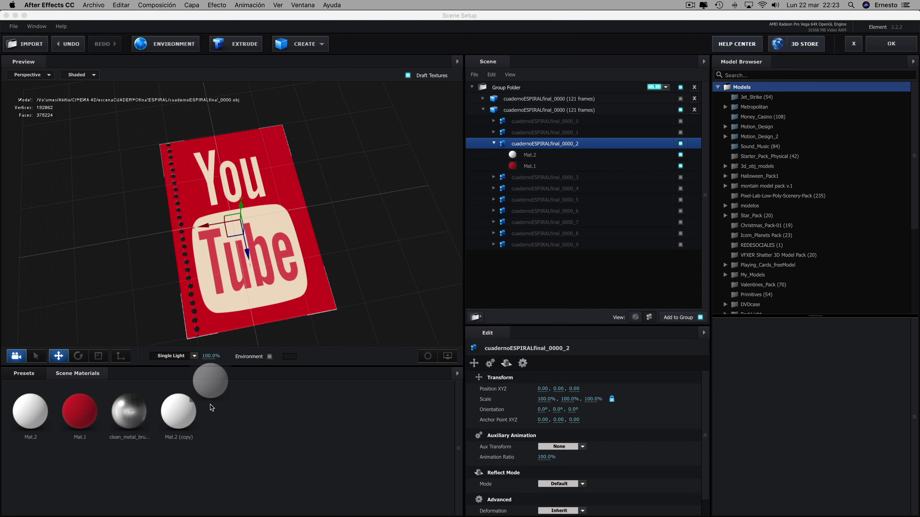
pyautogui.moveTo(532, 173); pyautogui.dragTo(535, 170)
pyautogui.click(535, 166)
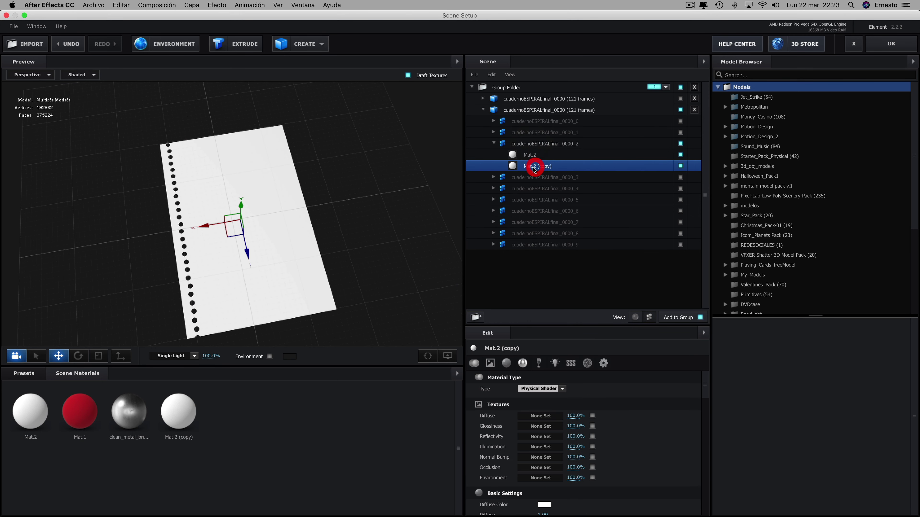
# - Map Custom Layer 1 as diffuse texture with UV repeat 0.20/0.45 and offset 0.17/0.05
pyautogui.click(531, 417)
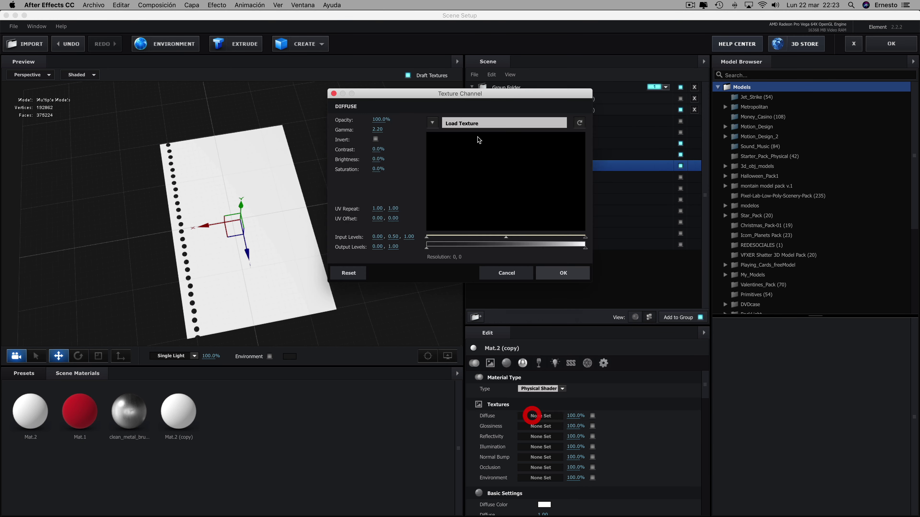
pyautogui.click(436, 125)
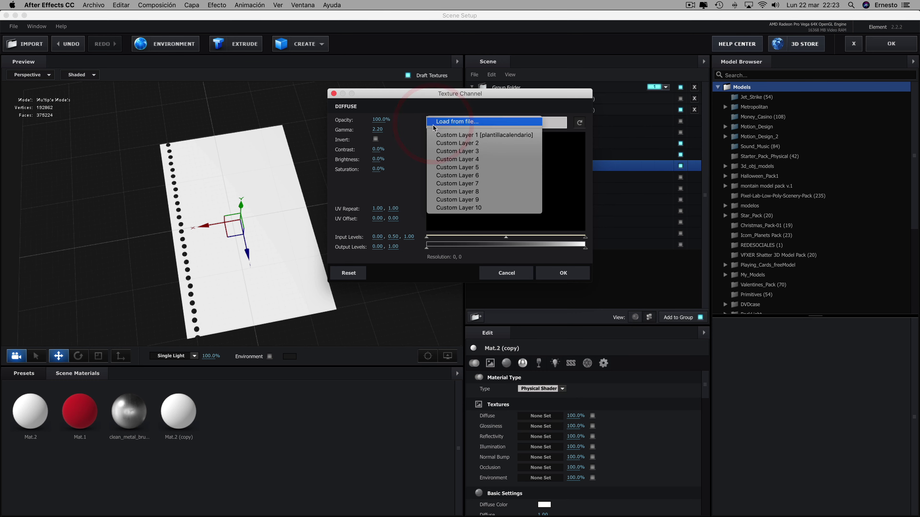
pyautogui.click(482, 135)
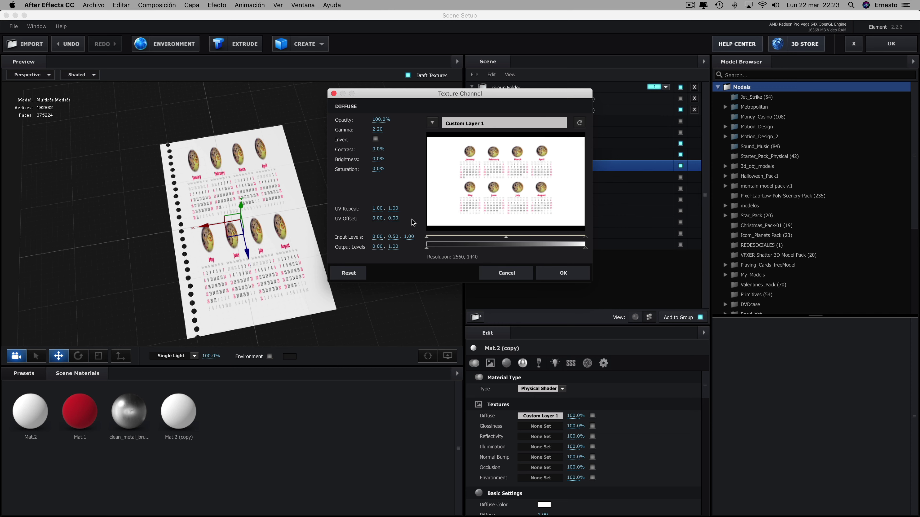
pyautogui.moveTo(378, 209); pyautogui.dragTo(349, 208)
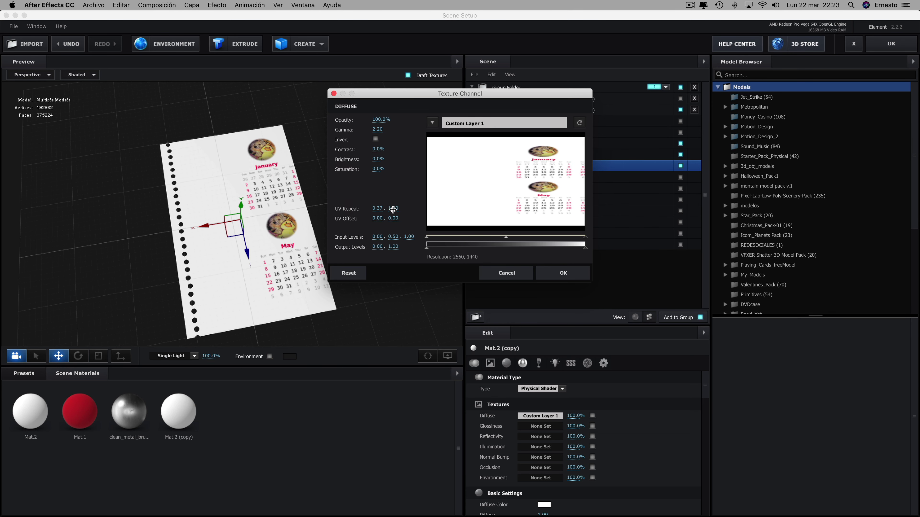
pyautogui.moveTo(393, 209)
pyautogui.mouseDown()
pyautogui.moveTo(382, 208)
pyautogui.moveTo(387, 220)
pyautogui.moveTo(370, 207)
pyautogui.moveTo(377, 220)
pyautogui.moveTo(393, 219)
pyautogui.moveTo(379, 209)
pyautogui.mouseUp()
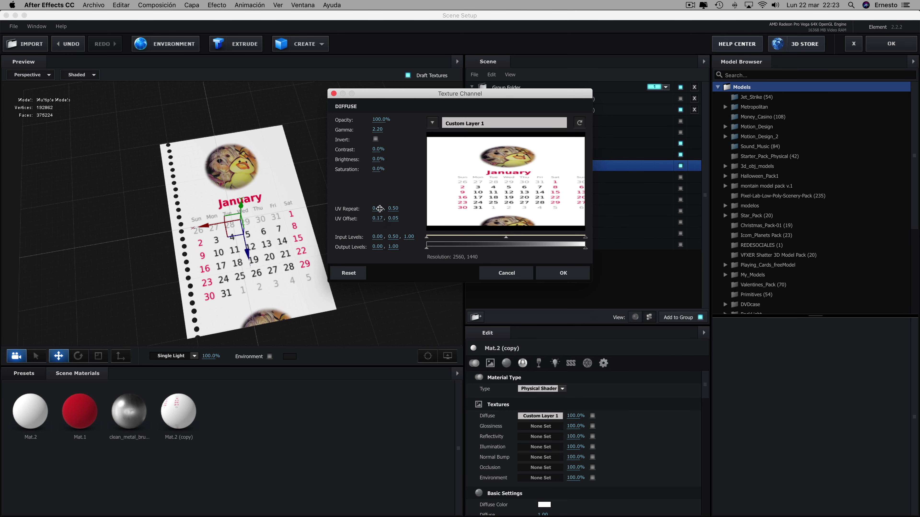
pyautogui.click(379, 209)
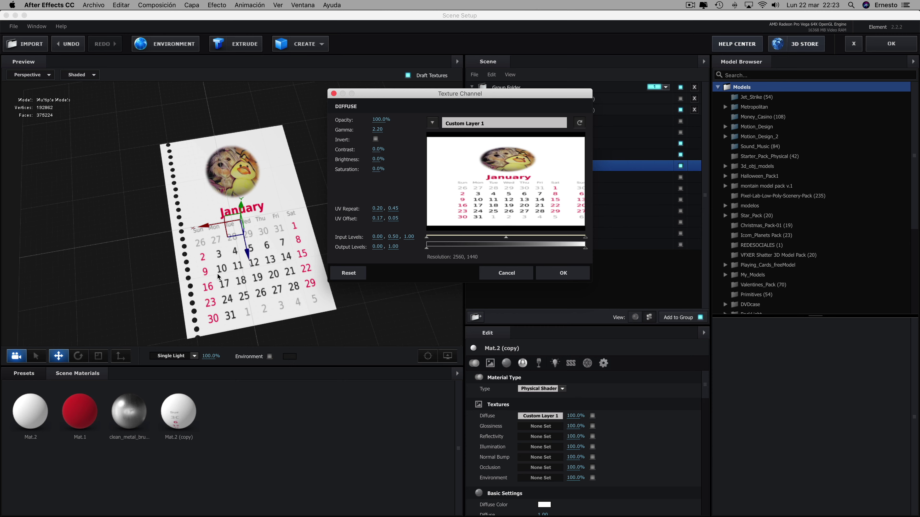
# - Confirm Mat.2 (copy)'s Custom Layer 1 diffuse with UV repeat 0.20, 0.45 and offset 0.17, 0.05
pyautogui.click(564, 274)
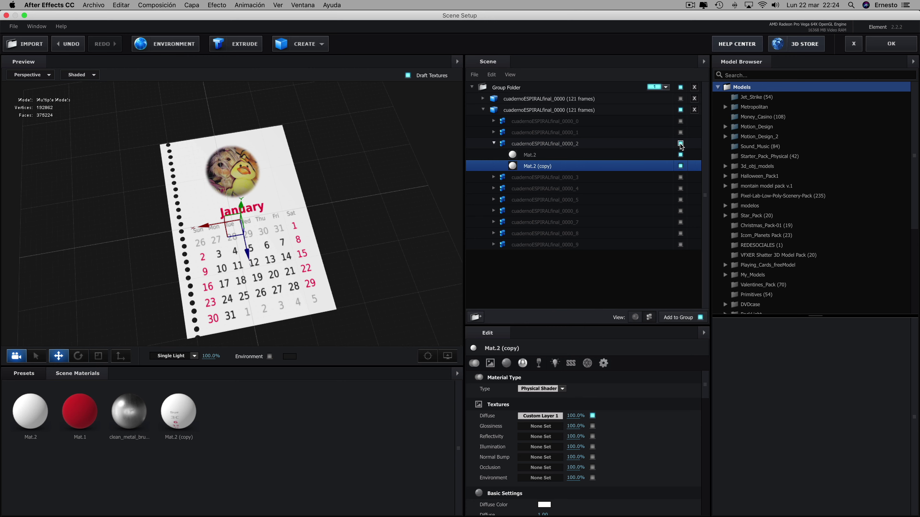
# - Collapse and hide the second notebook model, then duplicate it with Cmd+D
pyautogui.click(483, 109)
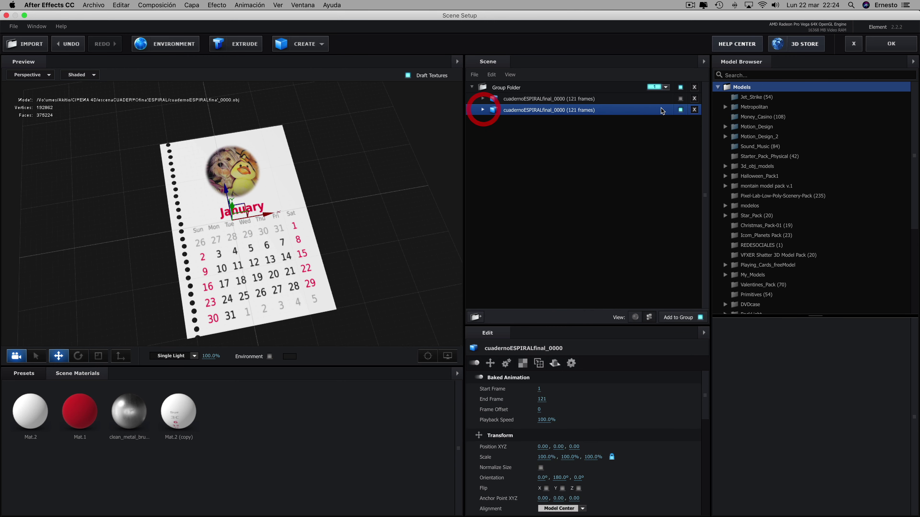
pyautogui.click(680, 109)
pyautogui.click(544, 110)
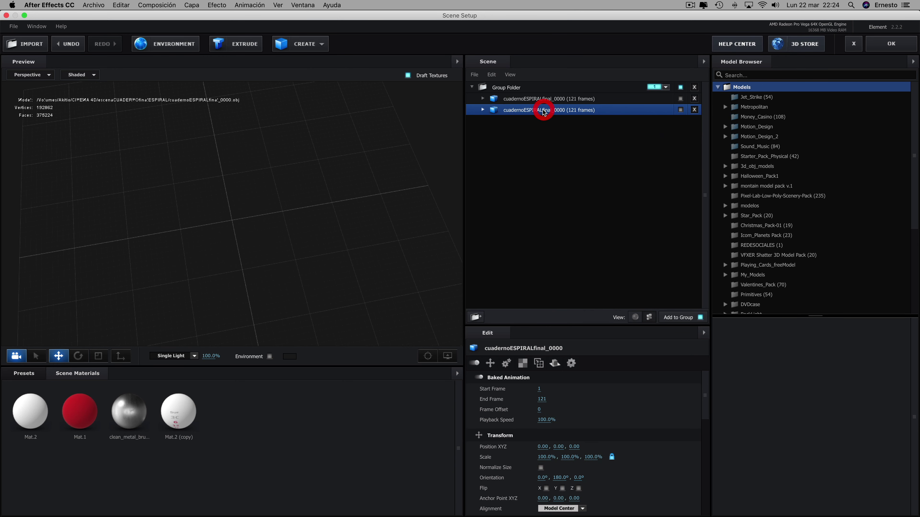
pyautogui.press('super+d')
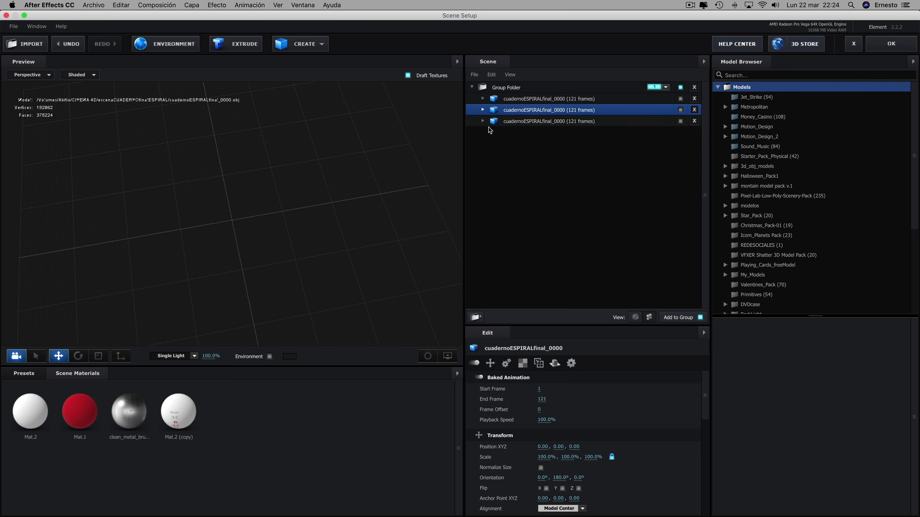
# - Make the third notebook copy visible, showing page _0000_3 instead of _0000_2
pyautogui.click(482, 121)
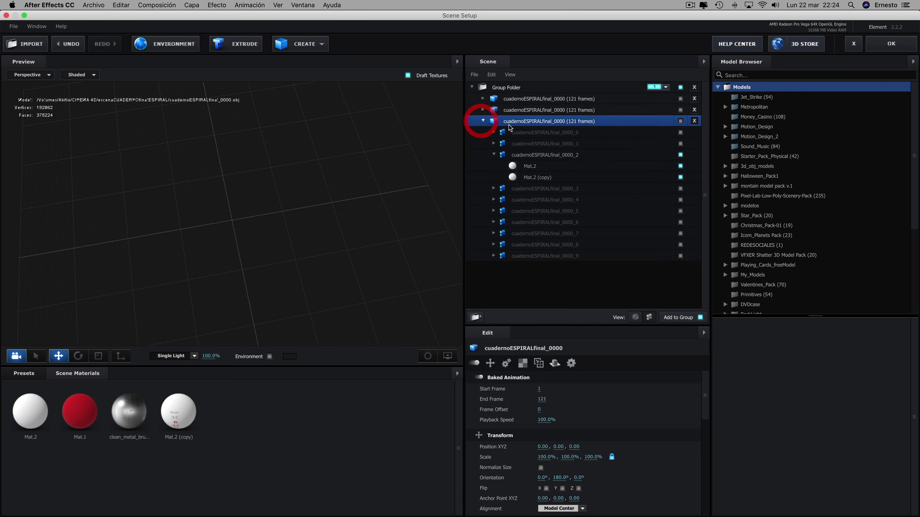
pyautogui.click(680, 121)
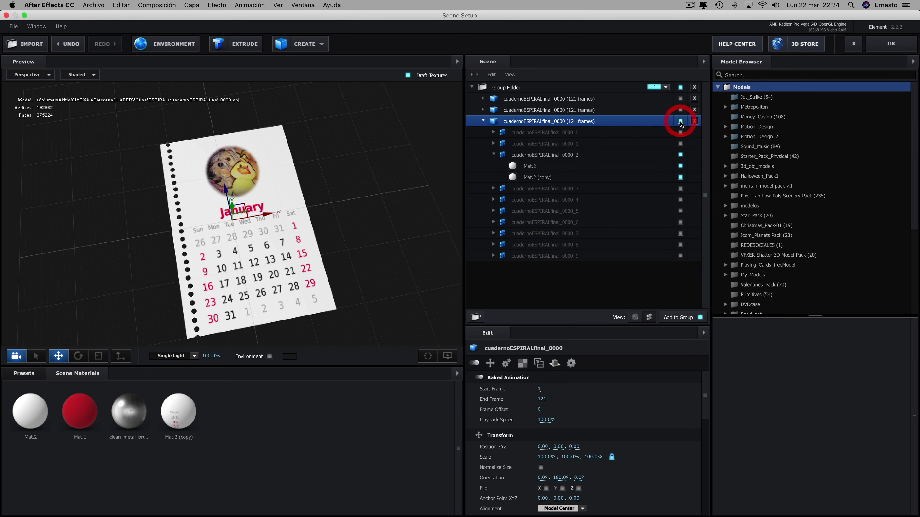
pyautogui.click(681, 155)
pyautogui.click(680, 188)
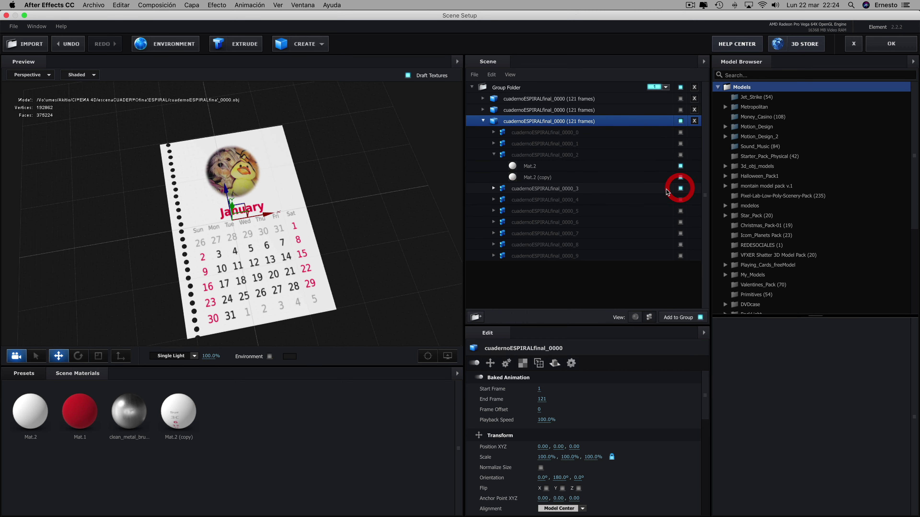
pyautogui.click(493, 188)
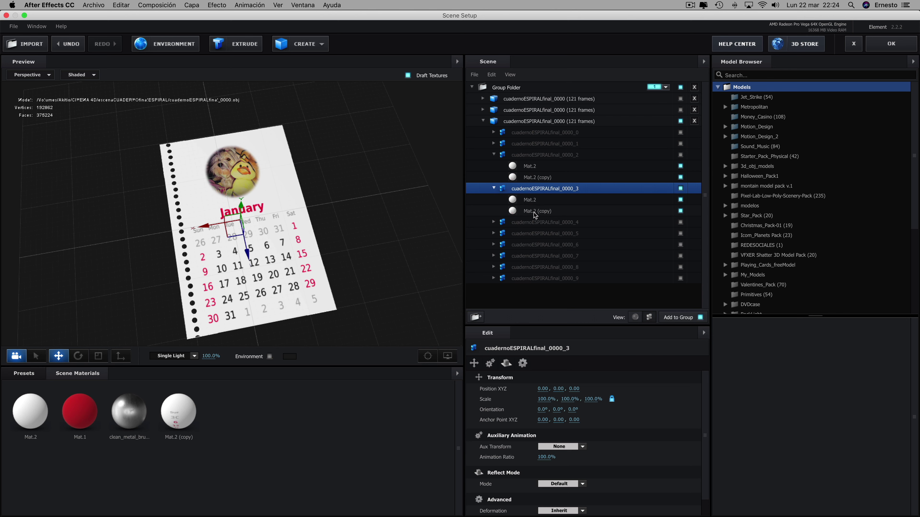
# - Duplicate Mat.2 (copy) and assign the new Mat.2 (copy) (copy) to page _0000_3
pyautogui.rightClick(182, 415)
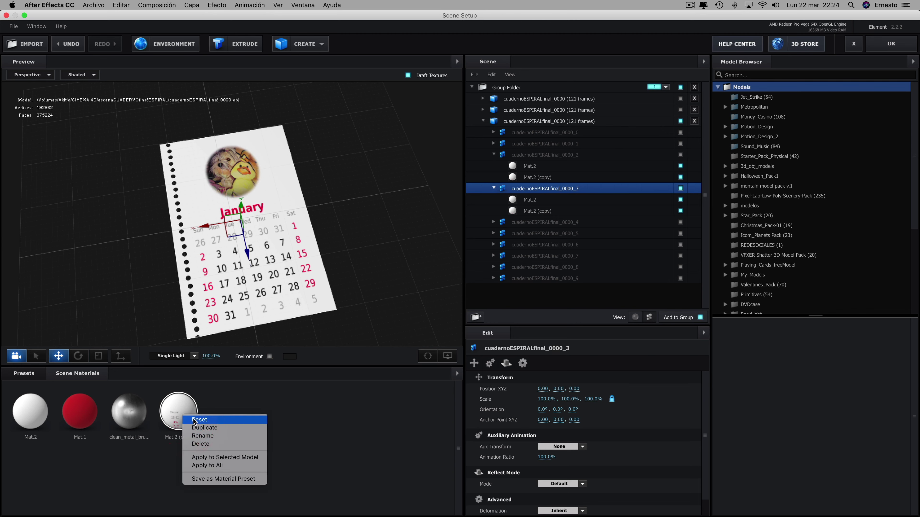
pyautogui.click(204, 429)
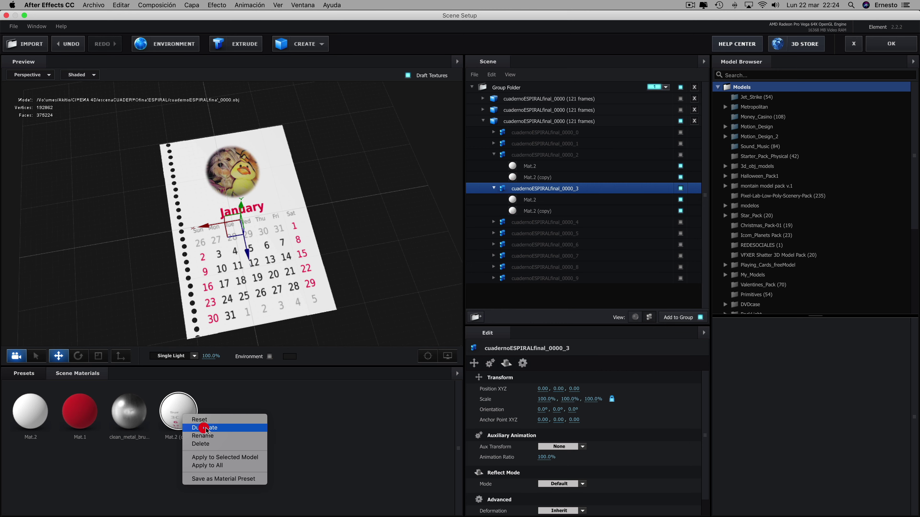
pyautogui.moveTo(230, 418); pyautogui.dragTo(538, 212)
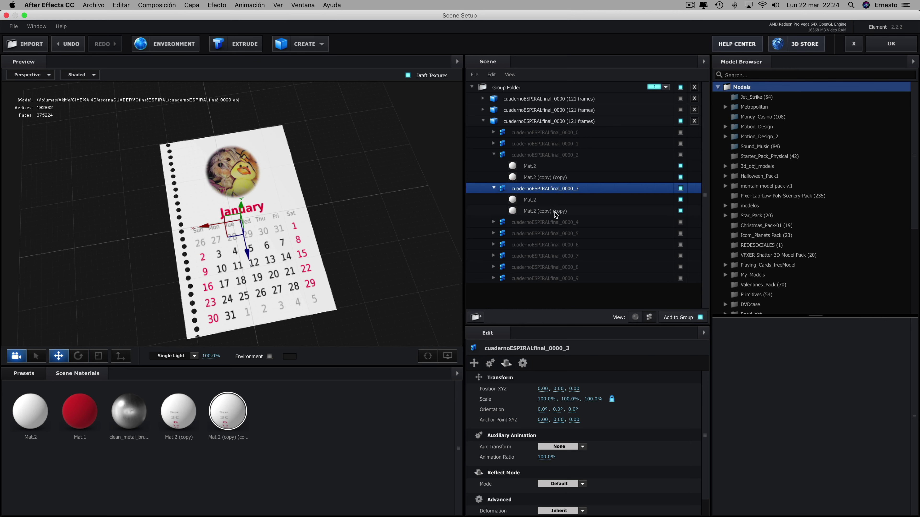
pyautogui.click(483, 110)
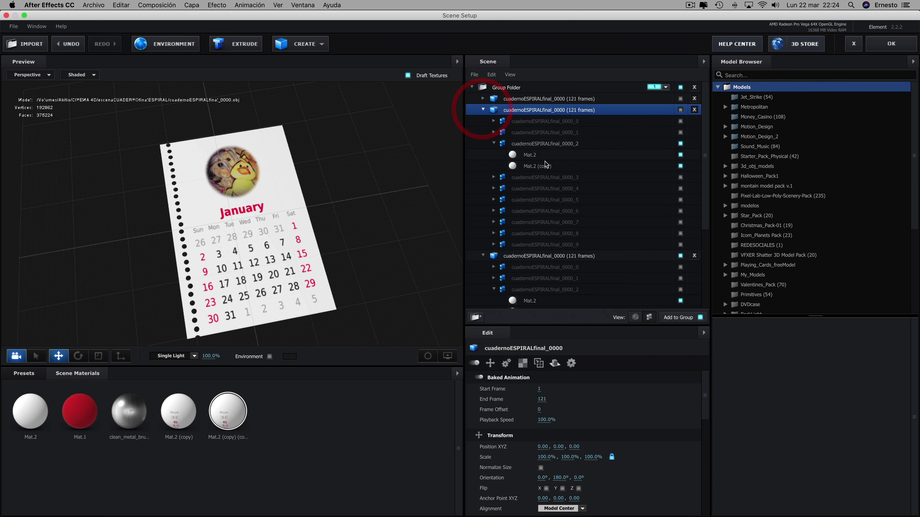
pyautogui.click(483, 110)
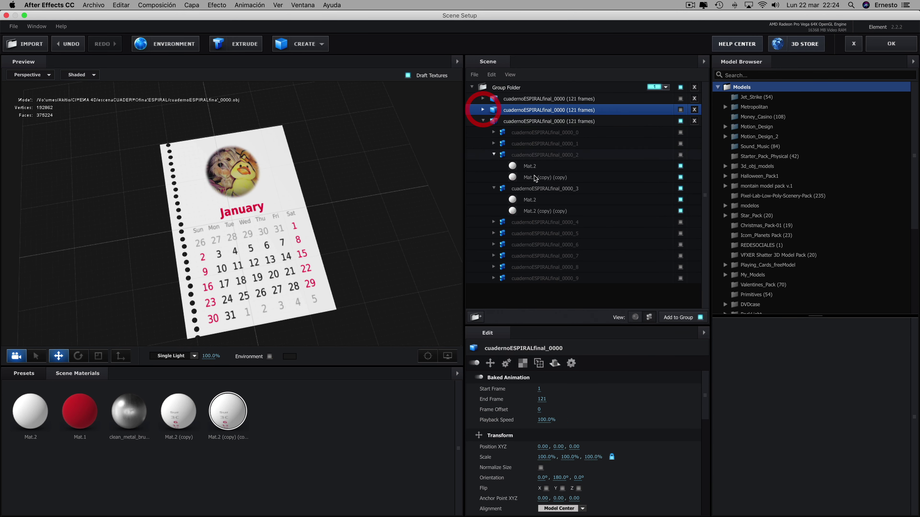
pyautogui.click(496, 155)
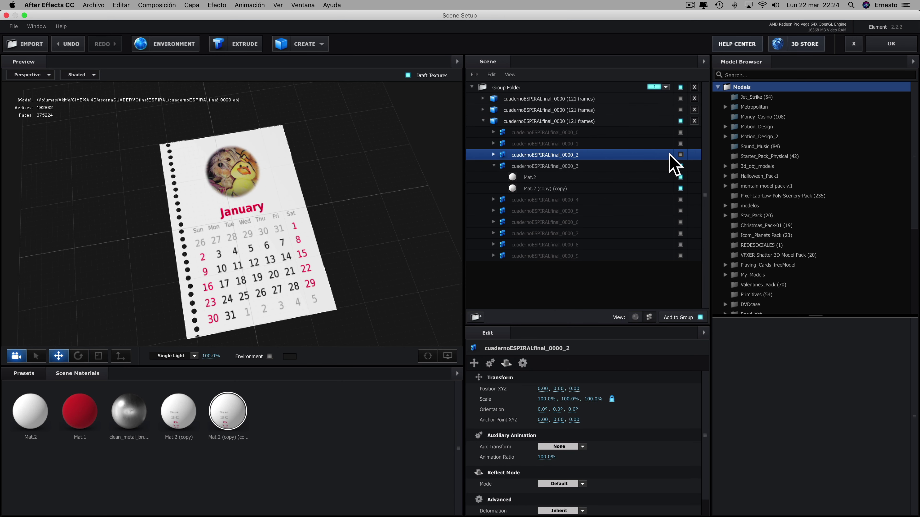
pyautogui.click(544, 189)
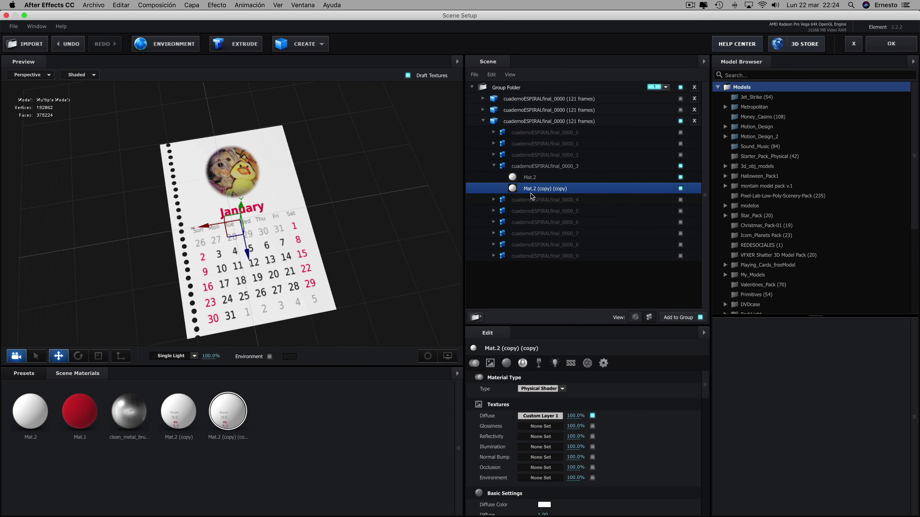
# - Set page 3's diffuse texture to UV offset 0.33, 0.05 and repeat 0.18, 0.45 for February
pyautogui.click(543, 416)
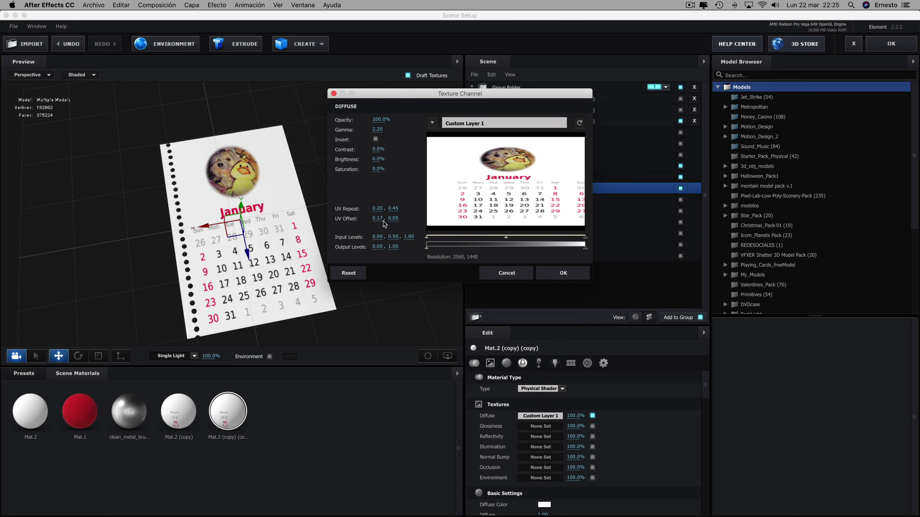
pyautogui.moveTo(380, 218); pyautogui.dragTo(377, 210)
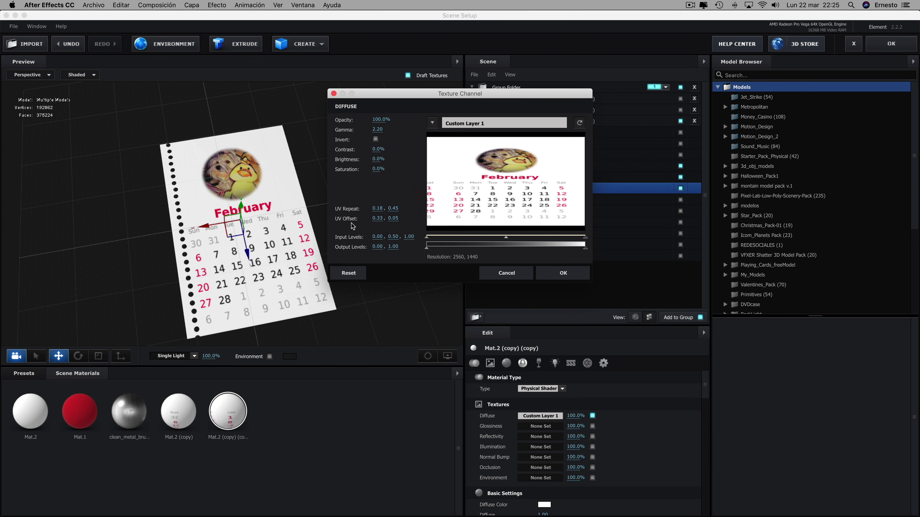
# - Confirm the February offset, then hide the third notebook copy and duplicate it
pyautogui.click(563, 273)
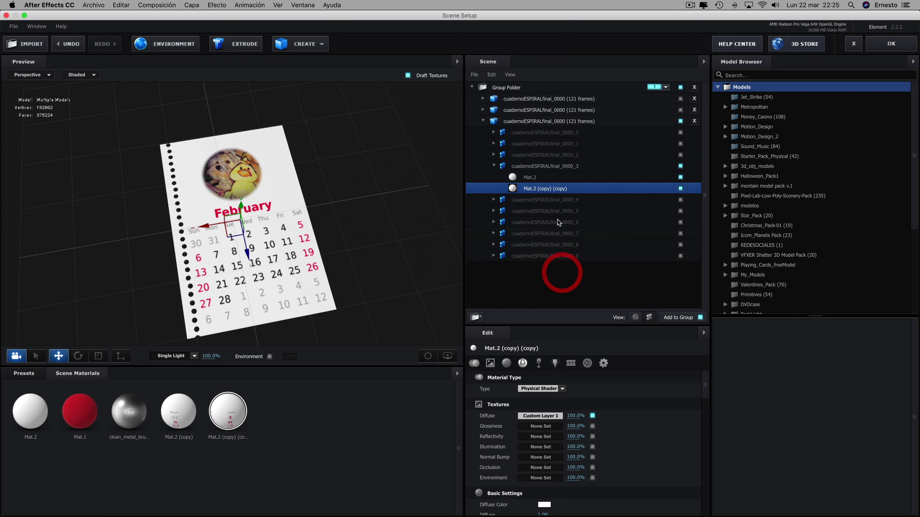
pyautogui.click(483, 121)
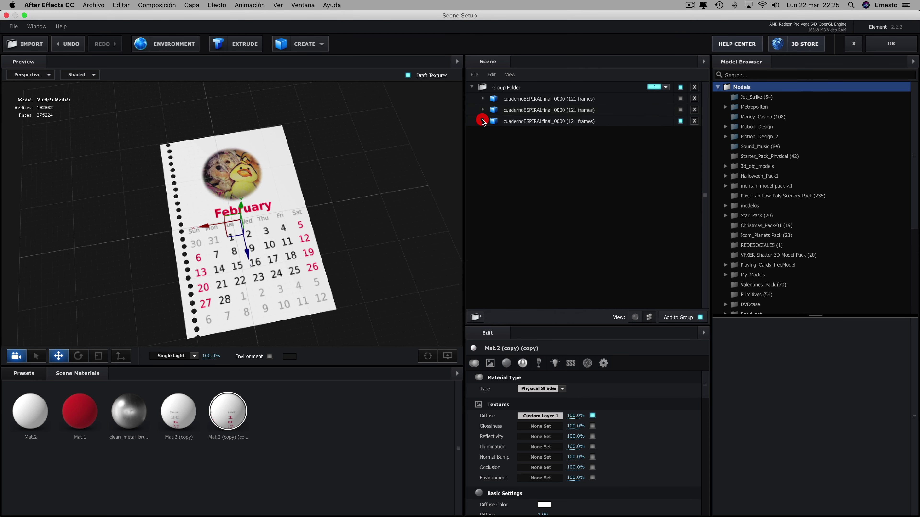
pyautogui.click(527, 123)
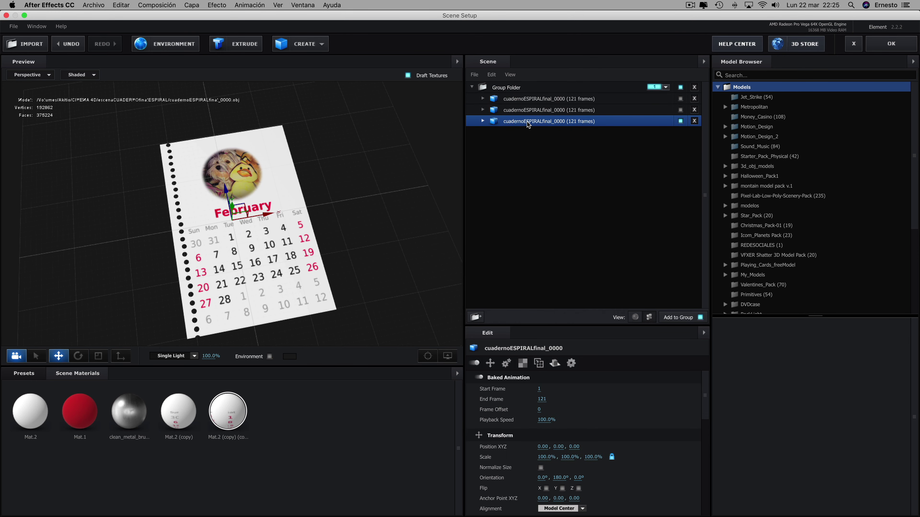
pyautogui.click(680, 121)
pyautogui.click(555, 121)
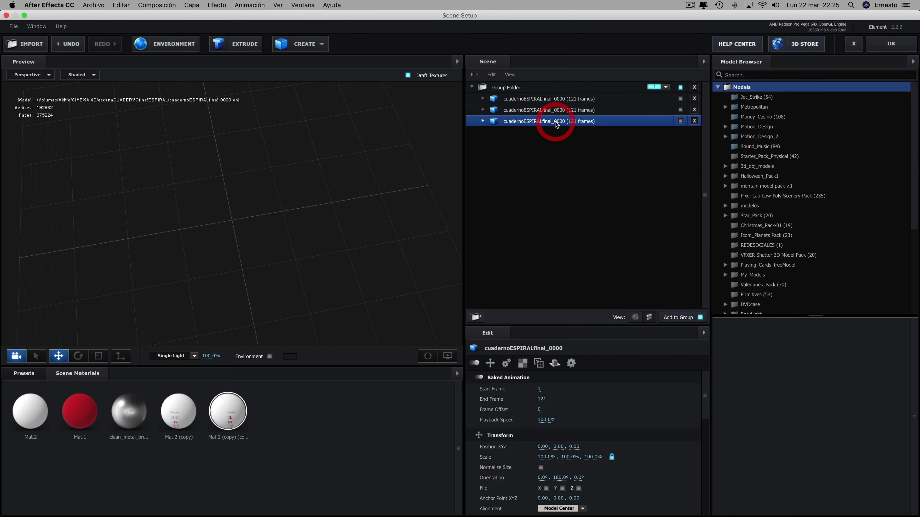
pyautogui.press('super+d')
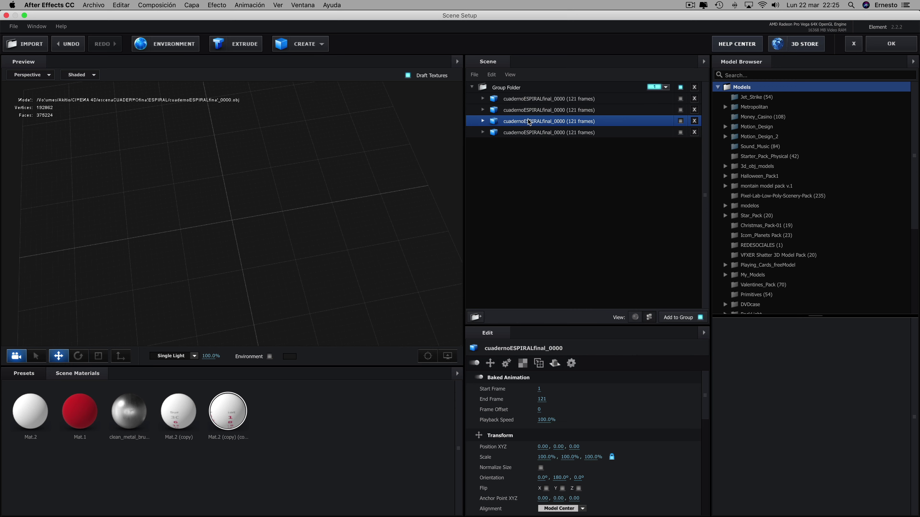
# - Make the fourth copy visible, showing page _0000_4 instead of _0000_3
pyautogui.click(680, 133)
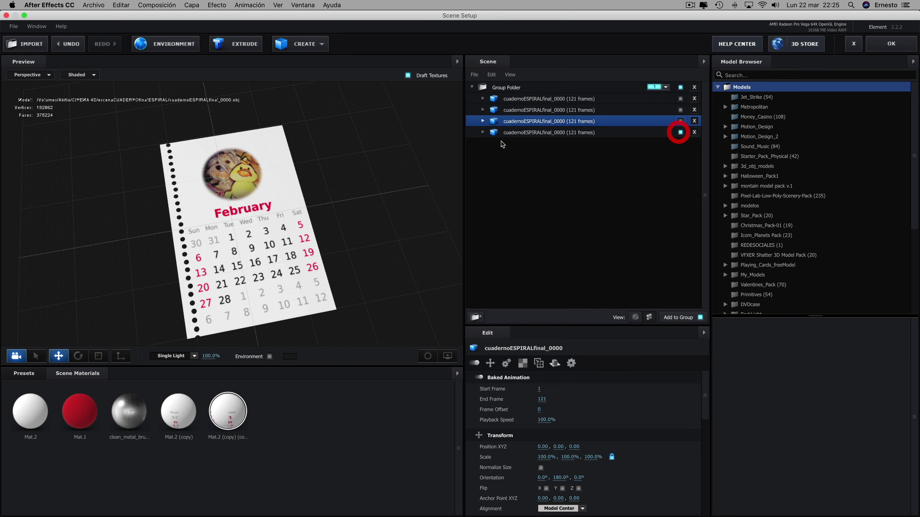
pyautogui.click(483, 132)
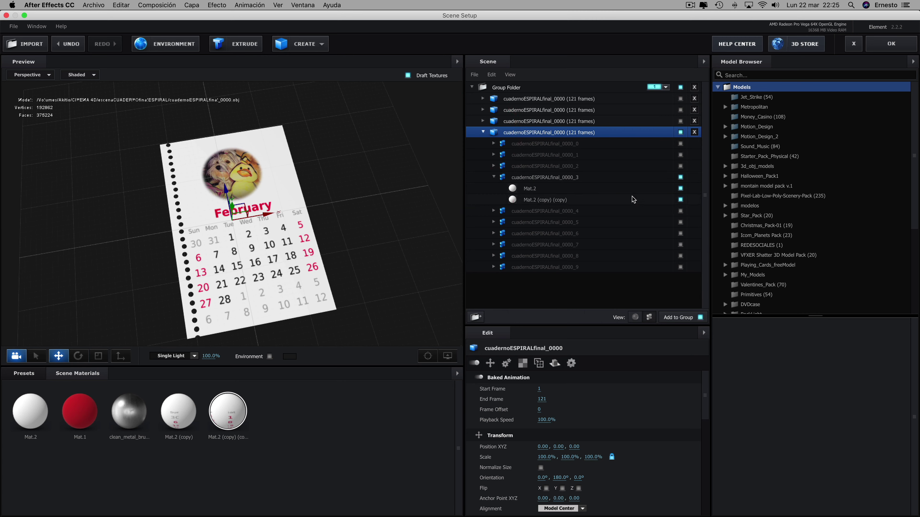
pyautogui.click(680, 177)
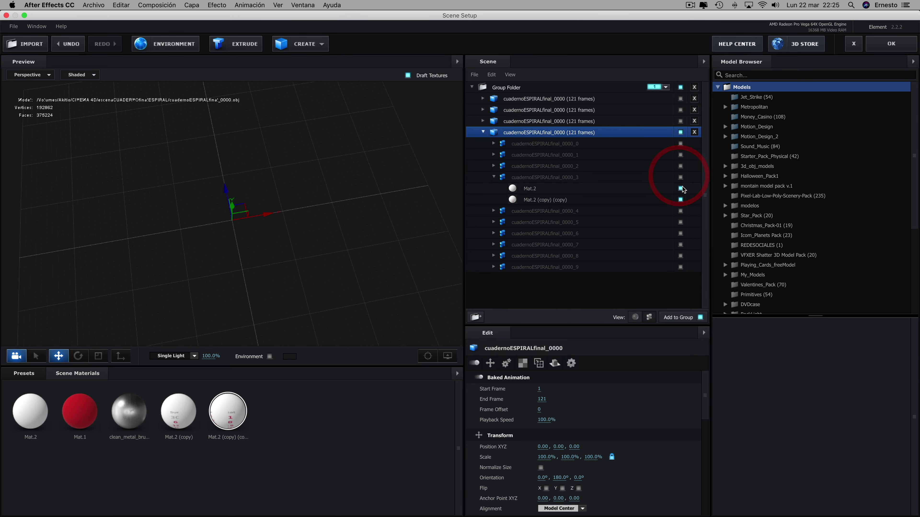
pyautogui.click(680, 211)
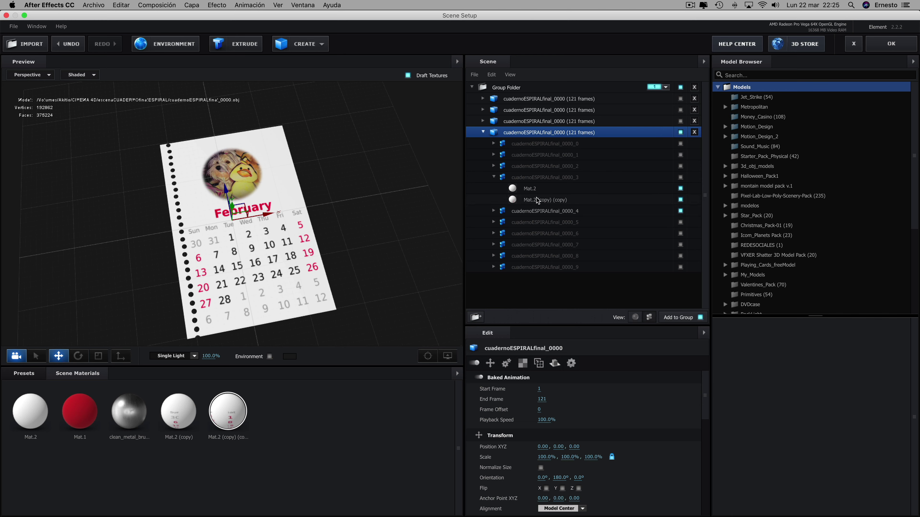
# - Duplicate the newest material and apply Mat.2 (copy) (copy) (copy) to the fourth copy's page
pyautogui.rightClick(234, 417)
pyautogui.click(253, 434)
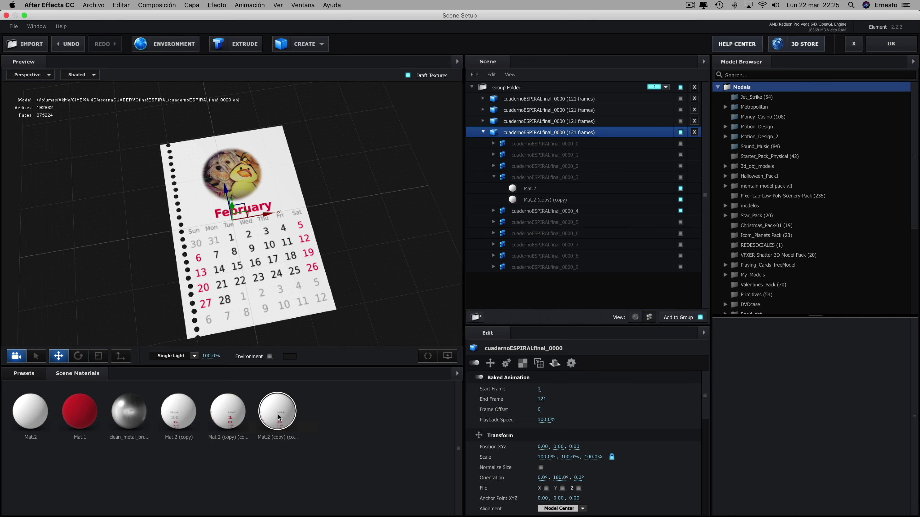
pyautogui.moveTo(279, 418); pyautogui.dragTo(549, 203)
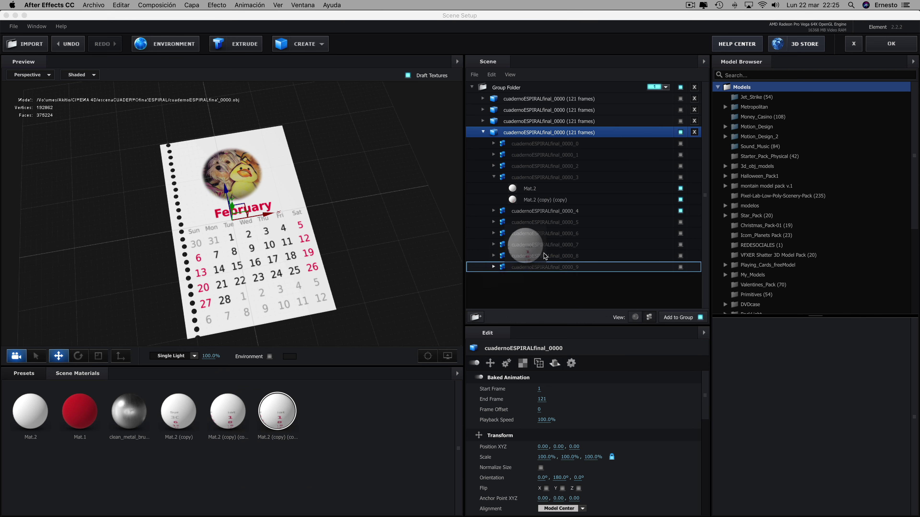
pyautogui.moveTo(548, 203); pyautogui.dragTo(550, 200)
pyautogui.click(550, 200)
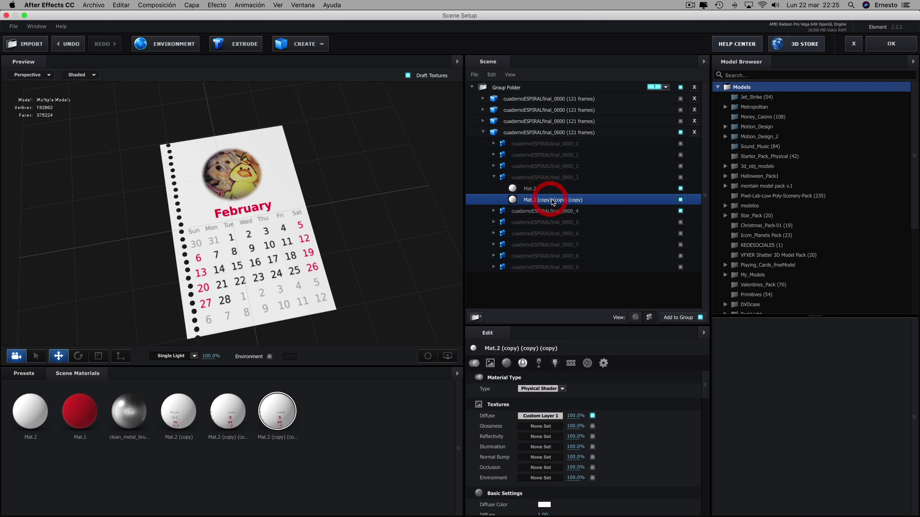
# - Keep page _0000_3 hidden in the fourth copy and expand page _0000_4
pyautogui.click(483, 122)
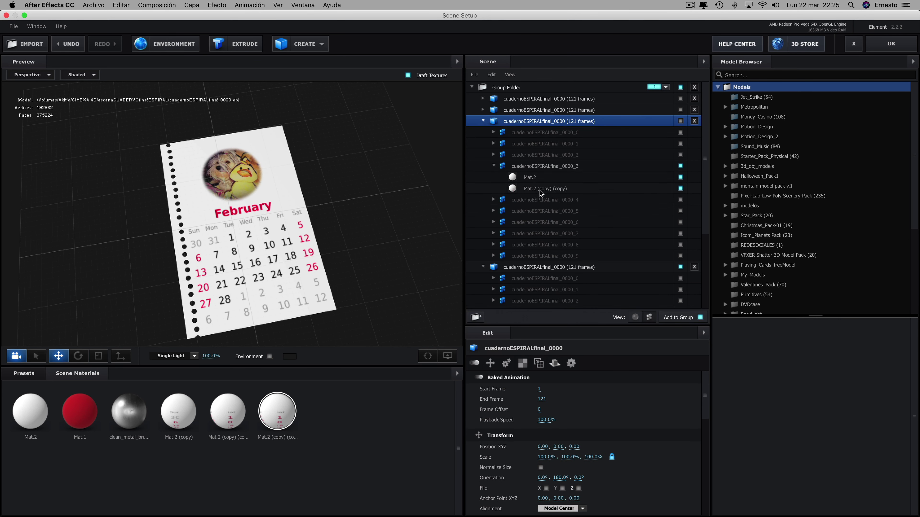
pyautogui.click(483, 121)
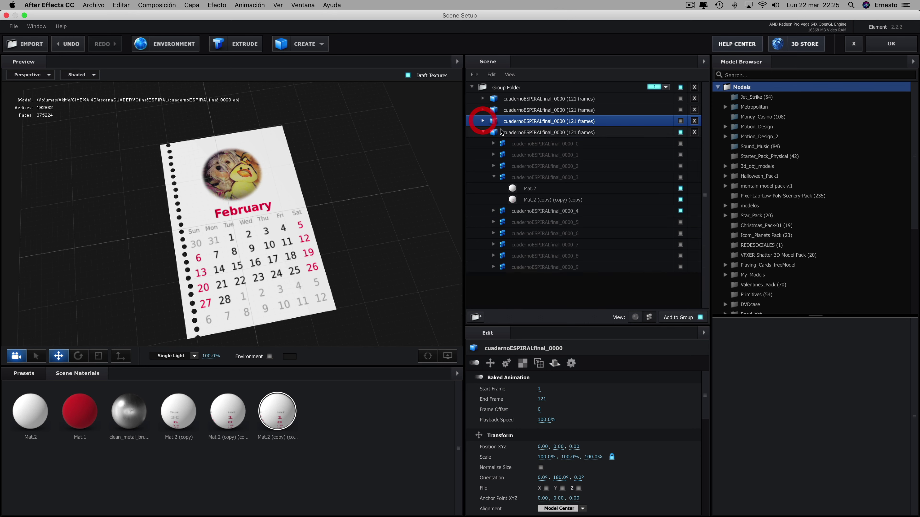
pyautogui.click(482, 120)
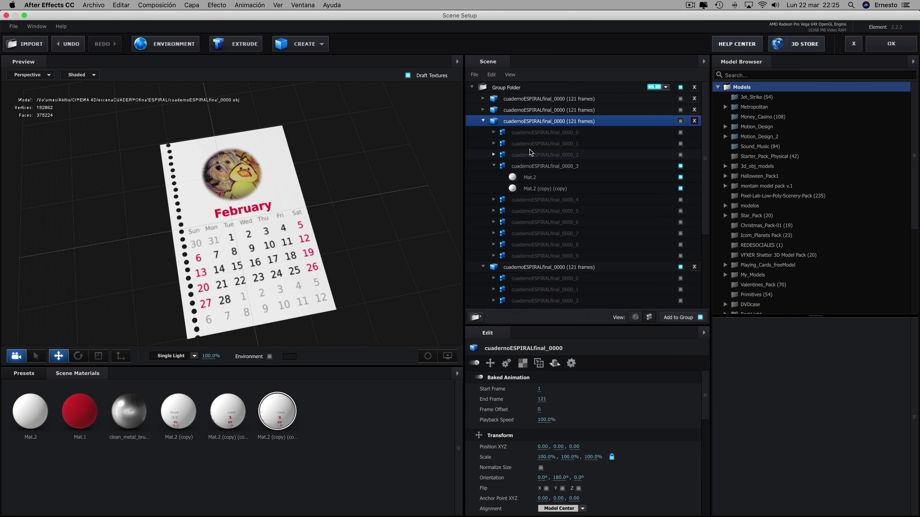
pyautogui.click(482, 121)
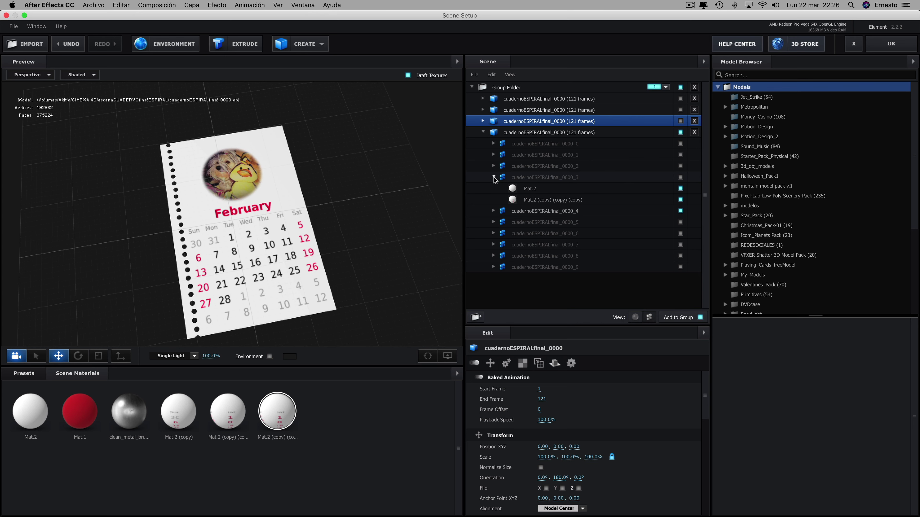
pyautogui.click(680, 178)
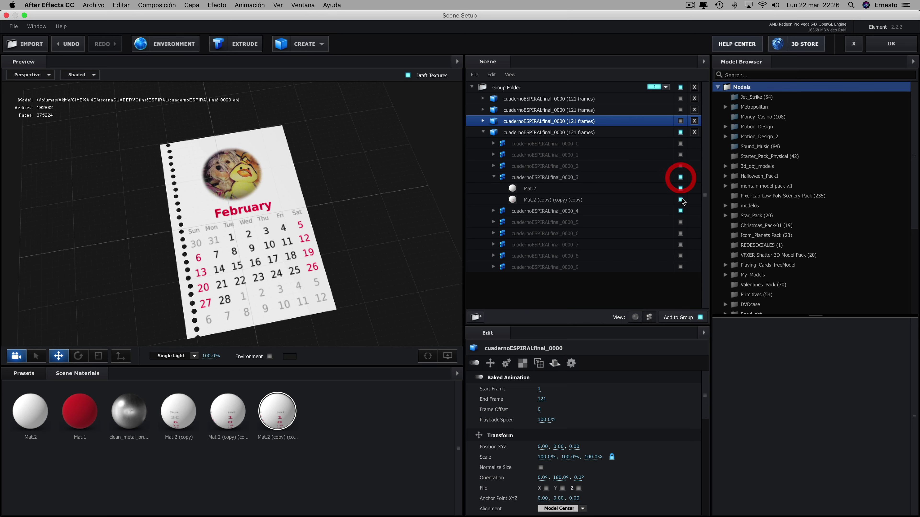
pyautogui.click(681, 178)
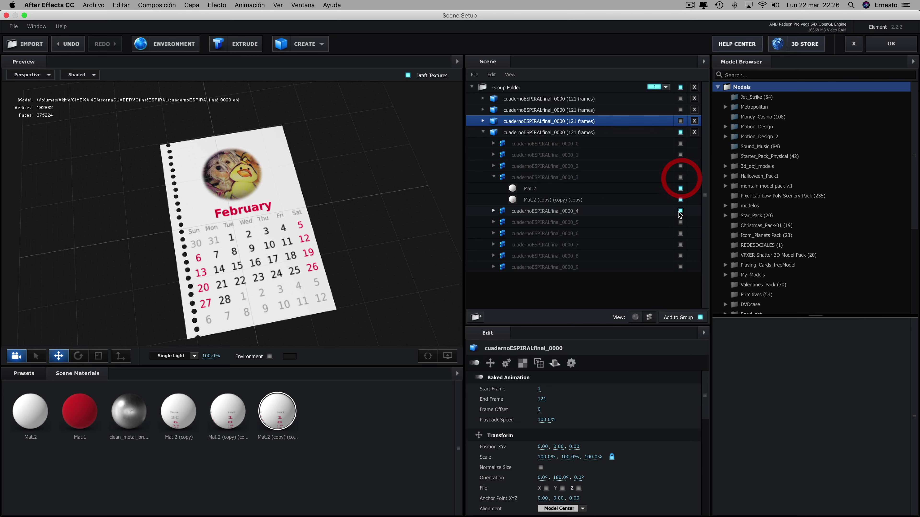
pyautogui.click(493, 210)
# - Shift the fourth copy's diffuse UV offset X to 0.45 so the page shows March
pyautogui.click(495, 176)
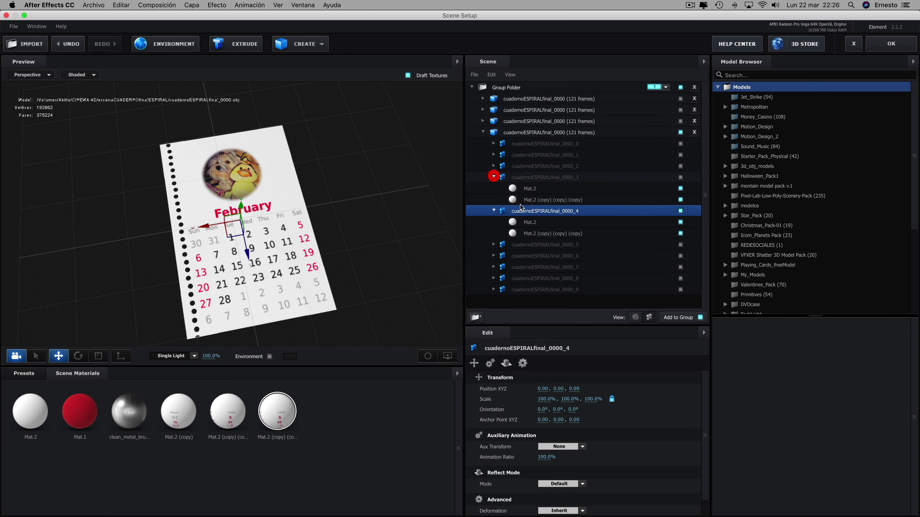
pyautogui.click(530, 210)
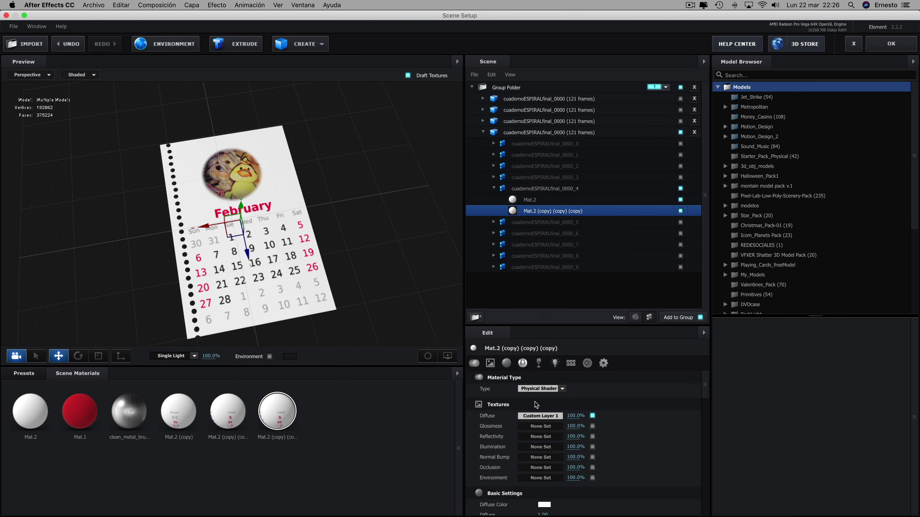
pyautogui.click(541, 416)
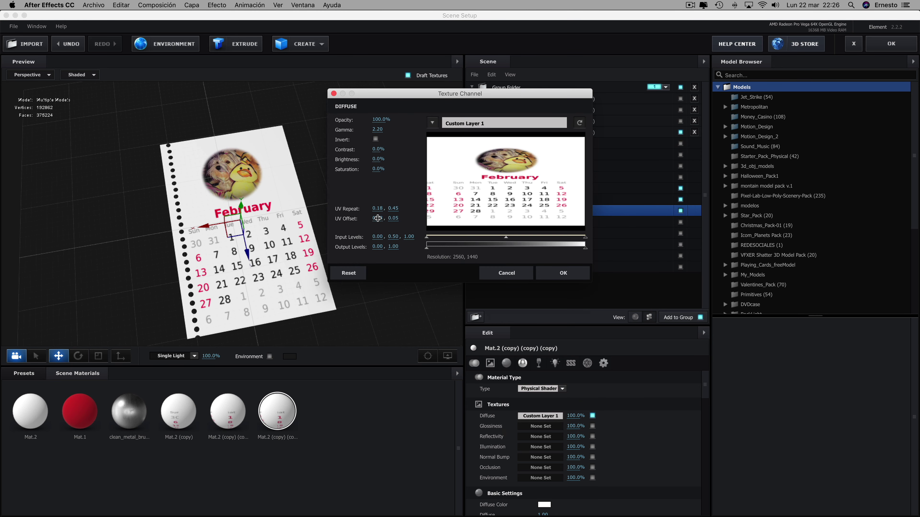
pyautogui.moveTo(377, 218); pyautogui.dragTo(385, 219)
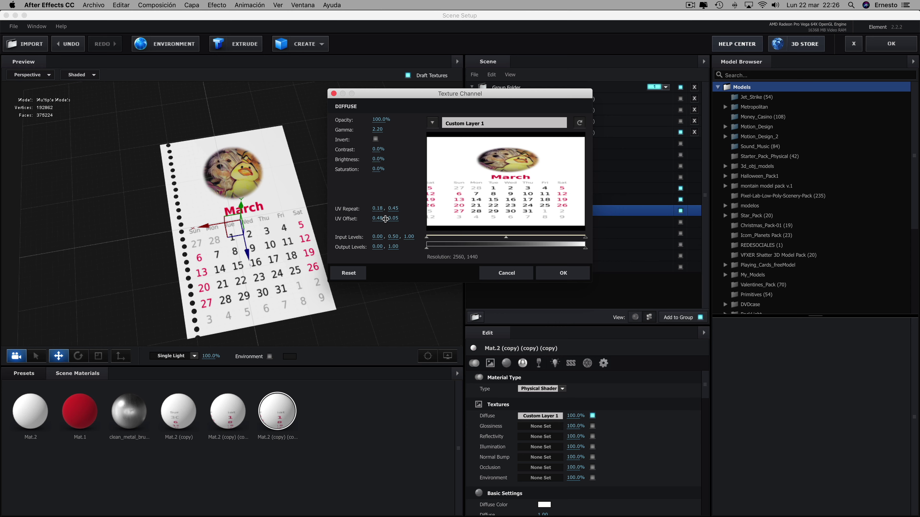
pyautogui.click(564, 273)
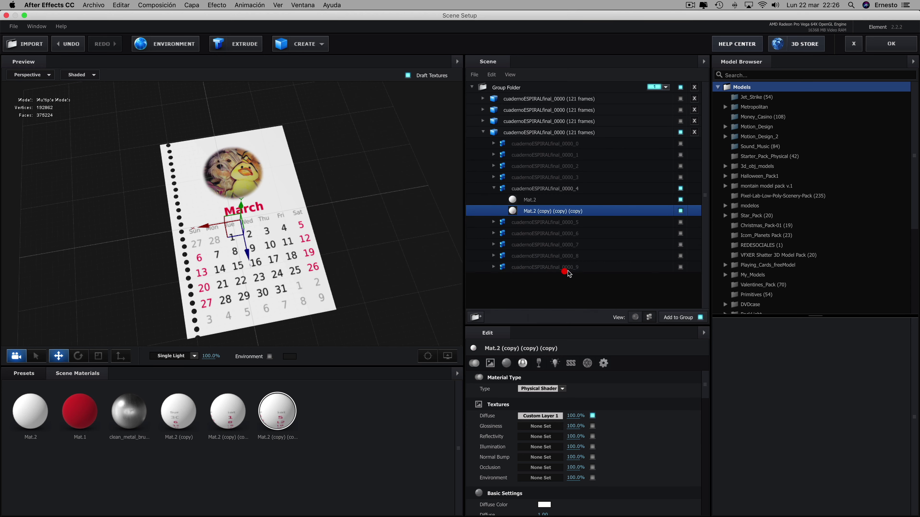
pyautogui.click(484, 133)
pyautogui.click(532, 135)
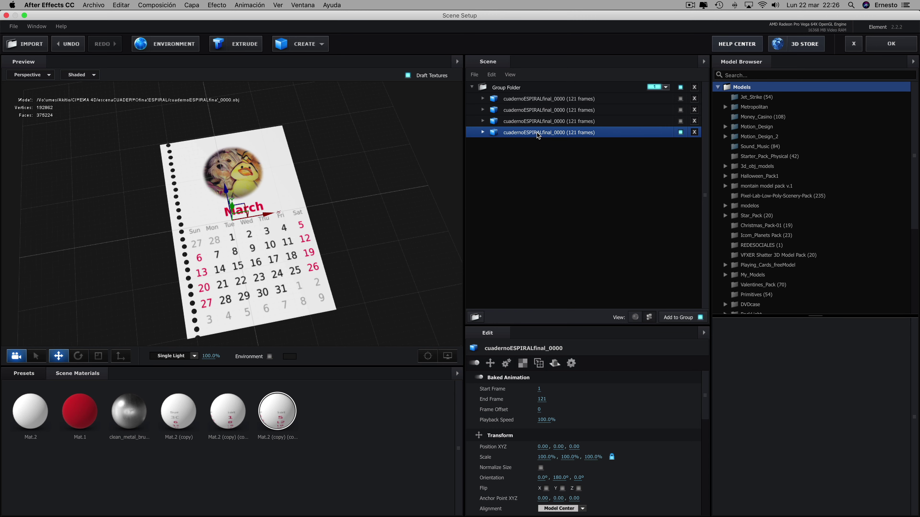
# - Duplicate the fourth copy into a fifth, showing page _0000_5 instead of _0000_4
pyautogui.press('super+d')
pyautogui.click(679, 133)
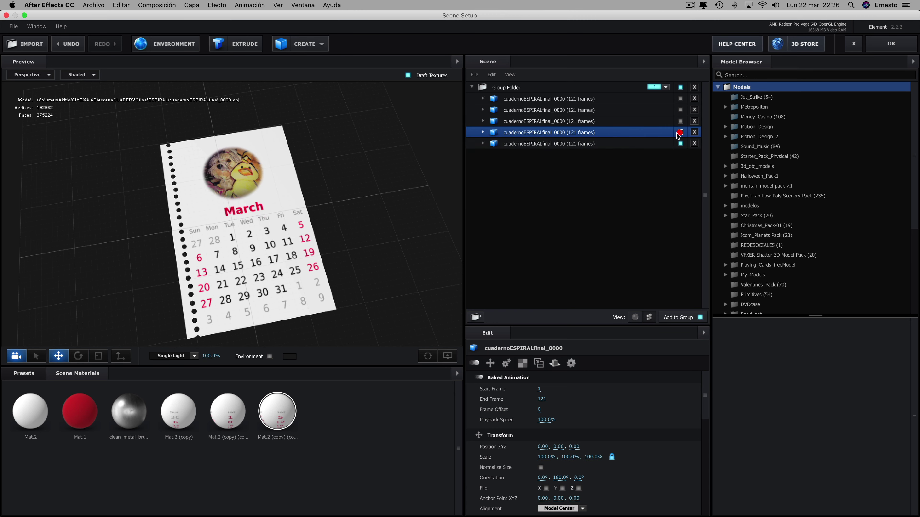
pyautogui.click(483, 143)
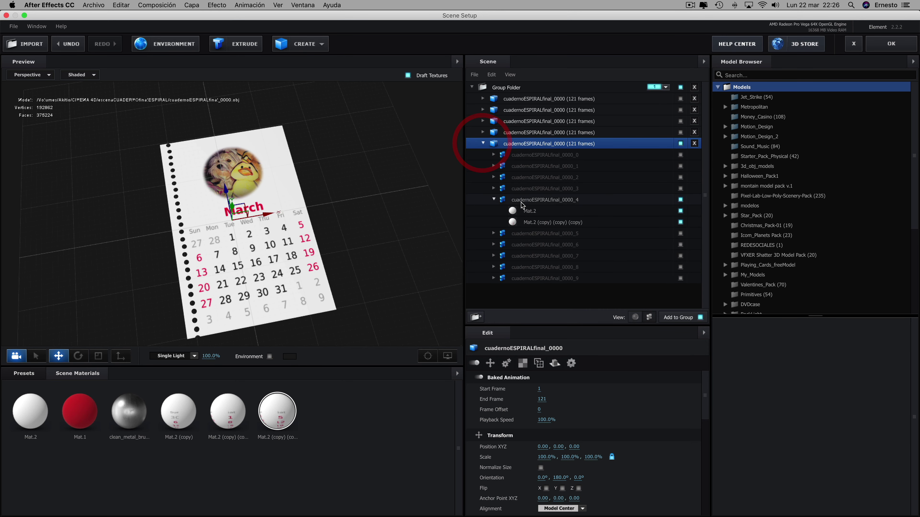
pyautogui.click(681, 200)
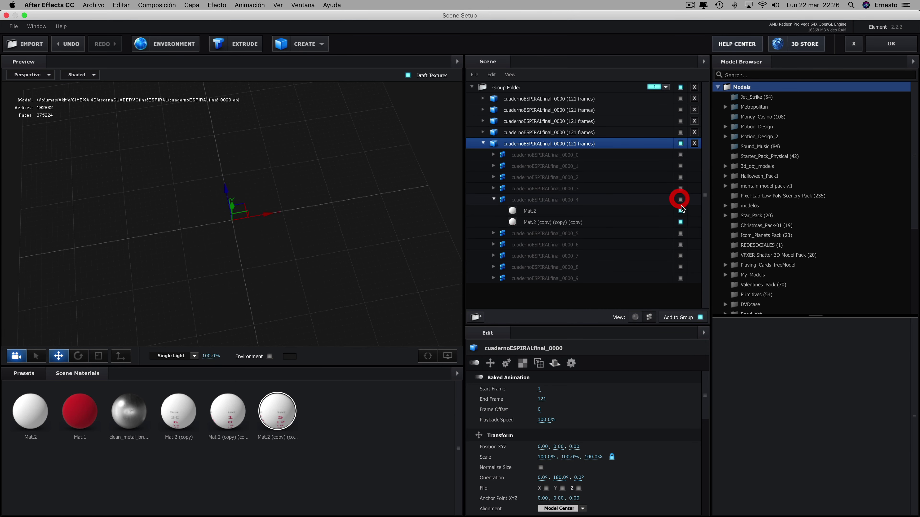
pyautogui.click(679, 234)
pyautogui.click(493, 234)
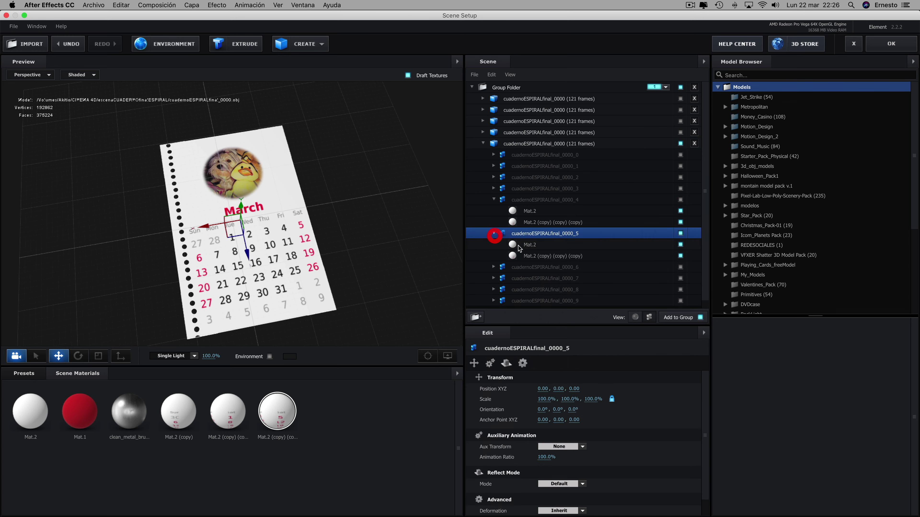
pyautogui.click(539, 256)
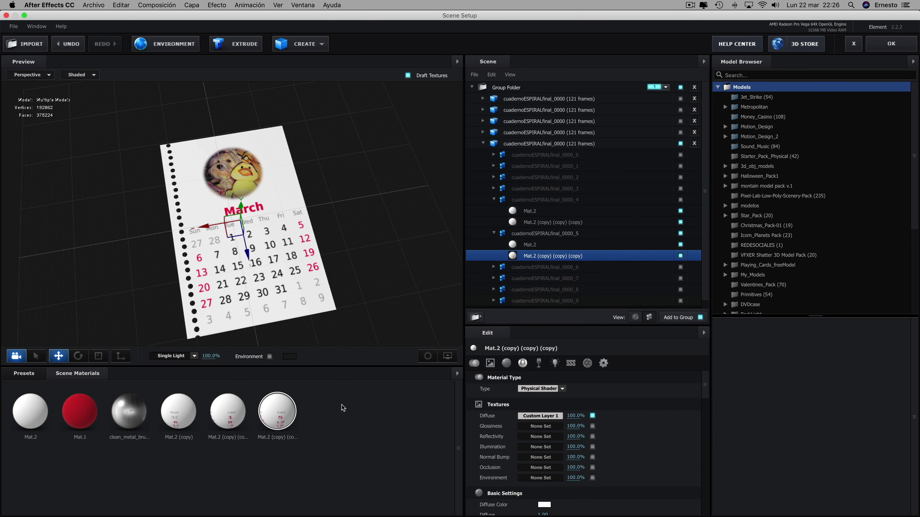
# - Give page _0000_5 a duplicated material offset to show April, then hide the fifth copy
pyautogui.rightClick(278, 415)
pyautogui.click(302, 426)
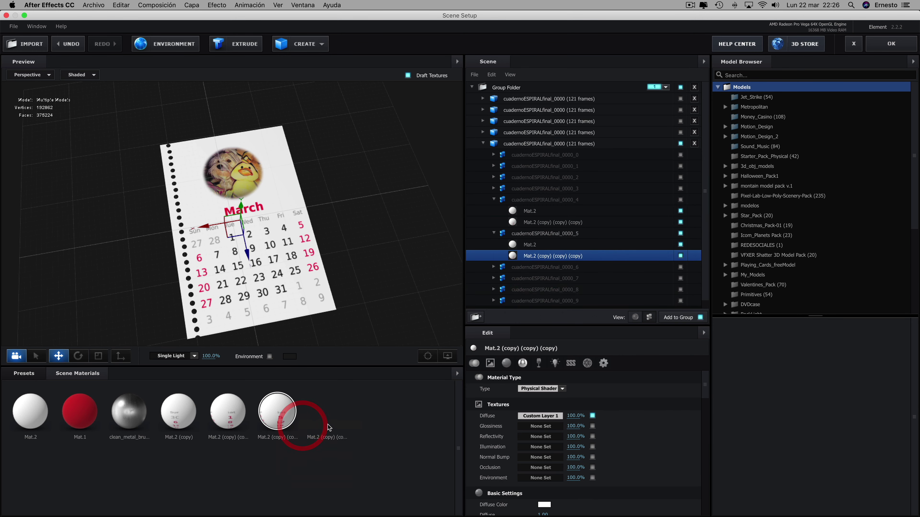
pyautogui.moveTo(330, 420); pyautogui.dragTo(548, 258)
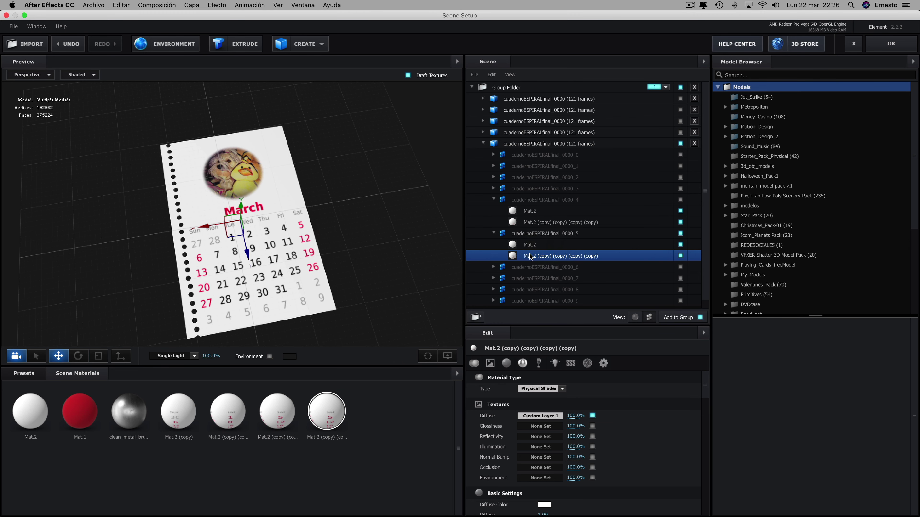
pyautogui.click(541, 418)
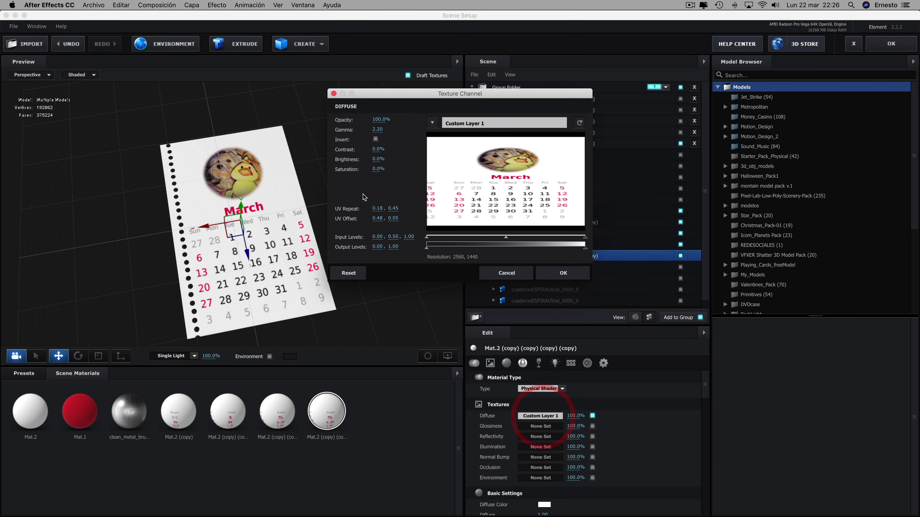
pyautogui.moveTo(377, 218); pyautogui.dragTo(385, 219)
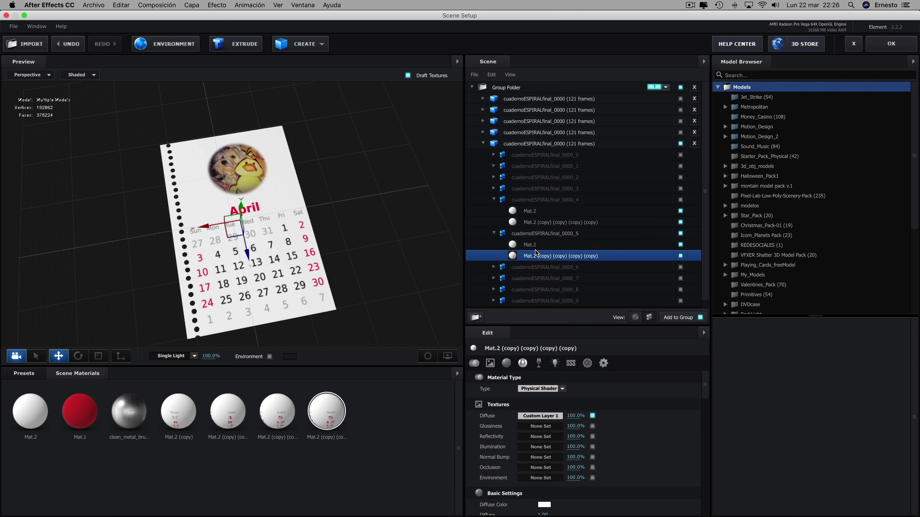
pyautogui.click(484, 145)
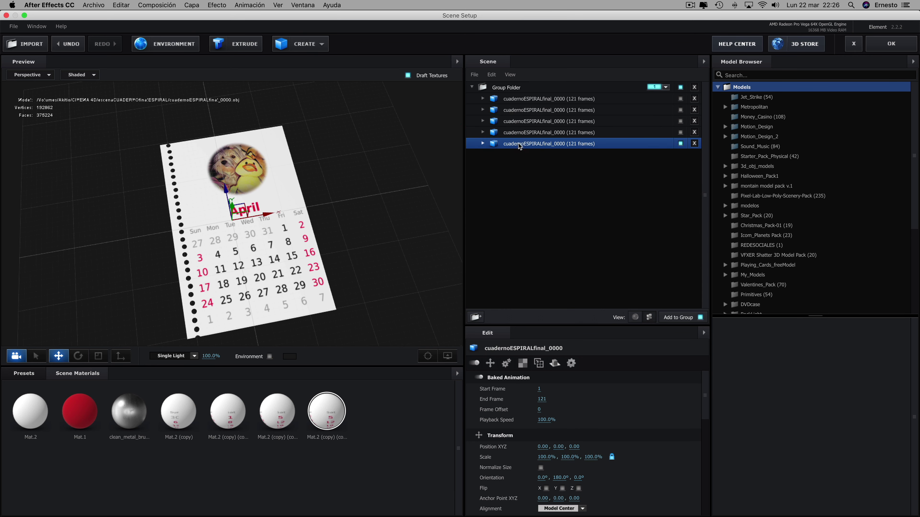
pyautogui.click(681, 143)
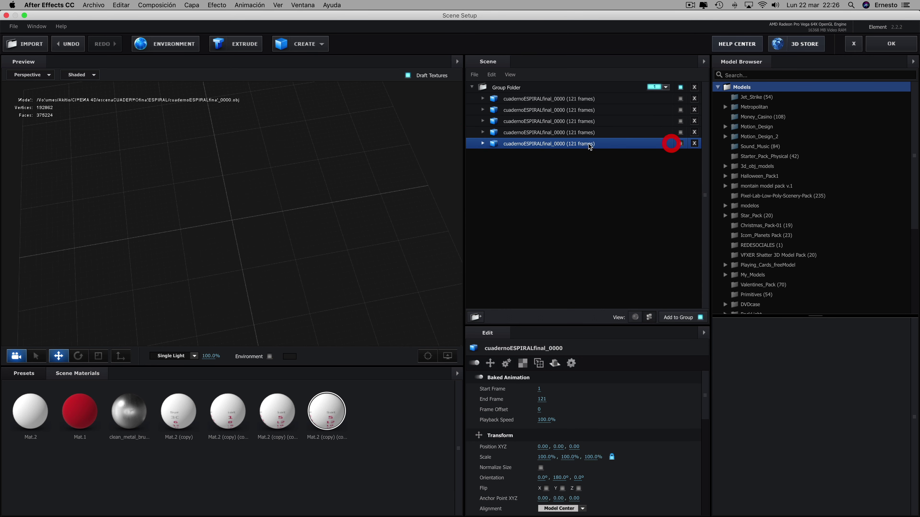
# - Duplicate the fifth copy into a sixth, showing page _0000_6 instead of _0000_5
pyautogui.press('super+d')
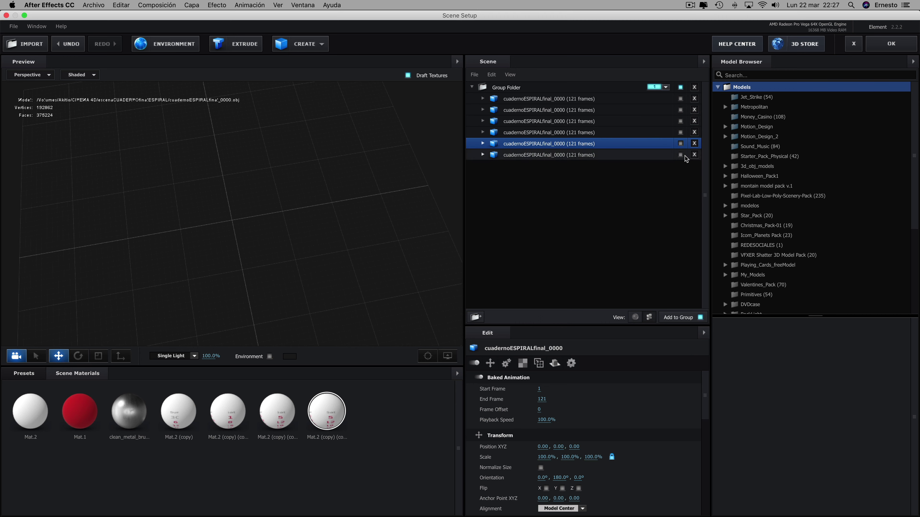
pyautogui.click(681, 155)
pyautogui.click(484, 154)
pyautogui.click(485, 156)
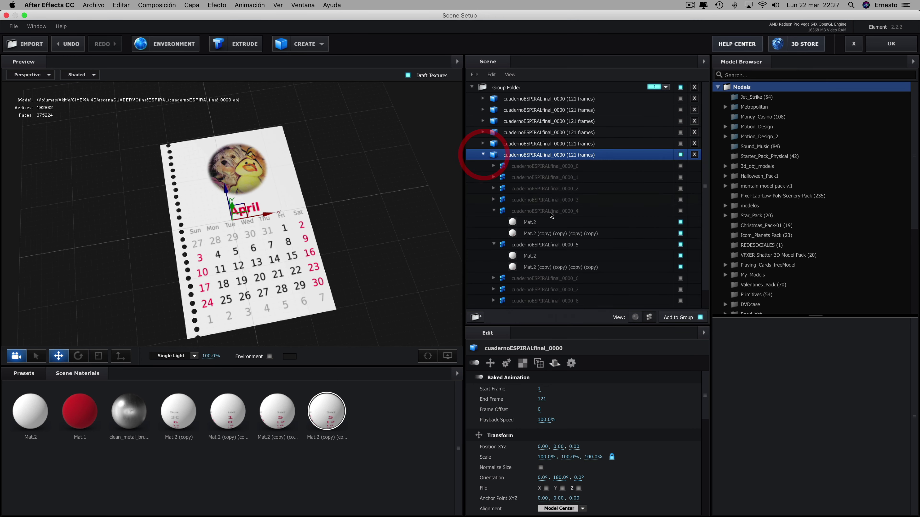
pyautogui.click(493, 211)
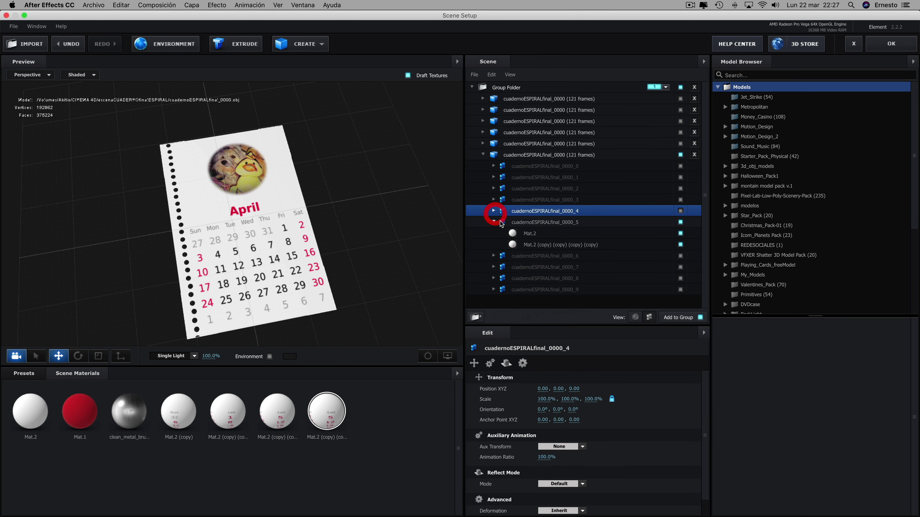
pyautogui.click(681, 222)
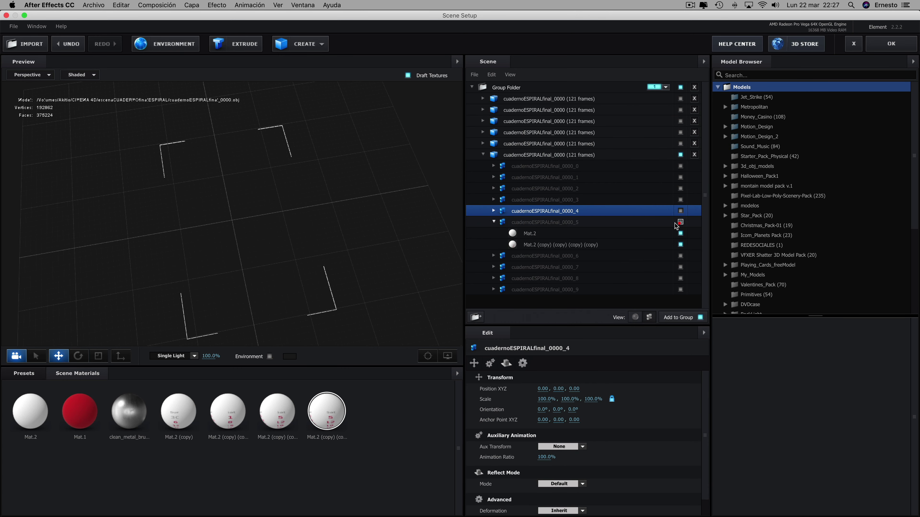
pyautogui.click(493, 222)
pyautogui.click(494, 233)
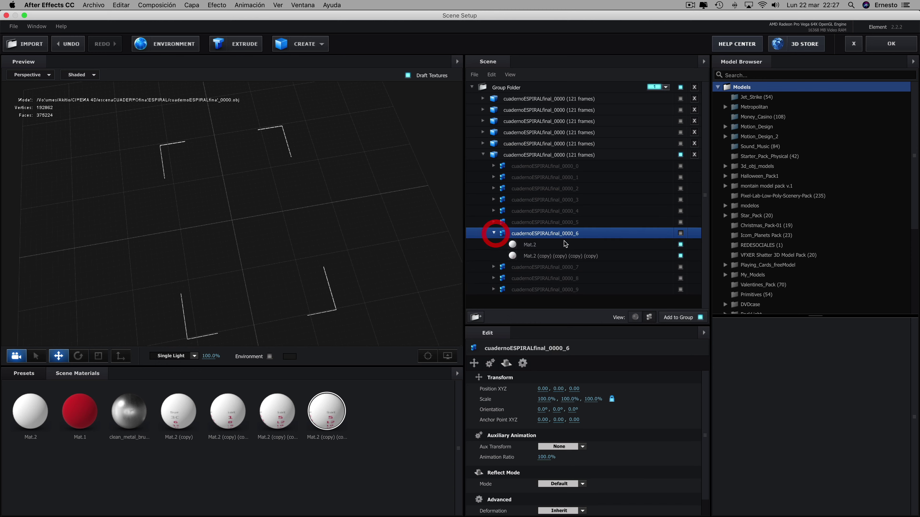
pyautogui.click(680, 234)
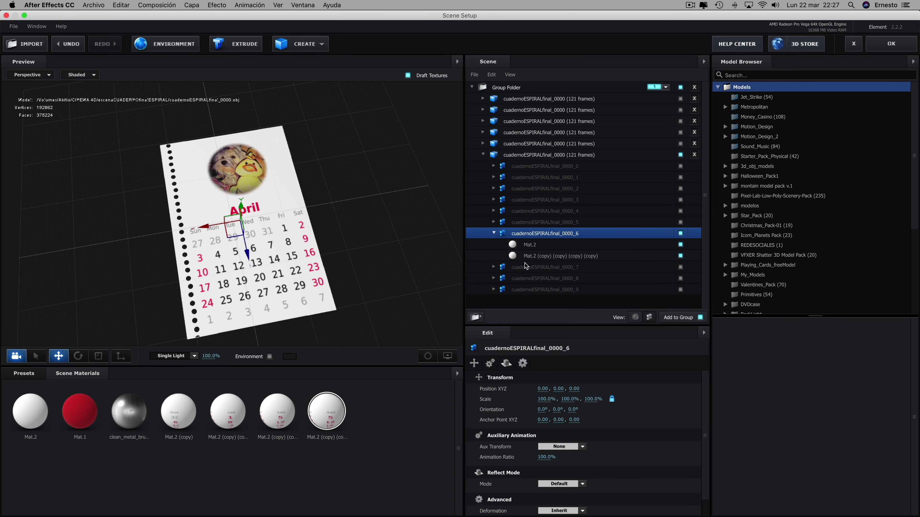
# - Duplicate the last scene material and apply it to page _0000_6
pyautogui.rightClick(326, 425)
pyautogui.click(352, 433)
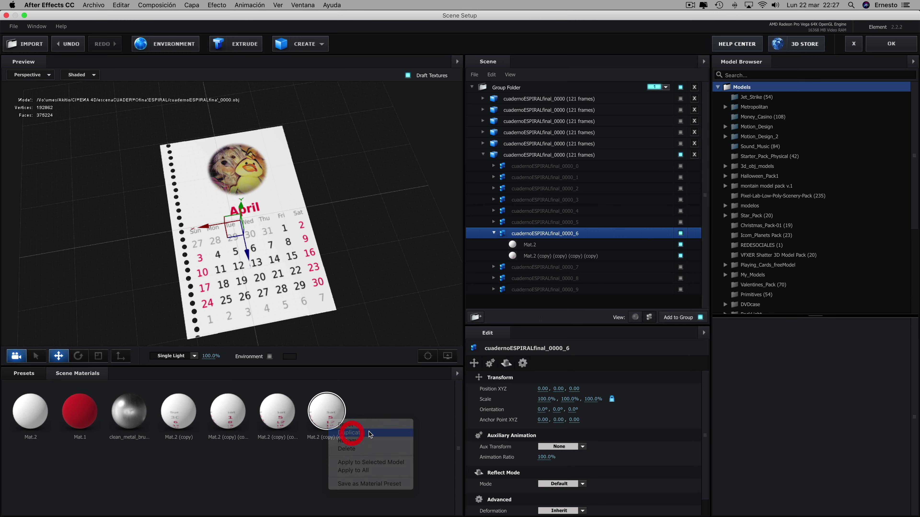
pyautogui.moveTo(377, 424); pyautogui.dragTo(549, 255)
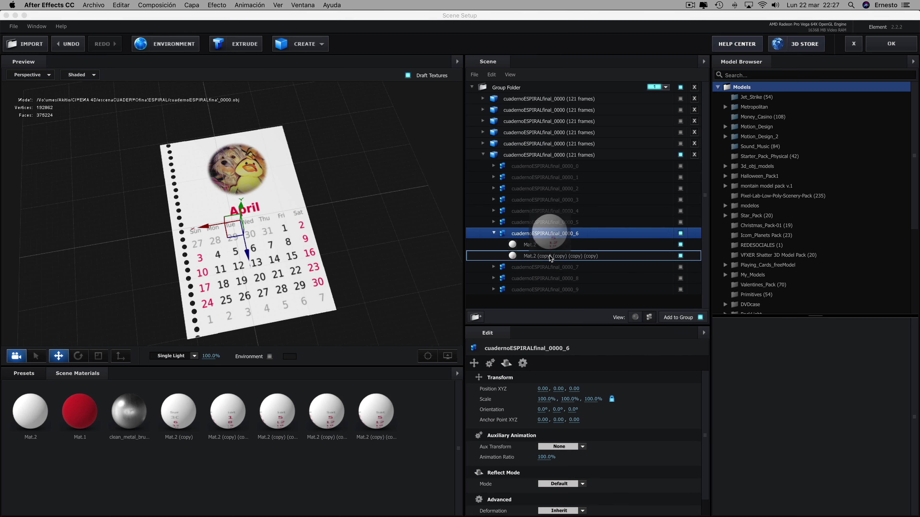
pyautogui.click(594, 258)
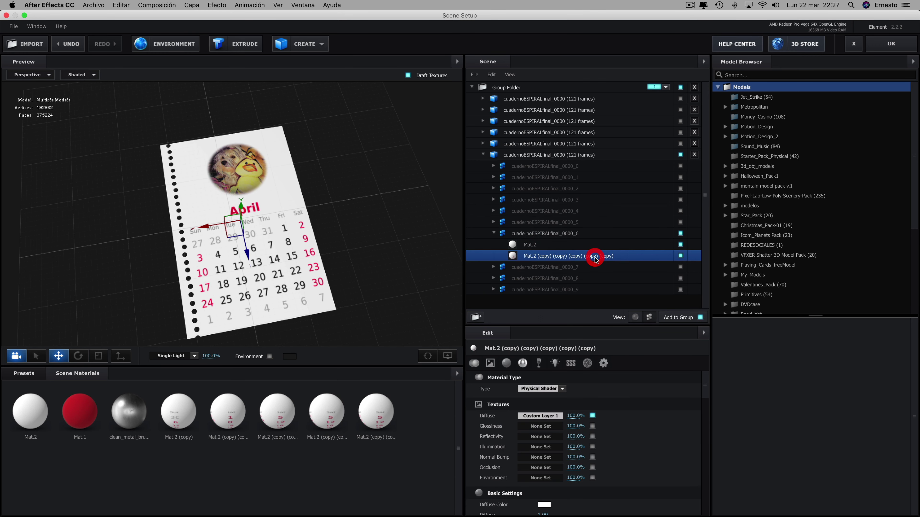
# - Set the diffuse texture to UV offset 0.18, 0.47 and repeat 0.18, 0.44 to show May
pyautogui.click(543, 416)
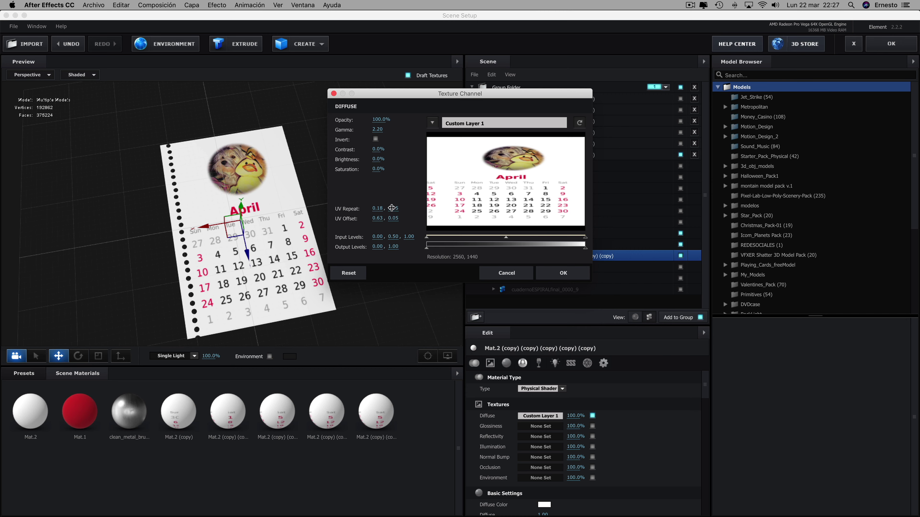
pyautogui.moveTo(391, 208); pyautogui.dragTo(412, 217)
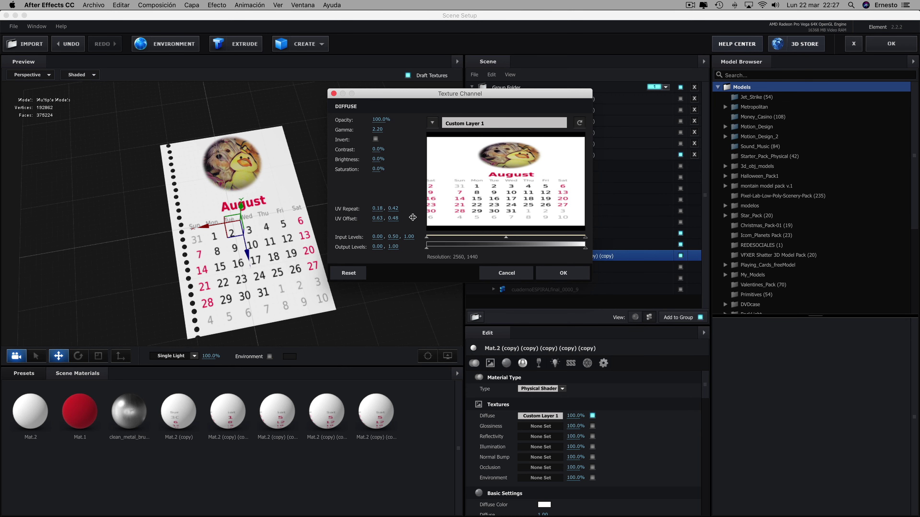
pyautogui.moveTo(412, 217); pyautogui.dragTo(356, 215)
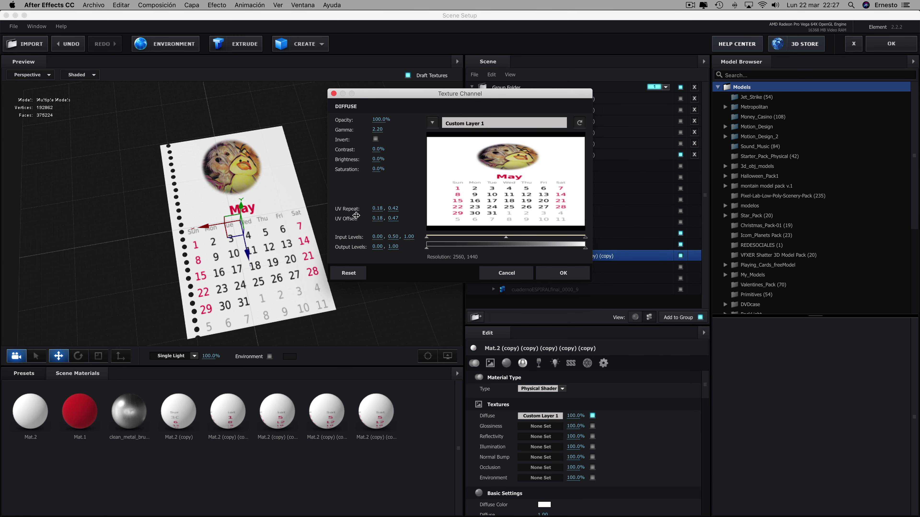
pyautogui.click(388, 219)
pyautogui.moveTo(390, 220); pyautogui.dragTo(393, 208)
pyautogui.click(393, 208)
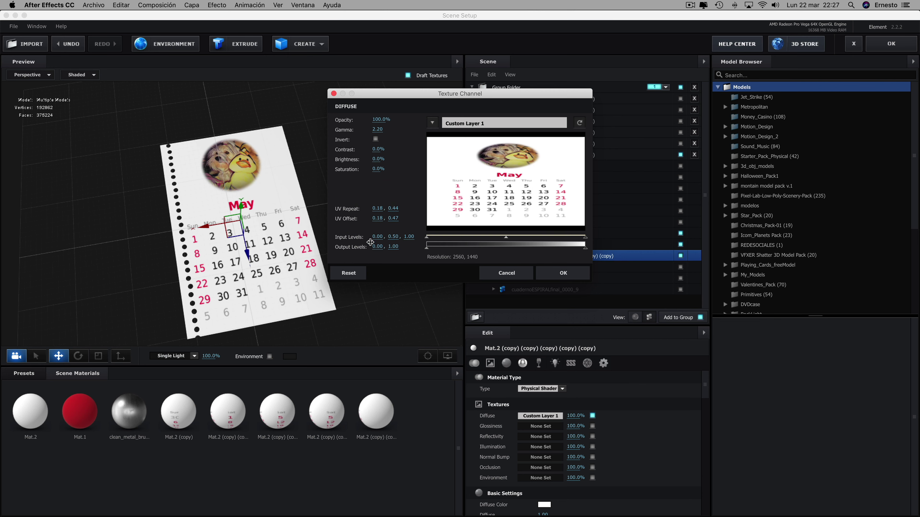
# - Confirm May, then duplicate the calendar into a seventh copy showing only page _0000_7
pyautogui.click(557, 272)
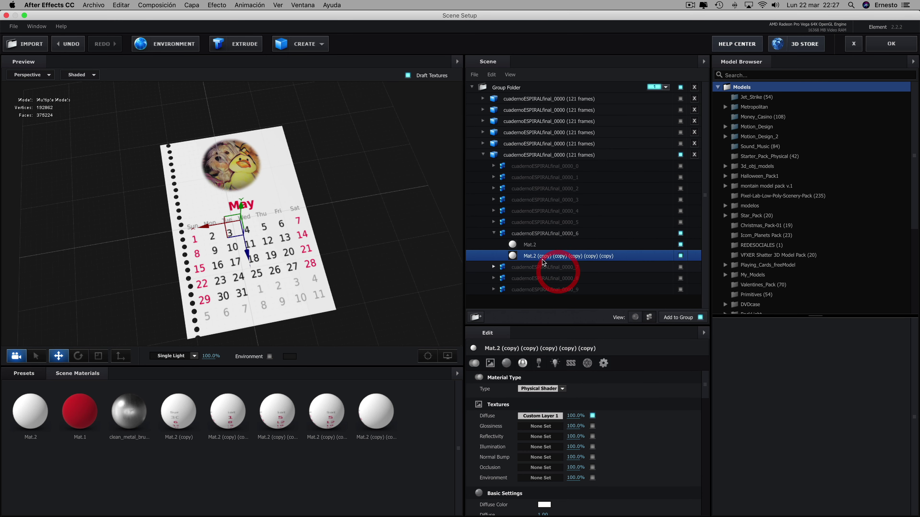
pyautogui.click(483, 155)
pyautogui.click(510, 156)
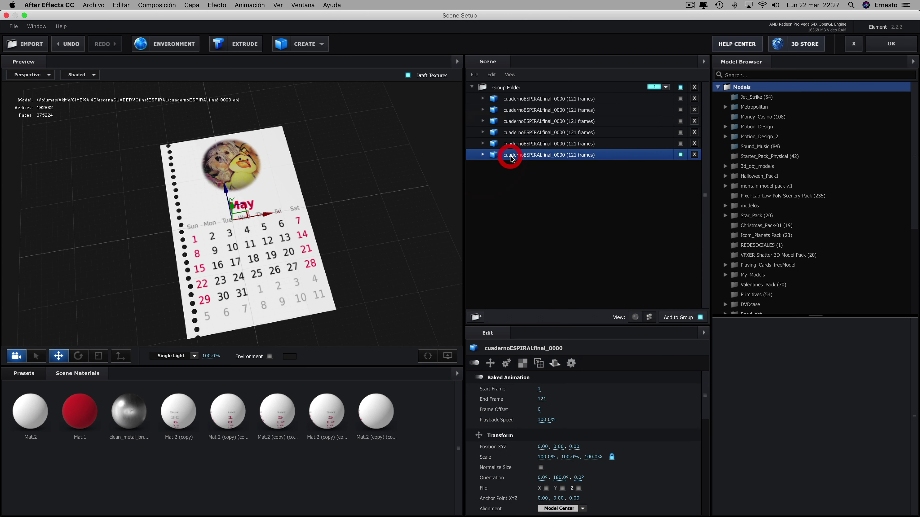
pyautogui.press('super+d')
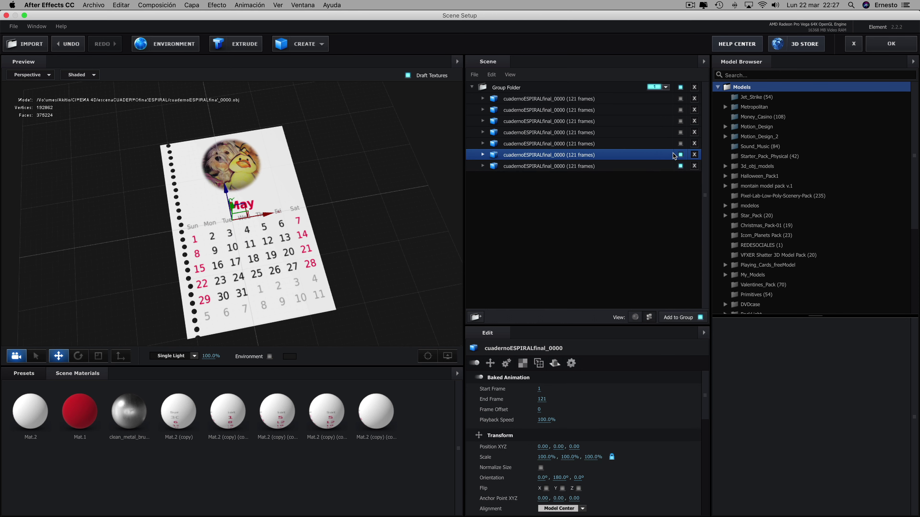
pyautogui.click(680, 155)
pyautogui.click(482, 166)
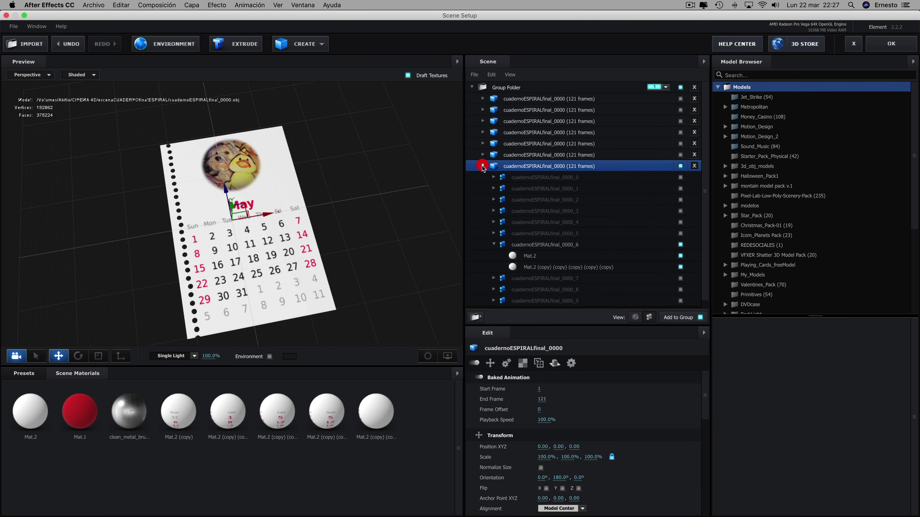
pyautogui.click(681, 245)
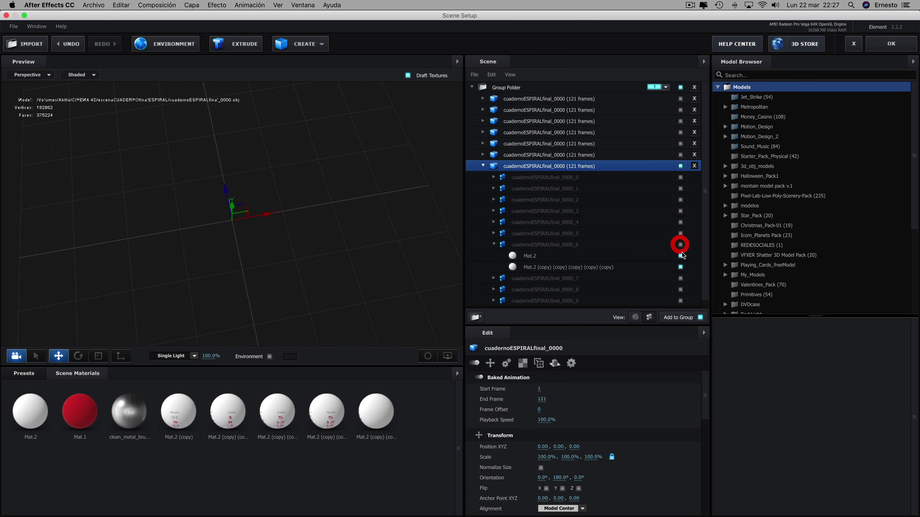
pyautogui.click(681, 278)
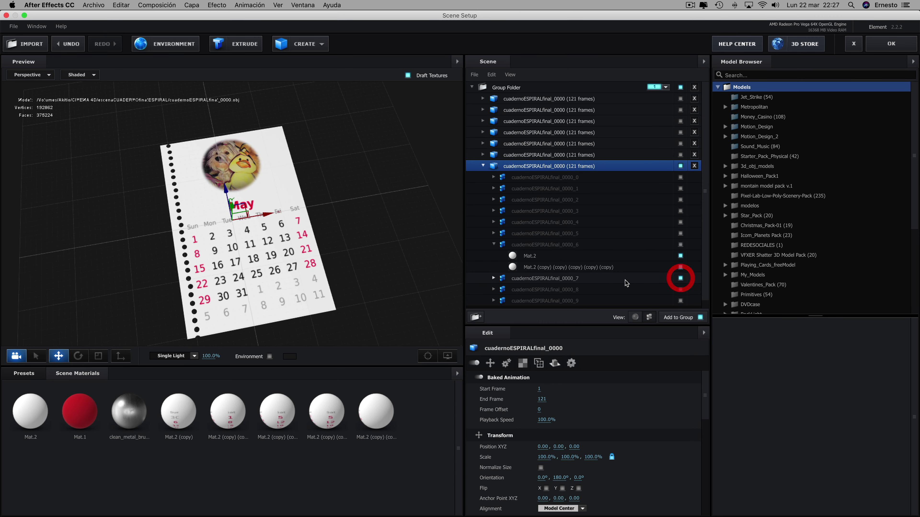
pyautogui.click(493, 278)
# - Duplicate the last scene material and apply it to page _0000_7
pyautogui.scroll(-1, 538, 287)
pyautogui.scroll(-2, 538, 286)
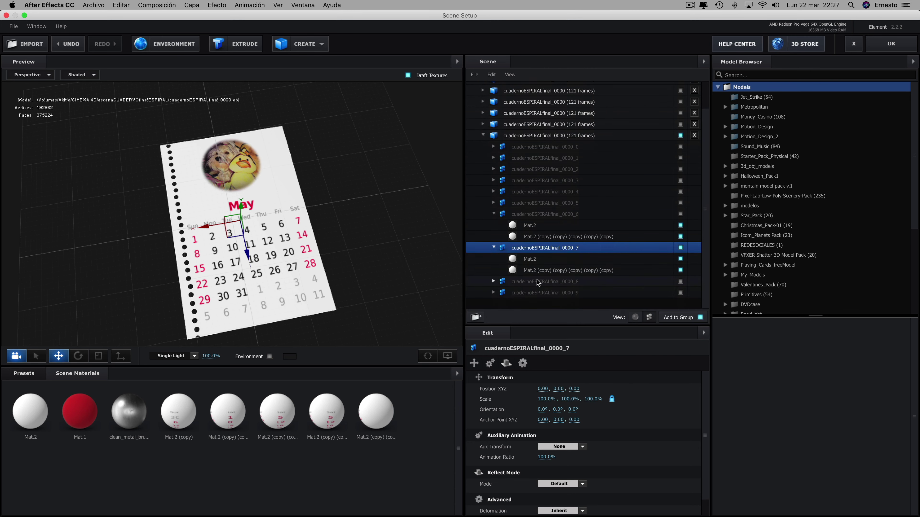
pyautogui.rightClick(382, 411)
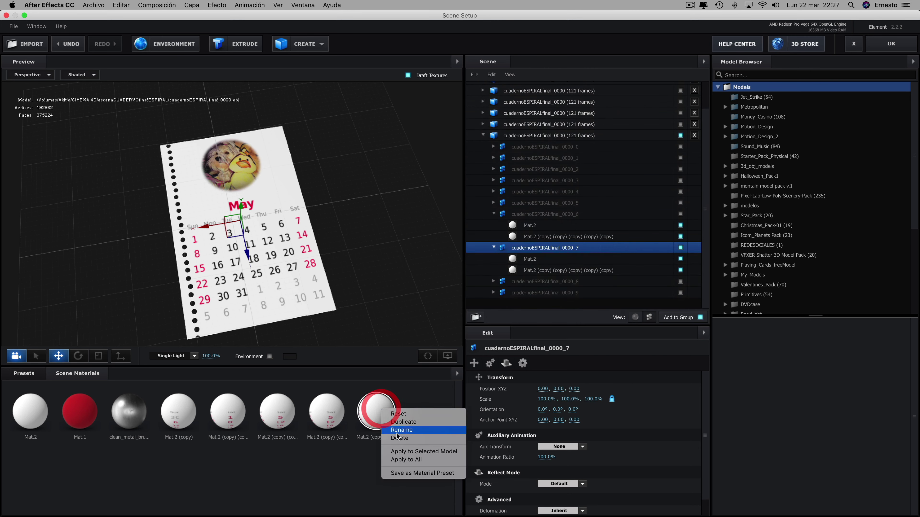
pyautogui.click(396, 422)
pyautogui.moveTo(422, 422); pyautogui.dragTo(565, 273)
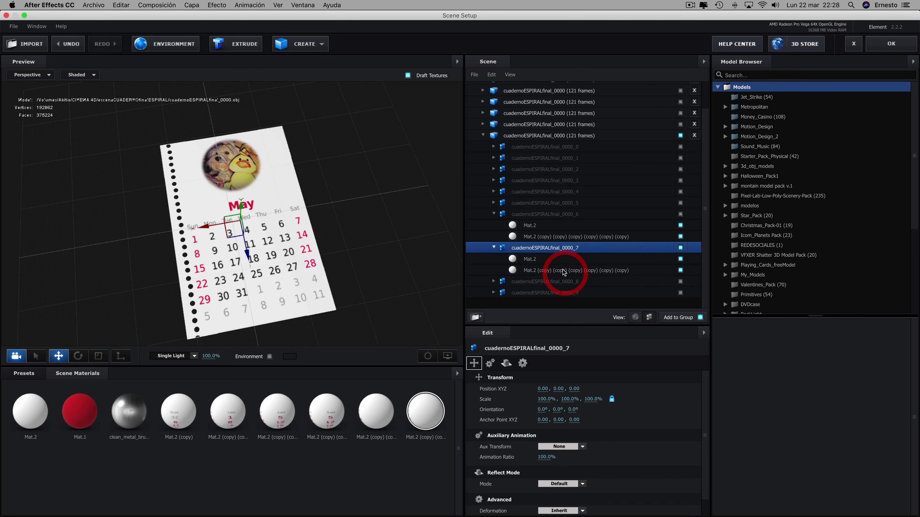
pyautogui.click(494, 214)
pyautogui.click(542, 270)
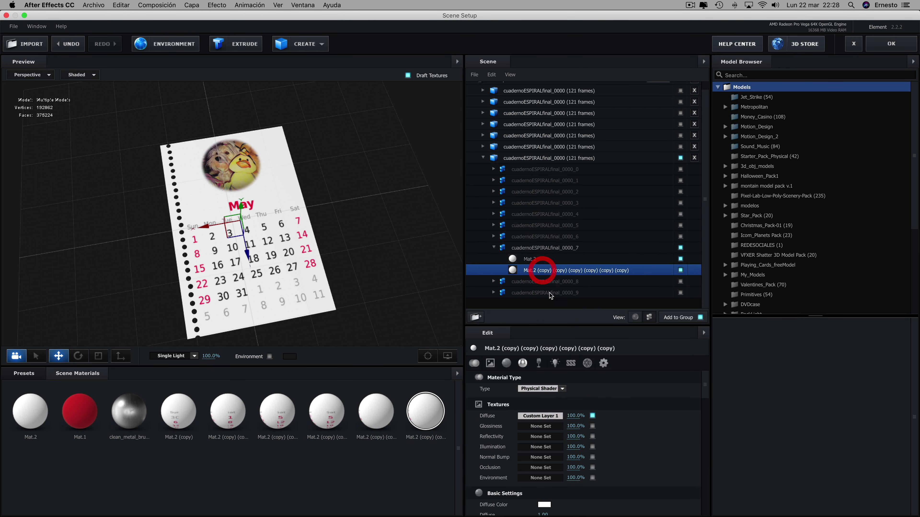
# - Offset page _0000_7's diffuse texture to 0.33, 0.47 so it shows June
pyautogui.click(540, 416)
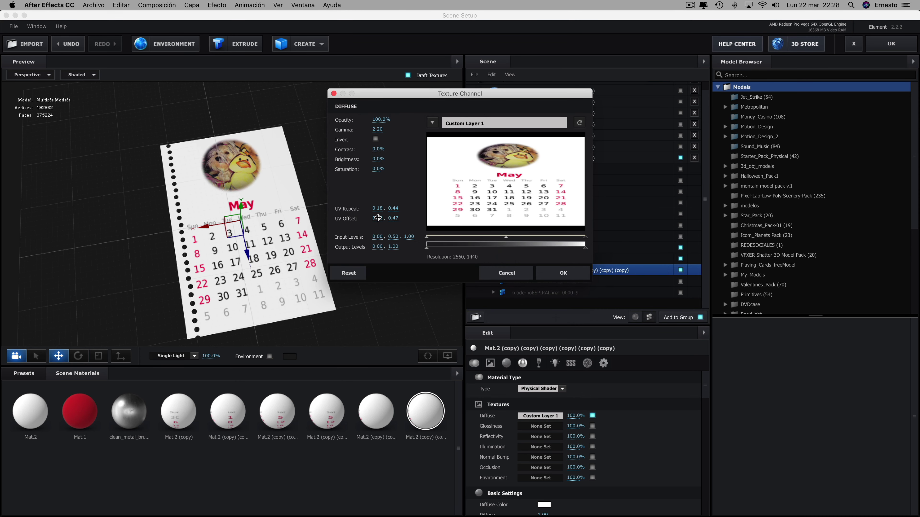
pyautogui.moveTo(378, 218); pyautogui.dragTo(386, 218)
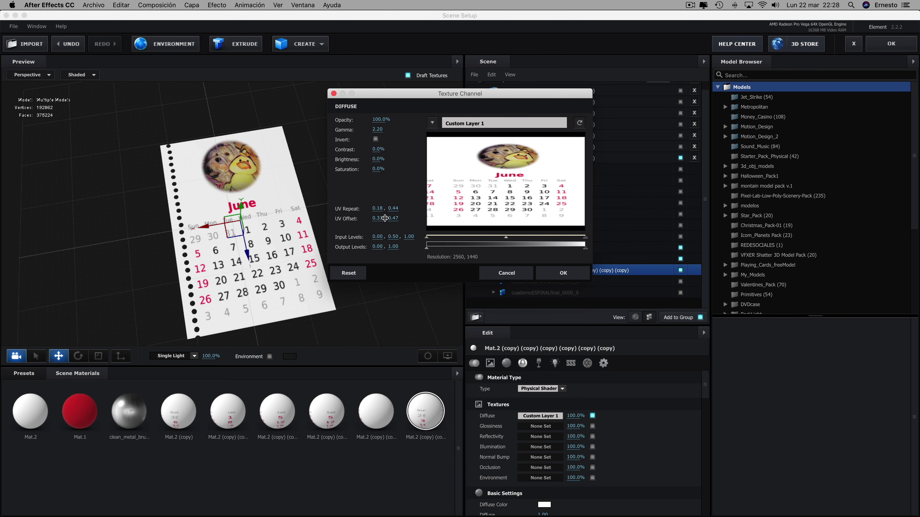
pyautogui.click(563, 274)
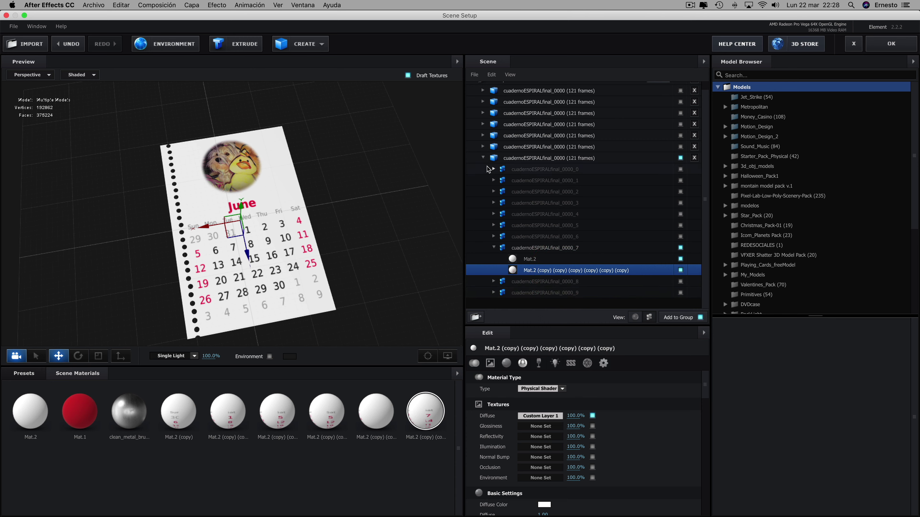
# - Hide the newest calendar object and make a visible duplicate with its page list expanded
pyautogui.click(483, 158)
pyautogui.click(522, 167)
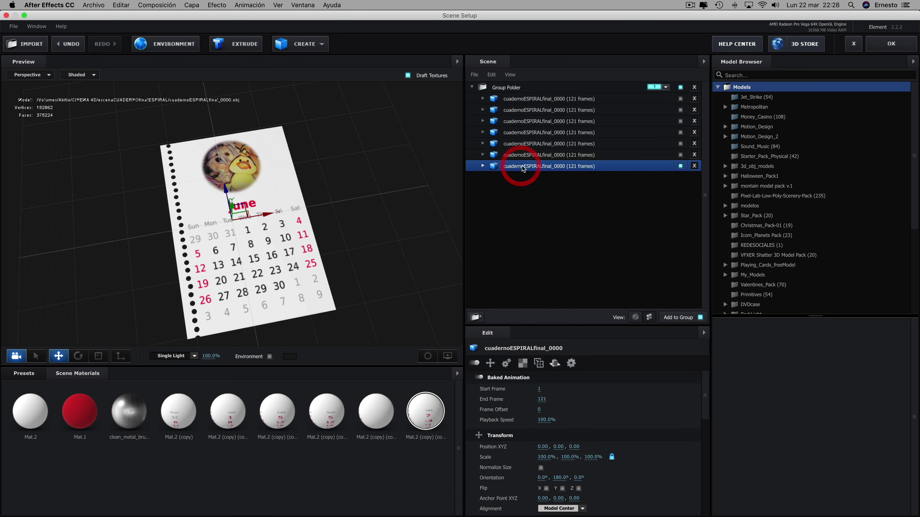
pyautogui.click(680, 166)
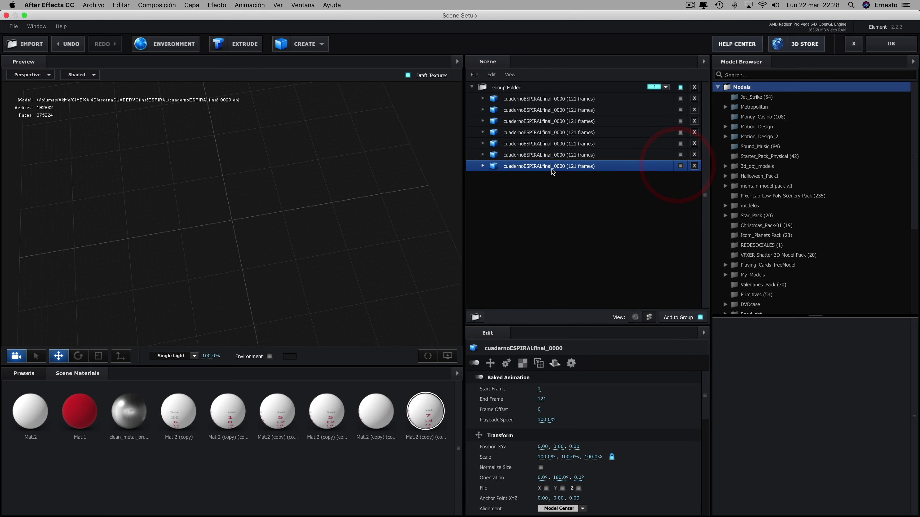
pyautogui.press('super+d')
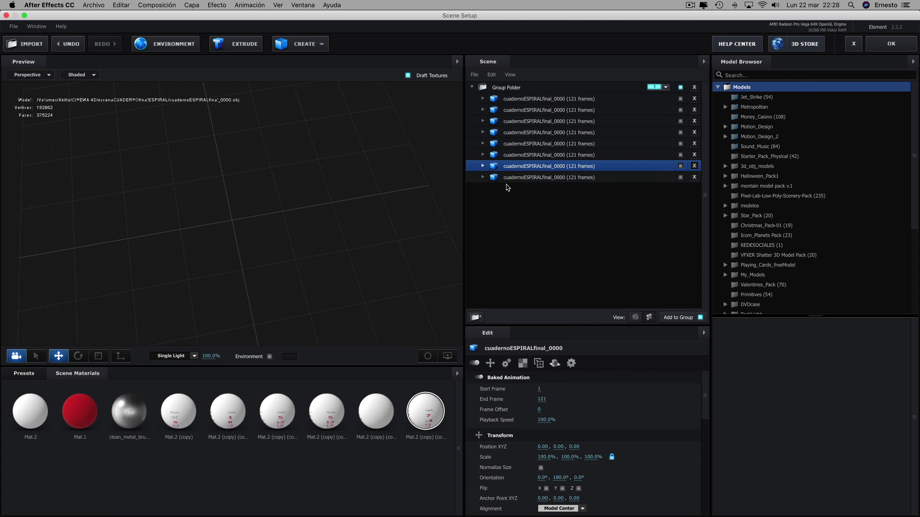
pyautogui.click(680, 177)
pyautogui.click(483, 177)
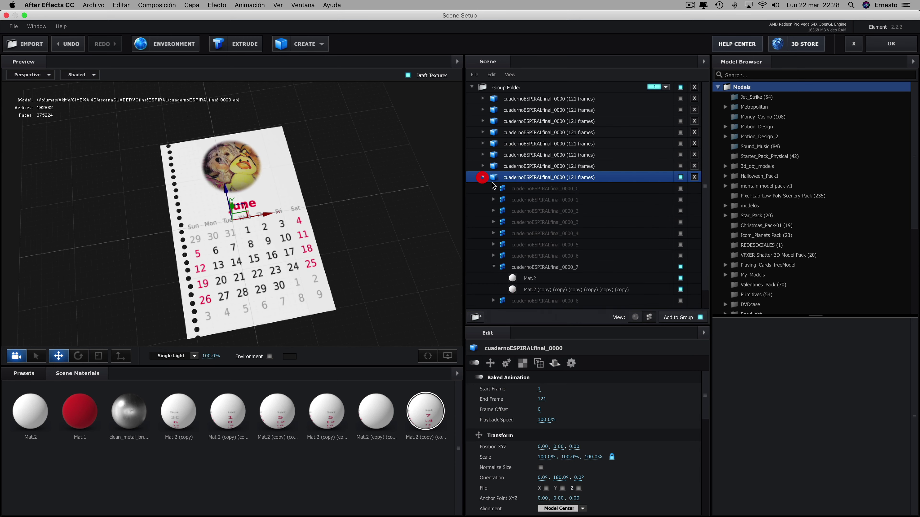
pyautogui.scroll(-2, 699, 254)
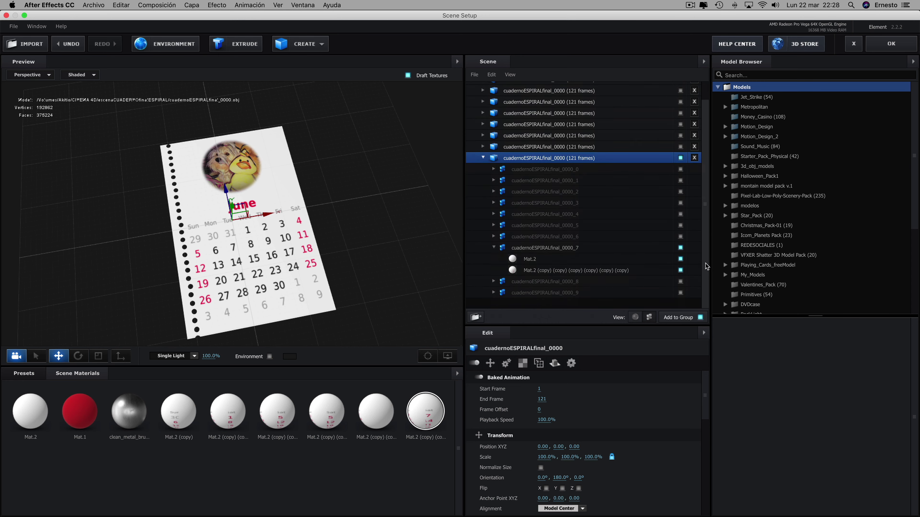
pyautogui.click(704, 273)
# - Hide page _0000_7 and show page _0000_8 with its materials expanded
pyautogui.click(680, 248)
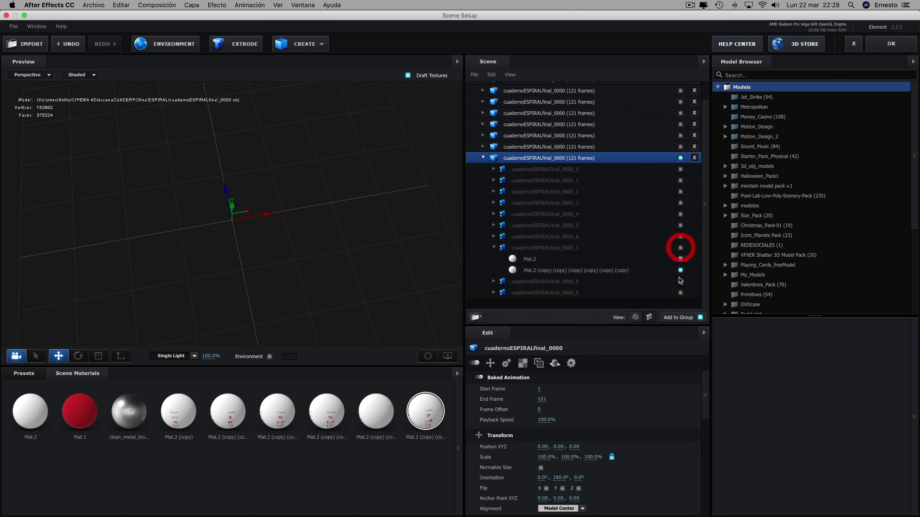
pyautogui.click(681, 281)
pyautogui.click(494, 281)
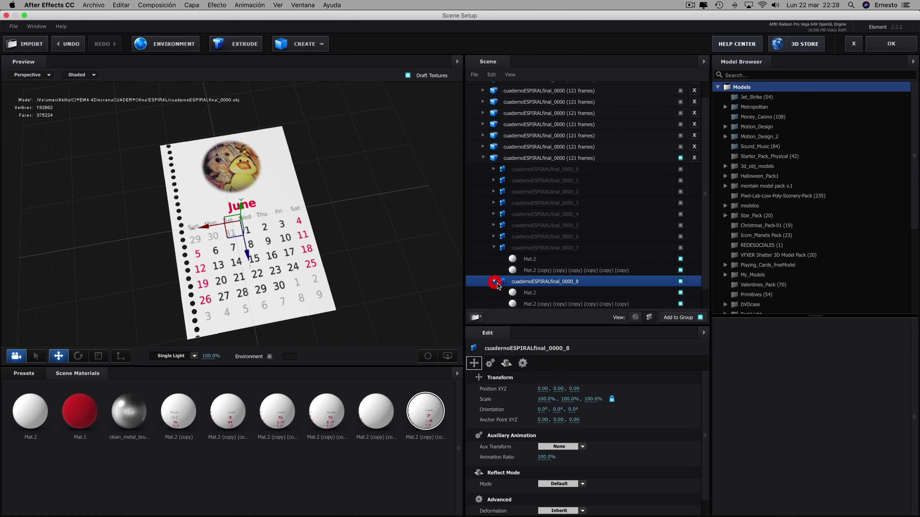
pyautogui.scroll(-2, 533, 286)
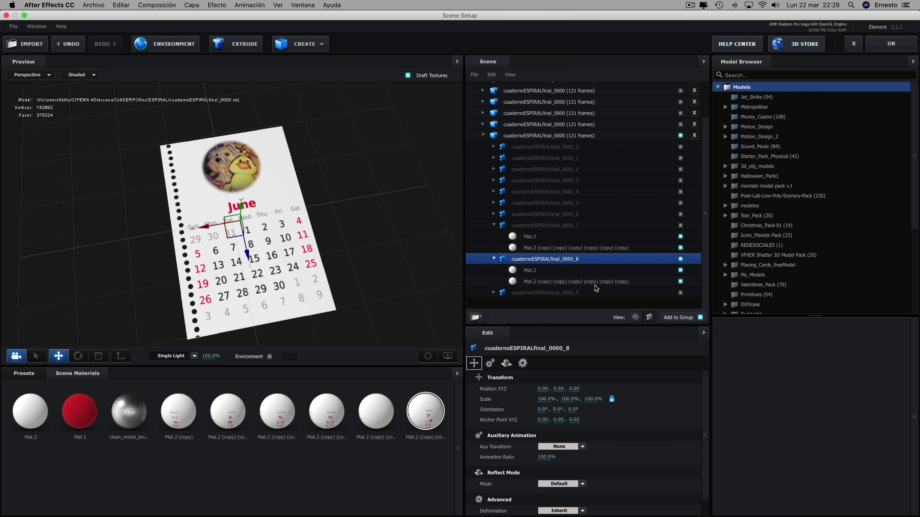
# - Apply a duplicated material to _0000_8 and set its Diffuse UV Offset X to 0.48 for July
pyautogui.rightClick(428, 419)
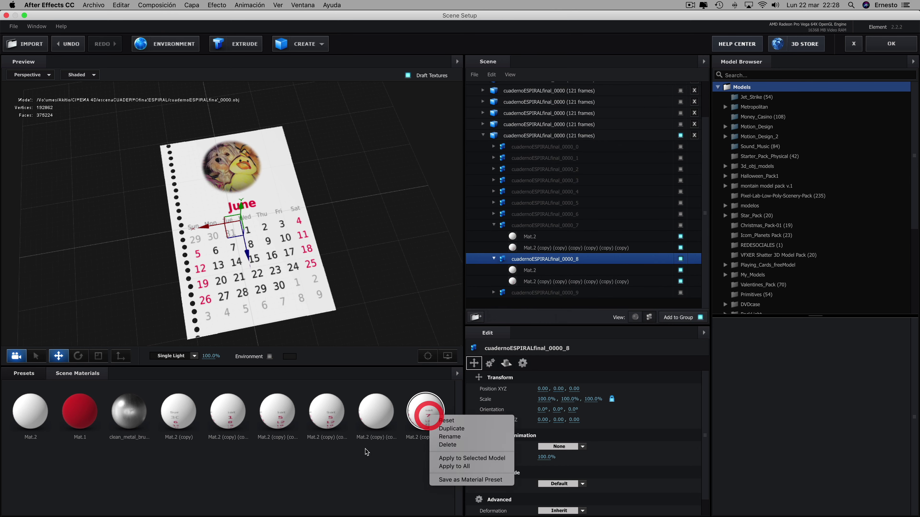
pyautogui.click(449, 428)
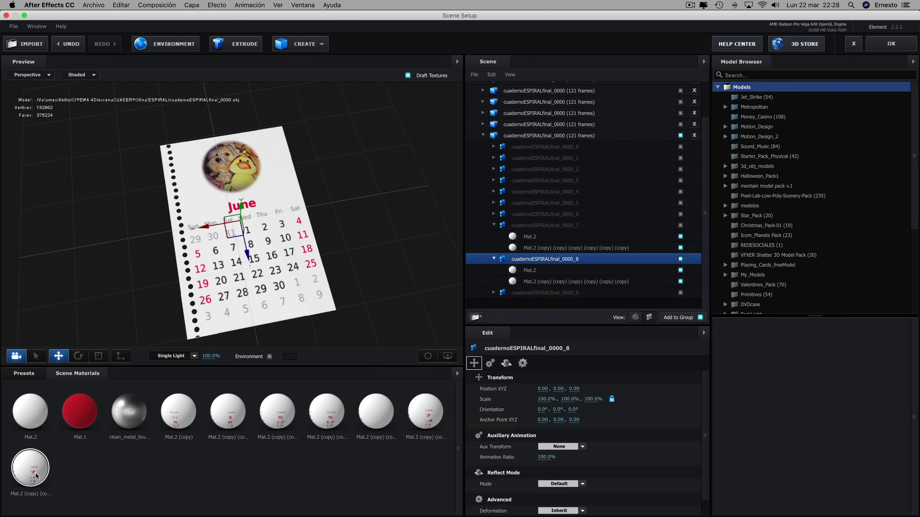
pyautogui.moveTo(43, 487); pyautogui.dragTo(571, 282)
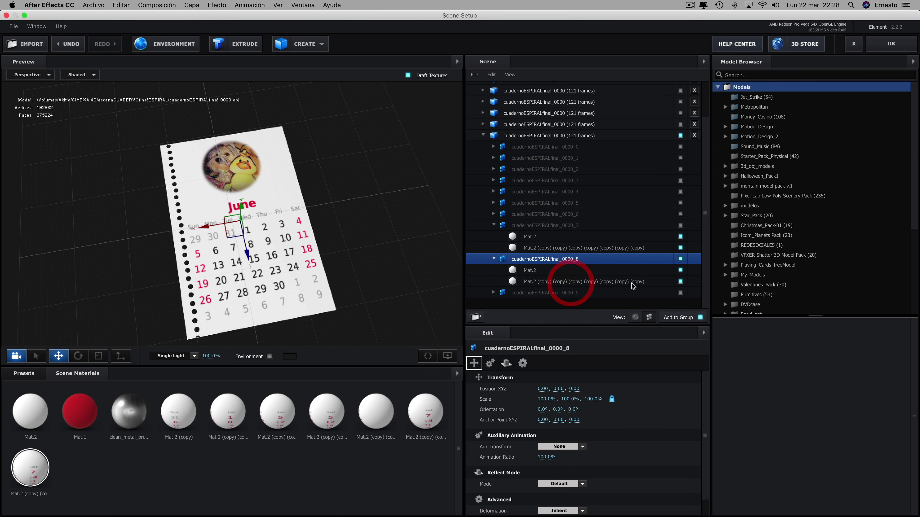
pyautogui.click(566, 283)
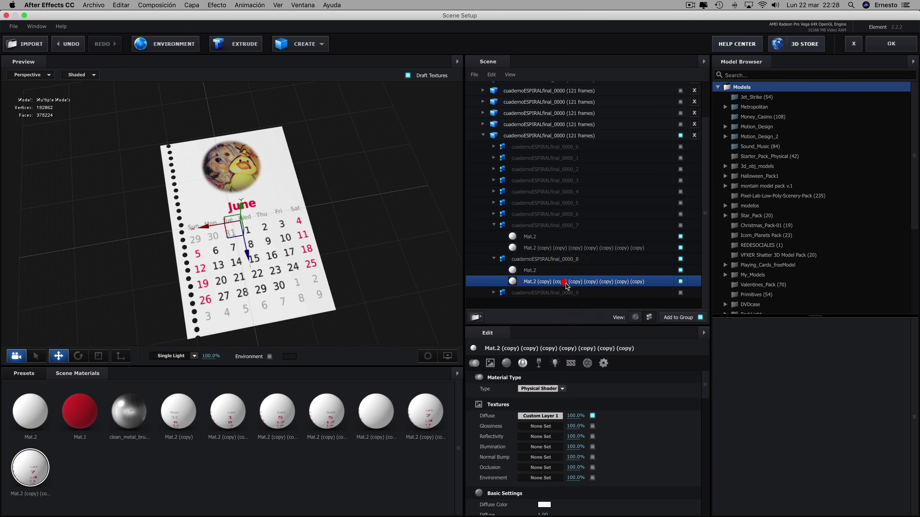
pyautogui.click(542, 416)
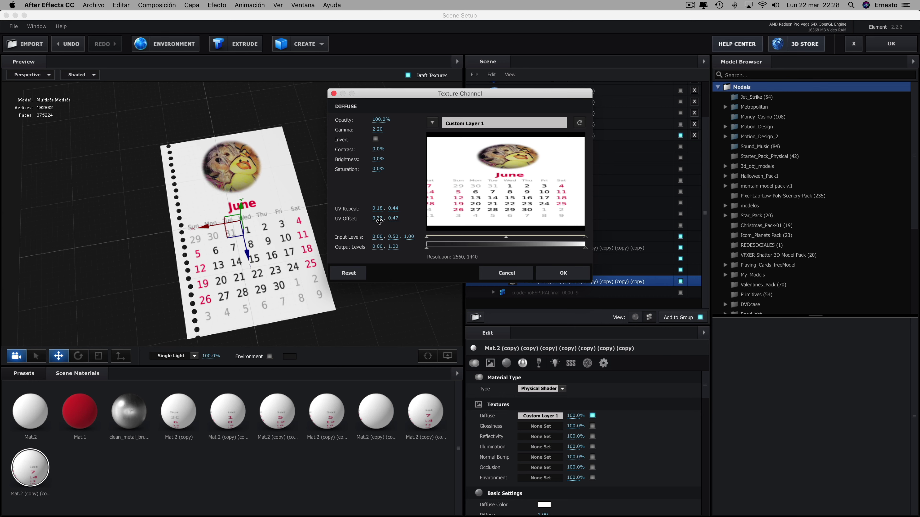
pyautogui.moveTo(380, 222); pyautogui.dragTo(386, 221)
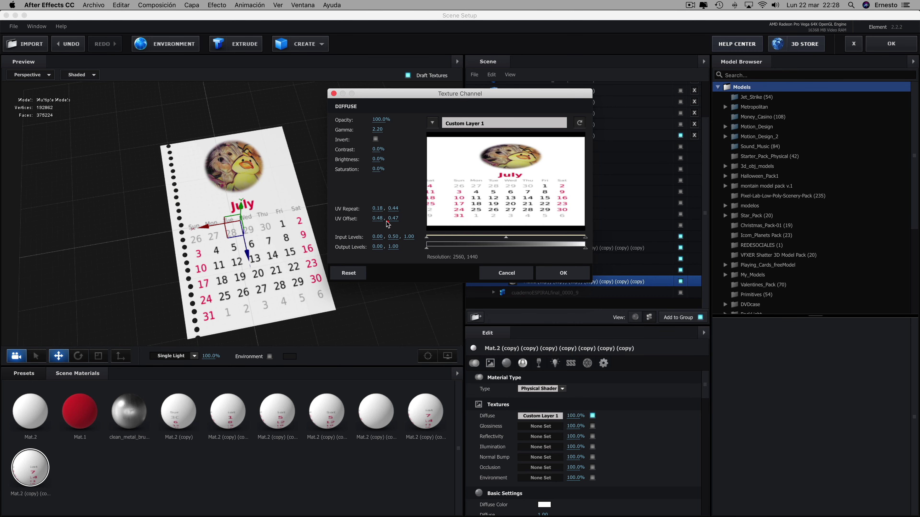
pyautogui.click(565, 274)
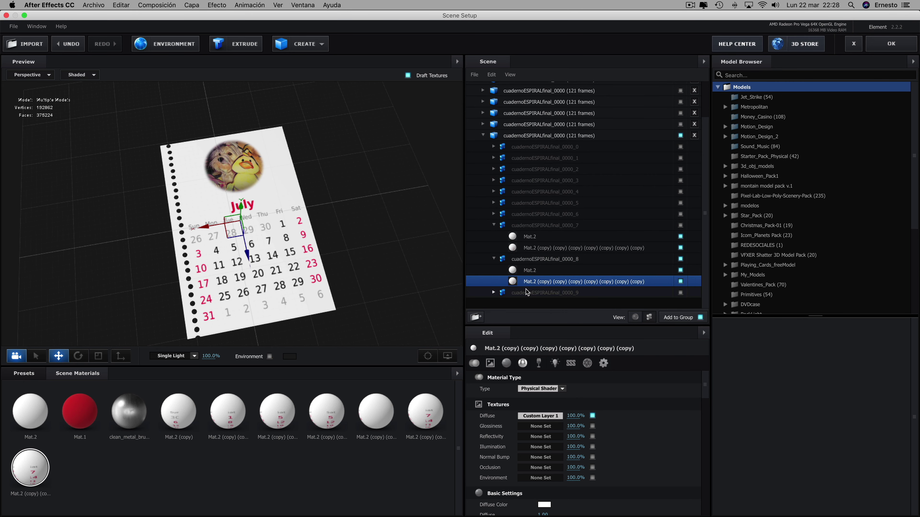
pyautogui.click(483, 136)
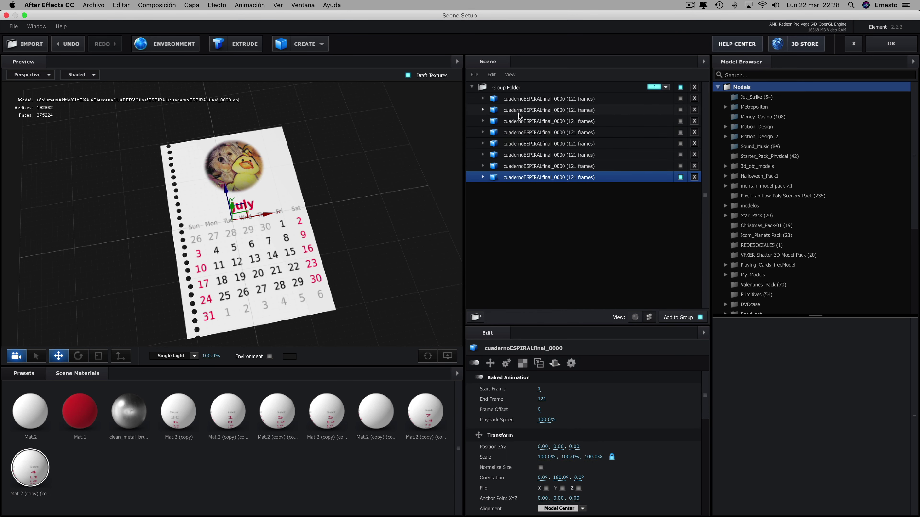
# - Duplicate the calendar model with Cmd+D and expand the new copy's pages
pyautogui.click(537, 179)
pyautogui.press('super+d')
pyautogui.click(483, 187)
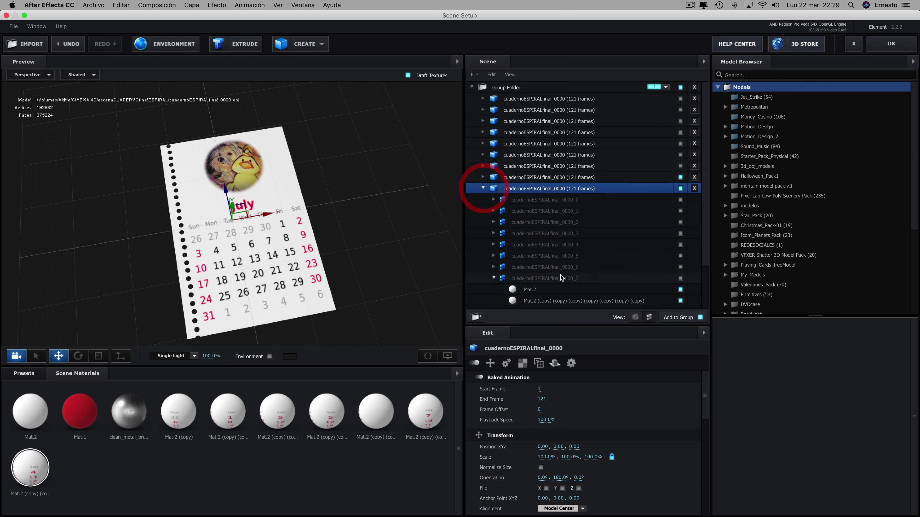
pyautogui.scroll(-2, 556, 273)
pyautogui.scroll(-2, 556, 272)
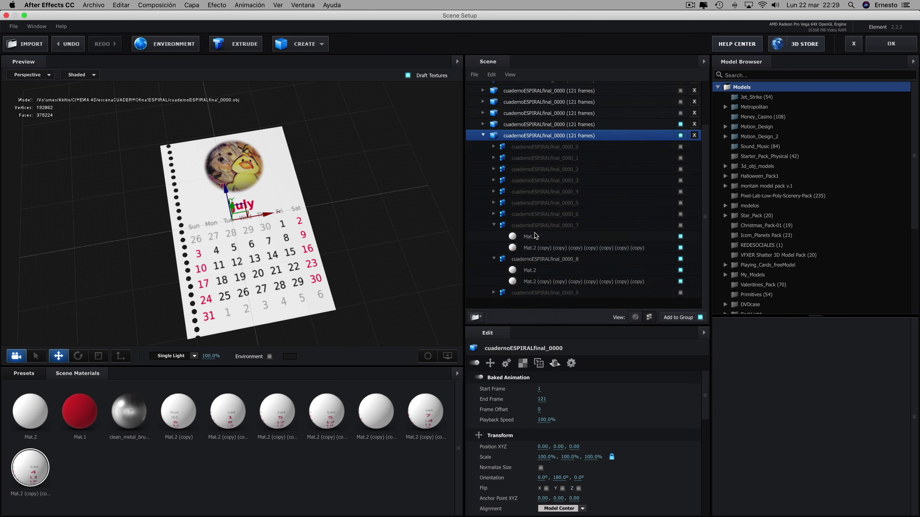
# - Hide page _0000_8 and show page _0000_9 with its materials expanded
pyautogui.click(494, 224)
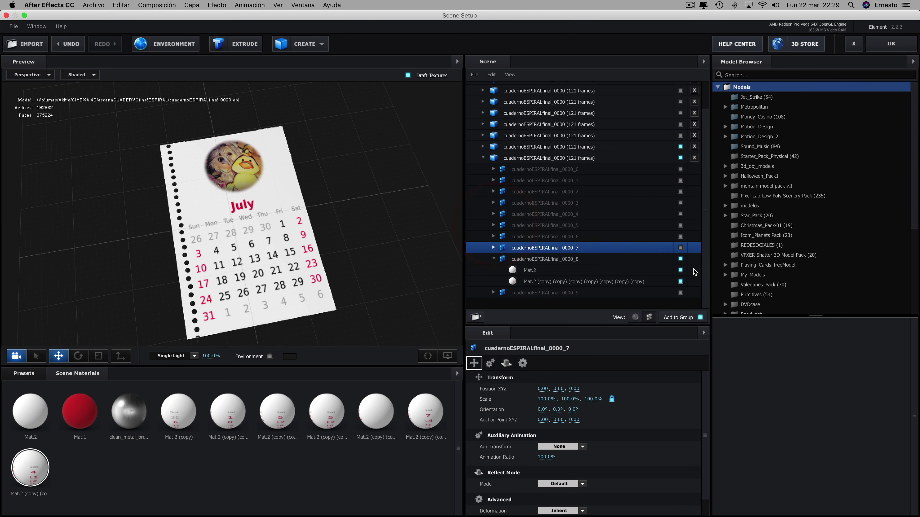
pyautogui.click(681, 259)
pyautogui.click(680, 292)
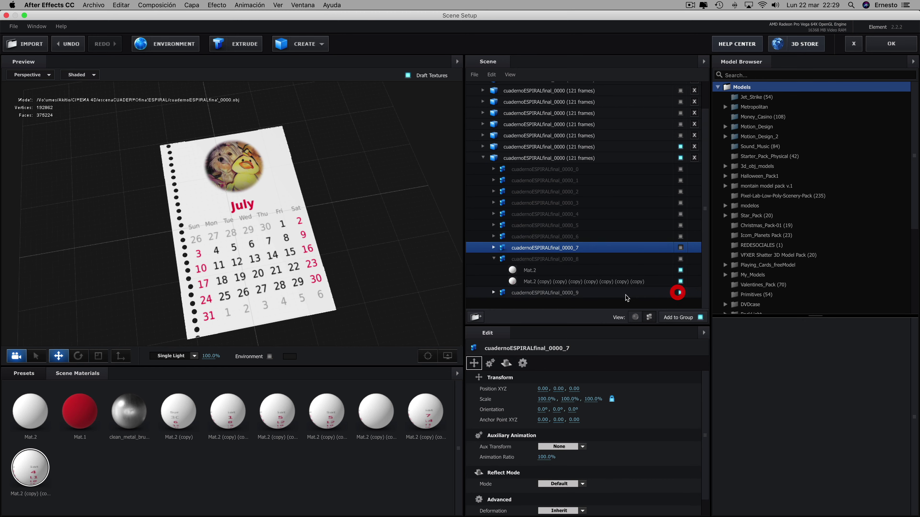
pyautogui.click(494, 293)
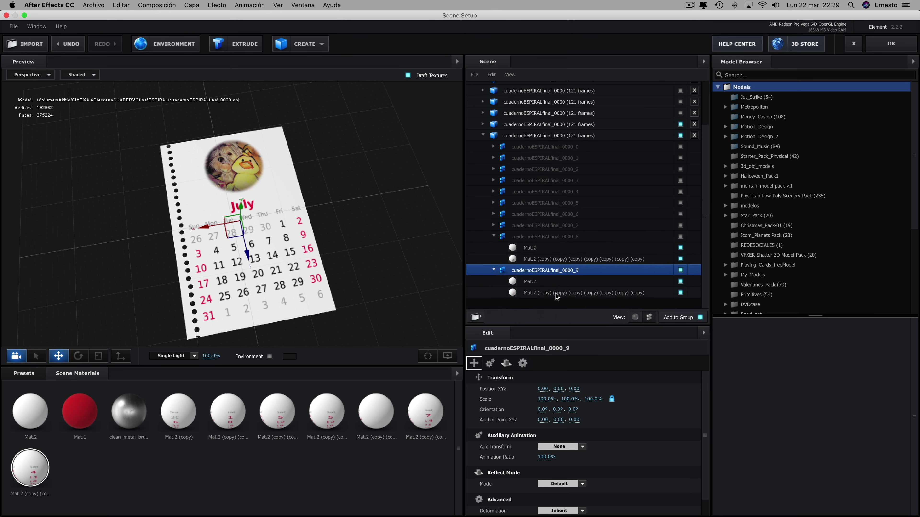
# - Apply a duplicated material to _0000_9 and set its Diffuse UV Offset X to 0.64 for August
pyautogui.rightClick(31, 468)
pyautogui.click(61, 479)
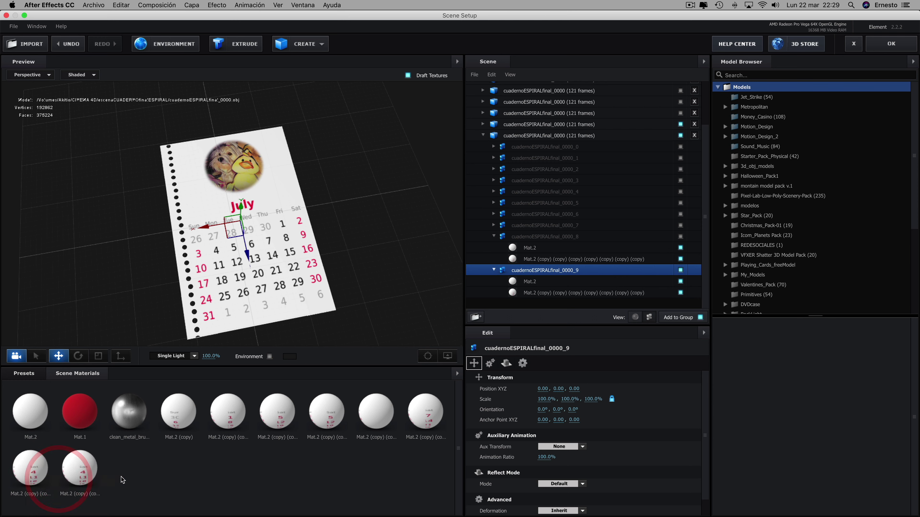
pyautogui.moveTo(80, 467)
pyautogui.mouseDown()
pyautogui.moveTo(494, 307)
pyautogui.moveTo(572, 298)
pyautogui.mouseUp()
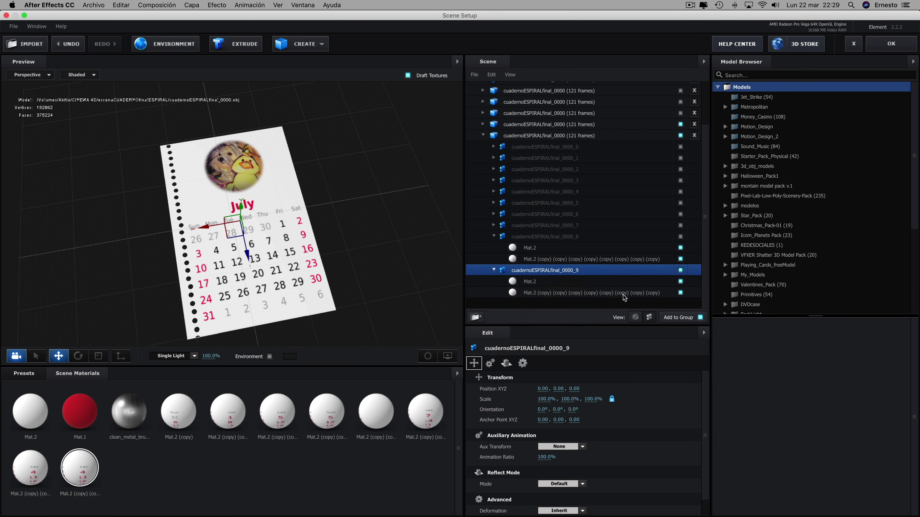
pyautogui.click(583, 292)
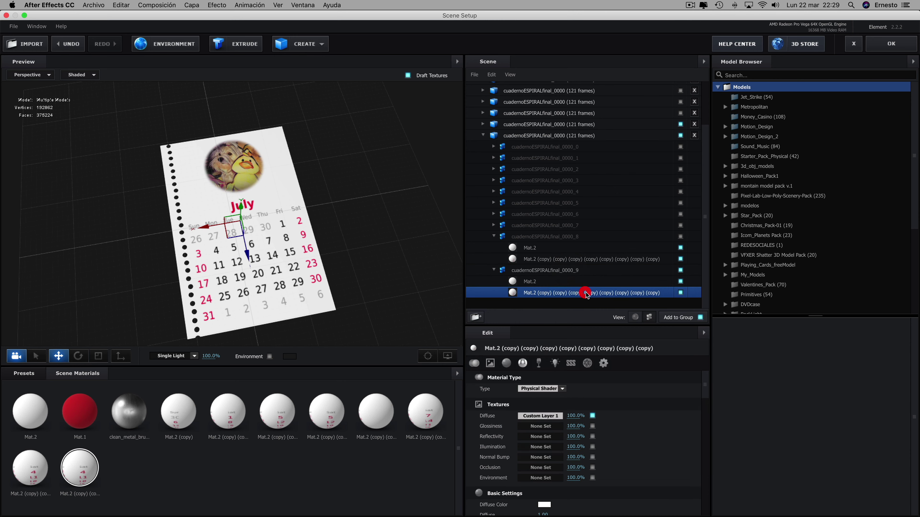
pyautogui.click(541, 416)
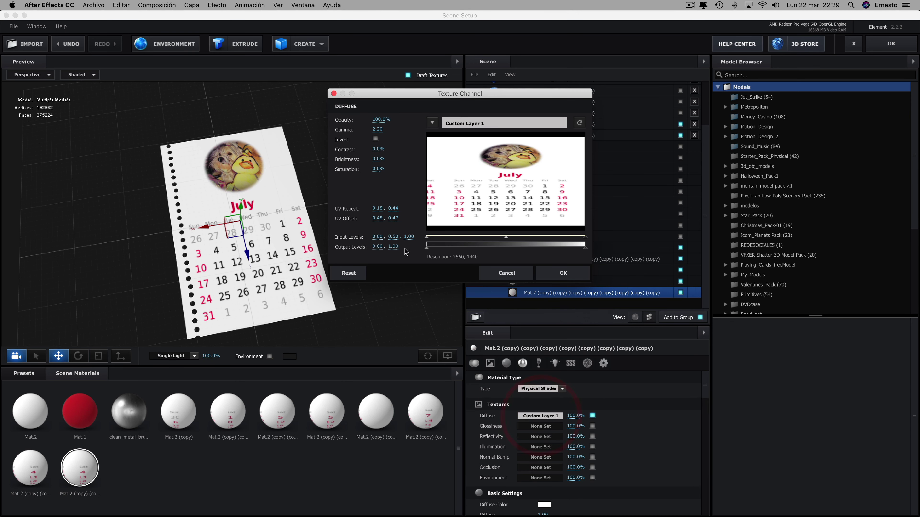
pyautogui.moveTo(377, 219); pyautogui.dragTo(385, 219)
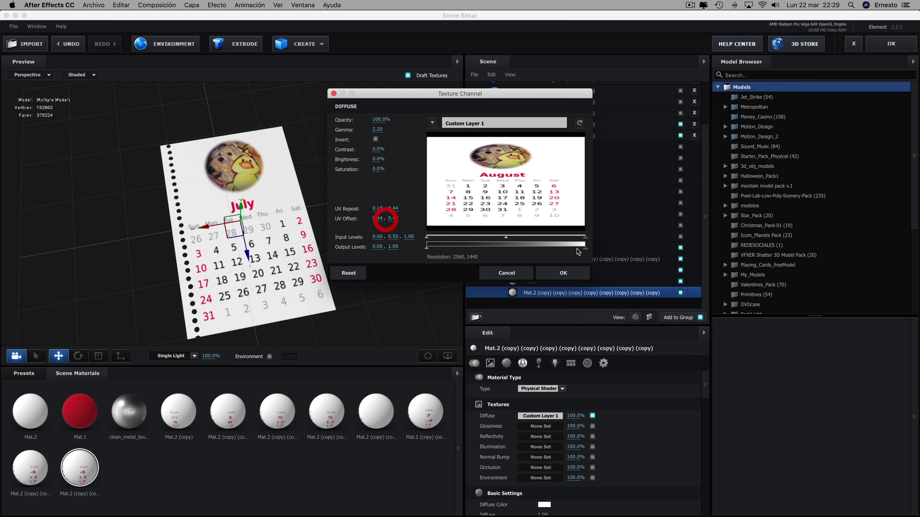
pyautogui.click(564, 272)
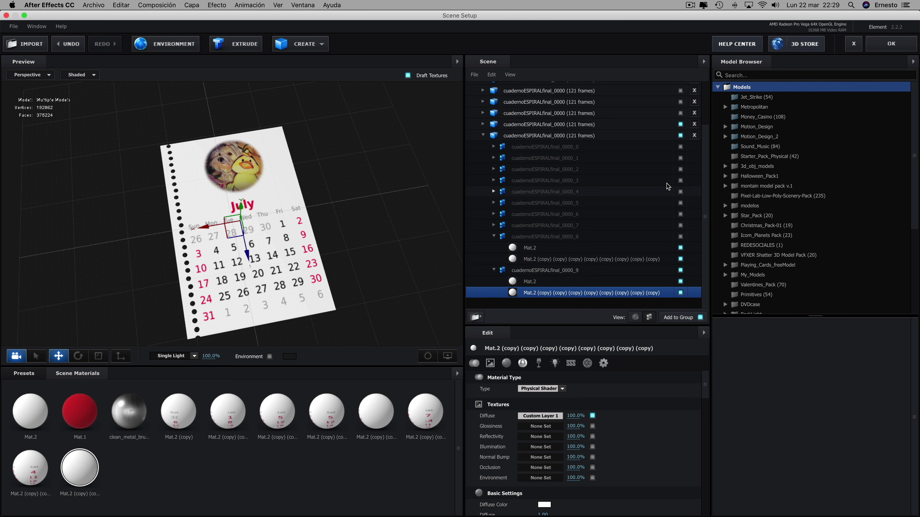
# - Hide the previous model copy to reveal August and fine-tune its texture's horizontal offset
pyautogui.click(681, 125)
pyautogui.click(680, 135)
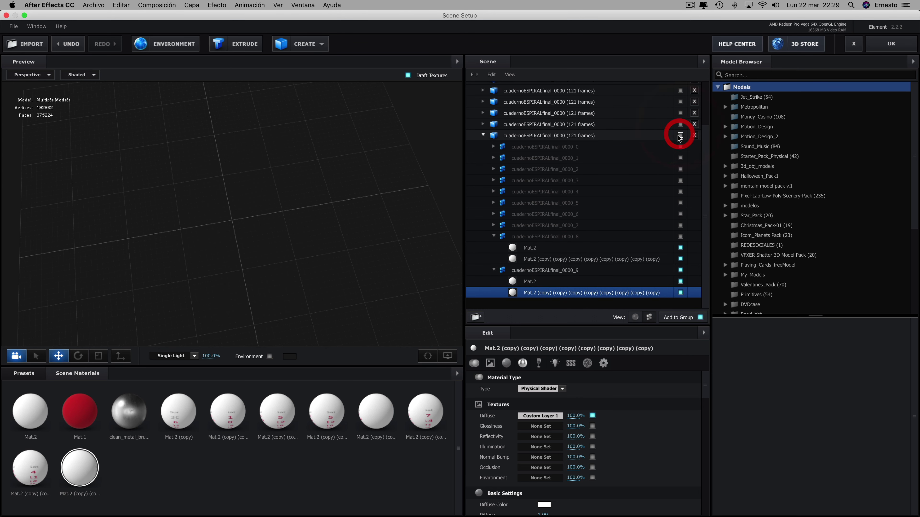
pyautogui.click(680, 135)
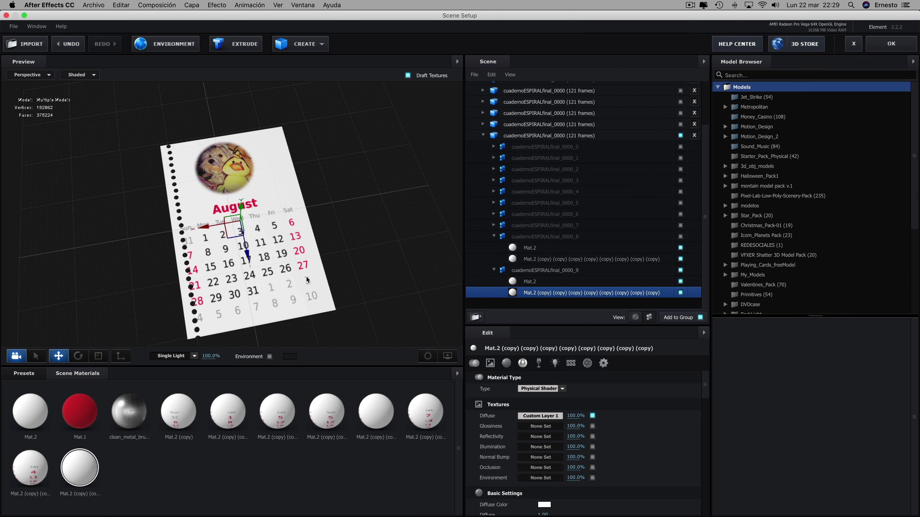
pyautogui.click(544, 417)
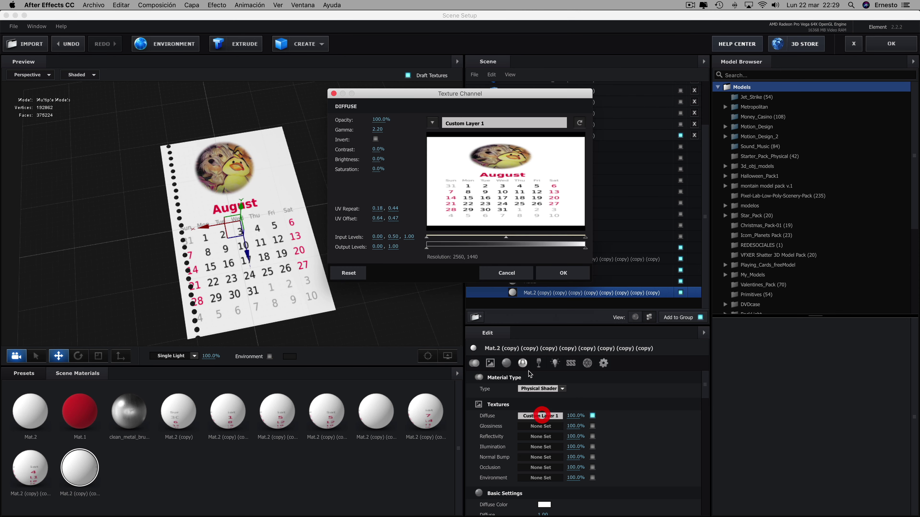
pyautogui.moveTo(378, 219); pyautogui.dragTo(378, 219)
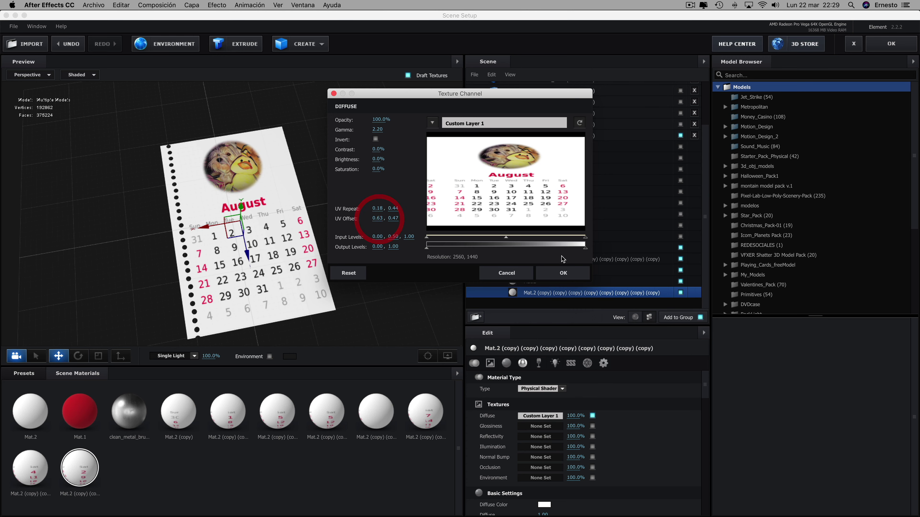
pyautogui.click(563, 273)
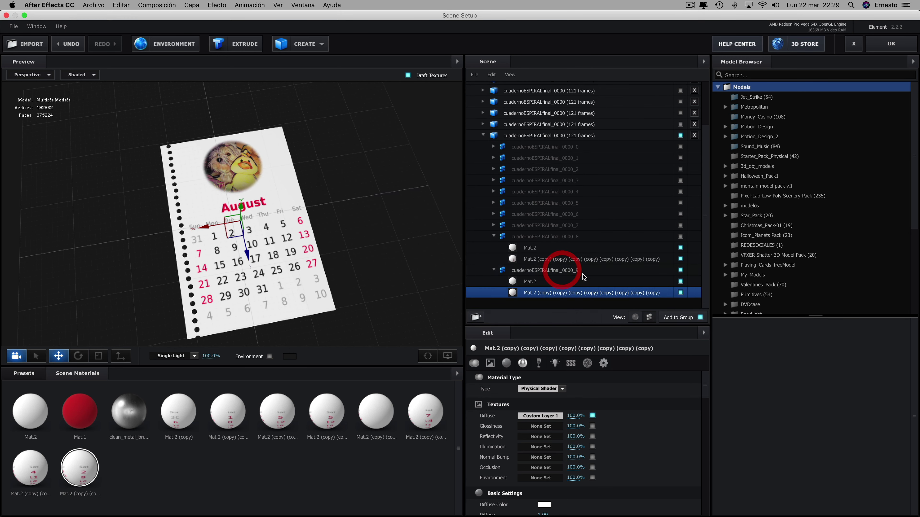
pyautogui.click(484, 136)
# - Turn every model copy's visibility back on up to the YouTube cover and apply the scene
pyautogui.click(680, 177)
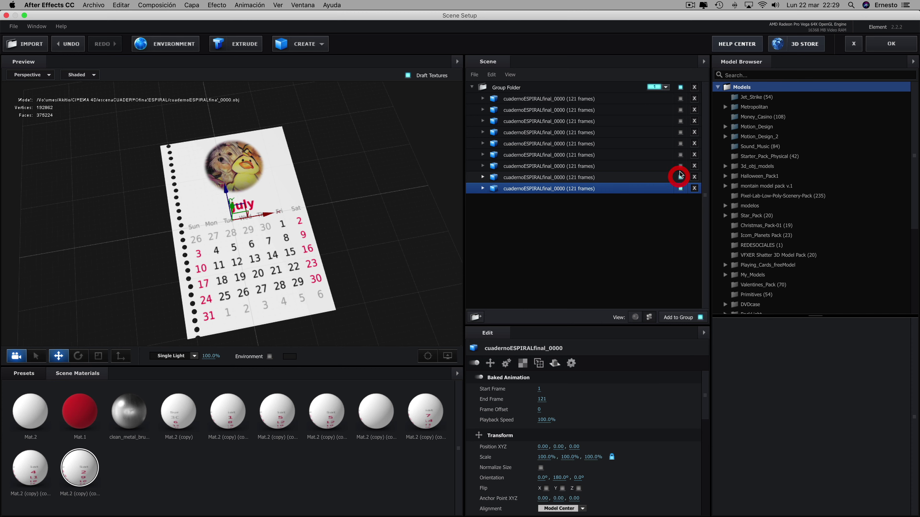
pyautogui.click(680, 166)
pyautogui.click(680, 154)
pyautogui.click(680, 143)
pyautogui.click(680, 132)
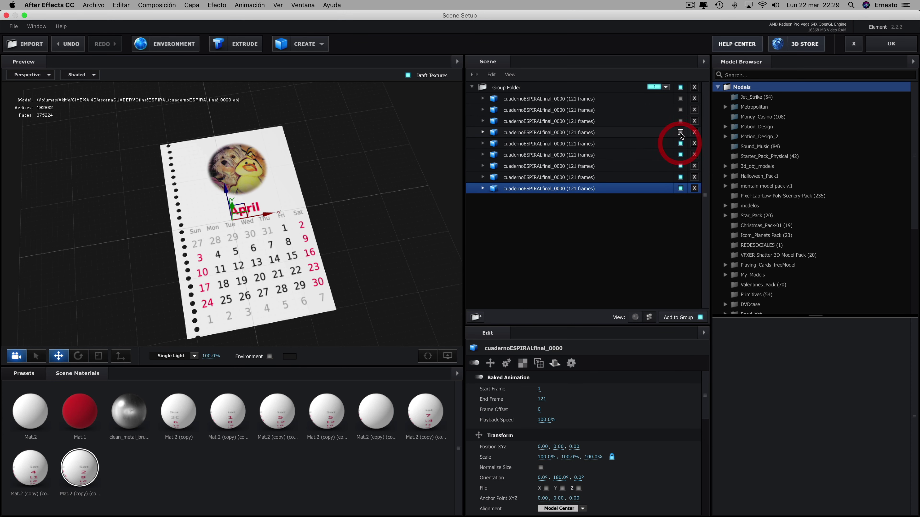
pyautogui.click(680, 132)
pyautogui.click(680, 121)
pyautogui.click(680, 110)
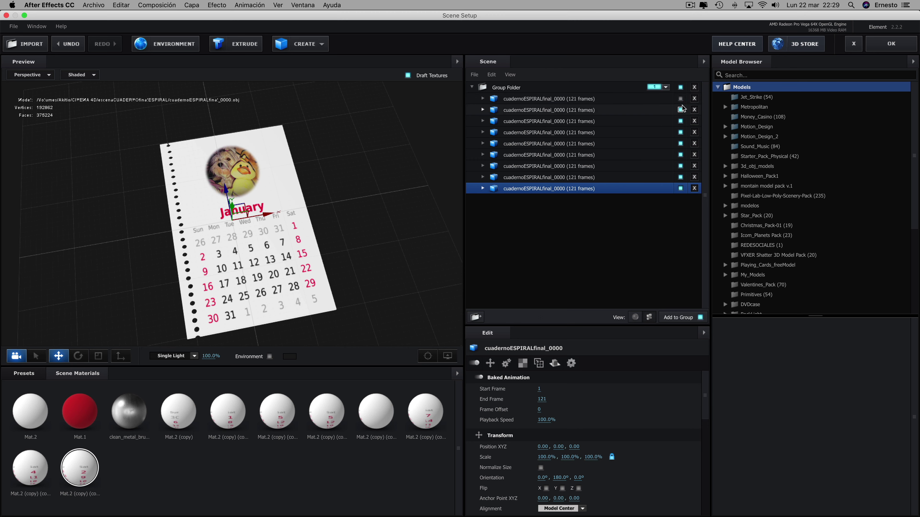
pyautogui.click(680, 99)
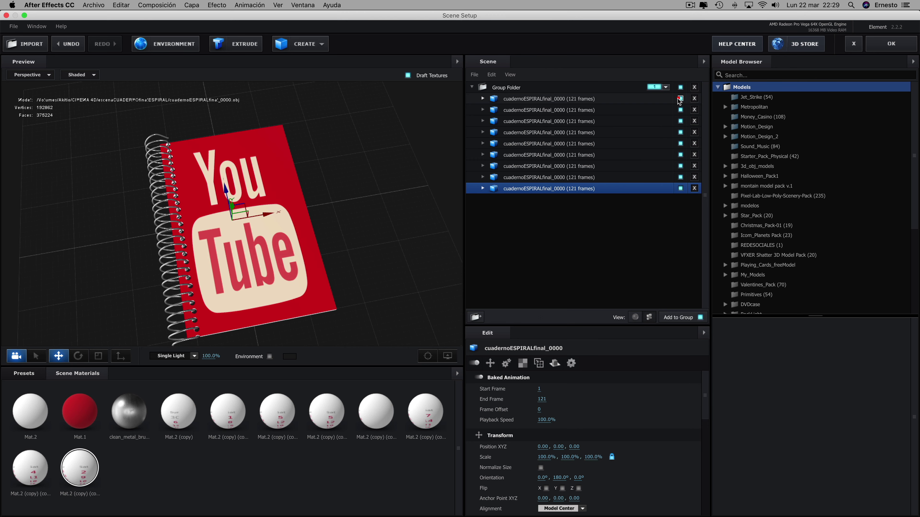
pyautogui.click(887, 47)
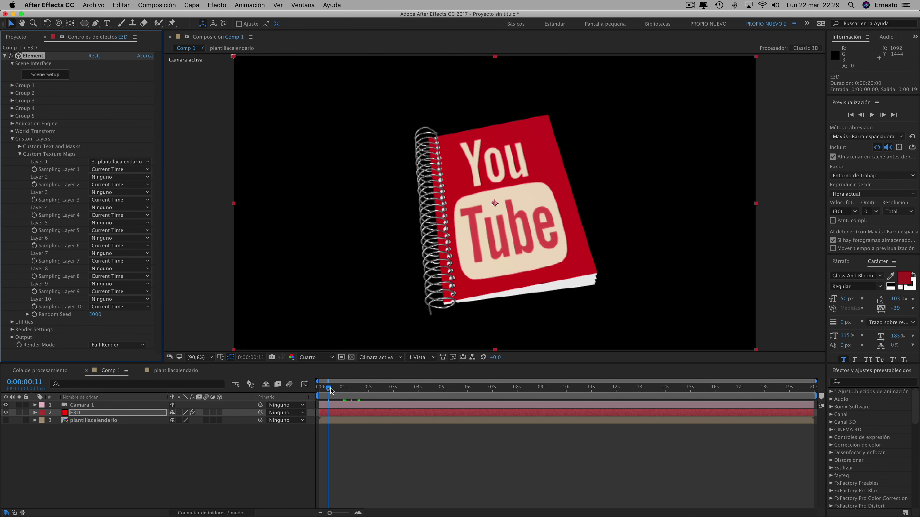
# - Scrub through the page flips and switch viewer resolution from Cuarto to Completa
pyautogui.moveTo(331, 390); pyautogui.dragTo(351, 392)
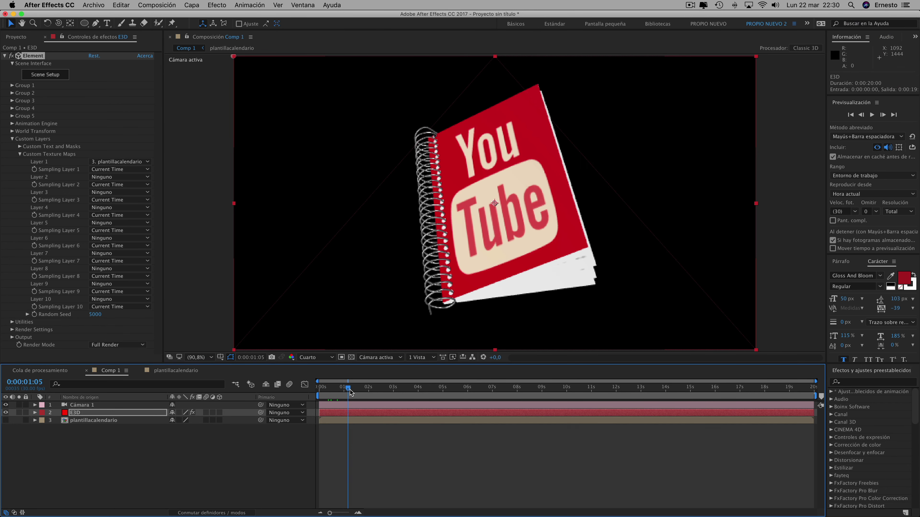
pyautogui.moveTo(349, 393); pyautogui.dragTo(380, 395)
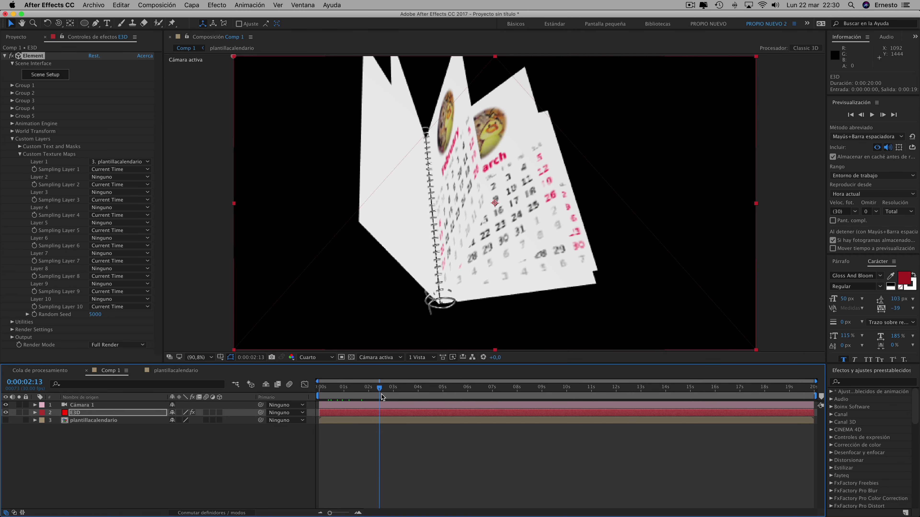
pyautogui.click(308, 359)
pyautogui.click(319, 377)
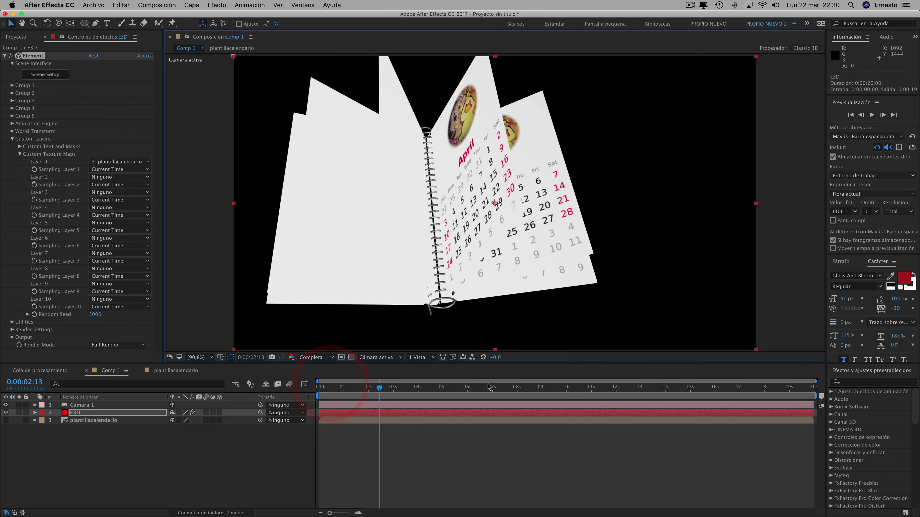
# - RAM-preview the animation from the start and stop at 0:00:03:13
pyautogui.moveTo(380, 388); pyautogui.dragTo(390, 388)
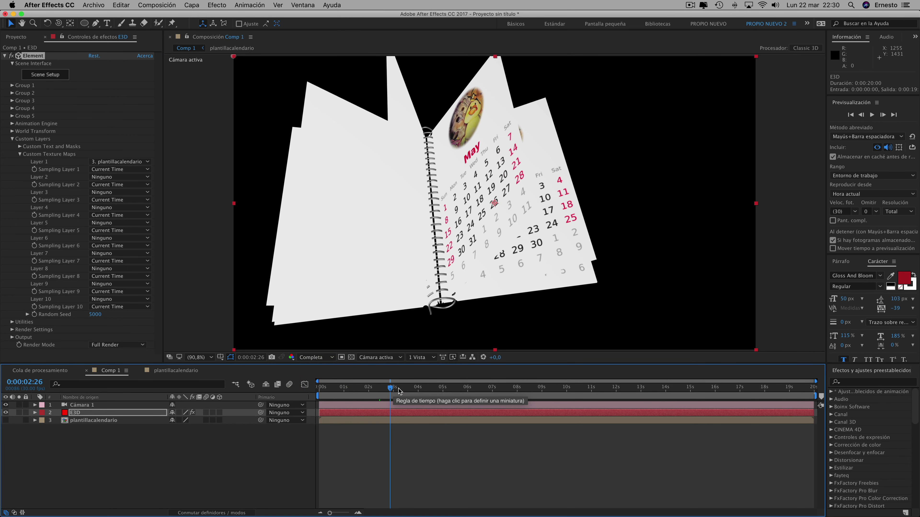
pyautogui.click(399, 389)
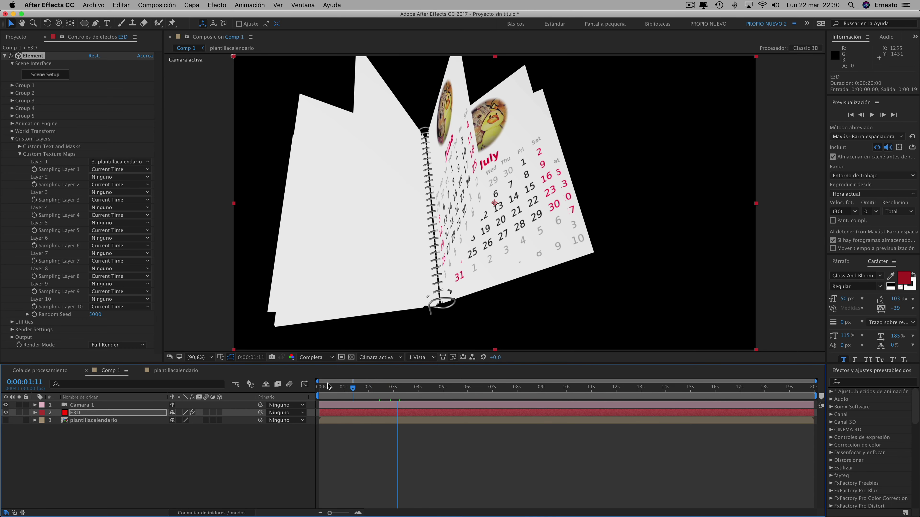
pyautogui.press('Home')
pyautogui.click(872, 115)
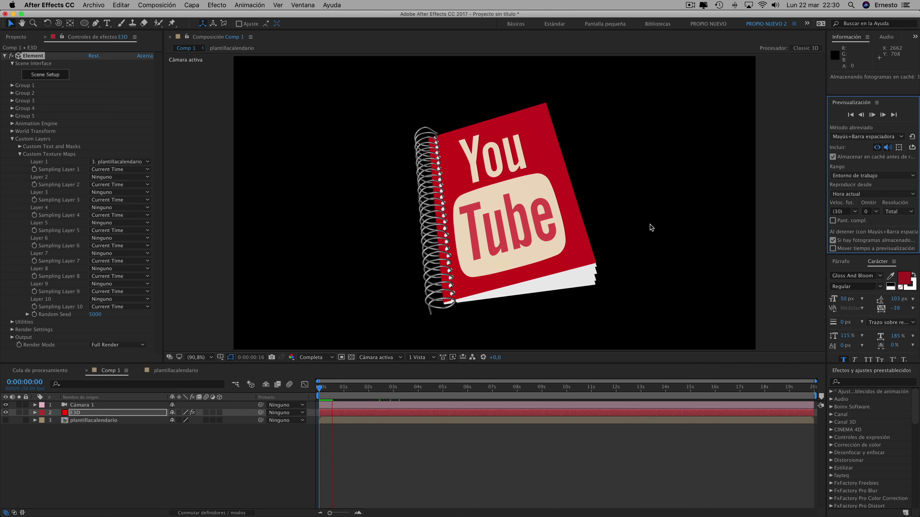
pyautogui.click(872, 114)
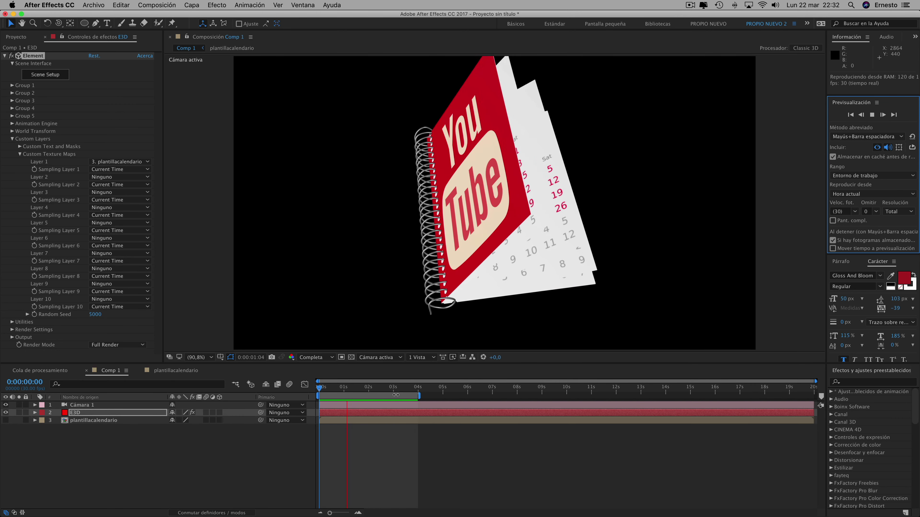
pyautogui.click(404, 388)
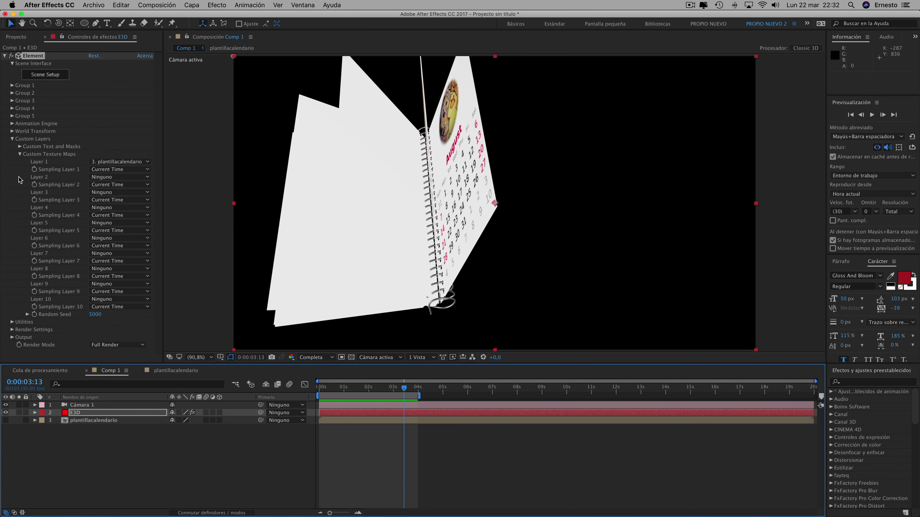
# - Enable ambient occlusion in Element's Render Settings and raise SSAO Intensity to 36,5
pyautogui.click(11, 330)
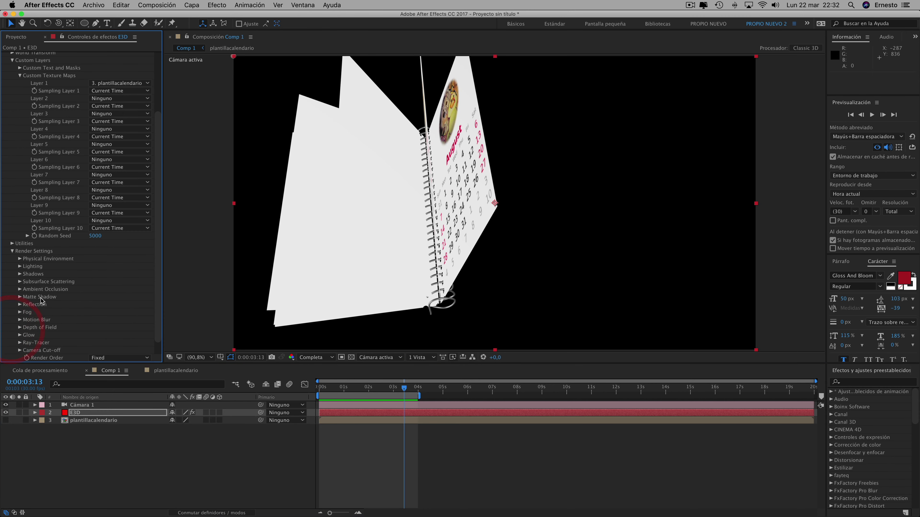
pyautogui.click(20, 290)
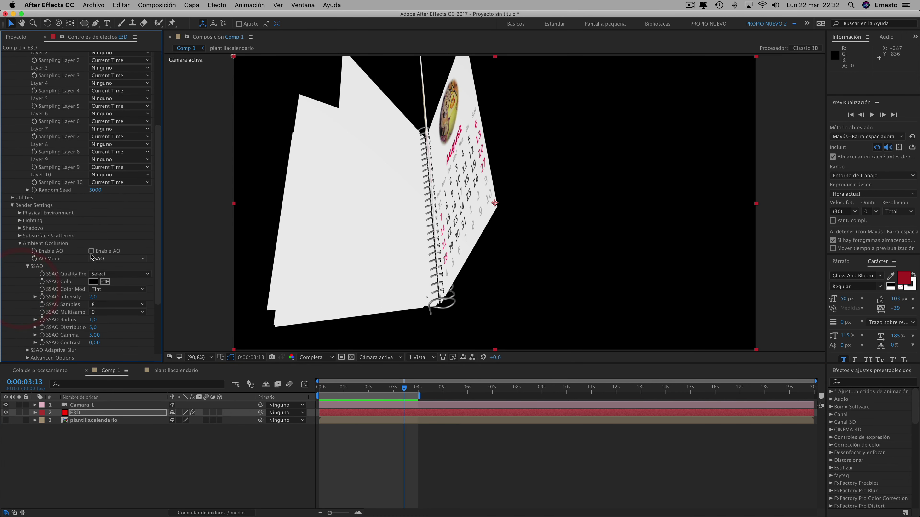
pyautogui.moveTo(93, 297); pyautogui.dragTo(248, 299)
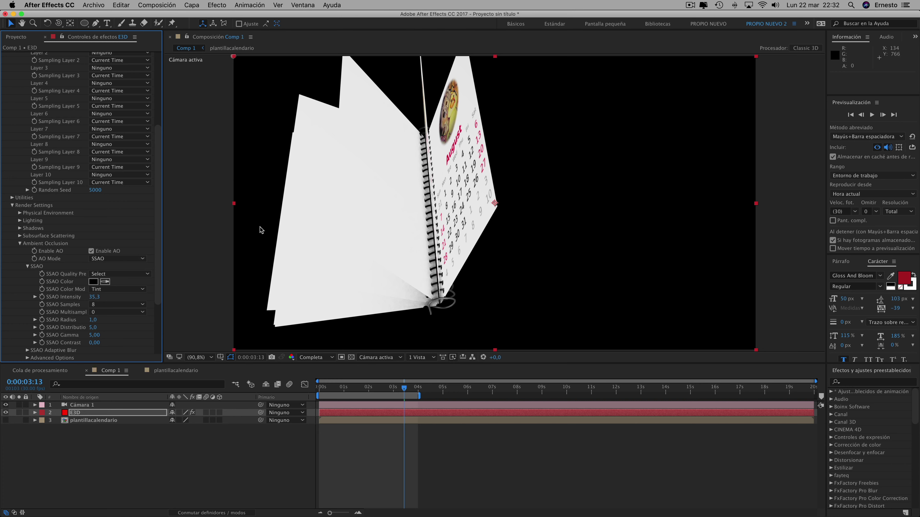
pyautogui.moveTo(157, 263); pyautogui.dragTo(132, 55)
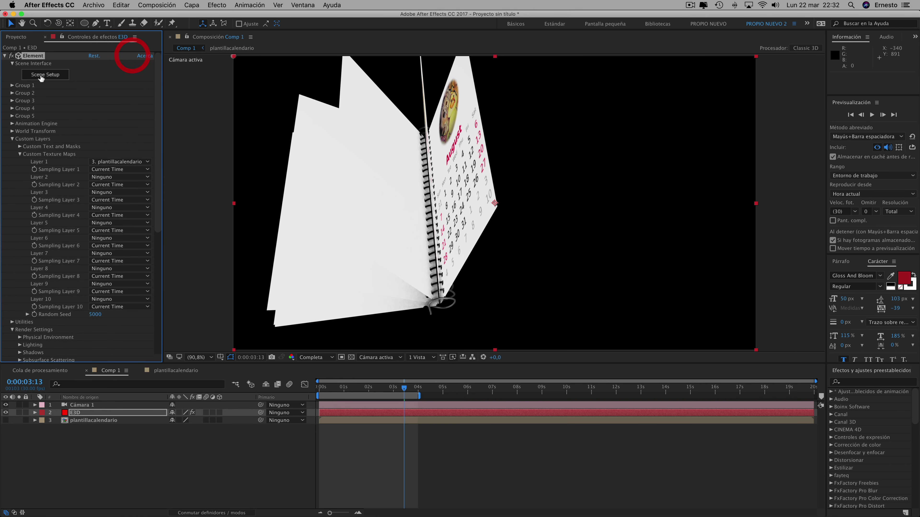
# - Create a black solid named bg and move it beneath the E3D layer
pyautogui.click(191, 5)
pyautogui.moveTo(202, 16)
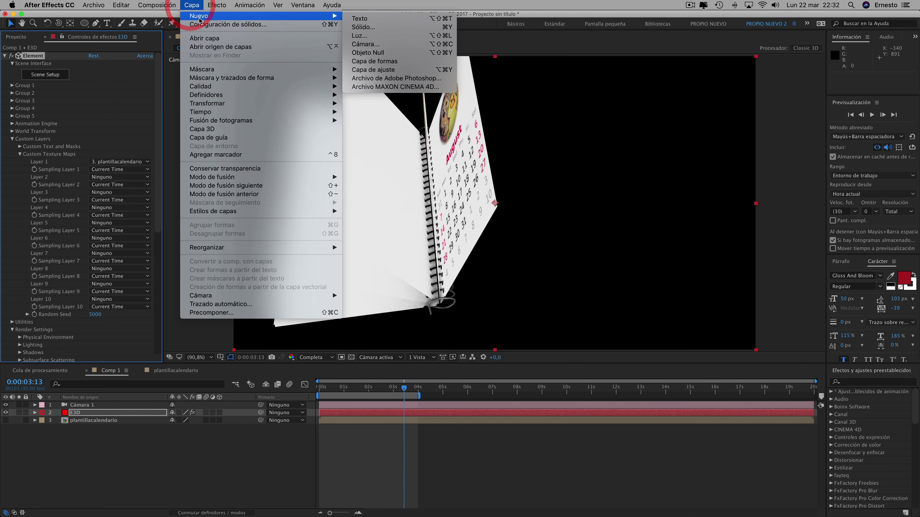
pyautogui.click(367, 28)
pyautogui.write('bg')
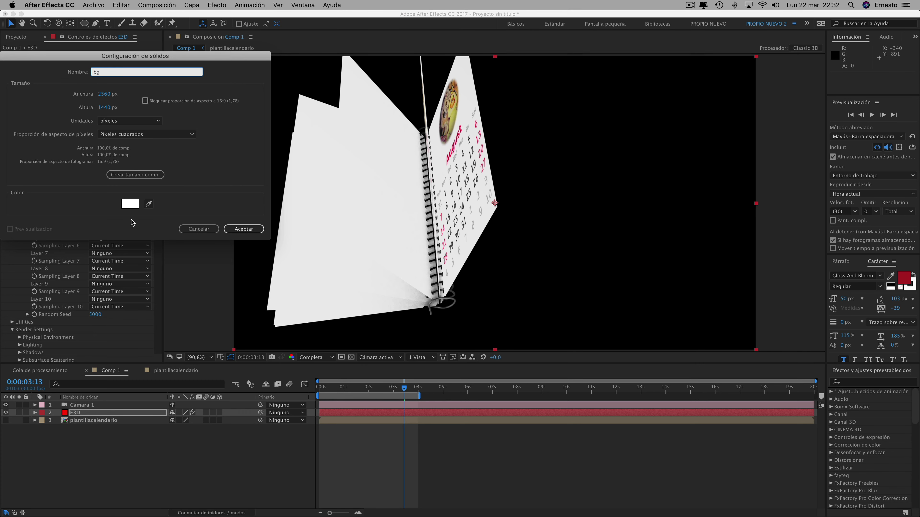
pyautogui.click(131, 206)
pyautogui.click(11, 183)
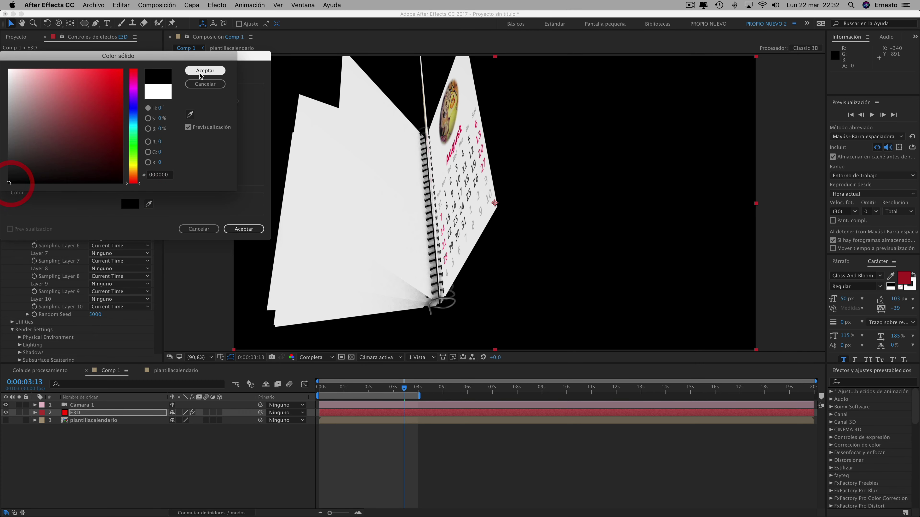
pyautogui.click(202, 70)
pyautogui.click(243, 228)
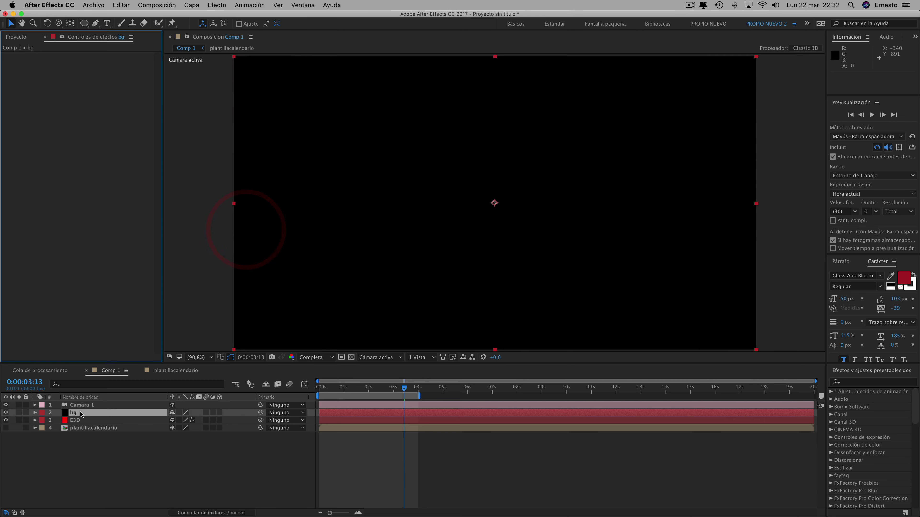
pyautogui.moveTo(81, 413); pyautogui.dragTo(83, 423)
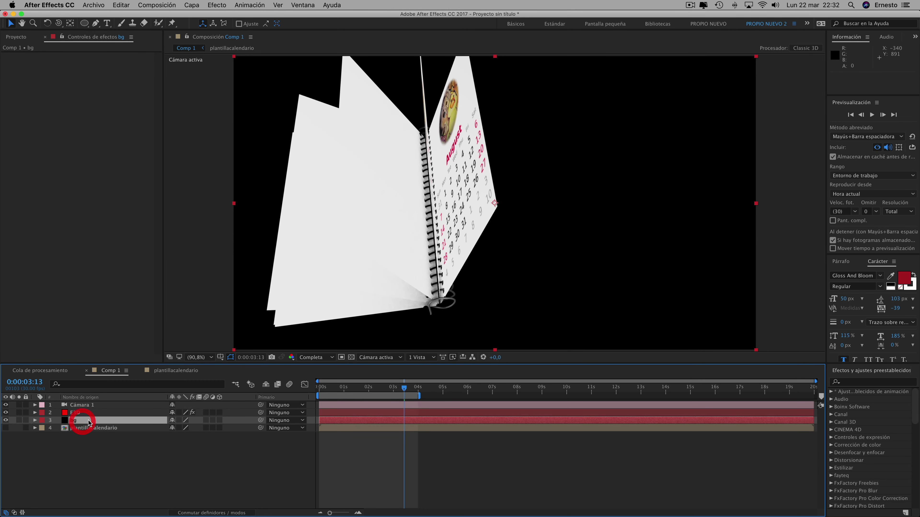
# - Add a radial Gradación de degradado to bg with swapped colours and repositioned start and end points
pyautogui.click(214, 6)
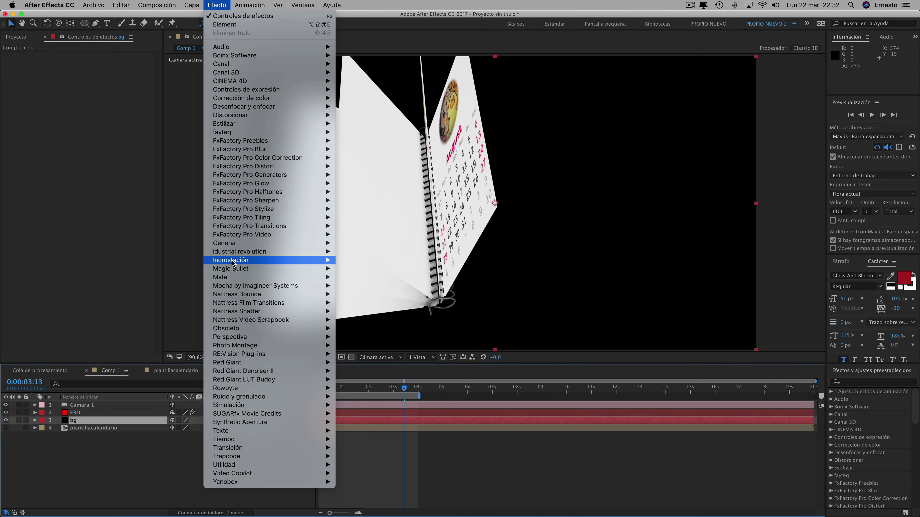
pyautogui.moveTo(232, 247)
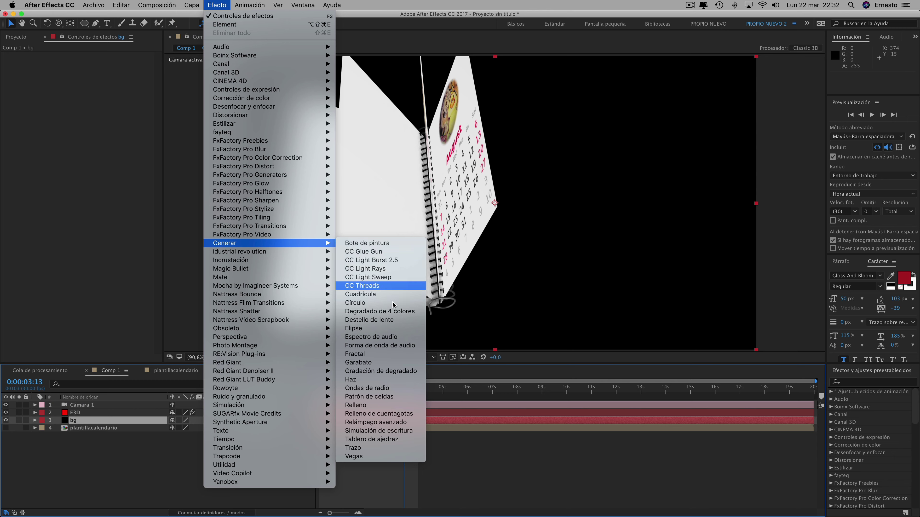
pyautogui.click(372, 369)
pyautogui.click(113, 117)
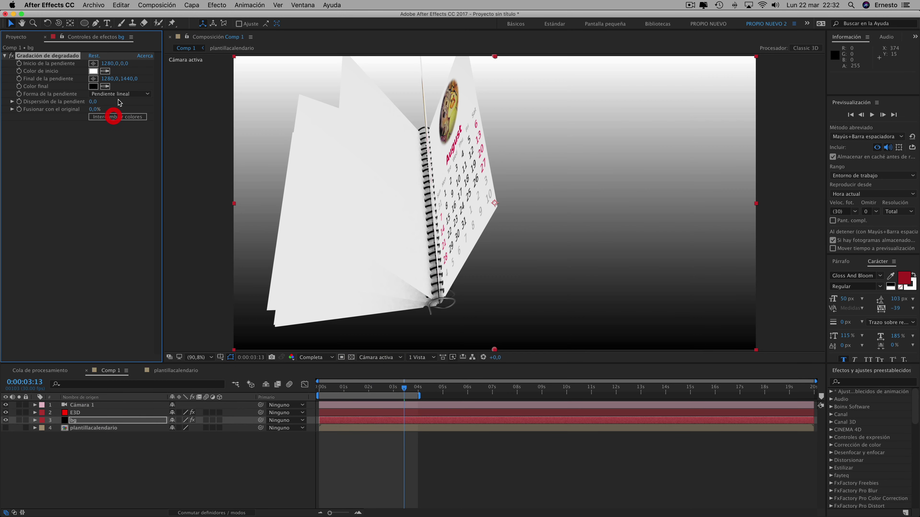
pyautogui.click(119, 94)
pyautogui.click(120, 111)
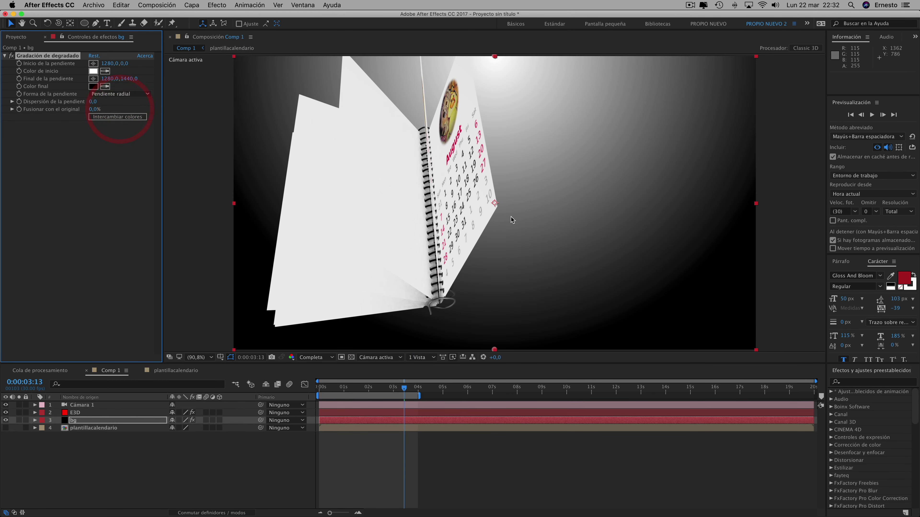
pyautogui.moveTo(494, 56); pyautogui.dragTo(495, 189)
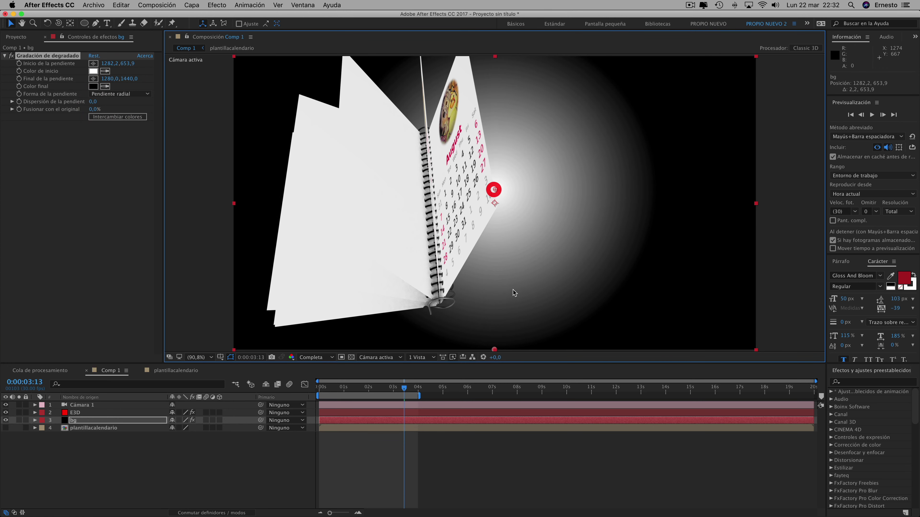
pyautogui.moveTo(494, 350); pyautogui.dragTo(629, 404)
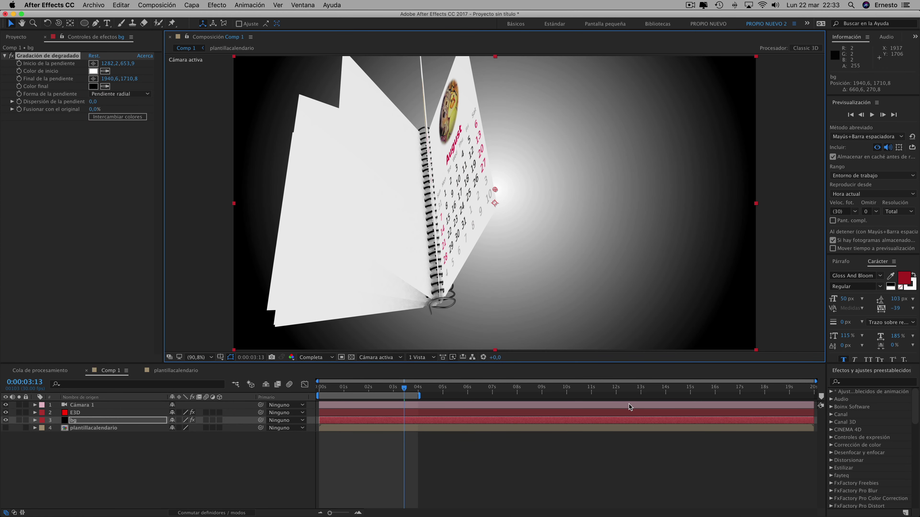
# - Set the gradient start colour to grey 949494, then select the E3D layer
pyautogui.click(91, 71)
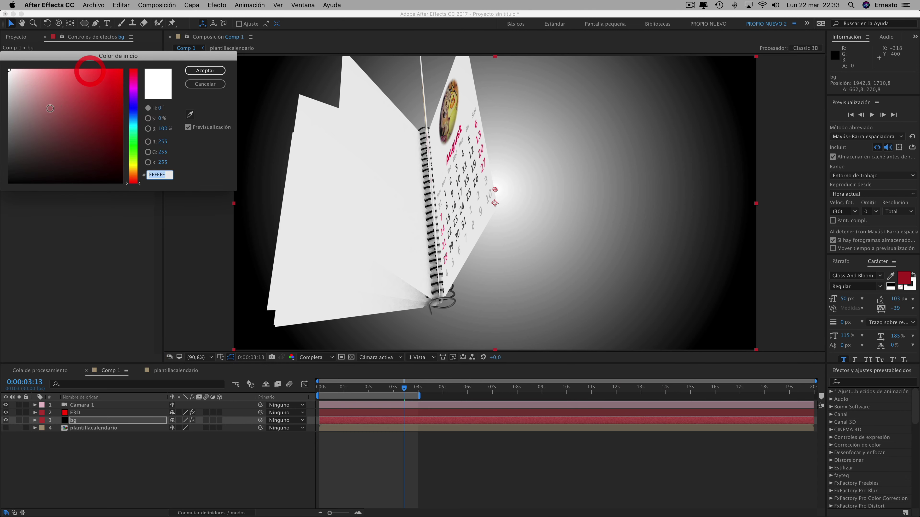
pyautogui.click(9, 120)
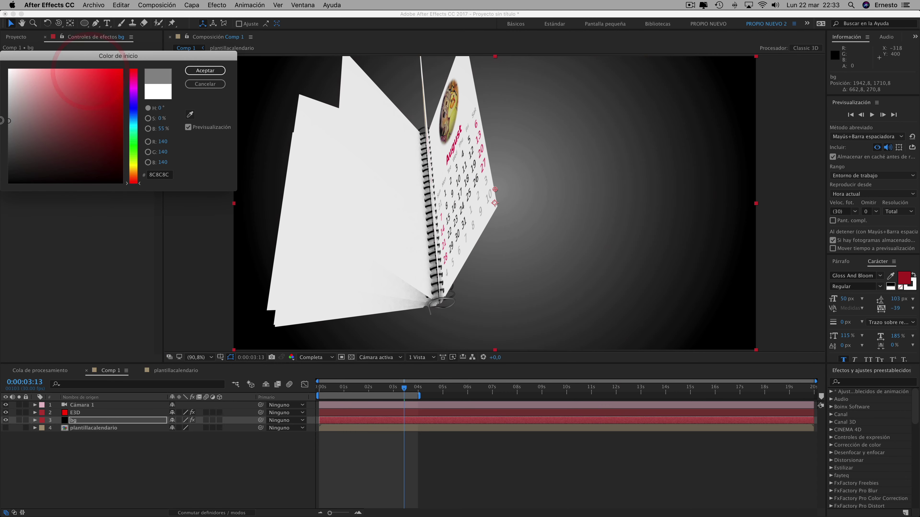
pyautogui.click(205, 70)
pyautogui.click(78, 413)
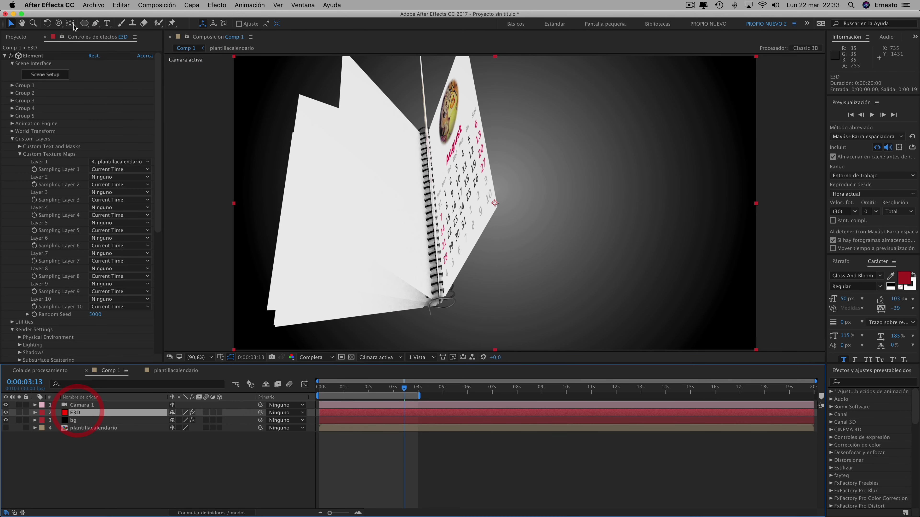
# - In Scene Setup, create a plane, move it to the root and assign it to group 5
pyautogui.click(45, 76)
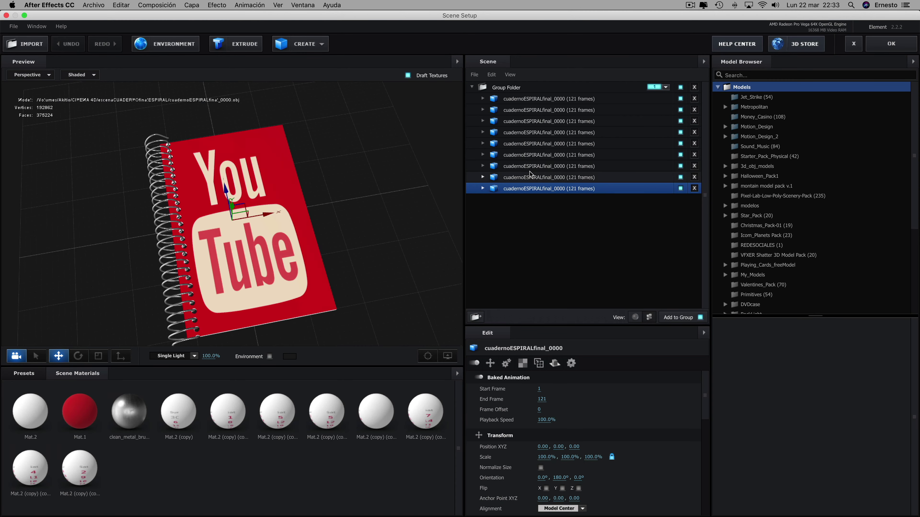
pyautogui.click(636, 317)
pyautogui.click(471, 88)
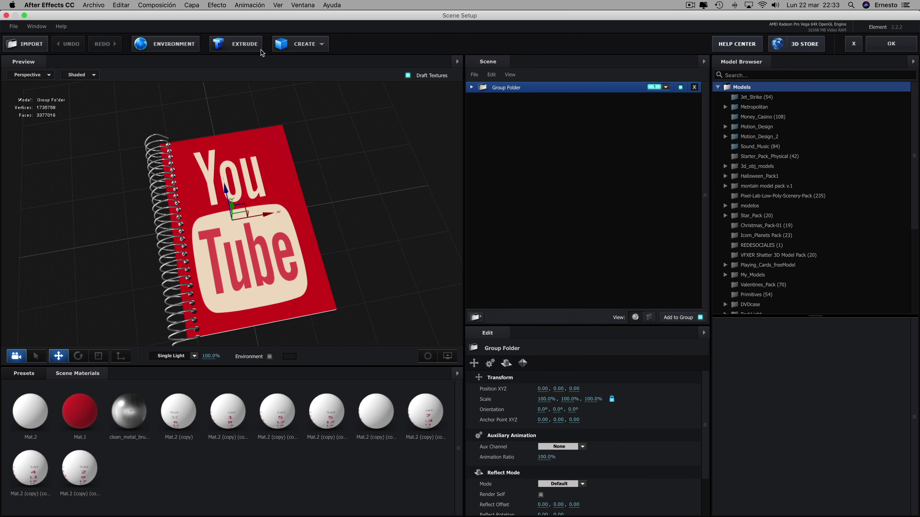
pyautogui.click(304, 47)
pyautogui.click(421, 64)
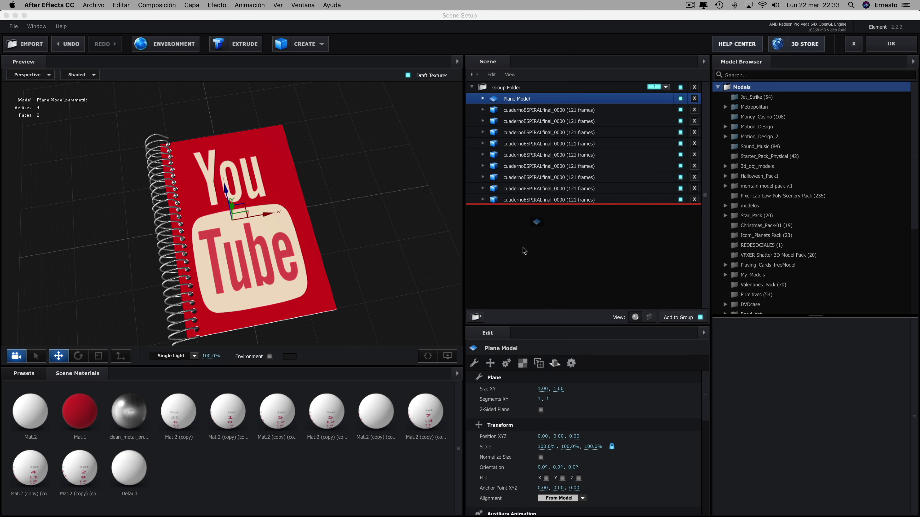
pyautogui.moveTo(511, 100); pyautogui.dragTo(524, 248)
pyautogui.click(666, 200)
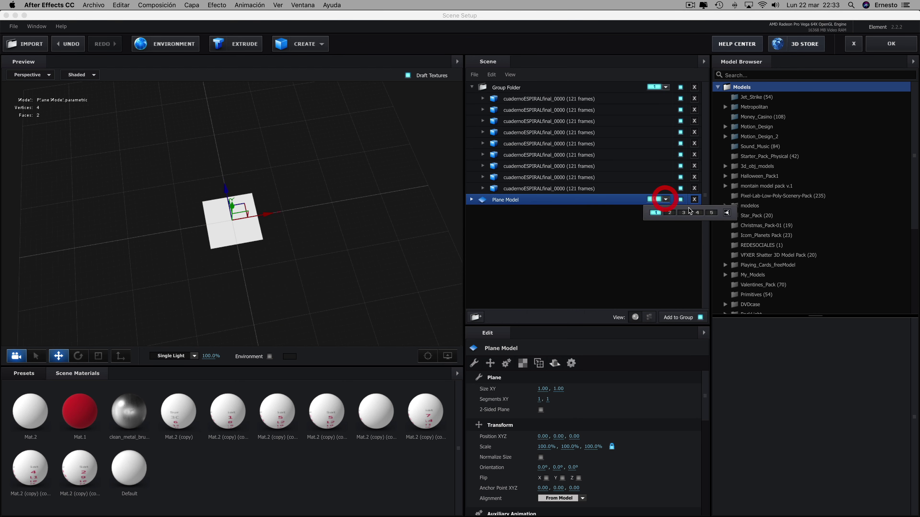
pyautogui.click(711, 212)
# - Scale the plane to 5000% so it forms the floor
pyautogui.click(472, 199)
pyautogui.click(510, 211)
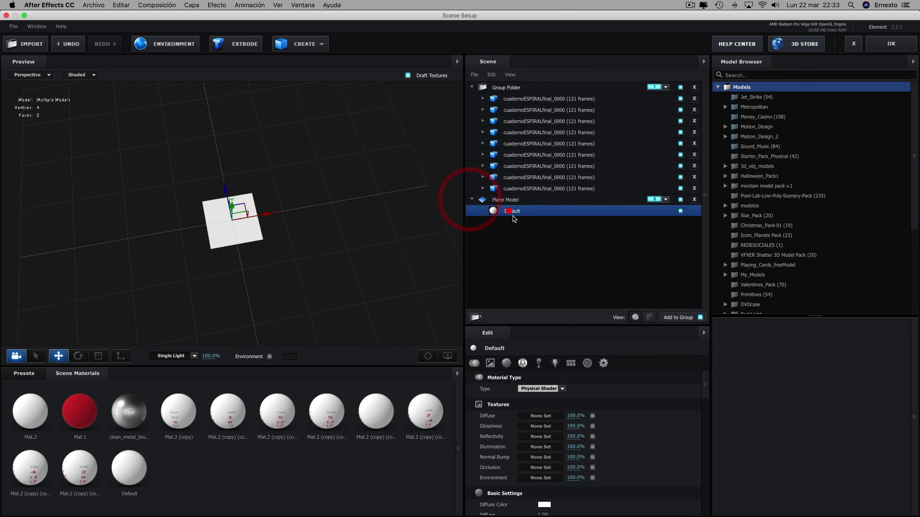
pyautogui.click(506, 199)
pyautogui.click(491, 363)
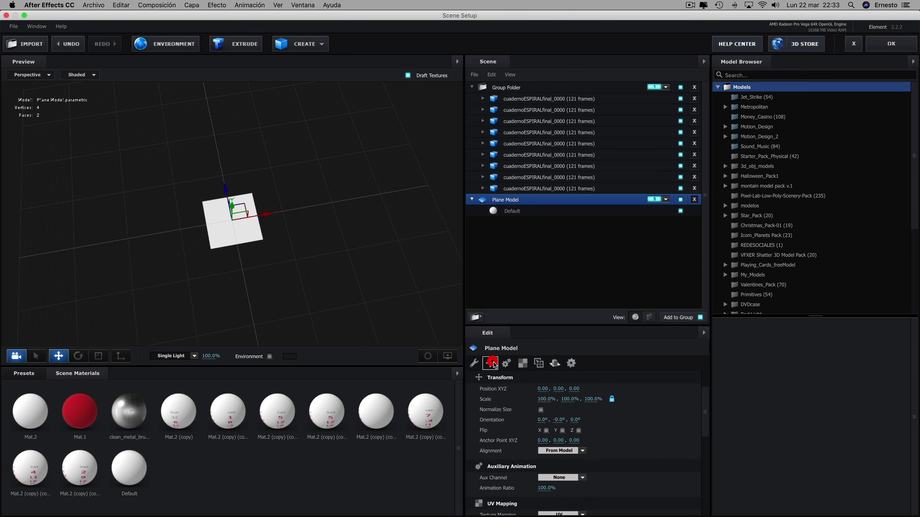
pyautogui.click(543, 389)
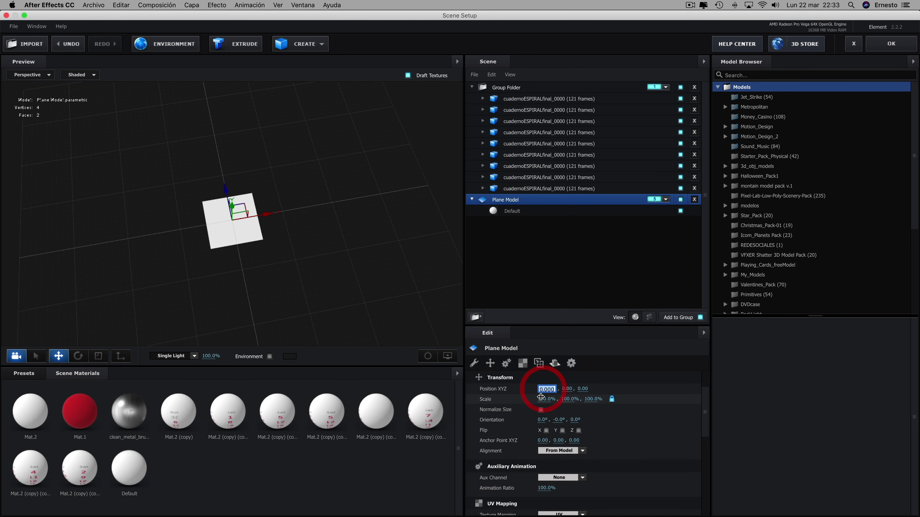
pyautogui.click(548, 397)
pyautogui.write('5000')
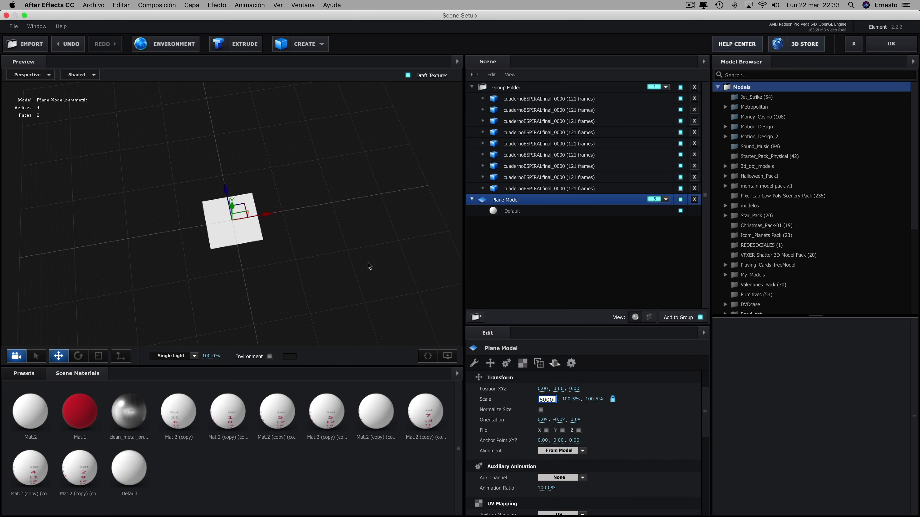
pyautogui.click(363, 245)
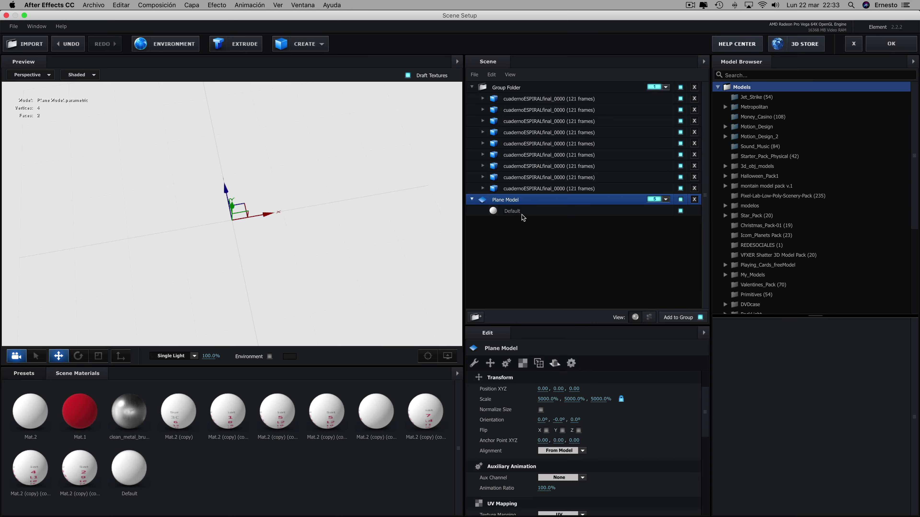
# - Set the floor material's glossiness to 81% and its reflect mode to Mirror Surface, then apply
pyautogui.click(509, 211)
pyautogui.moveTo(703, 385)
pyautogui.mouseDown()
pyautogui.moveTo(705, 418)
pyautogui.moveTo(708, 386)
pyautogui.moveTo(708, 395)
pyautogui.mouseUp()
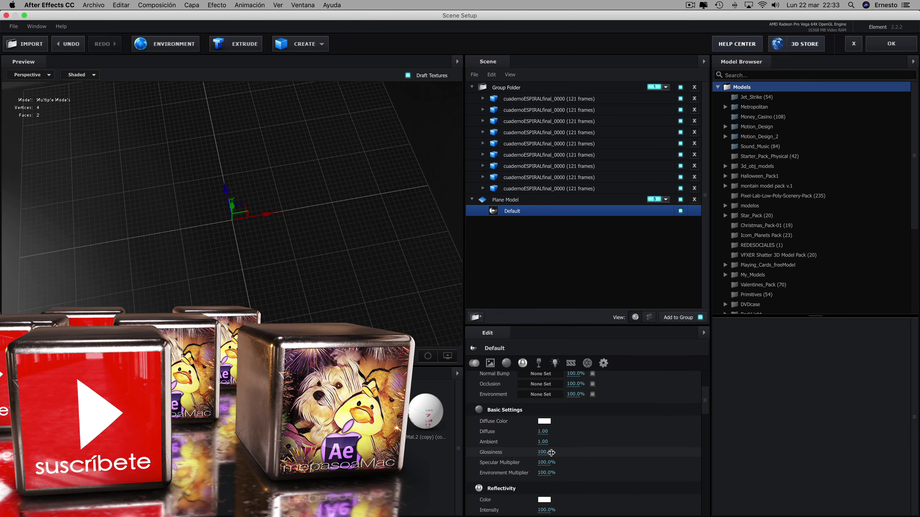
pyautogui.moveTo(543, 452); pyautogui.dragTo(537, 453)
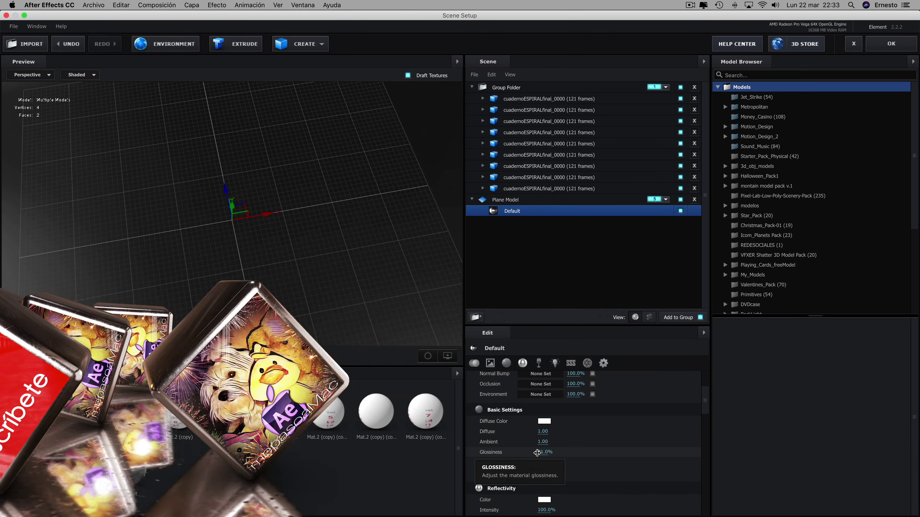
pyautogui.click(500, 200)
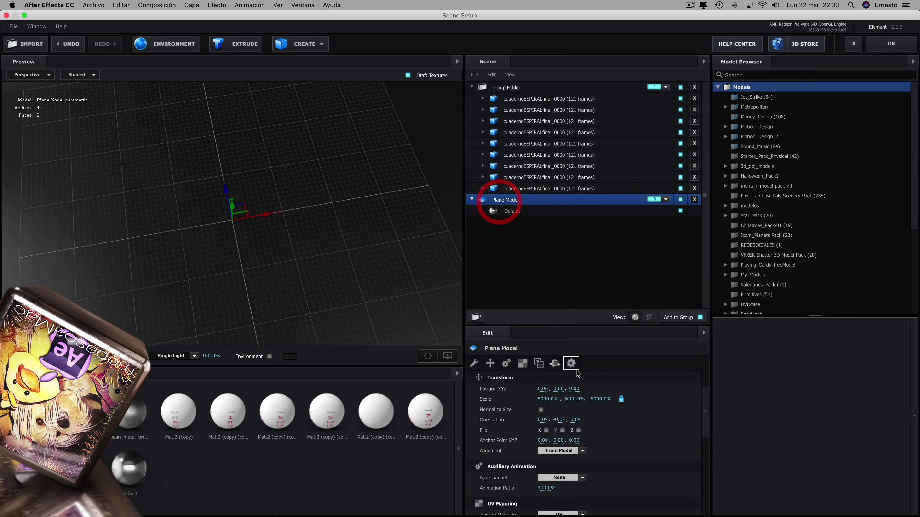
pyautogui.click(556, 363)
pyautogui.click(565, 388)
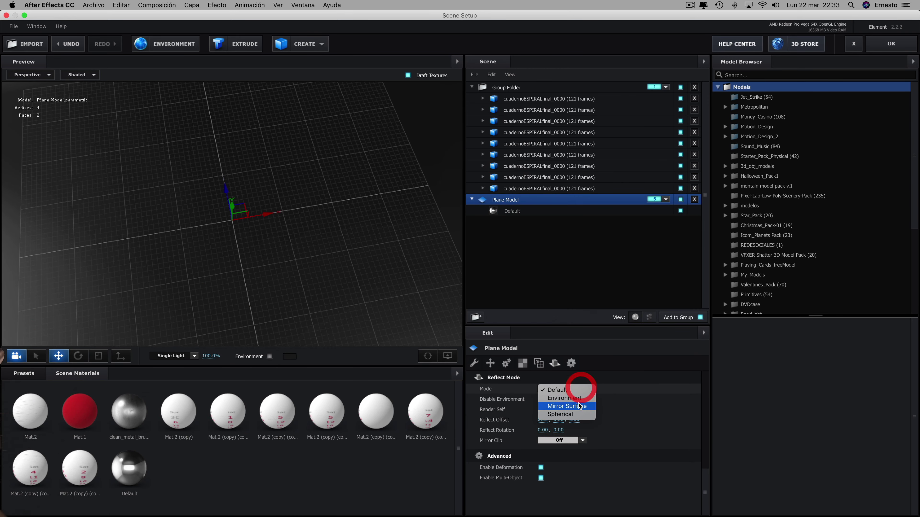
pyautogui.click(567, 406)
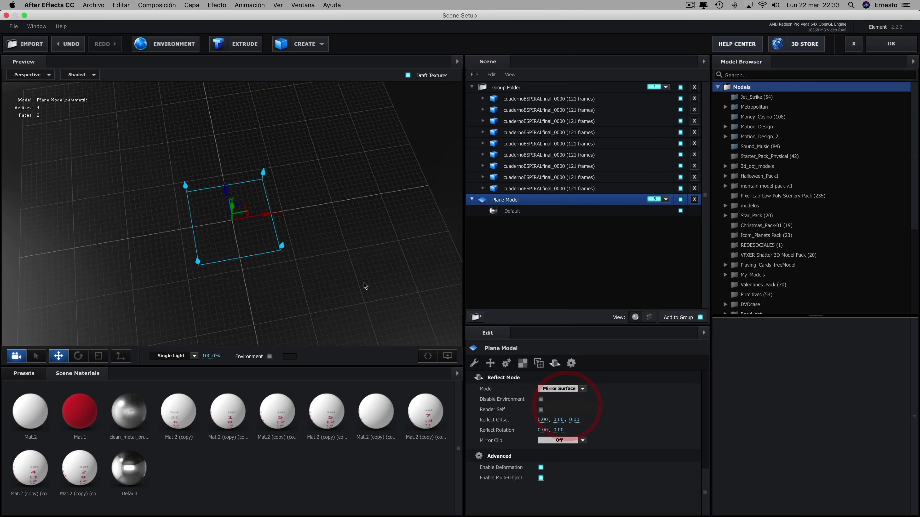
pyautogui.click(374, 264)
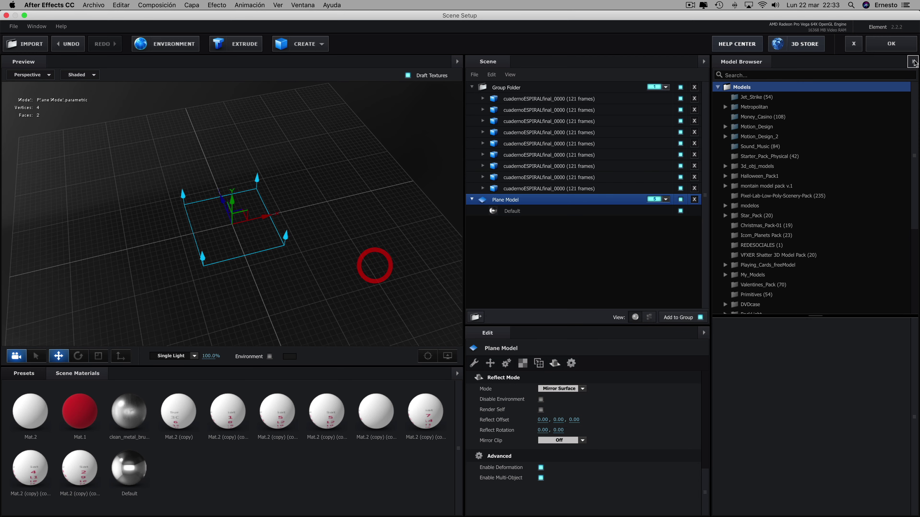
# - Lower group 5's Particle Replicator position Y to 810
pyautogui.click(892, 45)
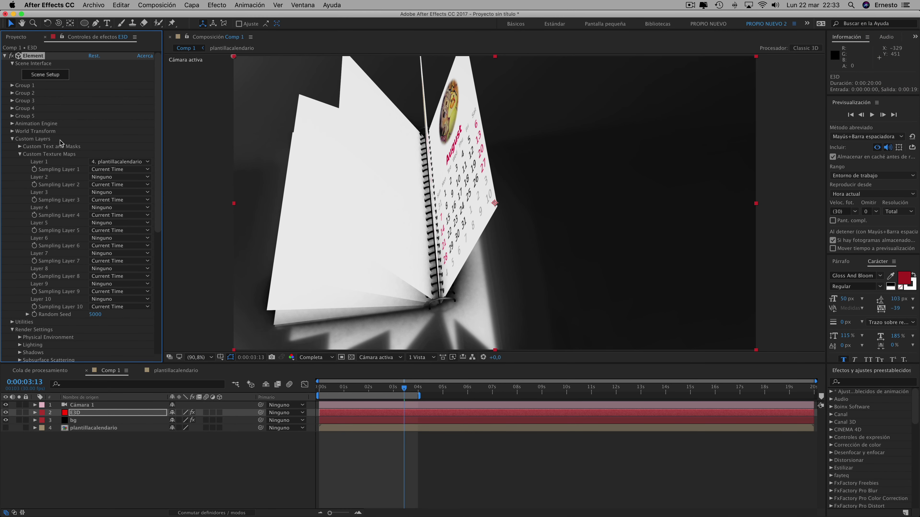
pyautogui.click(11, 116)
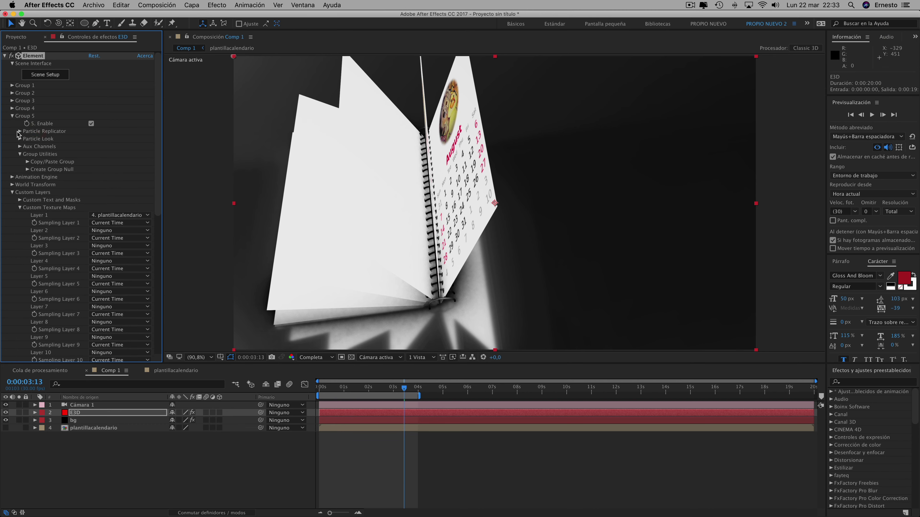
pyautogui.click(21, 132)
pyautogui.moveTo(126, 154); pyautogui.dragTo(163, 155)
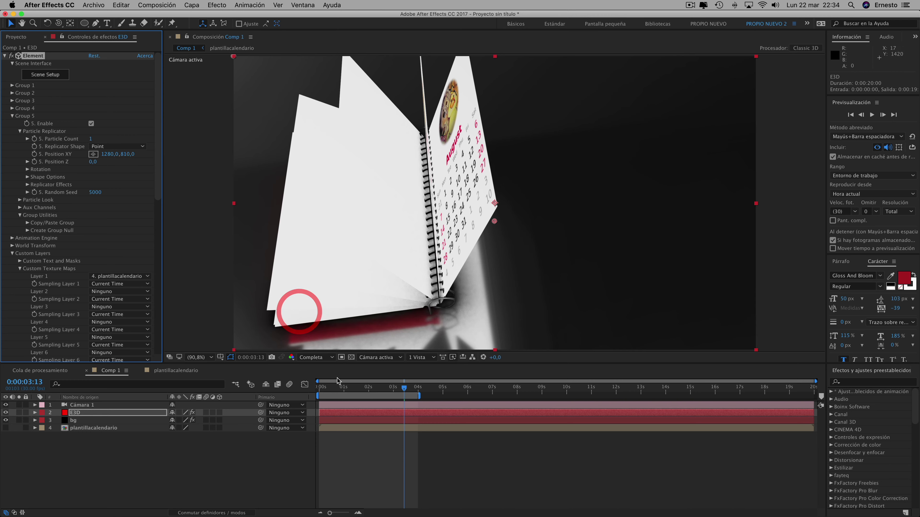
# - Scrub from the closed cover through April to 0:00:03:23 to check the reflective floor
pyautogui.click(362, 387)
pyautogui.moveTo(341, 390); pyautogui.dragTo(332, 390)
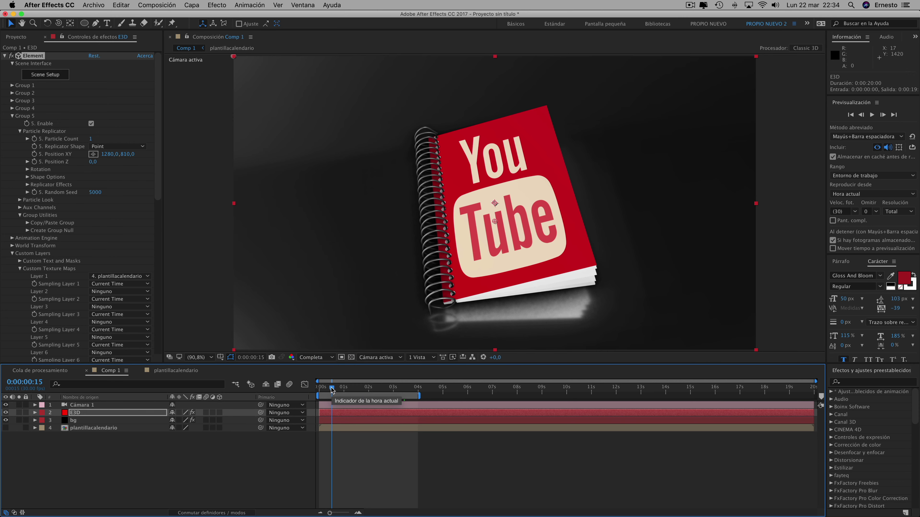
pyautogui.moveTo(332, 389); pyautogui.dragTo(345, 390)
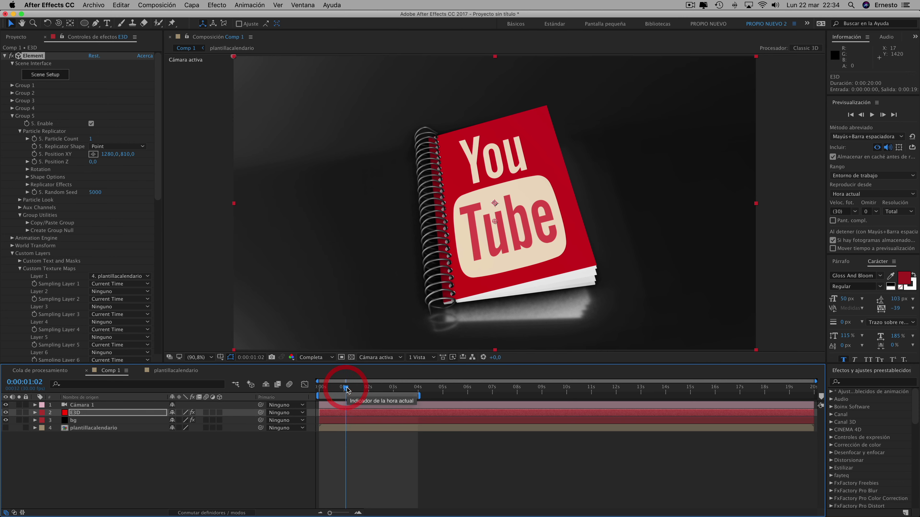
pyautogui.click(372, 388)
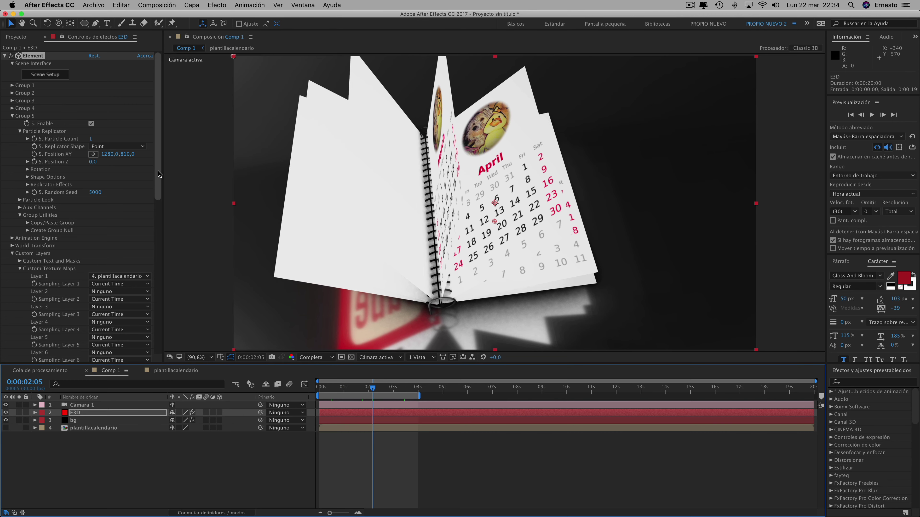
pyautogui.moveTo(163, 178)
pyautogui.mouseDown()
pyautogui.moveTo(161, 264)
pyautogui.moveTo(160, 190)
pyautogui.mouseUp()
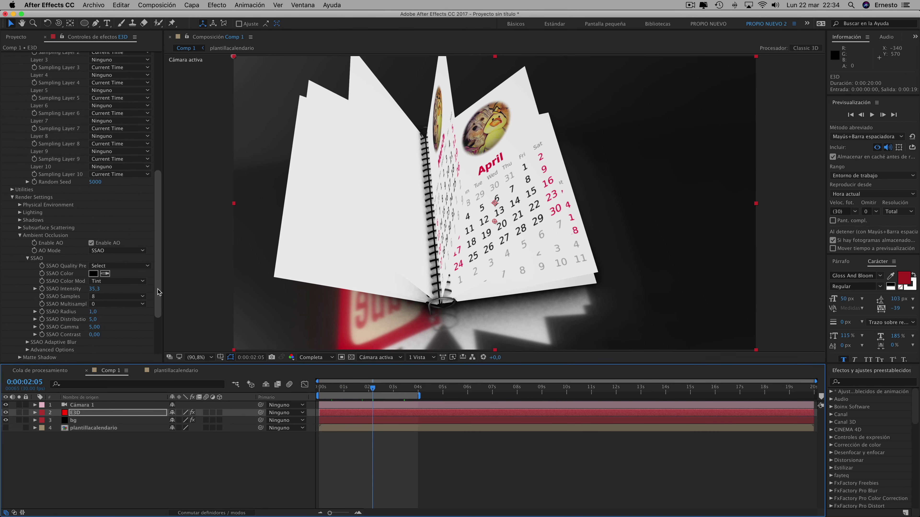
pyautogui.click(412, 387)
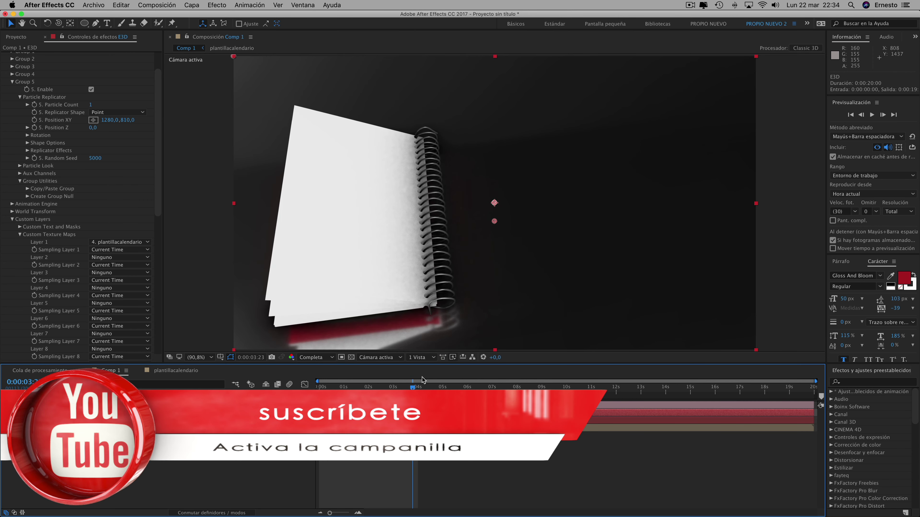
# - Add a new light, Luz 1, and raise it above the calendar
pyautogui.click(194, 7)
pyautogui.moveTo(203, 21)
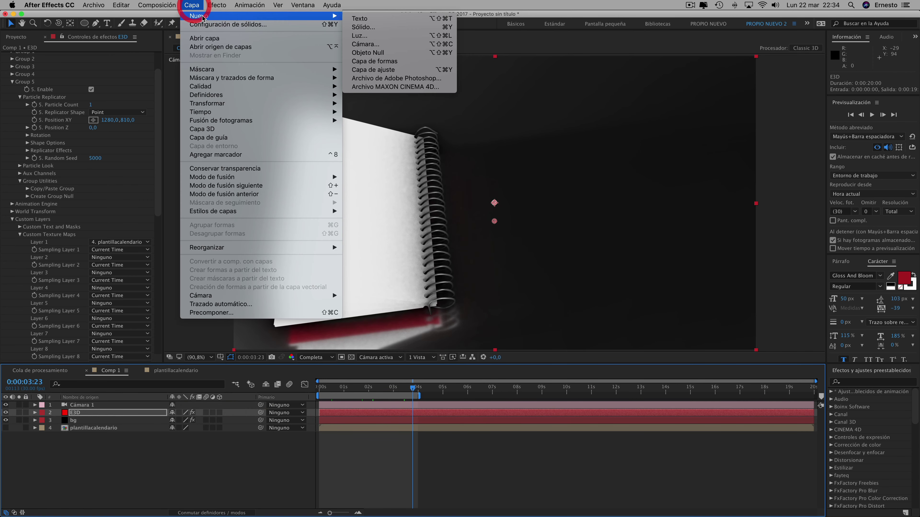
pyautogui.click(357, 36)
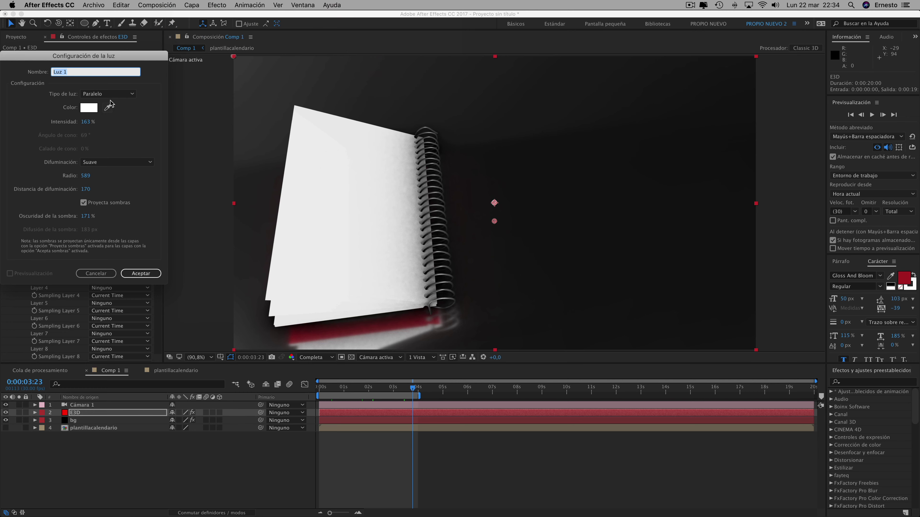
pyautogui.click(142, 271)
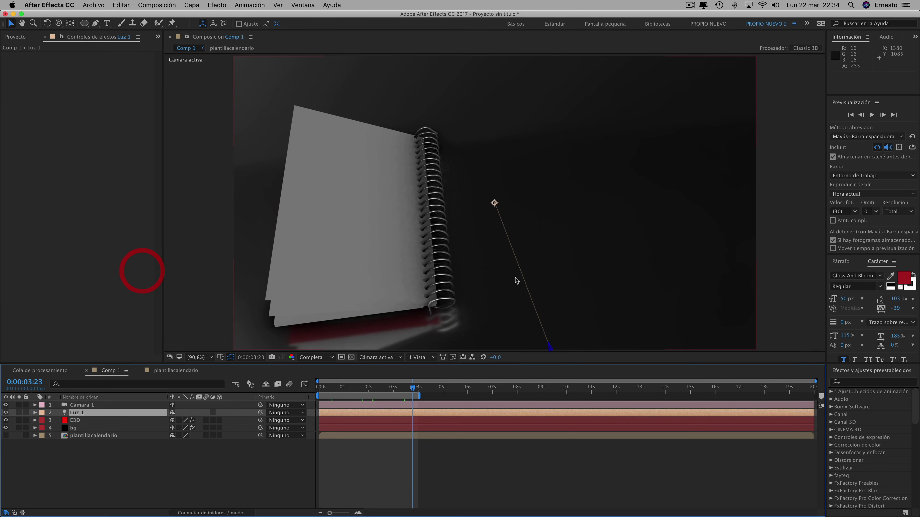
pyautogui.press(',')
pyautogui.press(',')
pyautogui.press(',')
pyautogui.moveTo(512, 248)
pyautogui.mouseDown()
pyautogui.moveTo(514, 158)
pyautogui.moveTo(537, 182)
pyautogui.moveTo(481, 141)
pyautogui.moveTo(571, 139)
pyautogui.mouseUp()
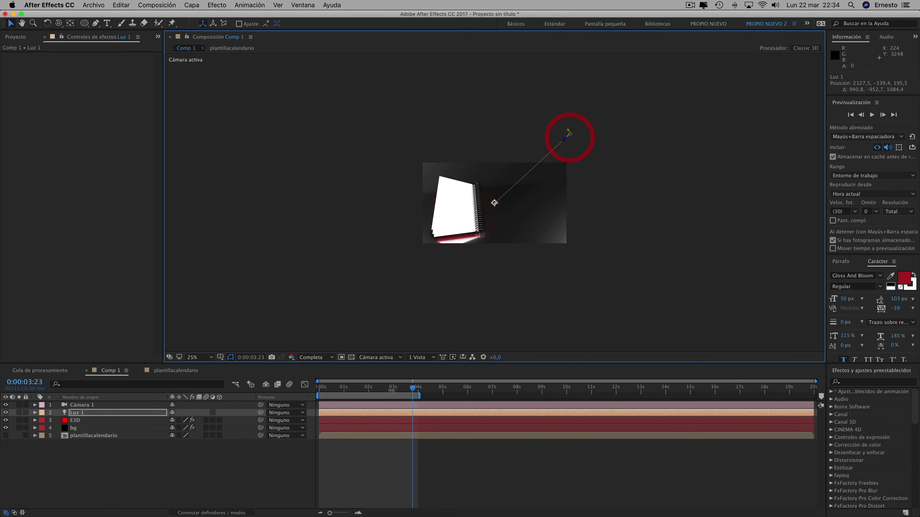
# - Set the viewer to 100% and move the time to 0:00:00:14 showing the notebook cover
pyautogui.click(366, 387)
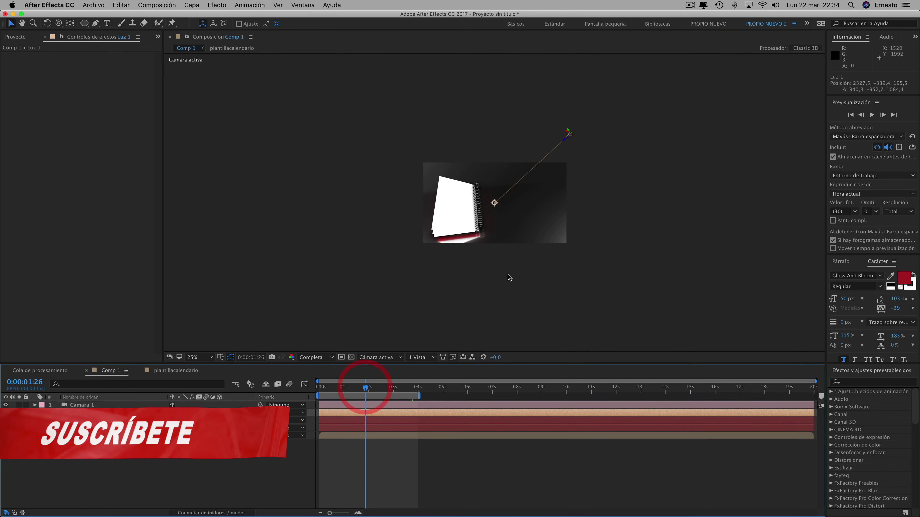
pyautogui.press('/')
pyautogui.click(330, 387)
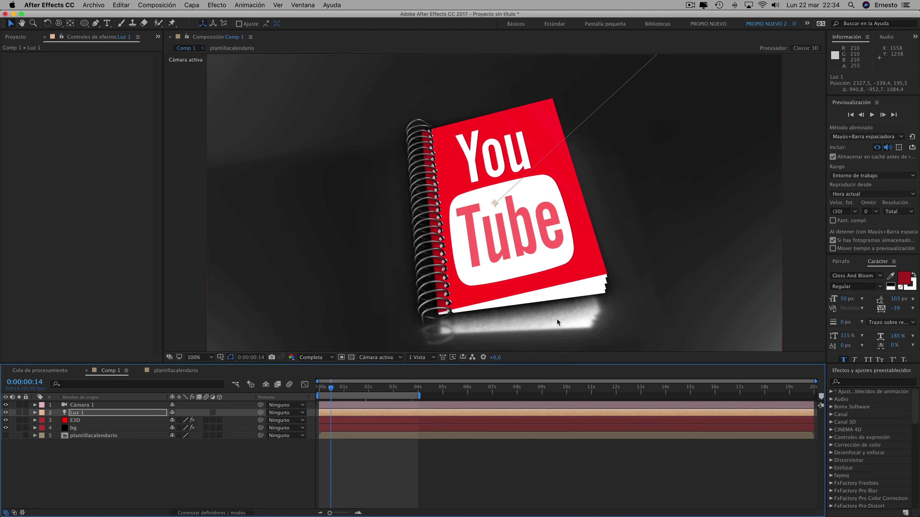
pyautogui.press(',')
# - In the E3D layer's Render Settings, switch Ambient Occlusion mode from SSAO to Ray-Traced
pyautogui.click(79, 420)
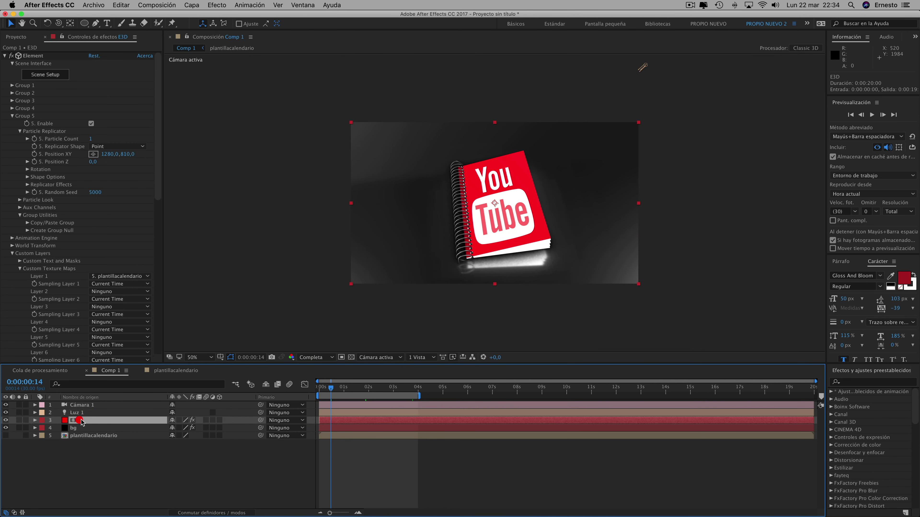
pyautogui.press('.')
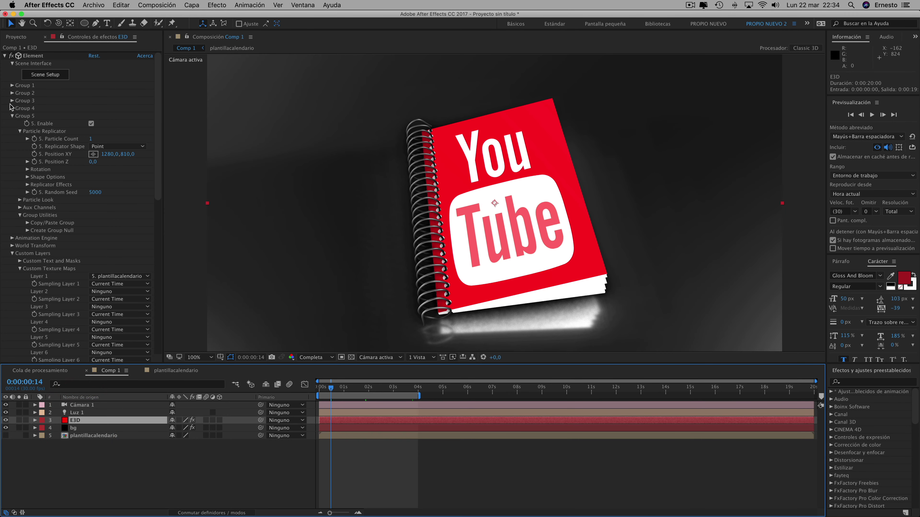
pyautogui.click(12, 116)
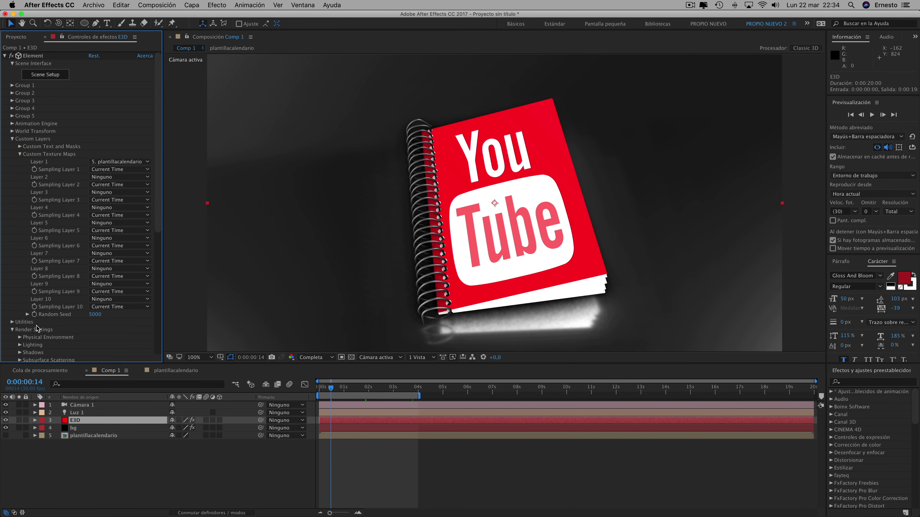
pyautogui.scroll(-5, 38, 329)
pyautogui.click(97, 225)
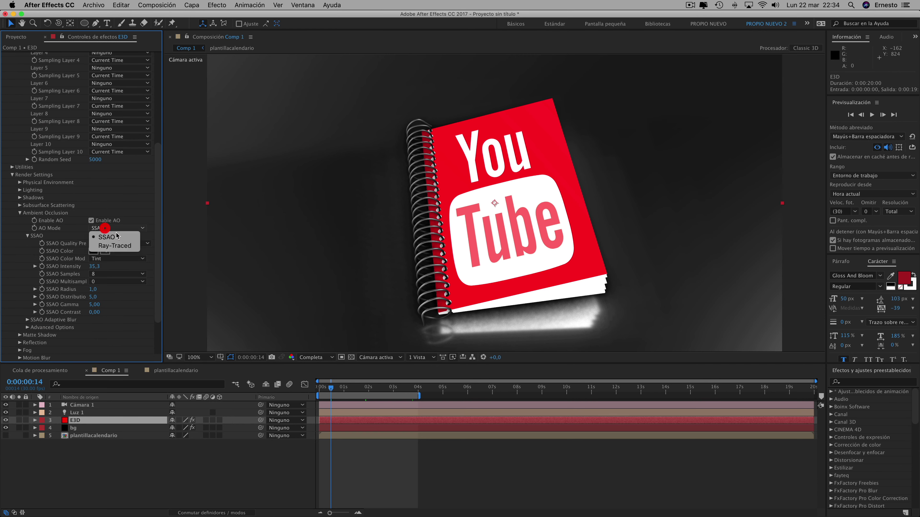
pyautogui.click(124, 244)
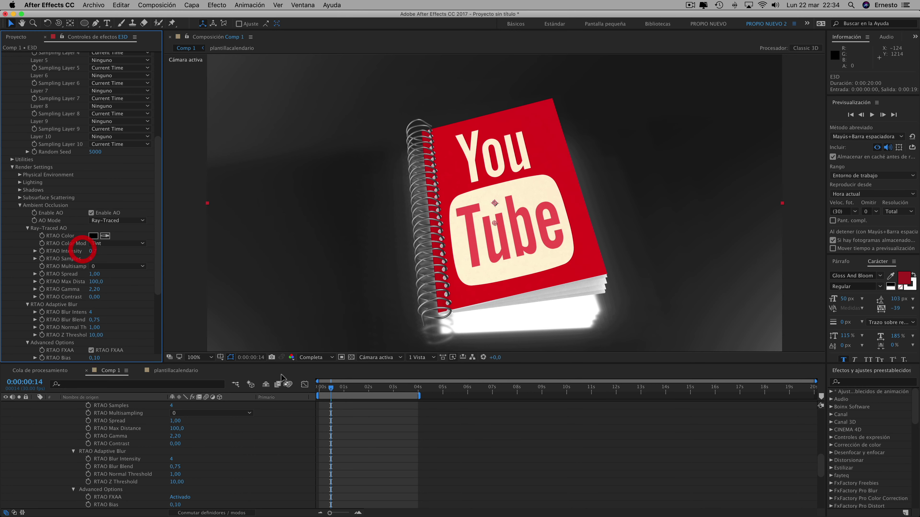
# - Move the time indicator to 0:00:02:02 to view the flipping April page
pyautogui.click(370, 390)
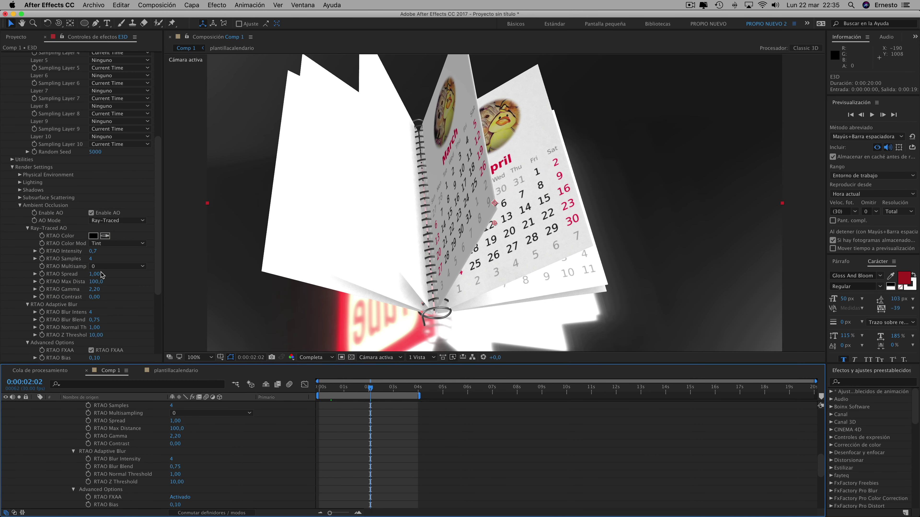
pyautogui.click(91, 251)
pyautogui.click(92, 251)
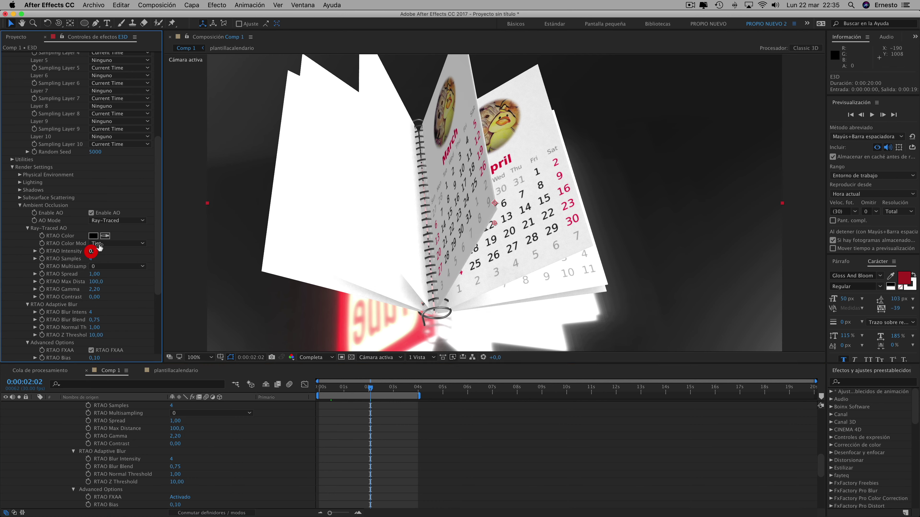
pyautogui.scroll(10, 103, 220)
pyautogui.scroll(-5, 103, 219)
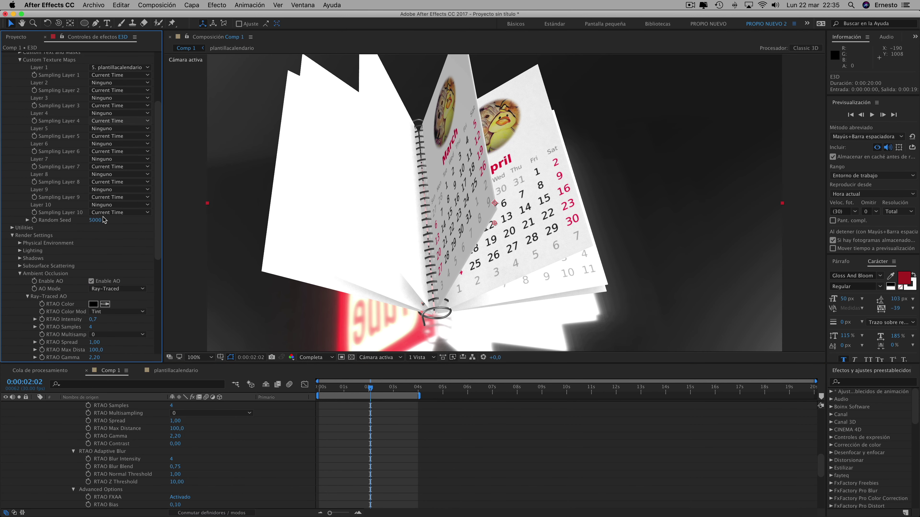
# - Set Element 3D's Add Lighting option to Single Light
pyautogui.click(20, 251)
pyautogui.click(106, 274)
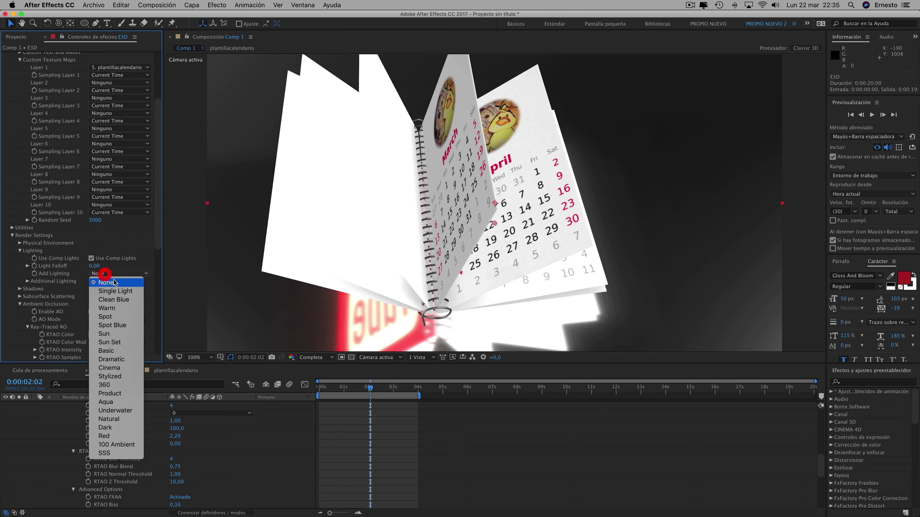
pyautogui.click(116, 292)
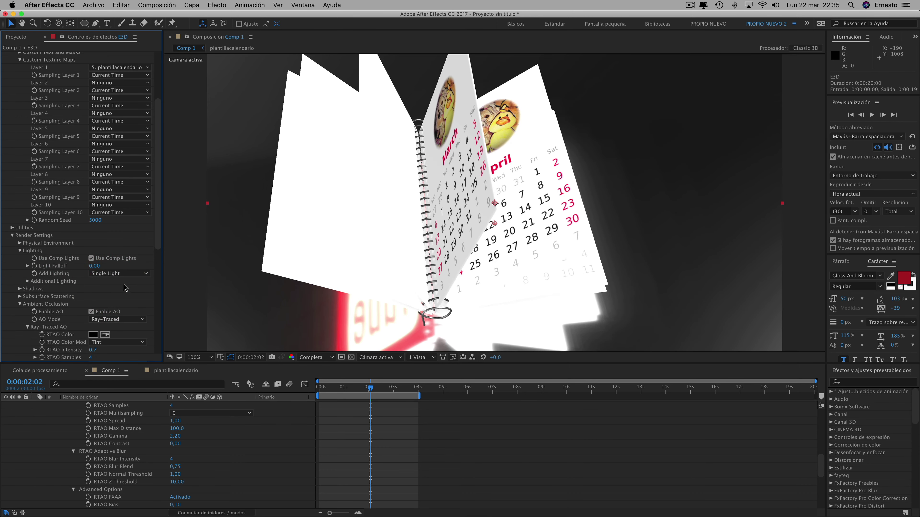
pyautogui.scroll(-7, 119, 292)
pyautogui.scroll(-1, 108, 276)
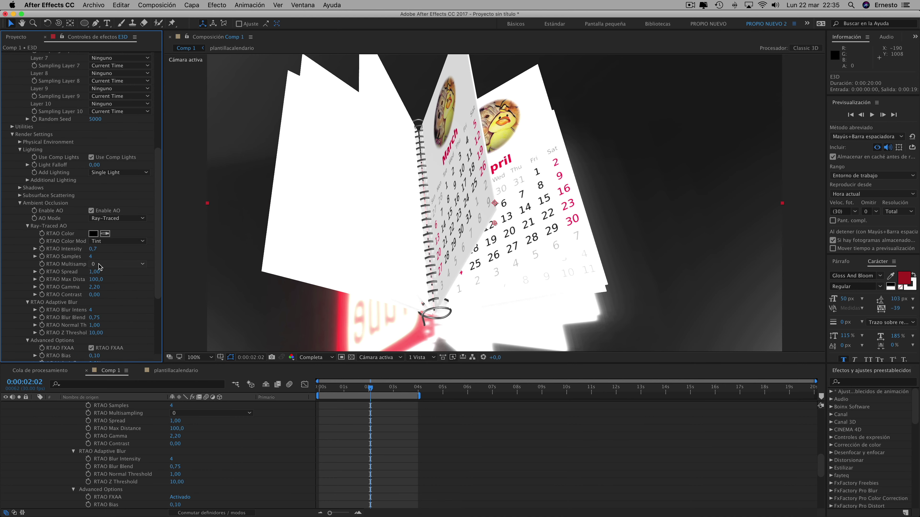
pyautogui.click(93, 249)
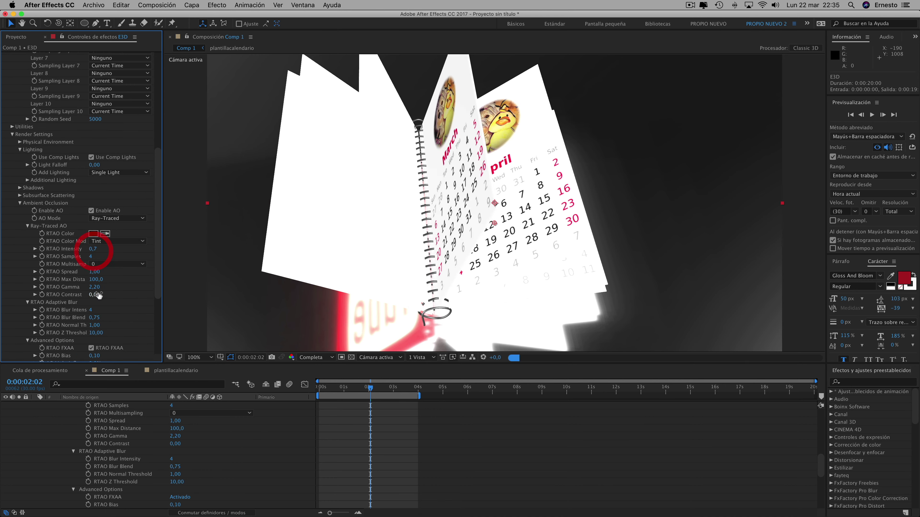
pyautogui.scroll(-1, 104, 305)
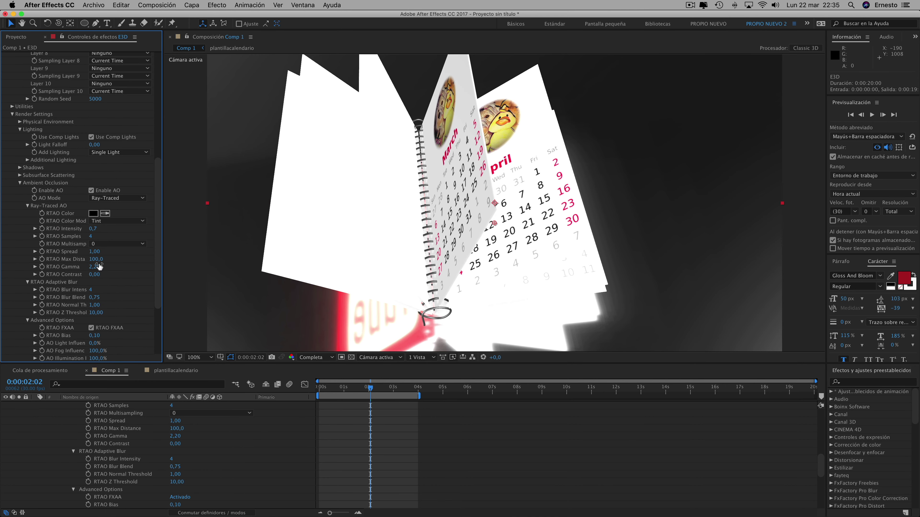
# - Scrub RTAO Max Distance to 129,0, then set Add Lighting back to None
pyautogui.moveTo(96, 260); pyautogui.dragTo(130, 263)
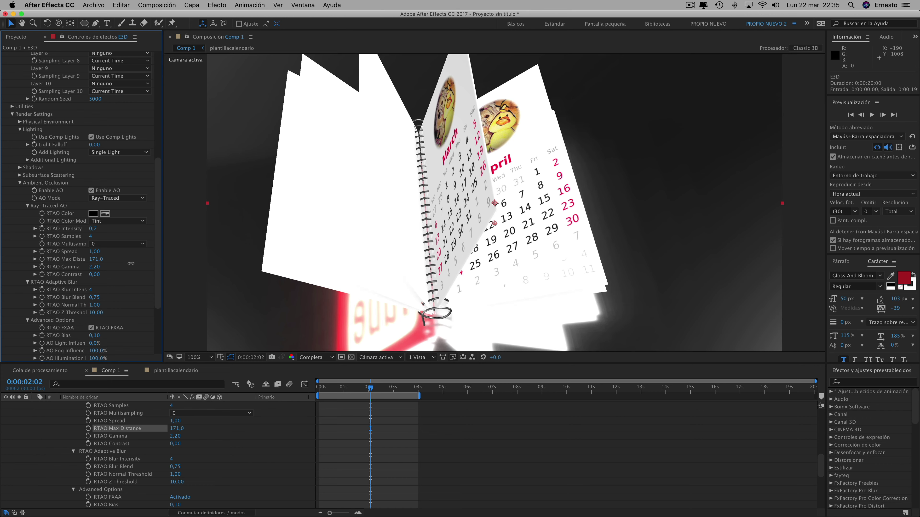
pyautogui.moveTo(222, 257); pyautogui.dragTo(163, 264)
pyautogui.moveTo(99, 262); pyautogui.dragTo(84, 262)
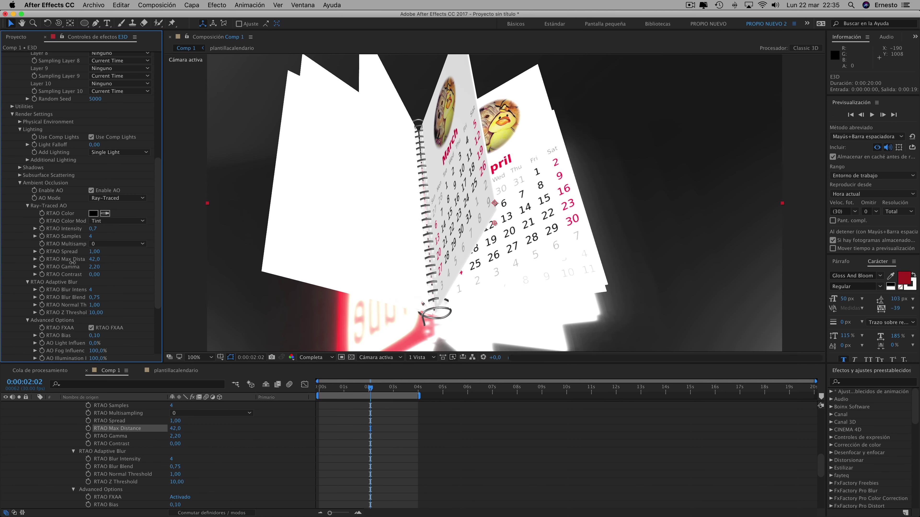
pyautogui.moveTo(54, 261); pyautogui.dragTo(113, 264)
pyautogui.click(116, 152)
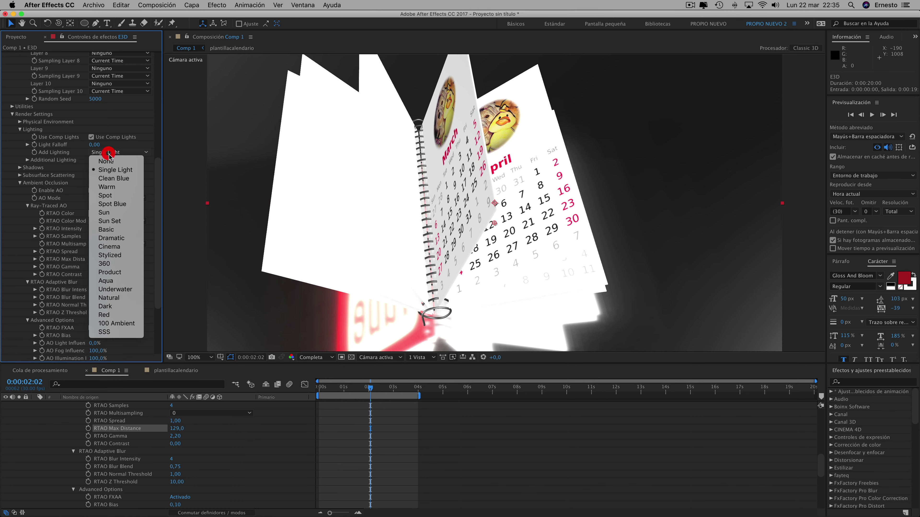
pyautogui.click(106, 162)
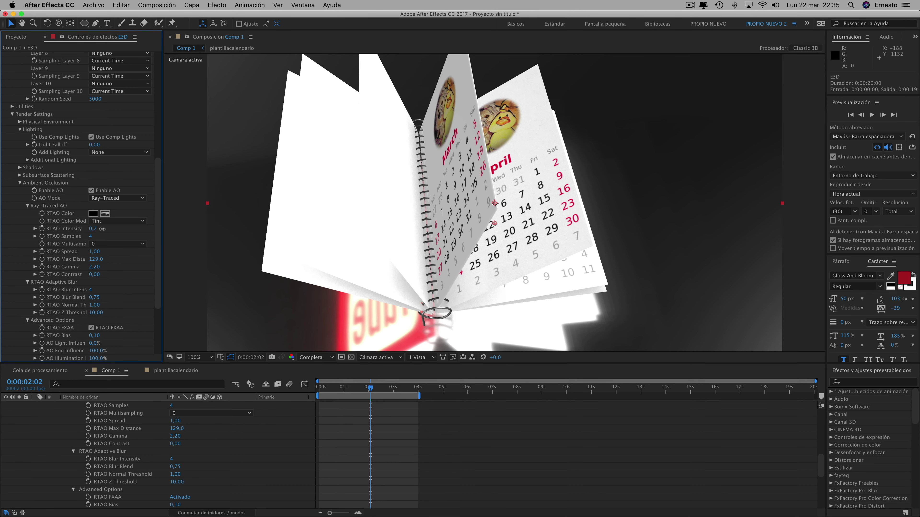
# - Lower RTAO Intensity from 0,7 to 0,5, checking the flip at 0:00:03:04 and 0:00:03:24
pyautogui.click(397, 389)
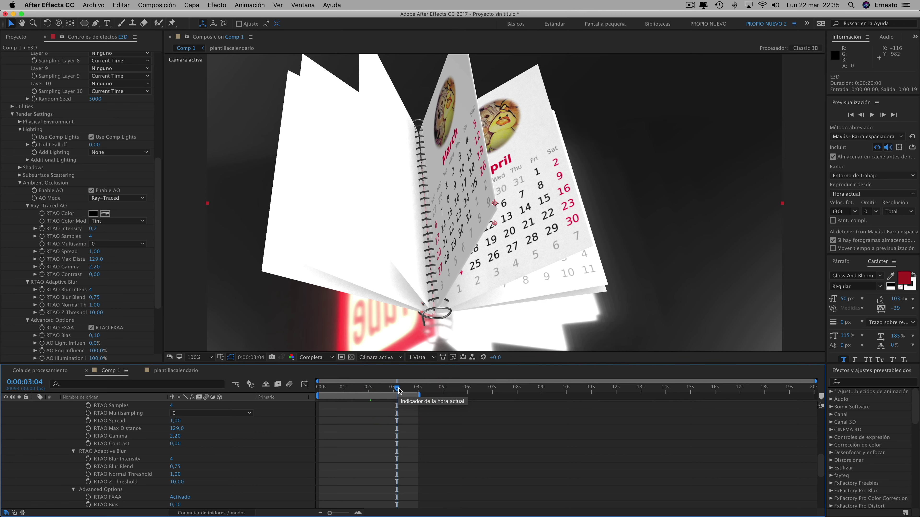
pyautogui.click(414, 390)
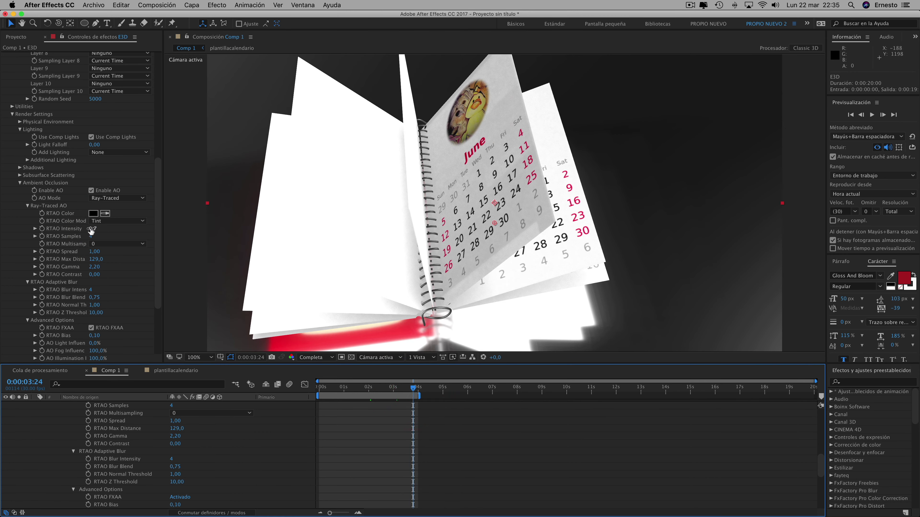
pyautogui.moveTo(91, 231); pyautogui.dragTo(83, 229)
pyautogui.click(368, 390)
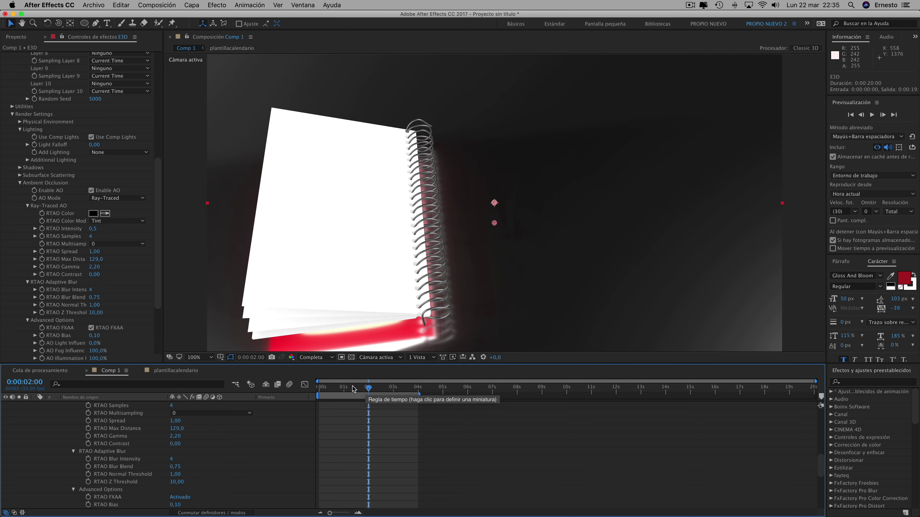
pyautogui.click(343, 388)
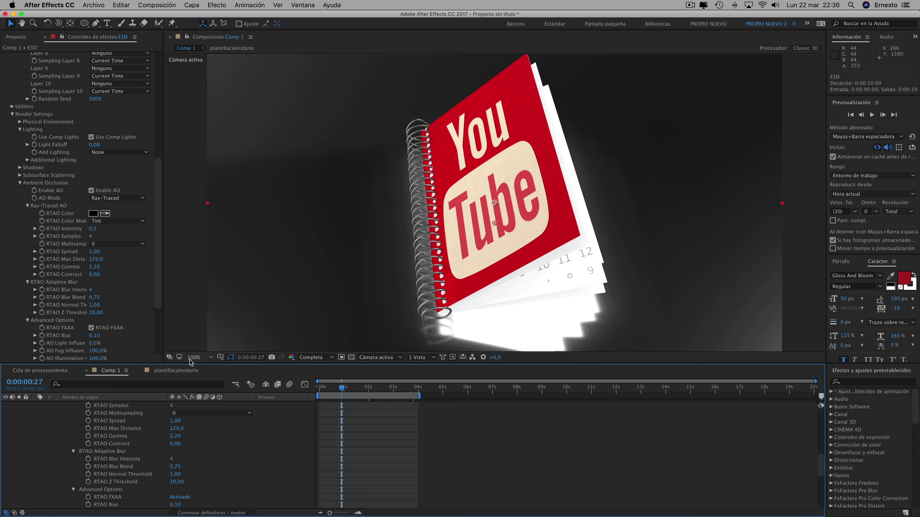
# - Fit the comp in view and preview the flip at 2:00, 2:22 and 3:12, ending at 0:00:00:27
pyautogui.press(',')
pyautogui.hotkey('shift', '/')
pyautogui.click(370, 389)
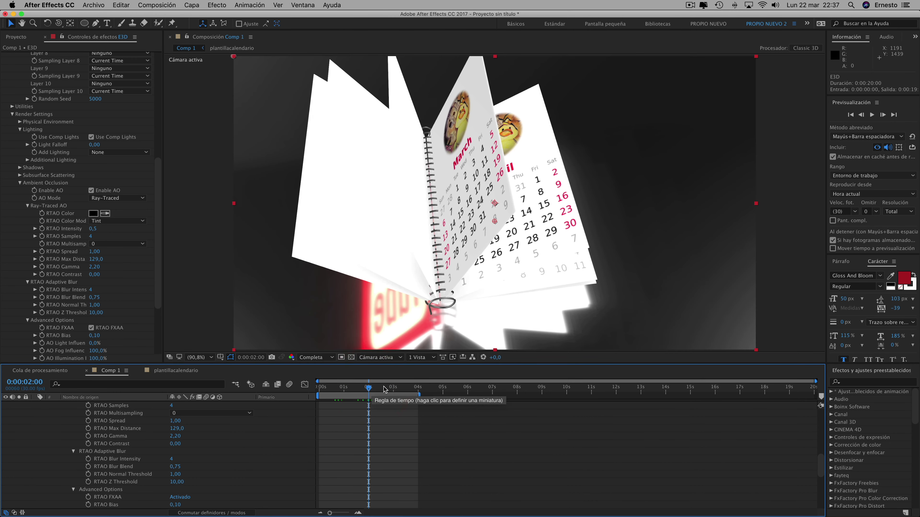
pyautogui.click(387, 388)
pyautogui.click(403, 389)
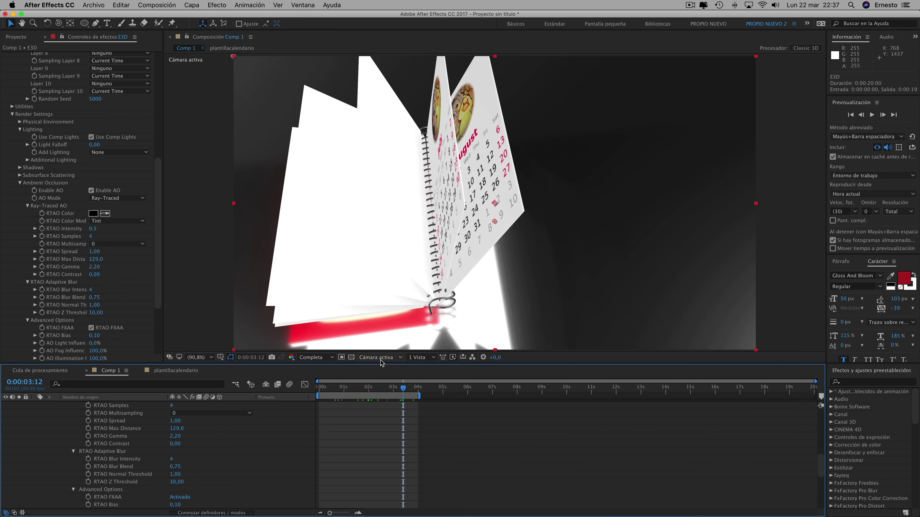
pyautogui.click(369, 388)
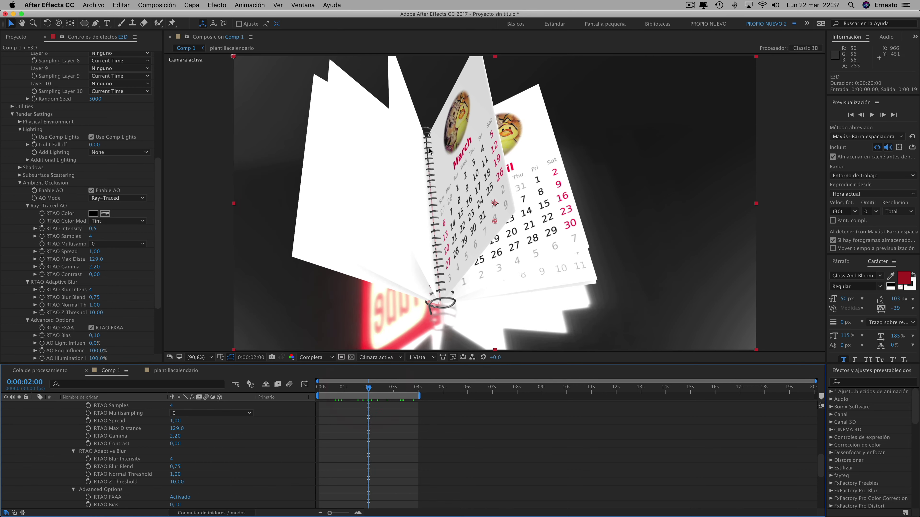
pyautogui.click(342, 388)
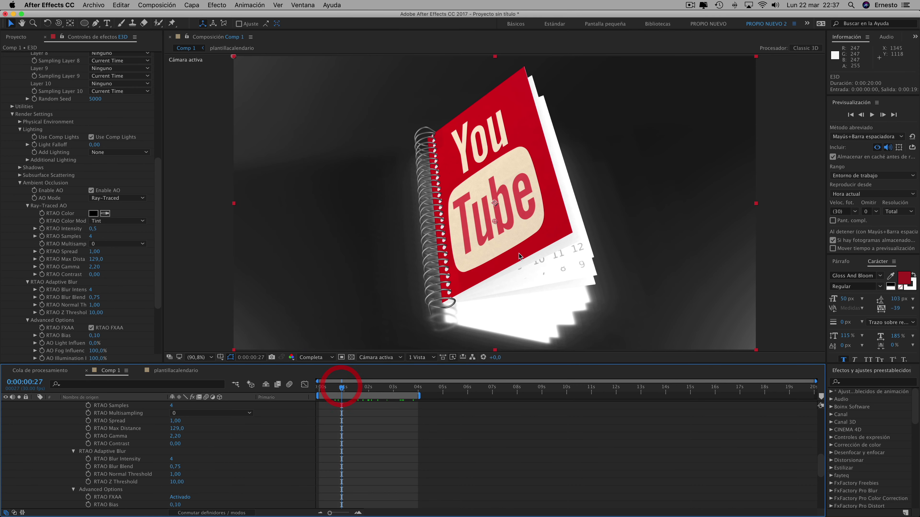